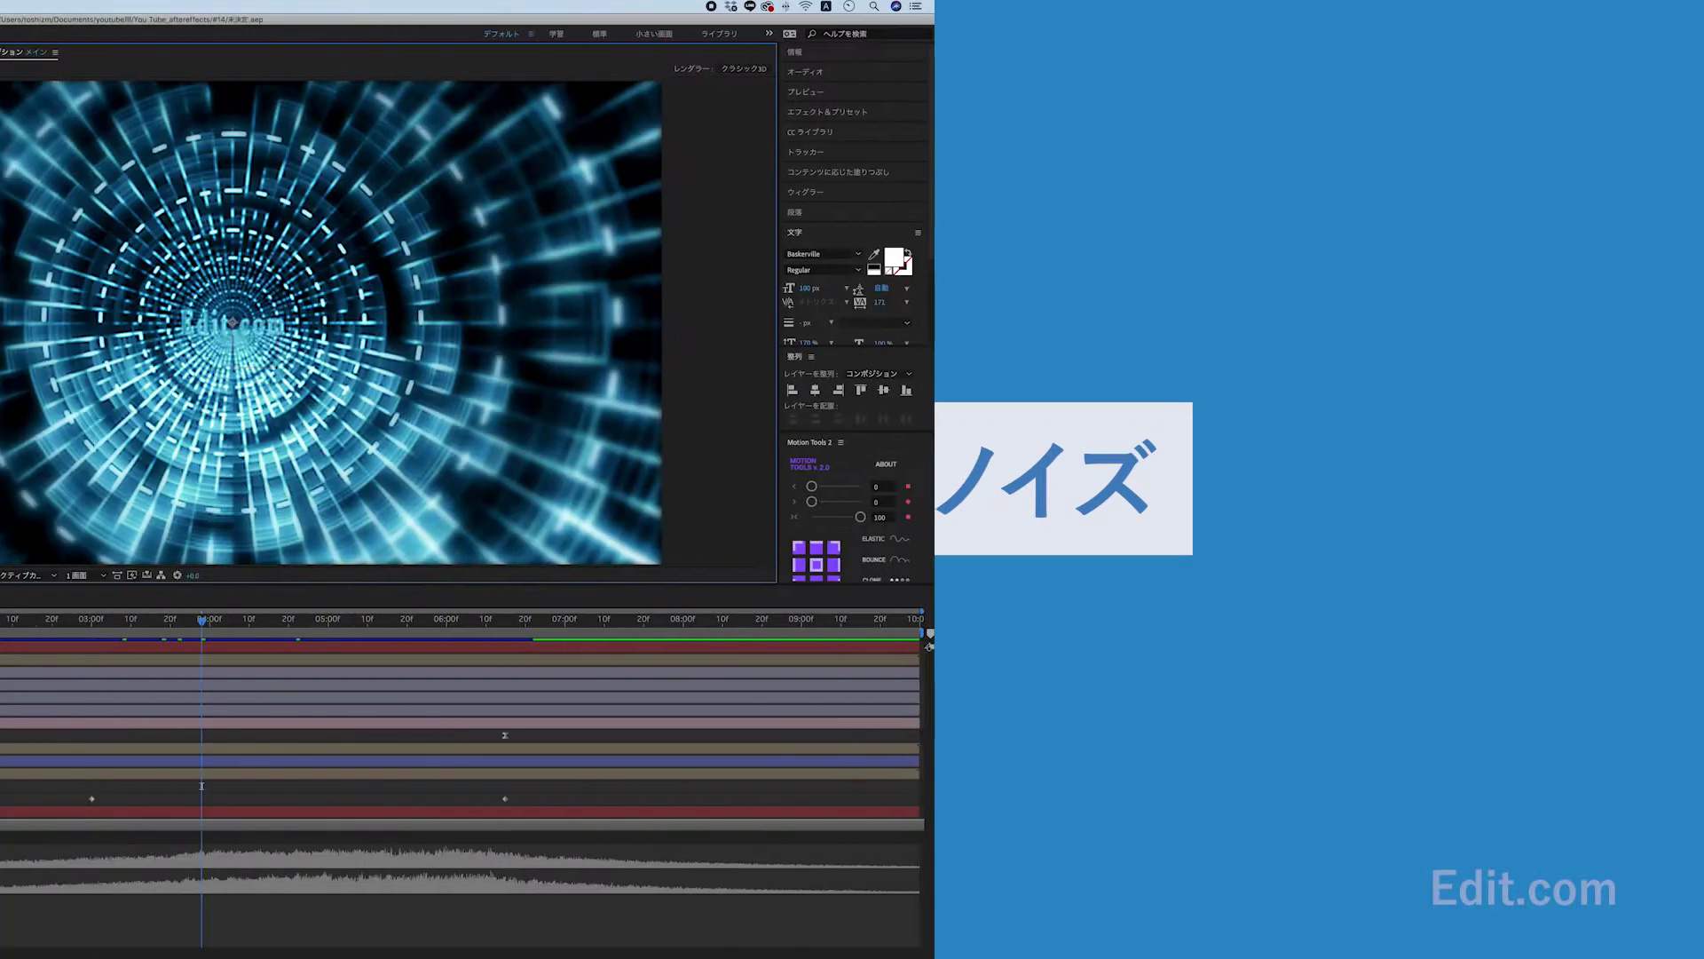
Create a new composition named トンネル.
{"action": "type", "text": "tonne"}
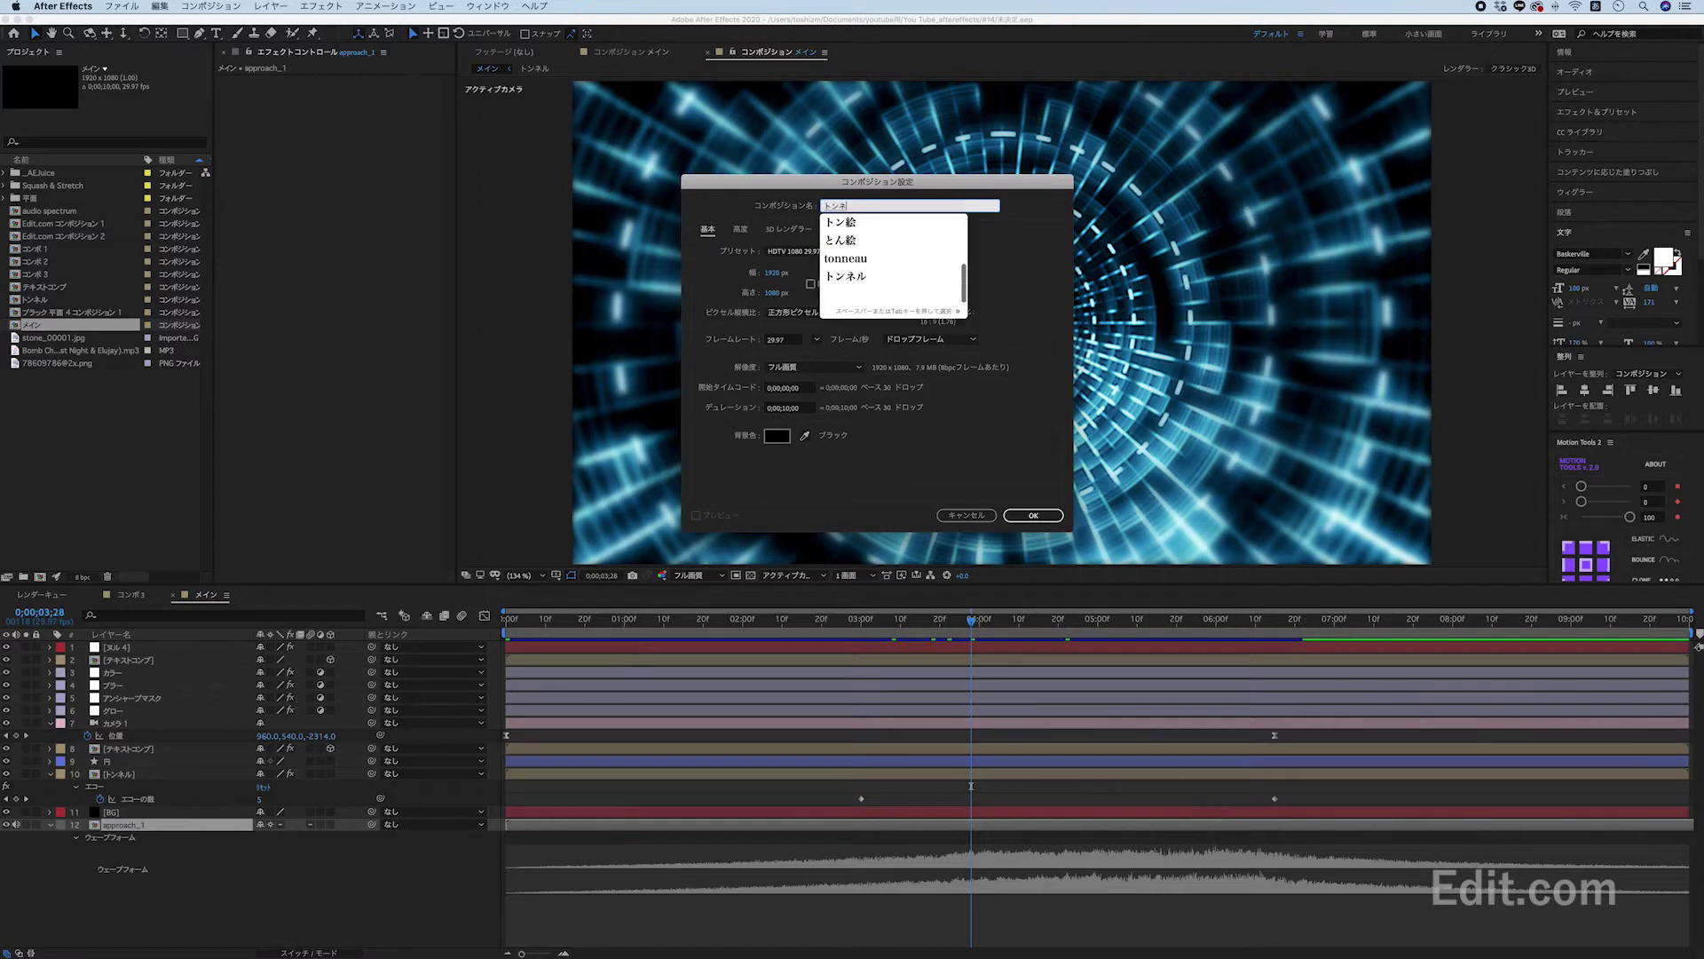
{"action": "type", "text": "ru"}
{"action": "key", "text": "Return"}
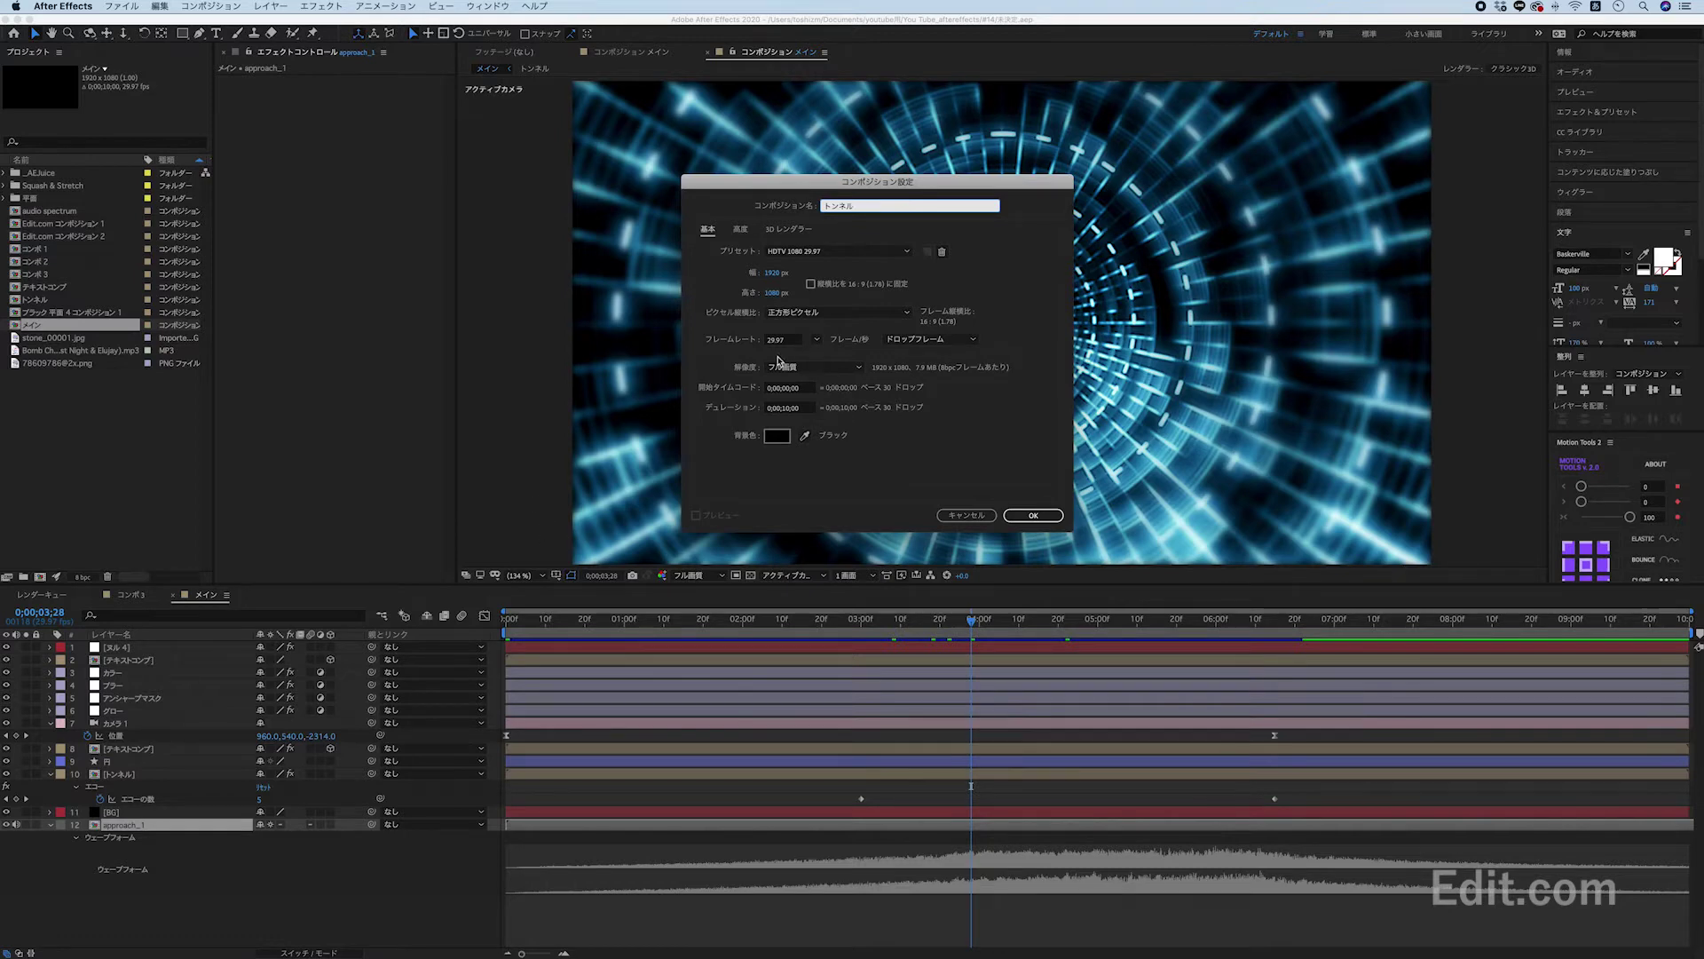
{"action": "left_click", "coordinate": [1034, 516]}
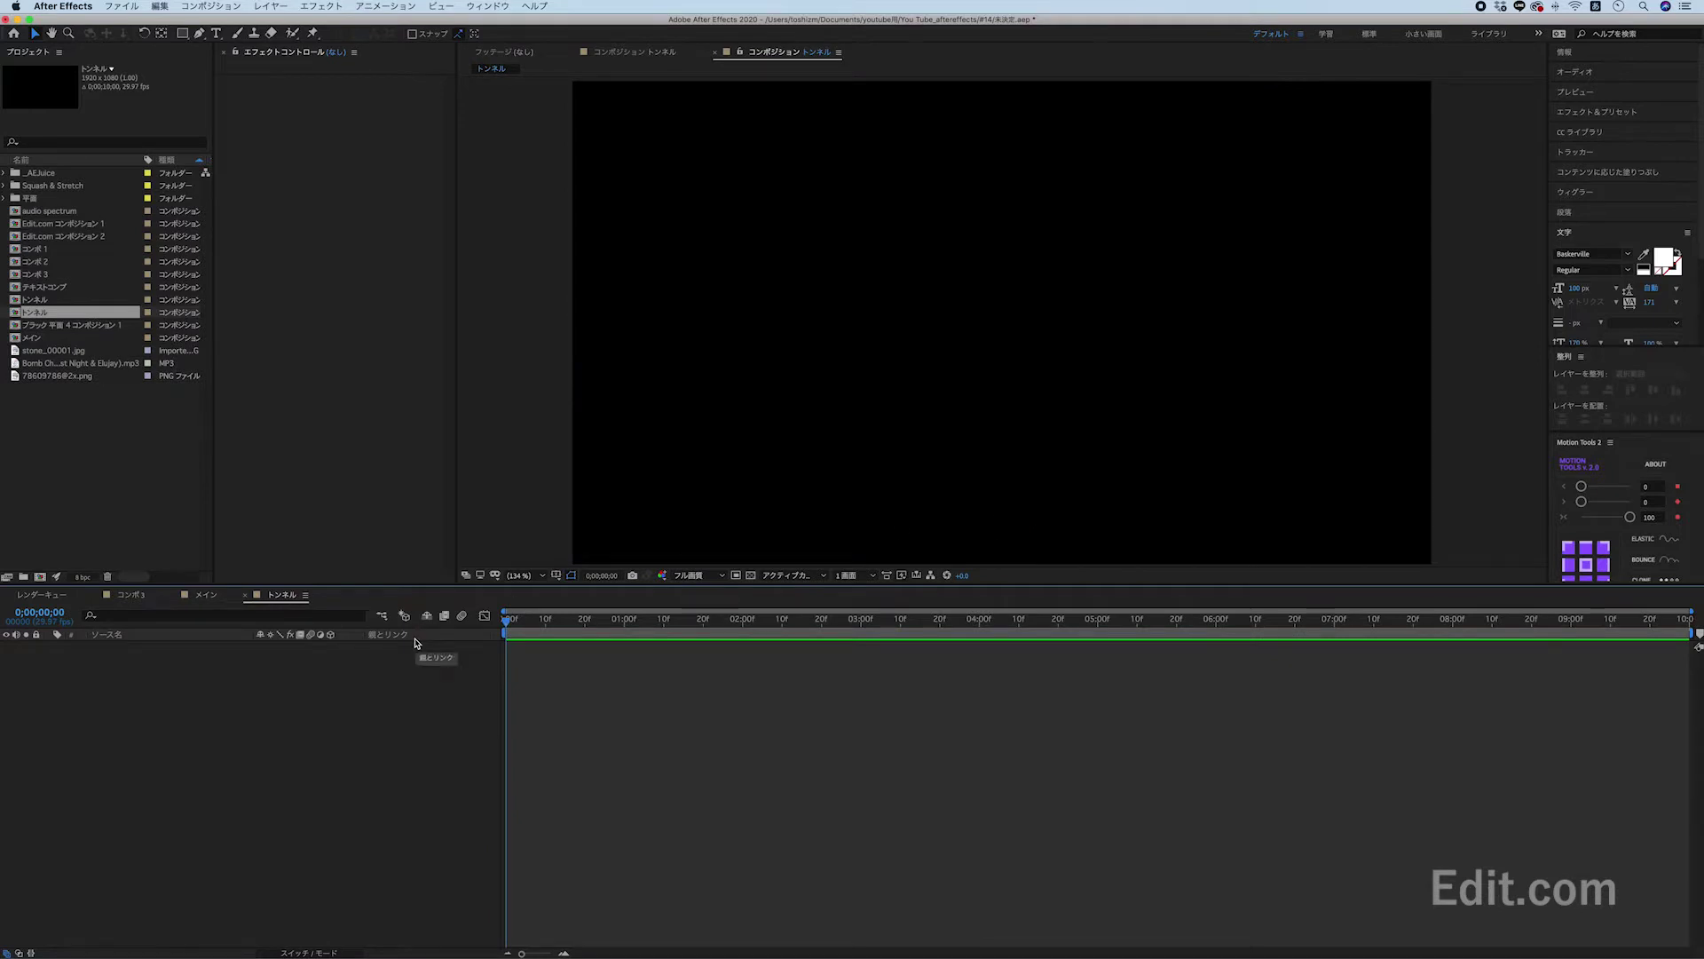
Add a black solid layer named フラクタル to the composition.
{"action": "key", "text": "super+y"}
{"action": "type", "text": "フラクタル"}
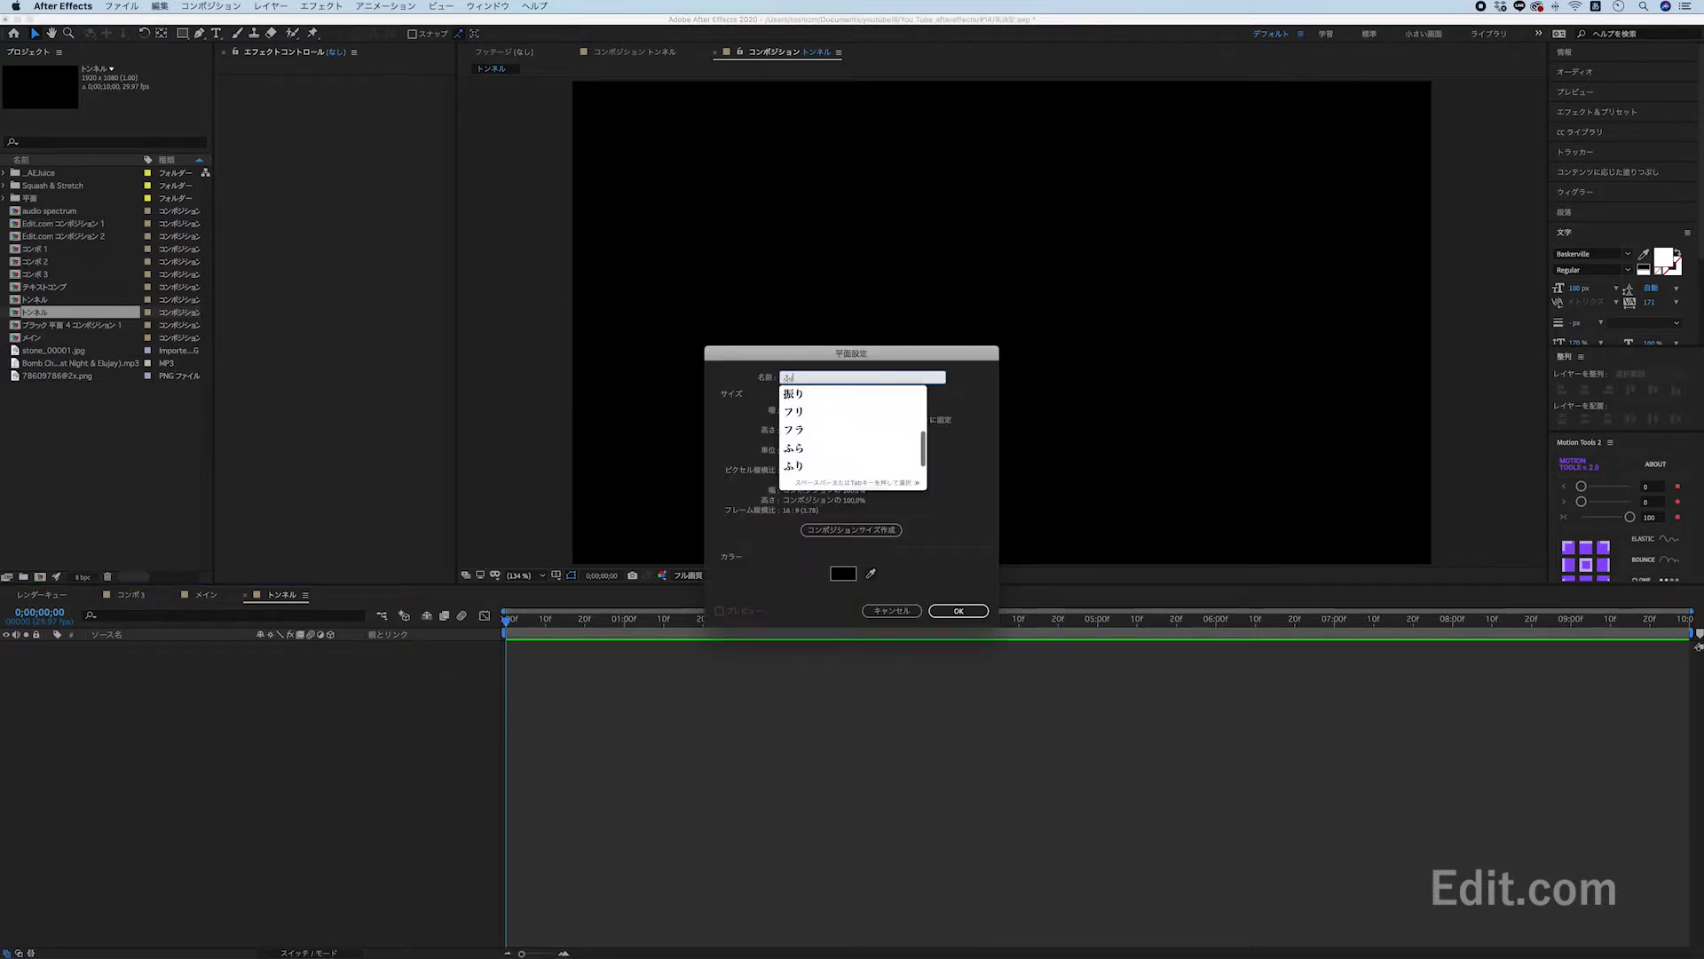
{"action": "key", "text": "Return"}
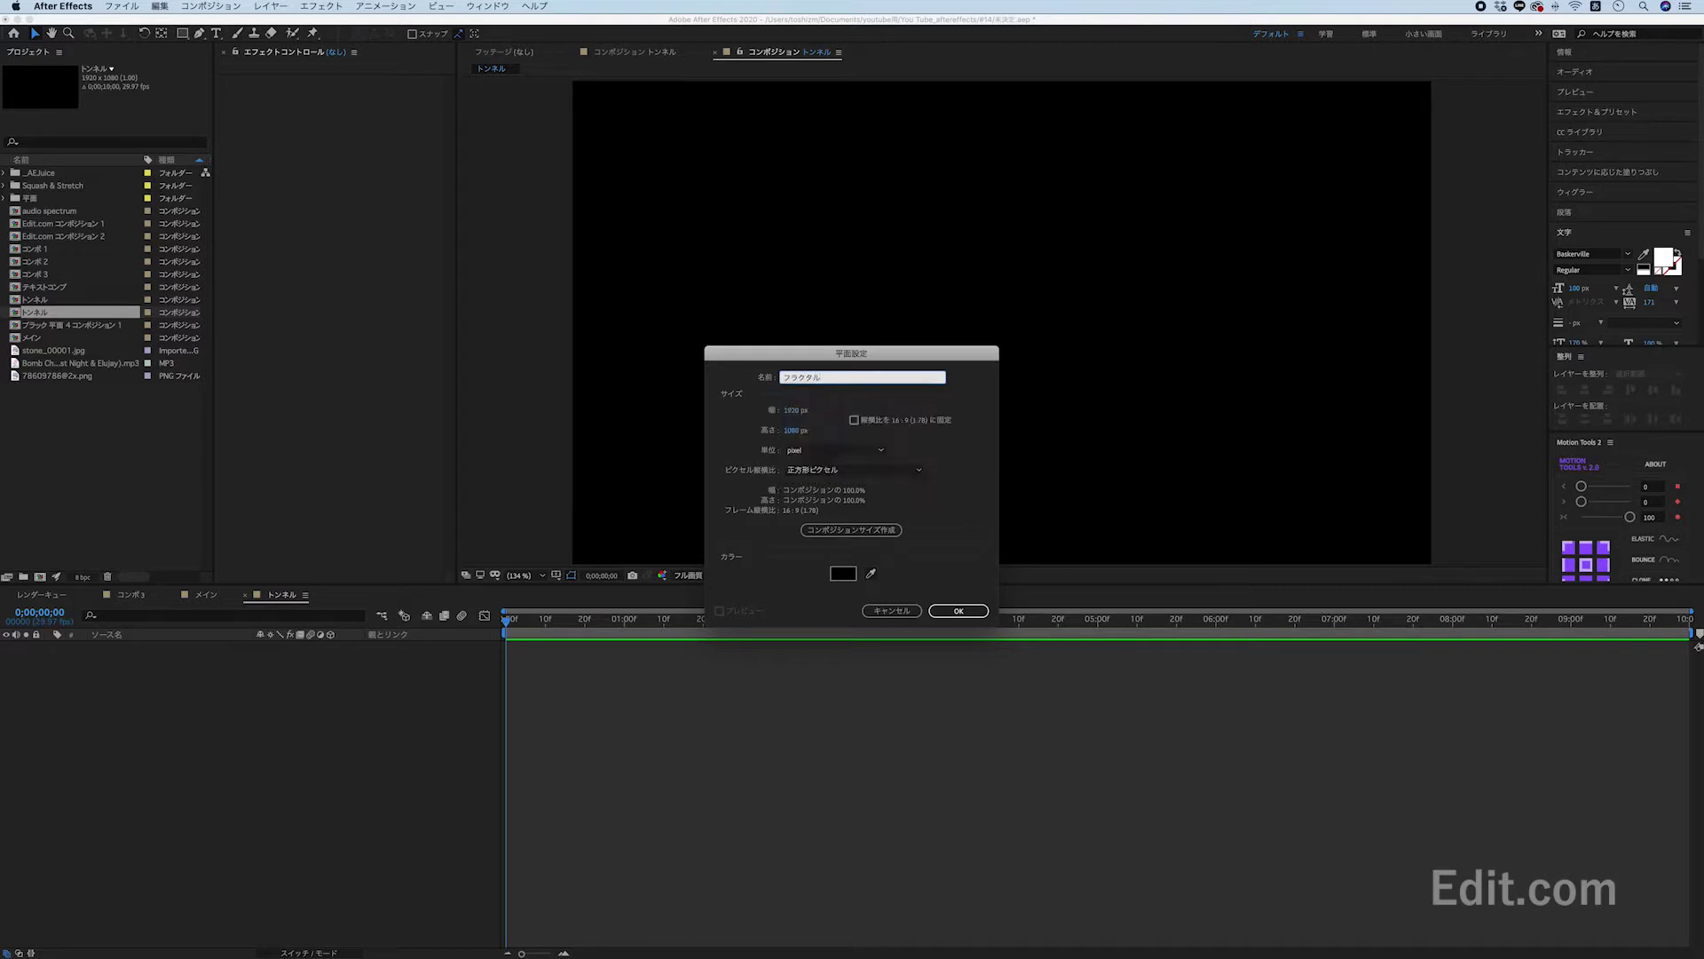
{"action": "key", "text": "Return"}
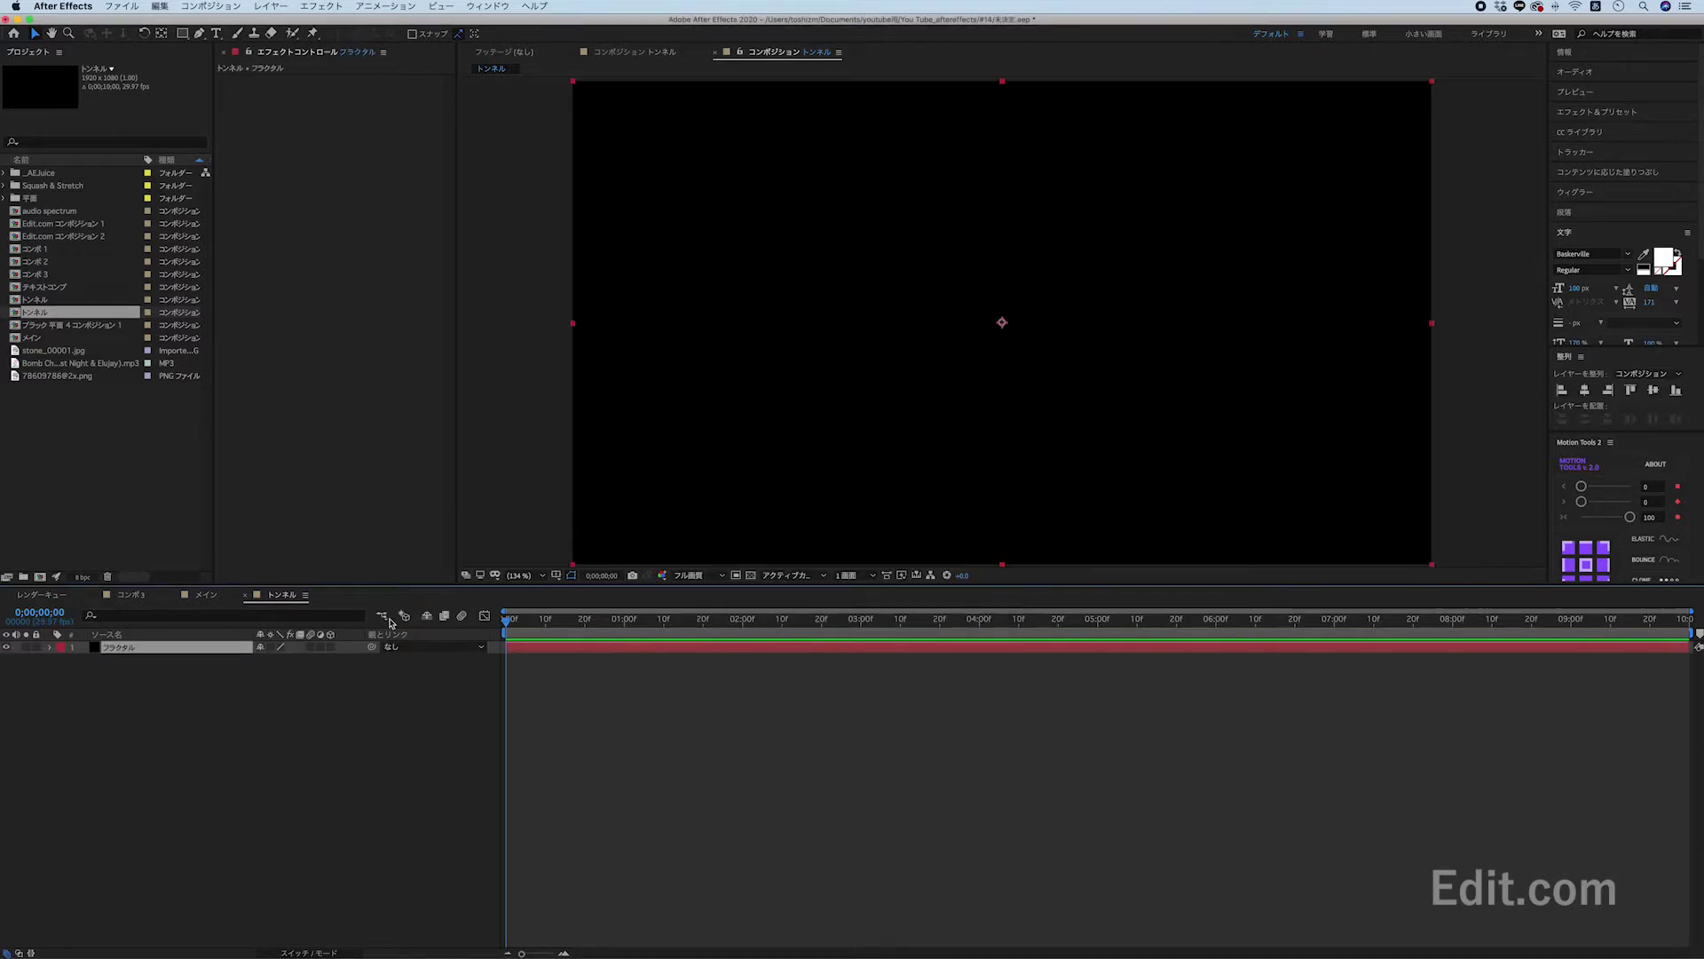
Apply Fractal Noise with Dynamic fractal type, Block noise, contrast 302 and brightness -50.
{"action": "right_click", "coordinate": [262, 353]}
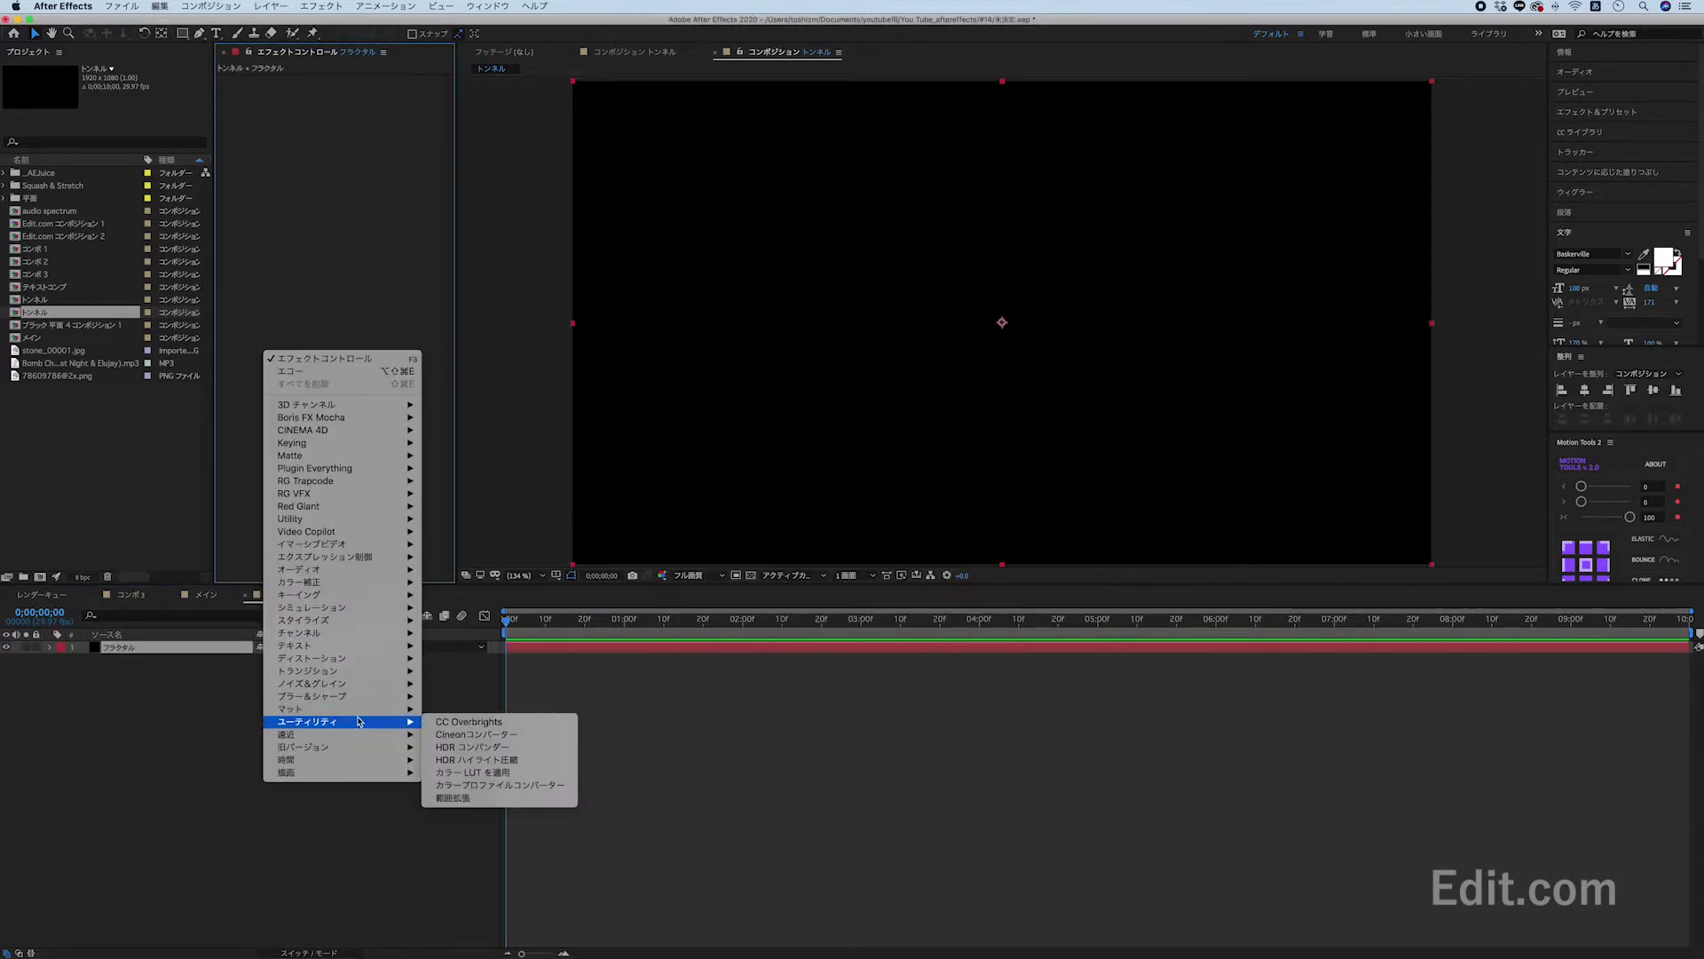
{"action": "mouse_move", "coordinate": [358, 686]}
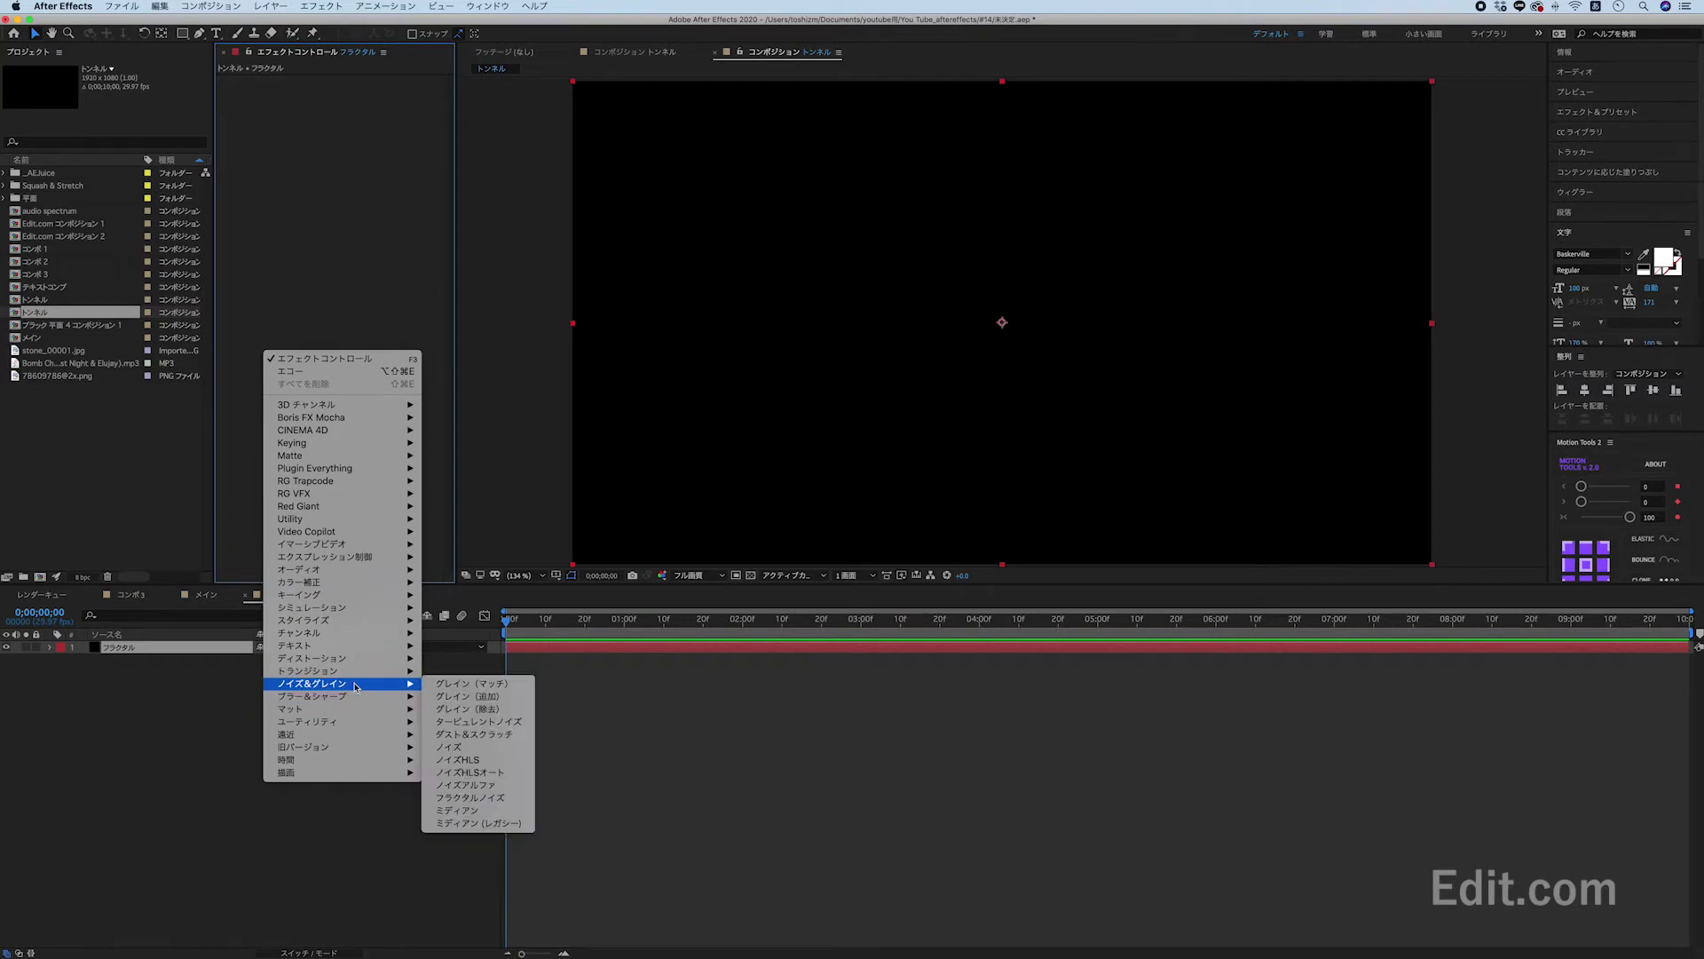
{"action": "left_click", "coordinate": [467, 797]}
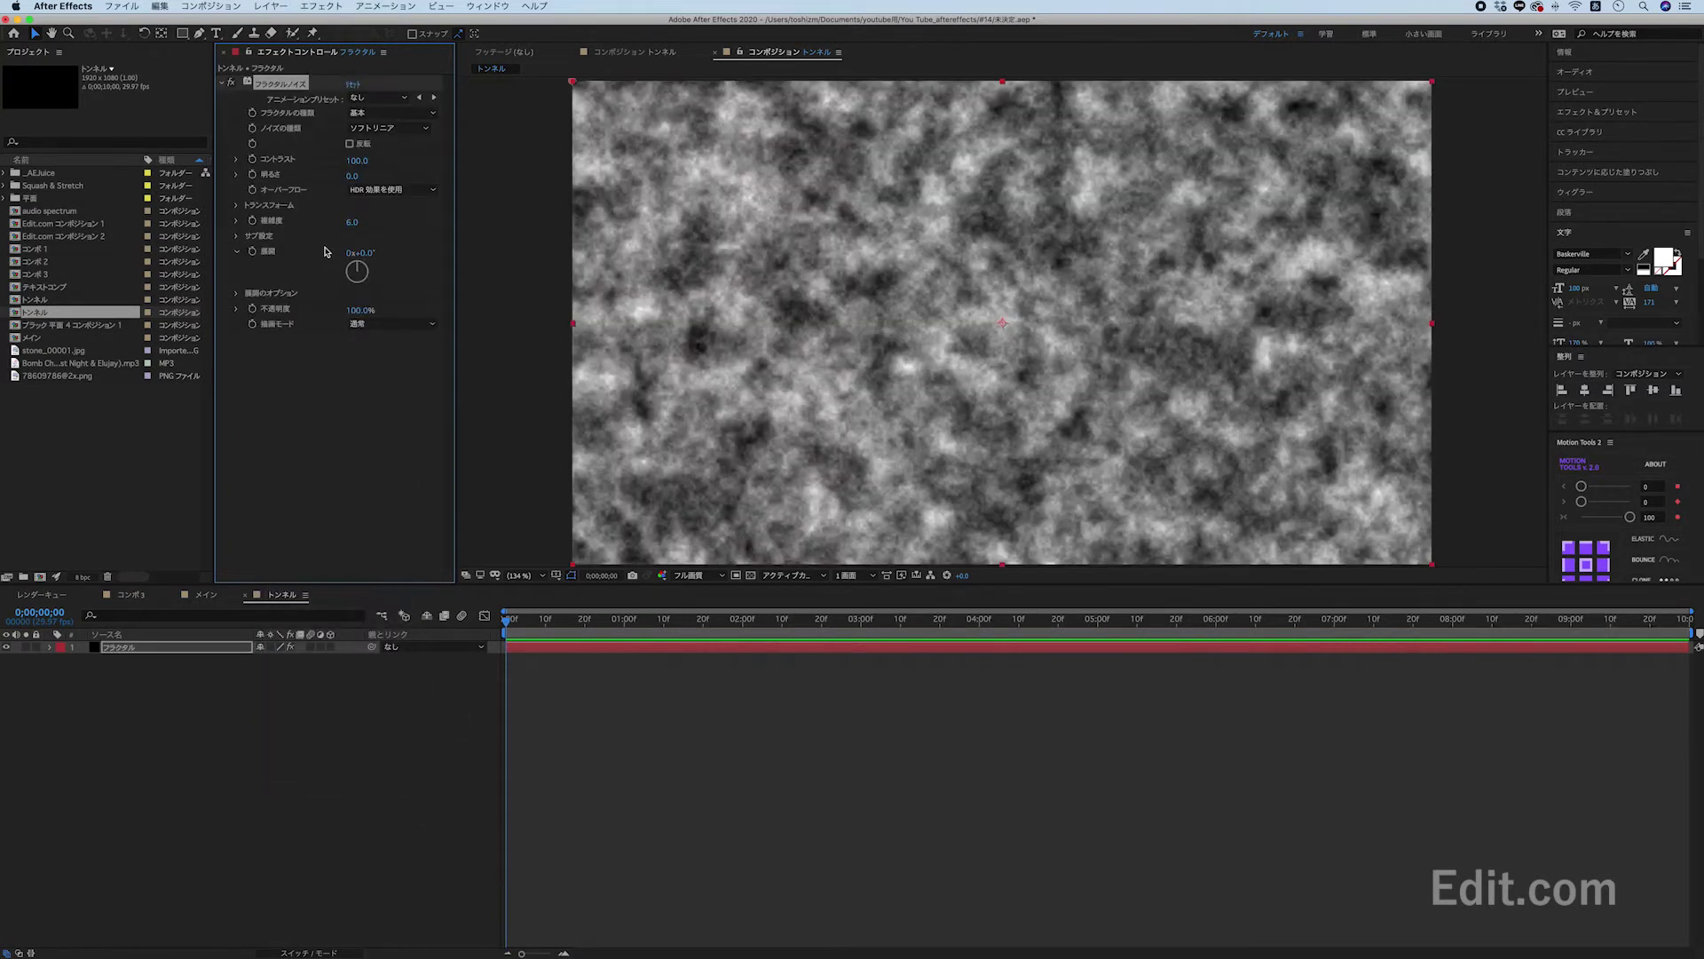
{"action": "left_click", "coordinate": [371, 113]}
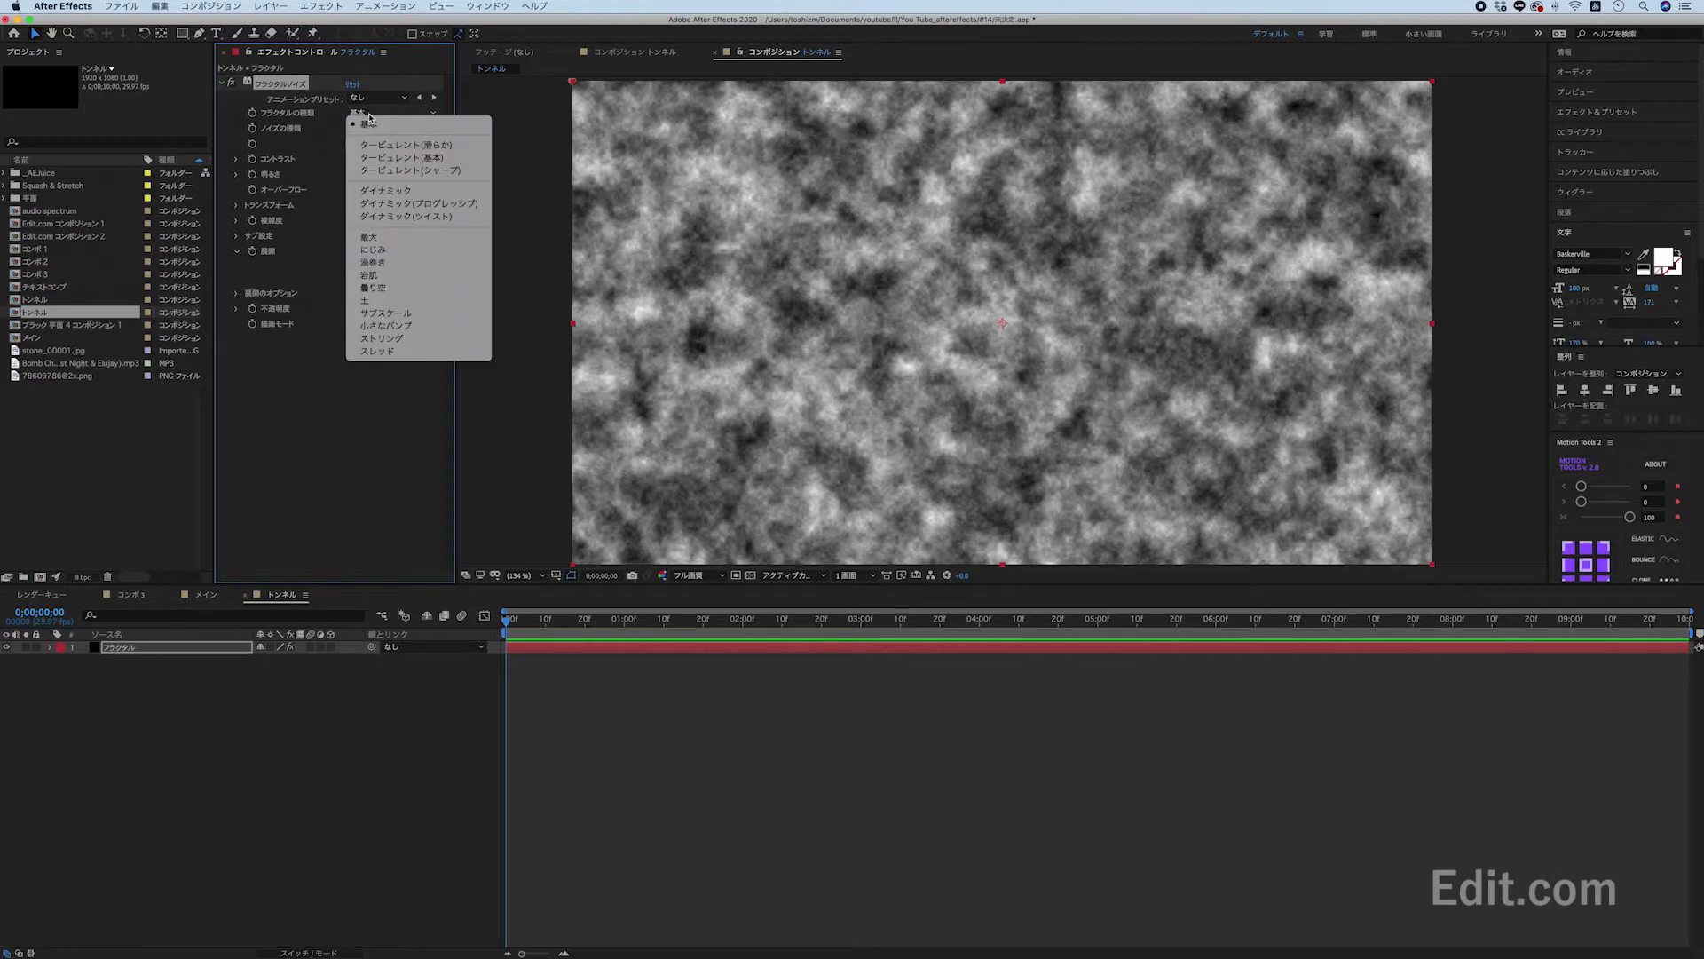
{"action": "left_click", "coordinate": [386, 191]}
{"action": "left_click", "coordinate": [388, 128]}
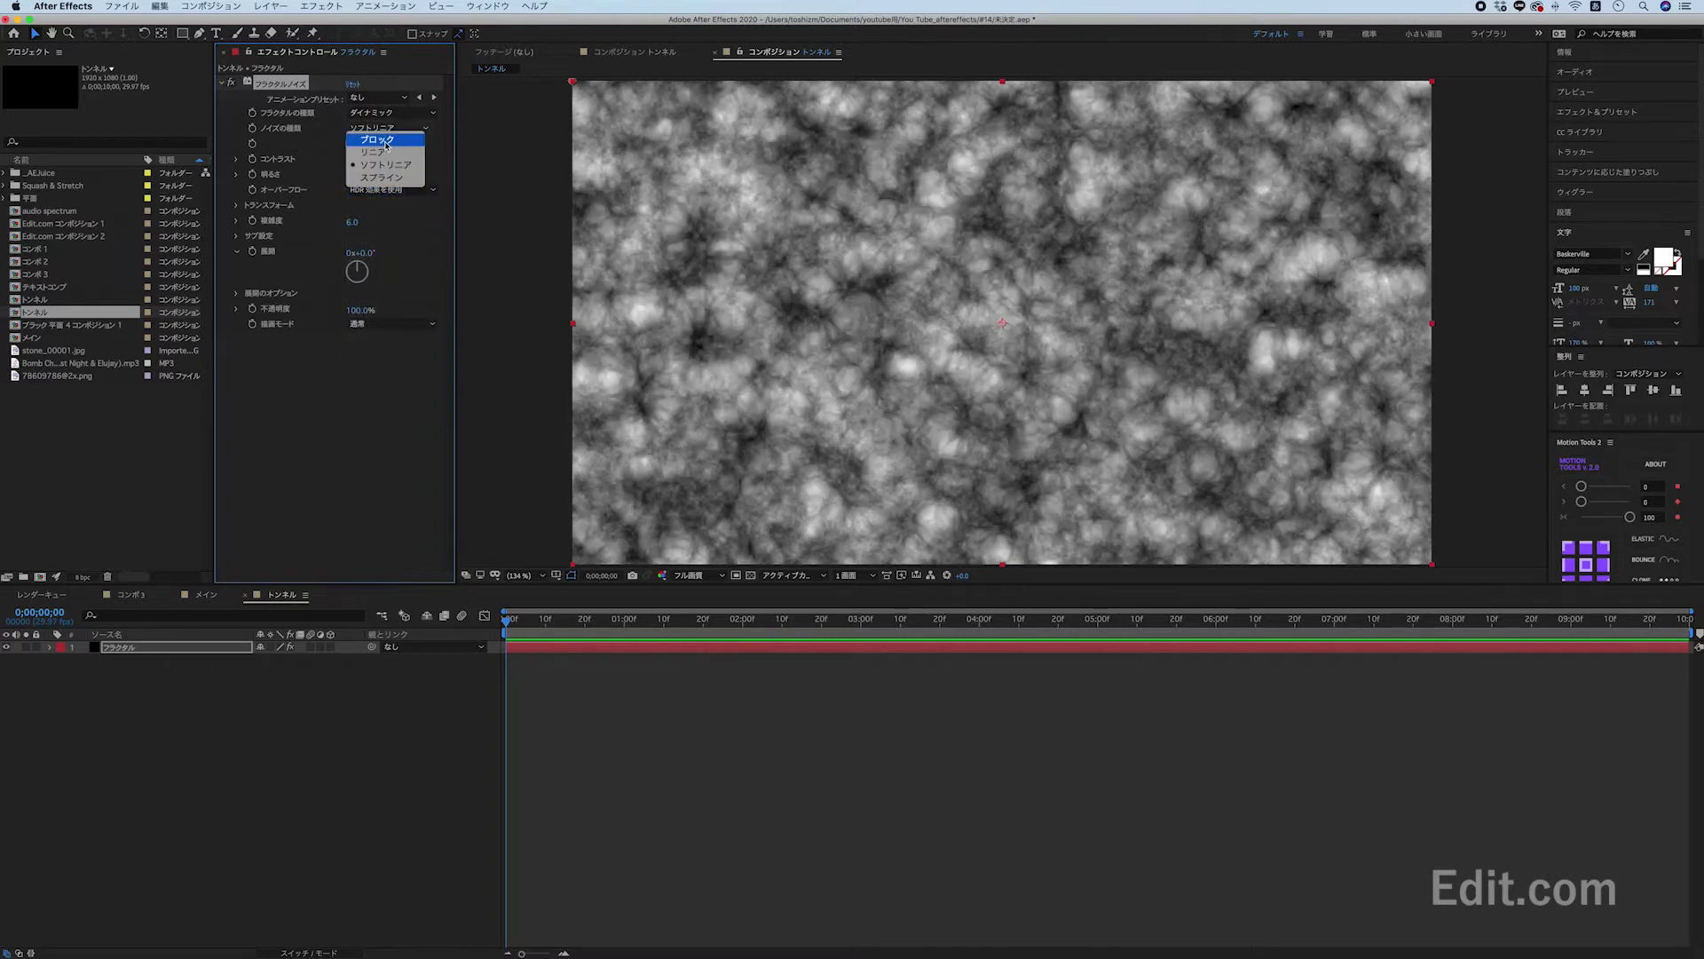
{"action": "left_click", "coordinate": [386, 144]}
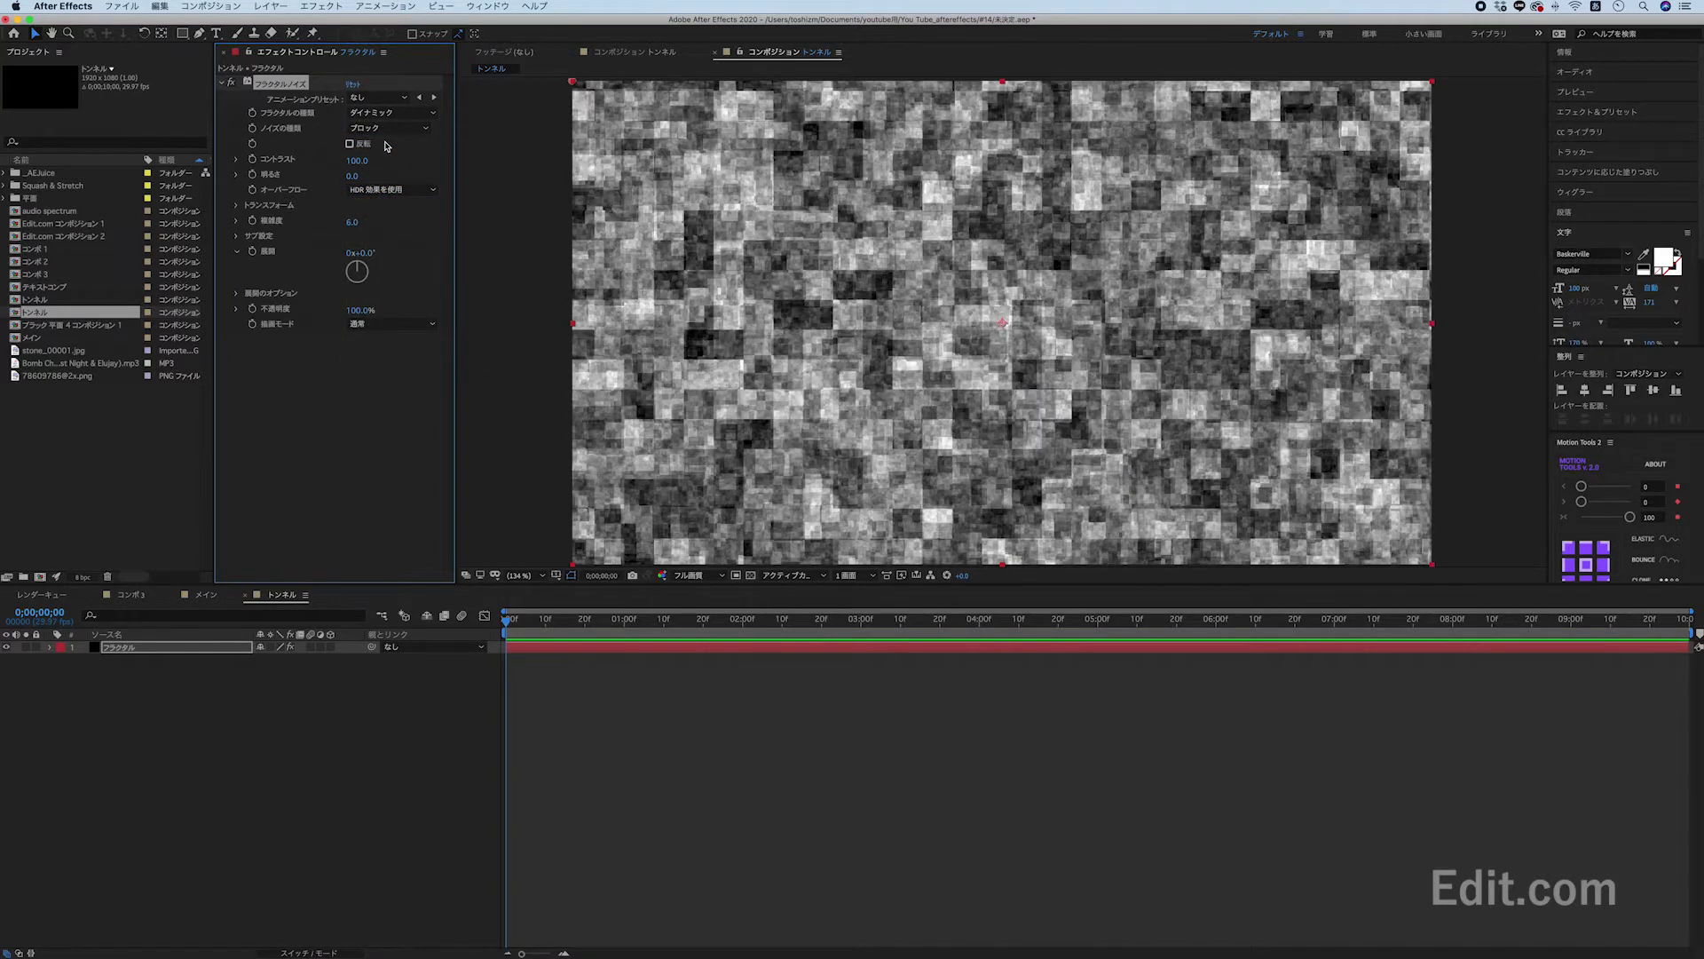
{"action": "left_click_drag", "start_coordinate": [357, 161], "coordinate": [503, 166]}
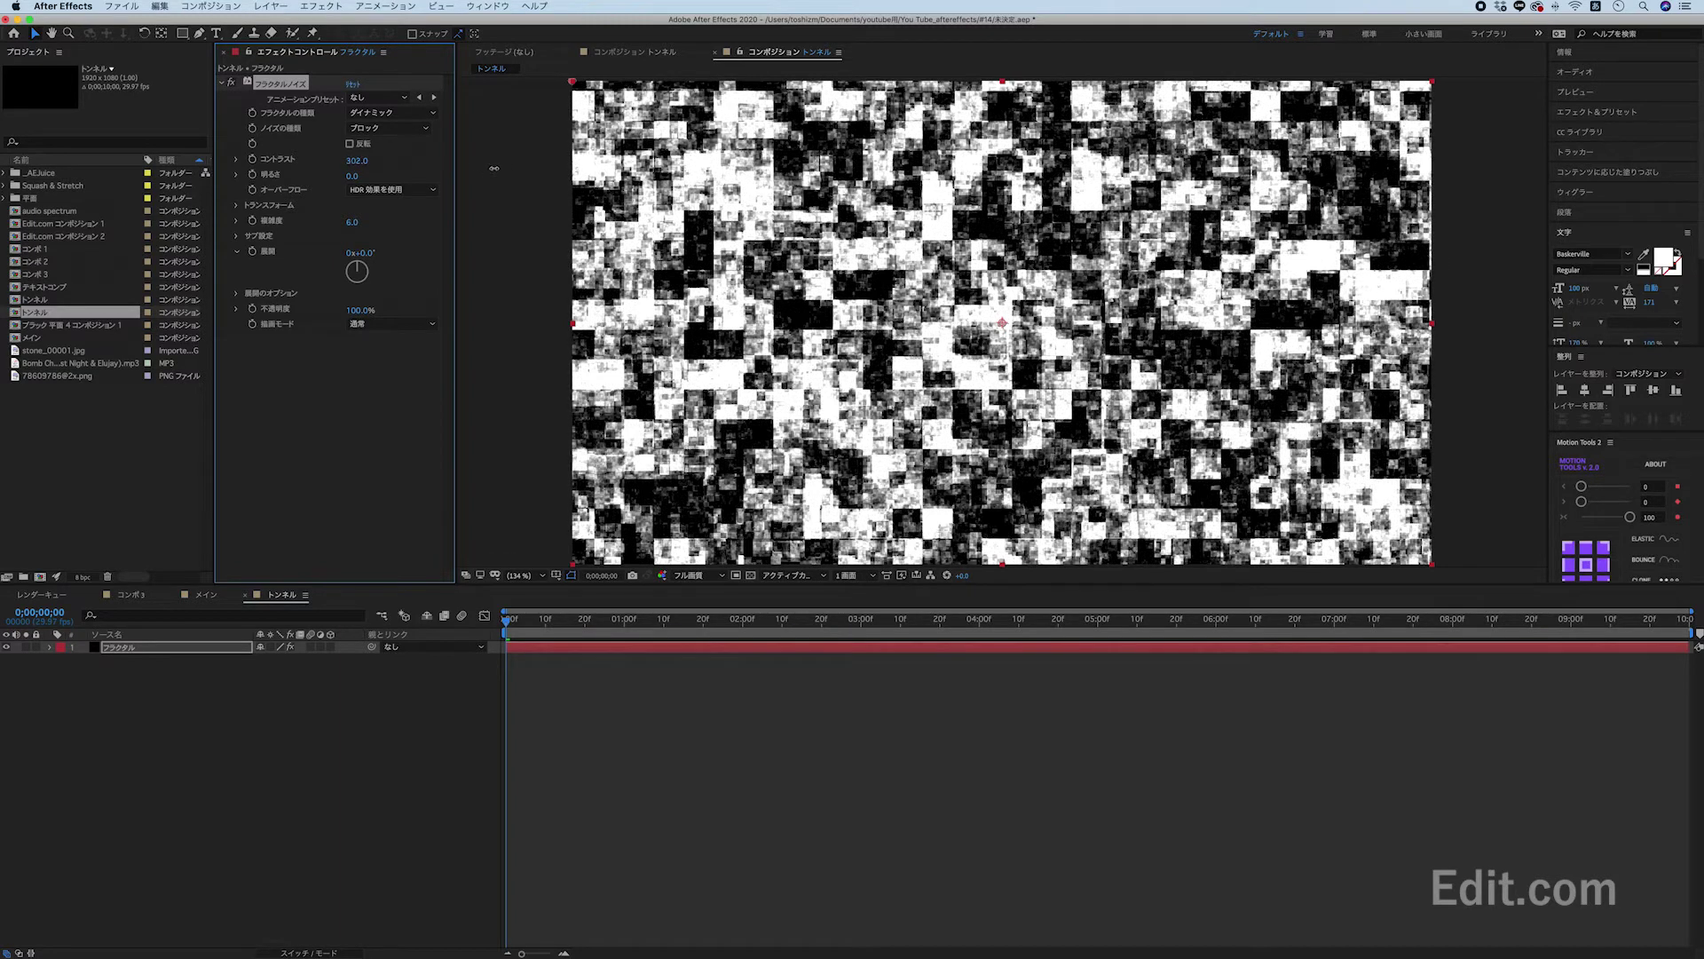
{"action": "left_click_drag", "start_coordinate": [497, 167], "coordinate": [326, 183]}
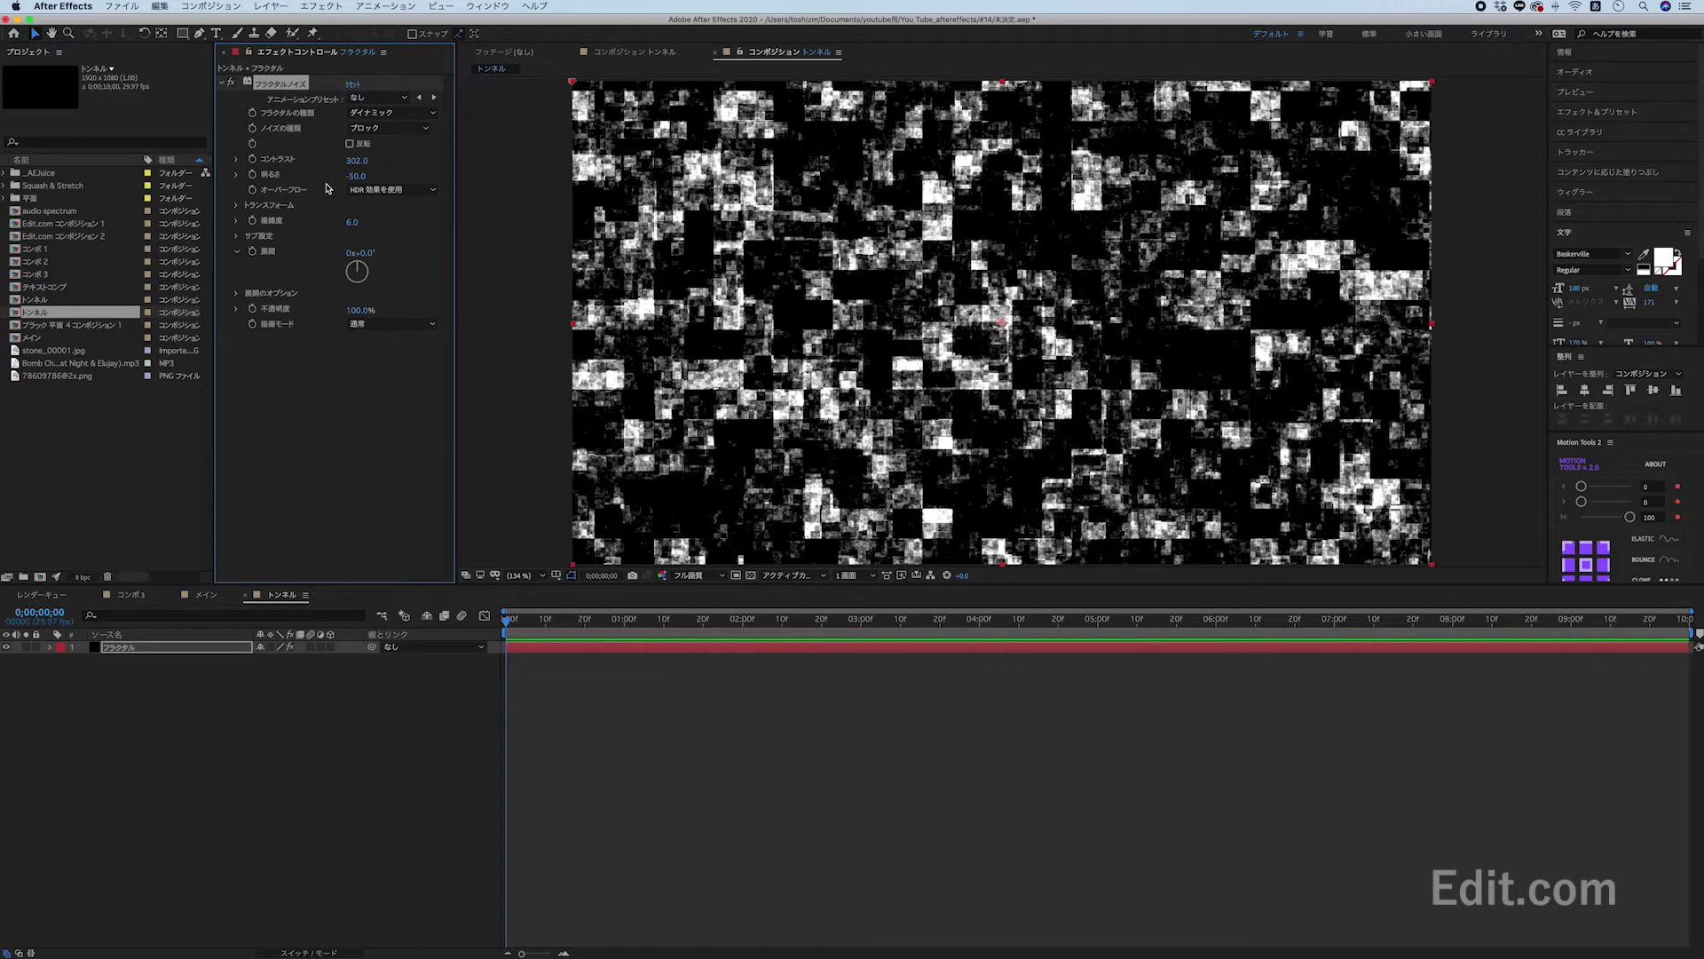
Add the Mosaic effect to the フラクタル layer.
{"action": "right_click", "coordinate": [307, 392]}
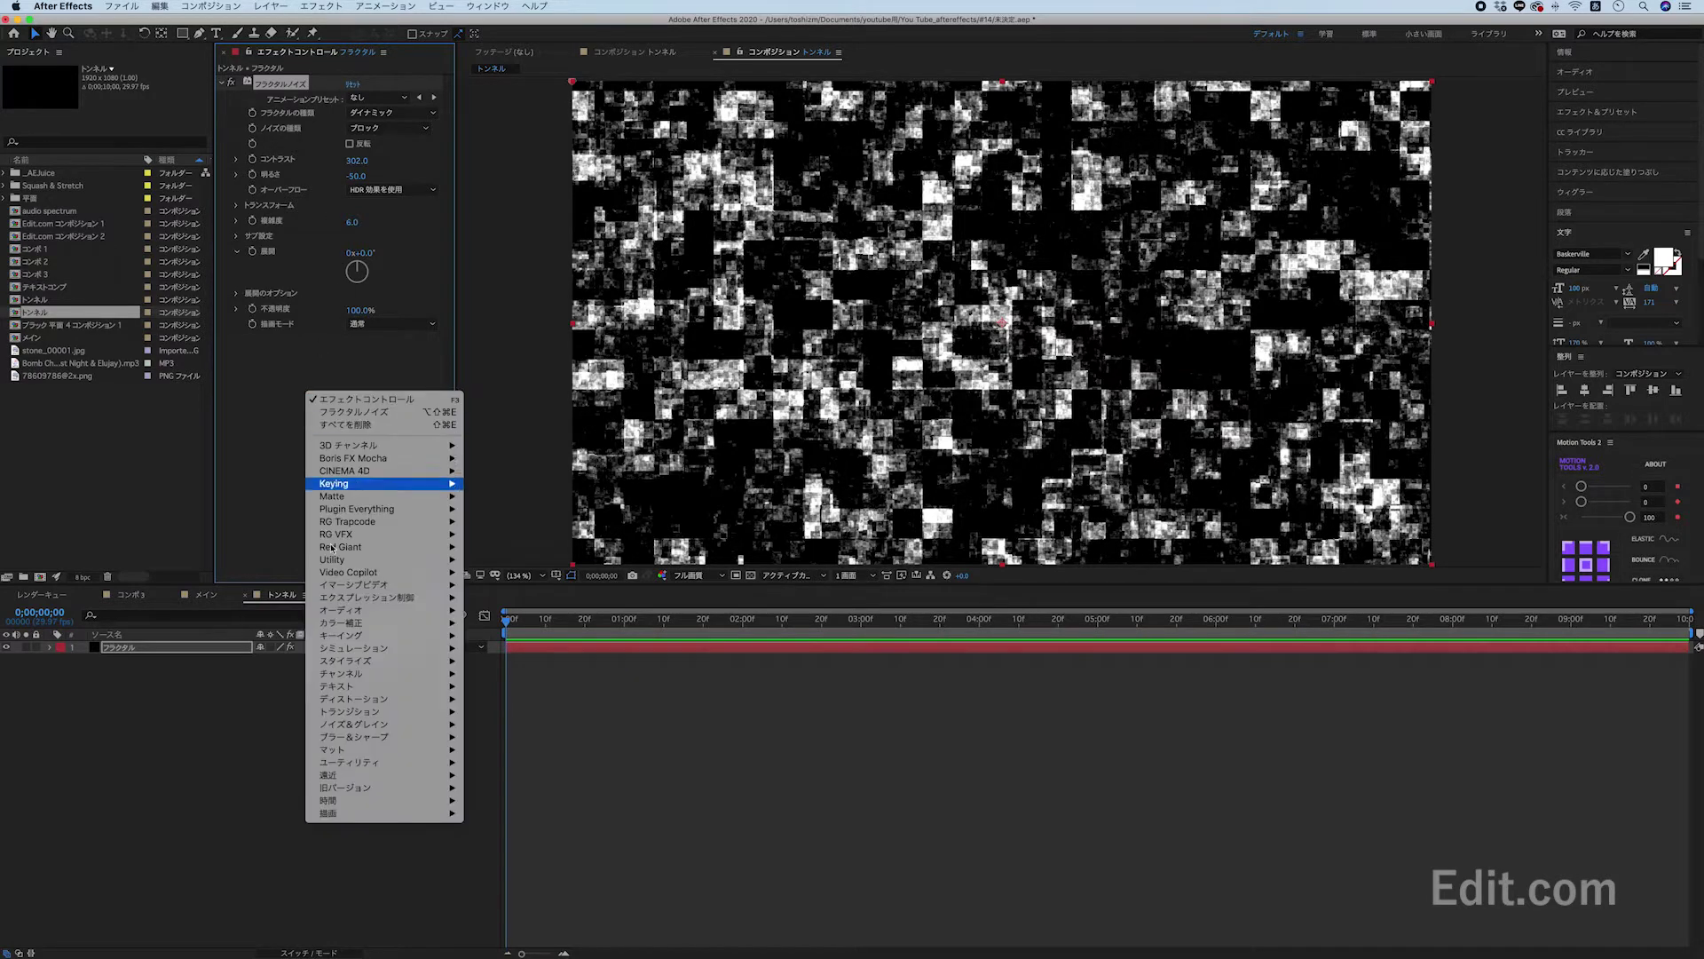
{"action": "mouse_move", "coordinate": [338, 625]}
{"action": "mouse_move", "coordinate": [368, 662]}
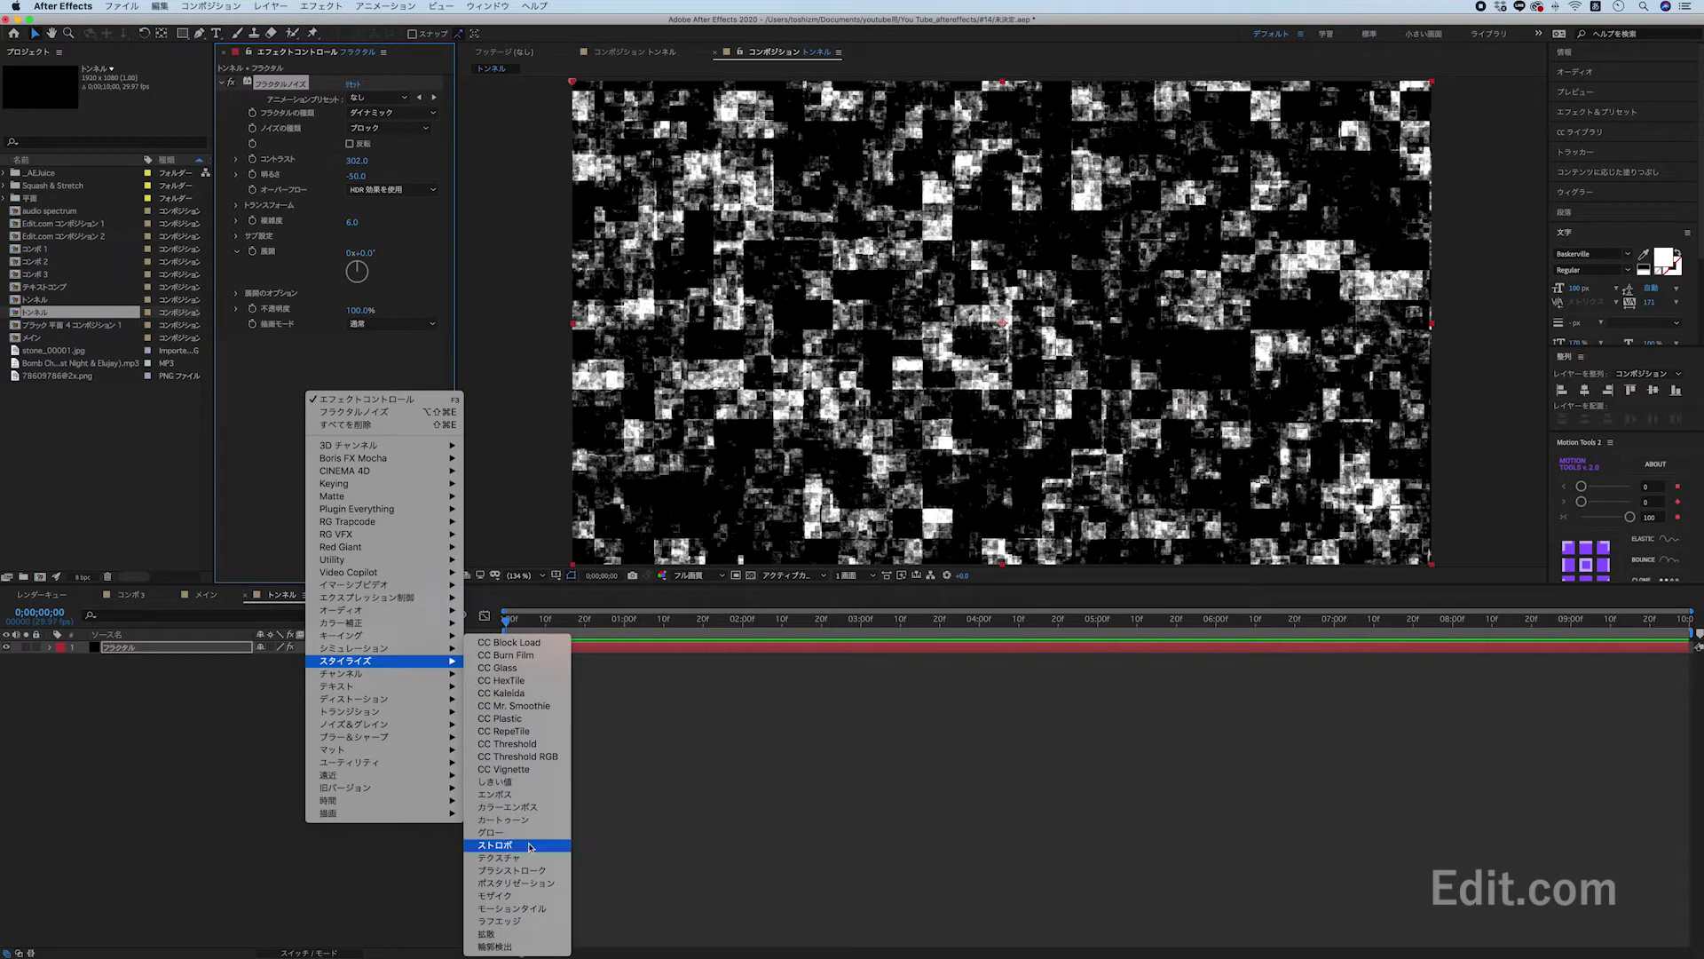
{"action": "left_click", "coordinate": [518, 898]}
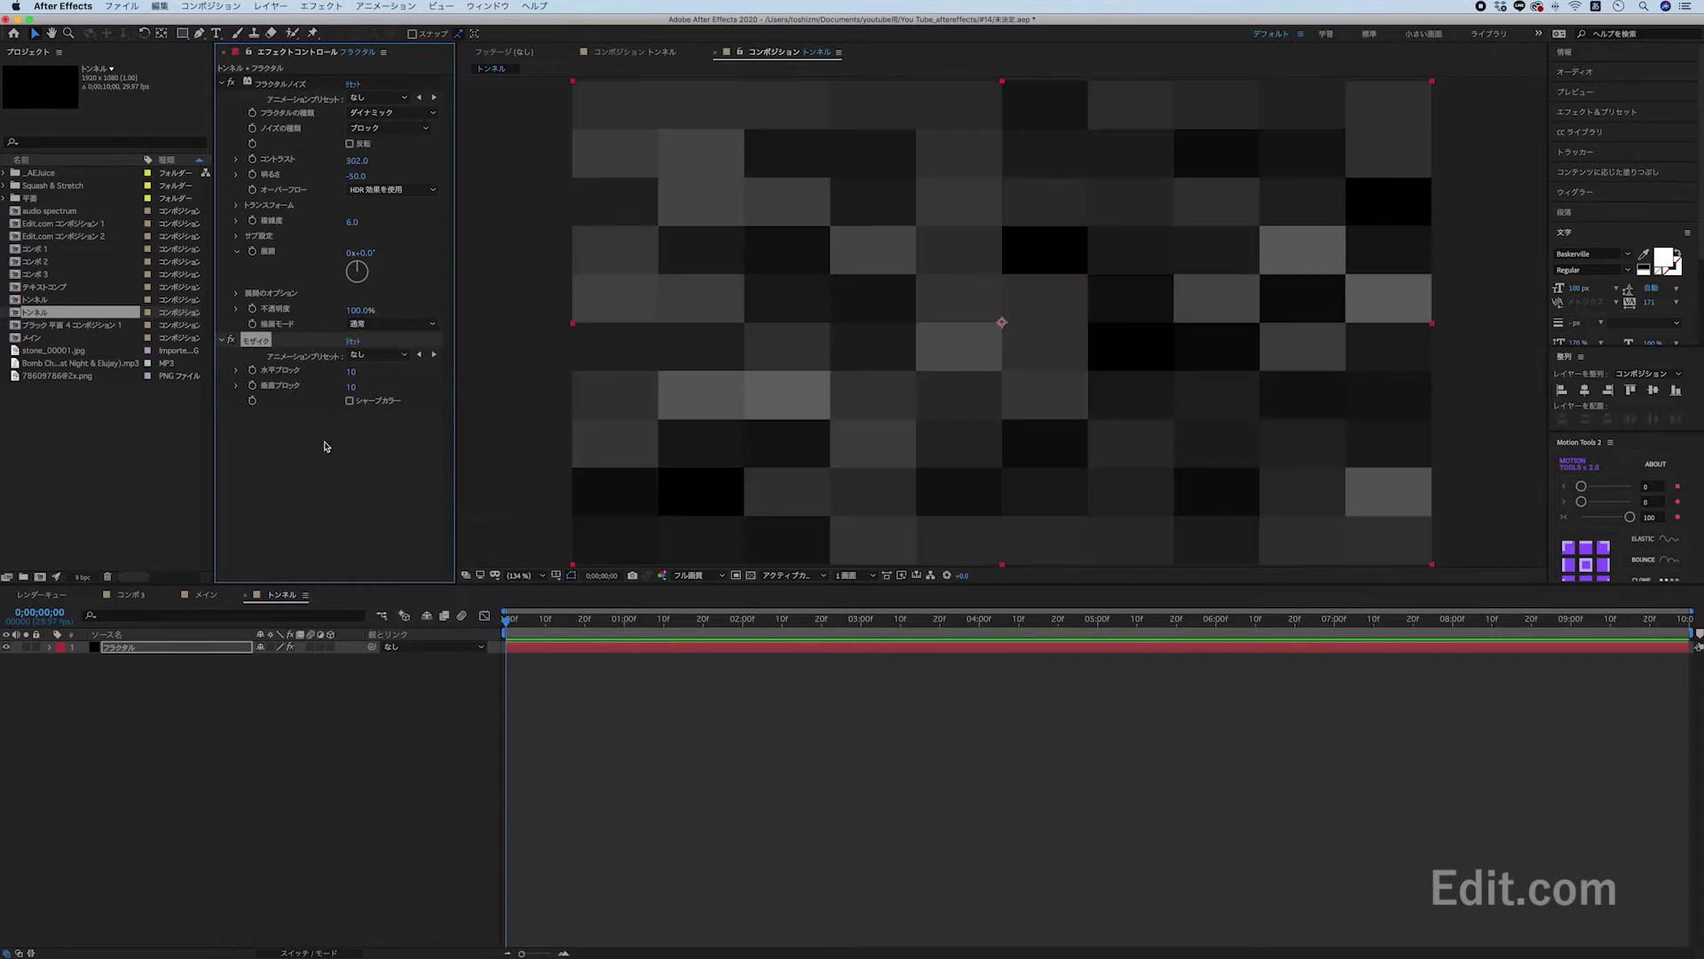
Add inverted Find Edges, set Mosaic blocks to 60 × 40 and noise contrast to 200.
{"action": "right_click", "coordinate": [325, 446]}
{"action": "mouse_move", "coordinate": [410, 715]}
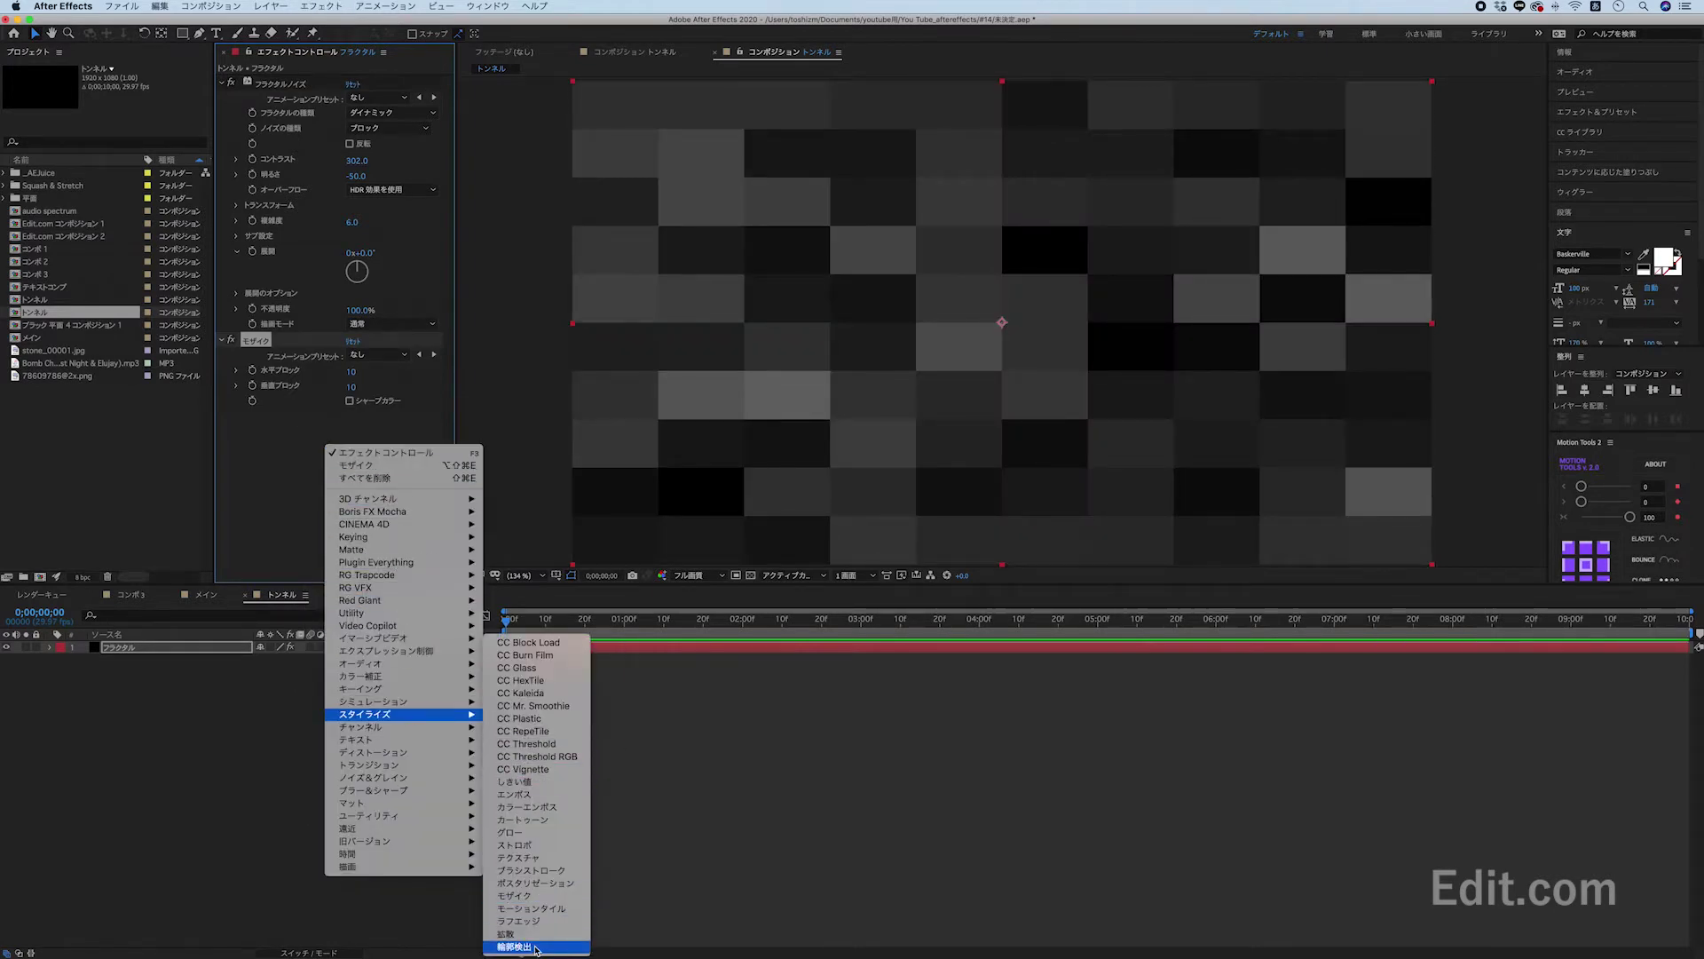
{"action": "left_click", "coordinate": [536, 949]}
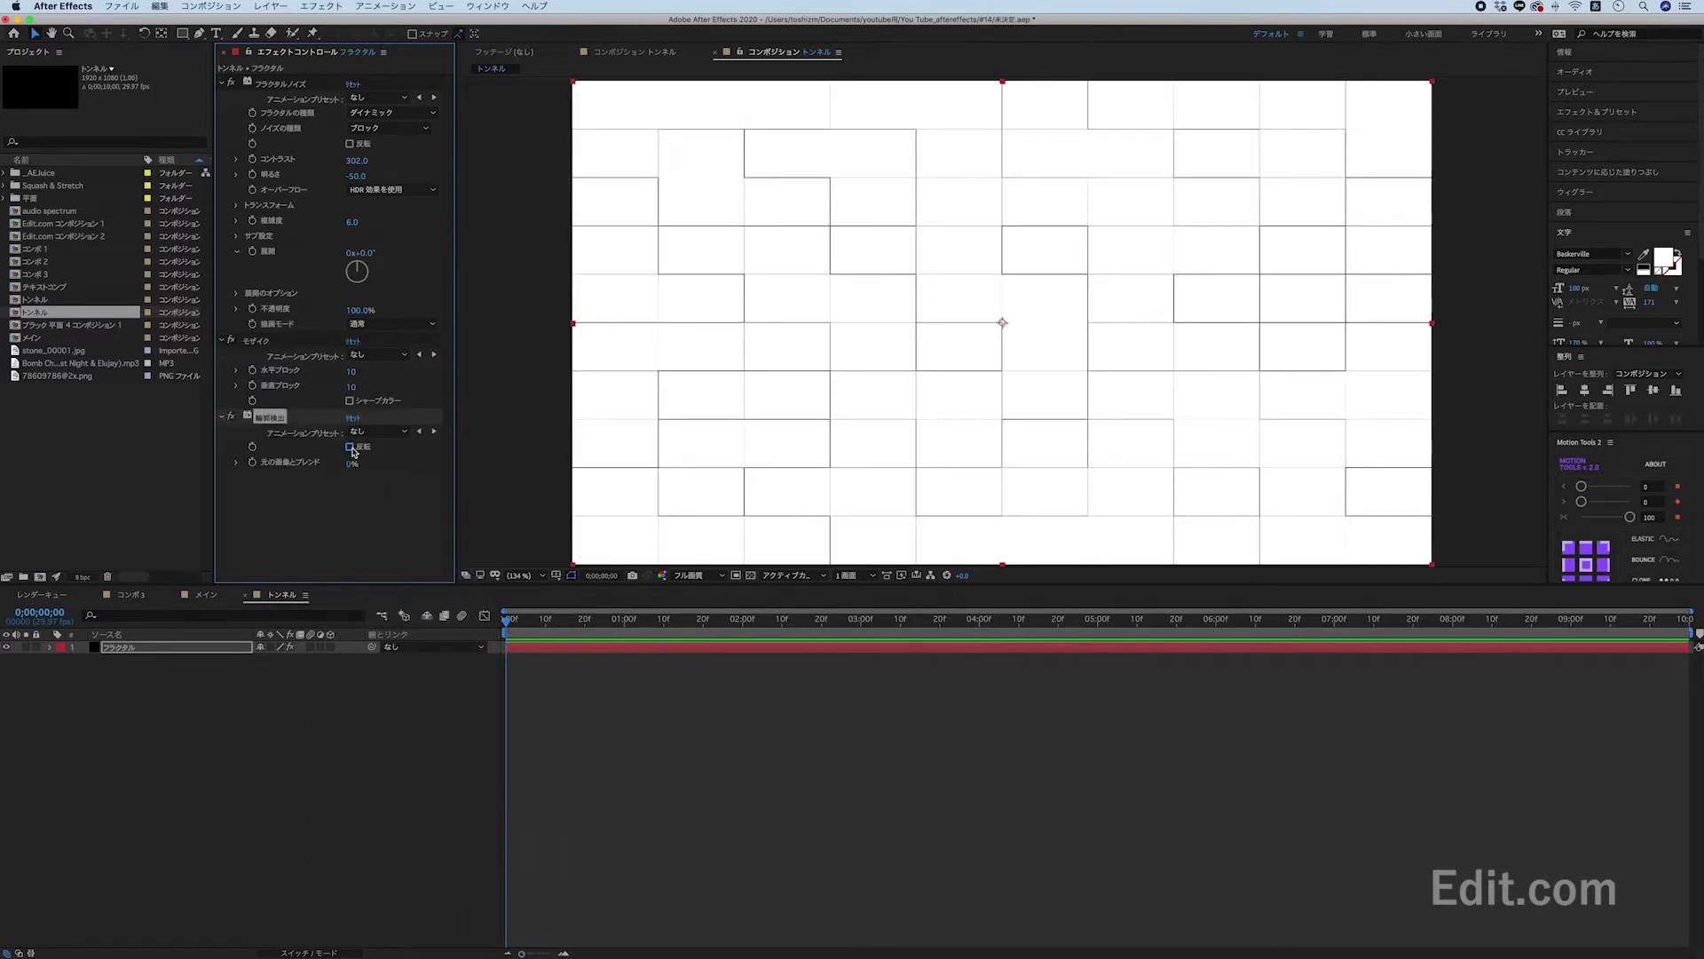
{"action": "left_click", "coordinate": [349, 448]}
{"action": "mouse_move", "coordinate": [351, 372]}
{"action": "left_mouse_down"}
{"action": "mouse_move", "coordinate": [377, 374]}
{"action": "mouse_move", "coordinate": [375, 394]}
{"action": "left_mouse_up"}
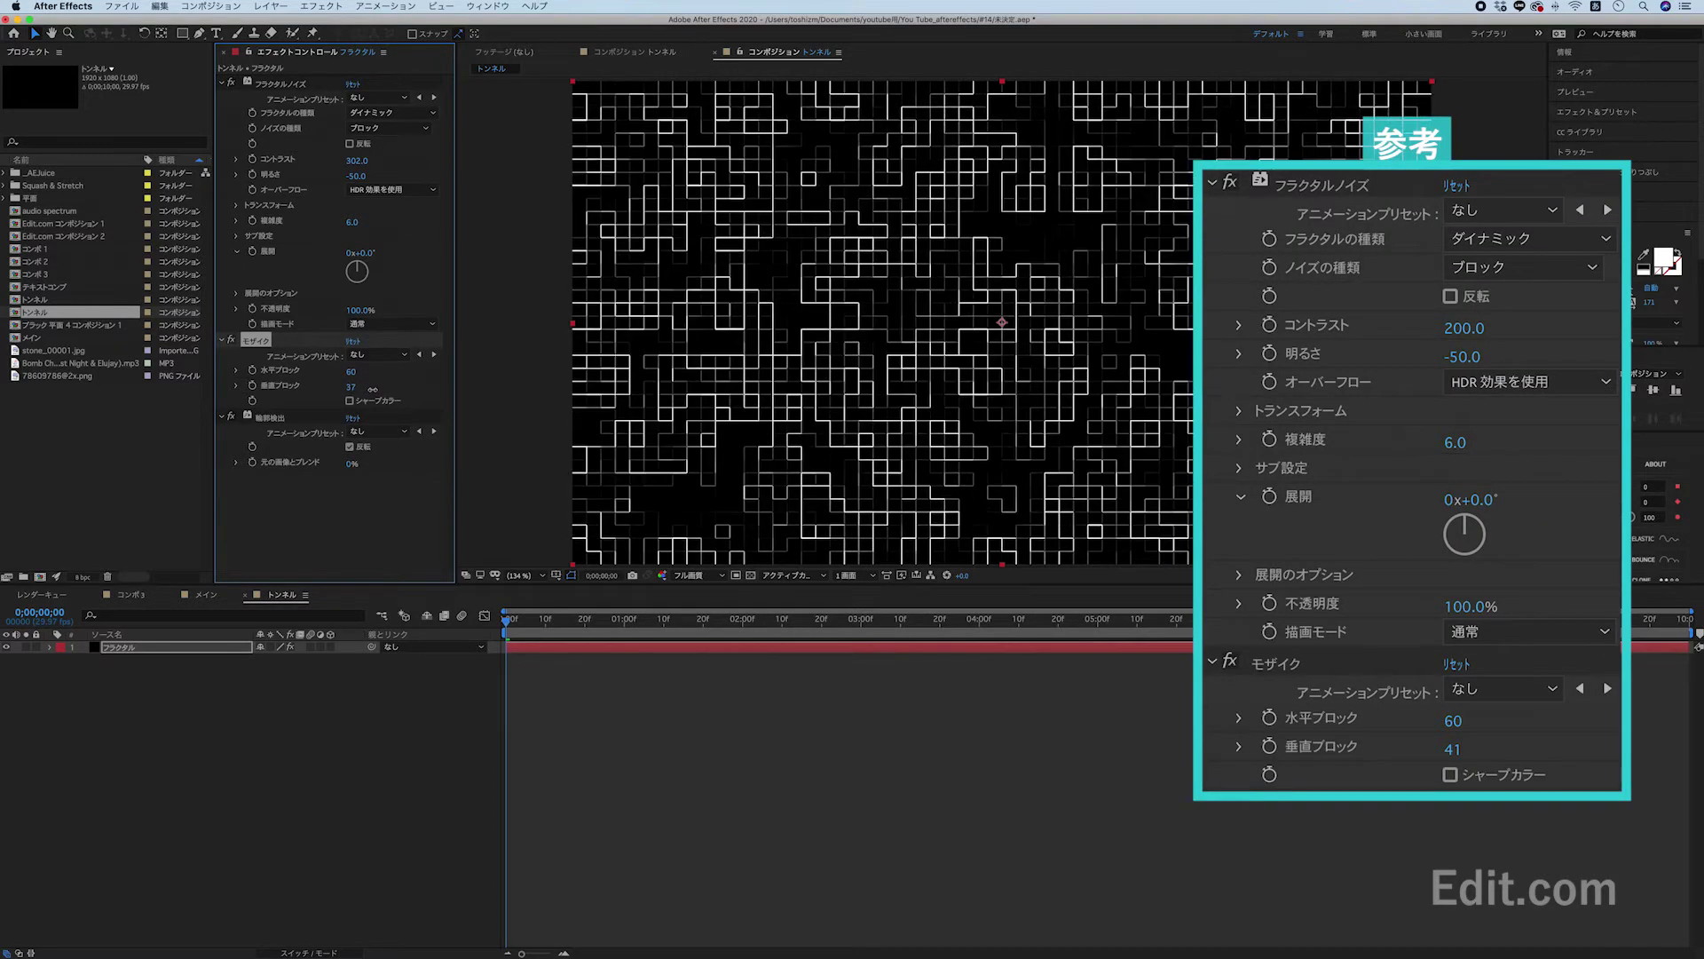
{"action": "left_click_drag", "start_coordinate": [356, 161], "coordinate": [278, 161]}
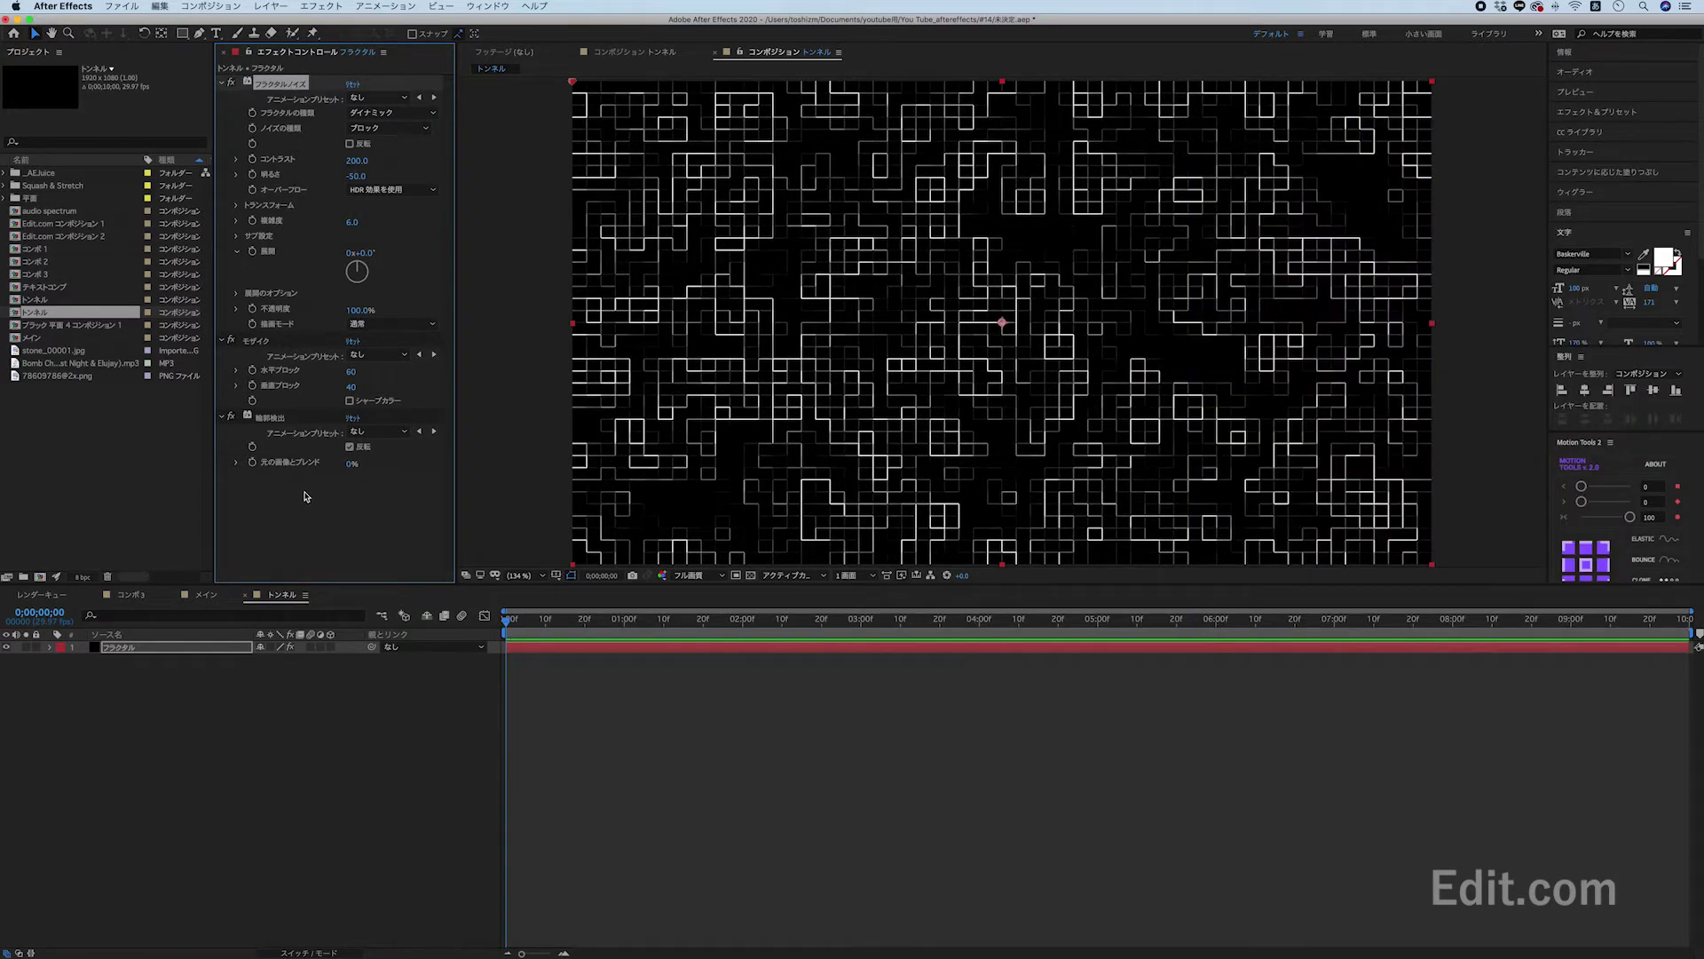
Add the Vegas effect to trace the circuit lines with a segment count of 1.
{"action": "right_click", "coordinate": [305, 494]}
{"action": "mouse_move", "coordinate": [400, 750]}
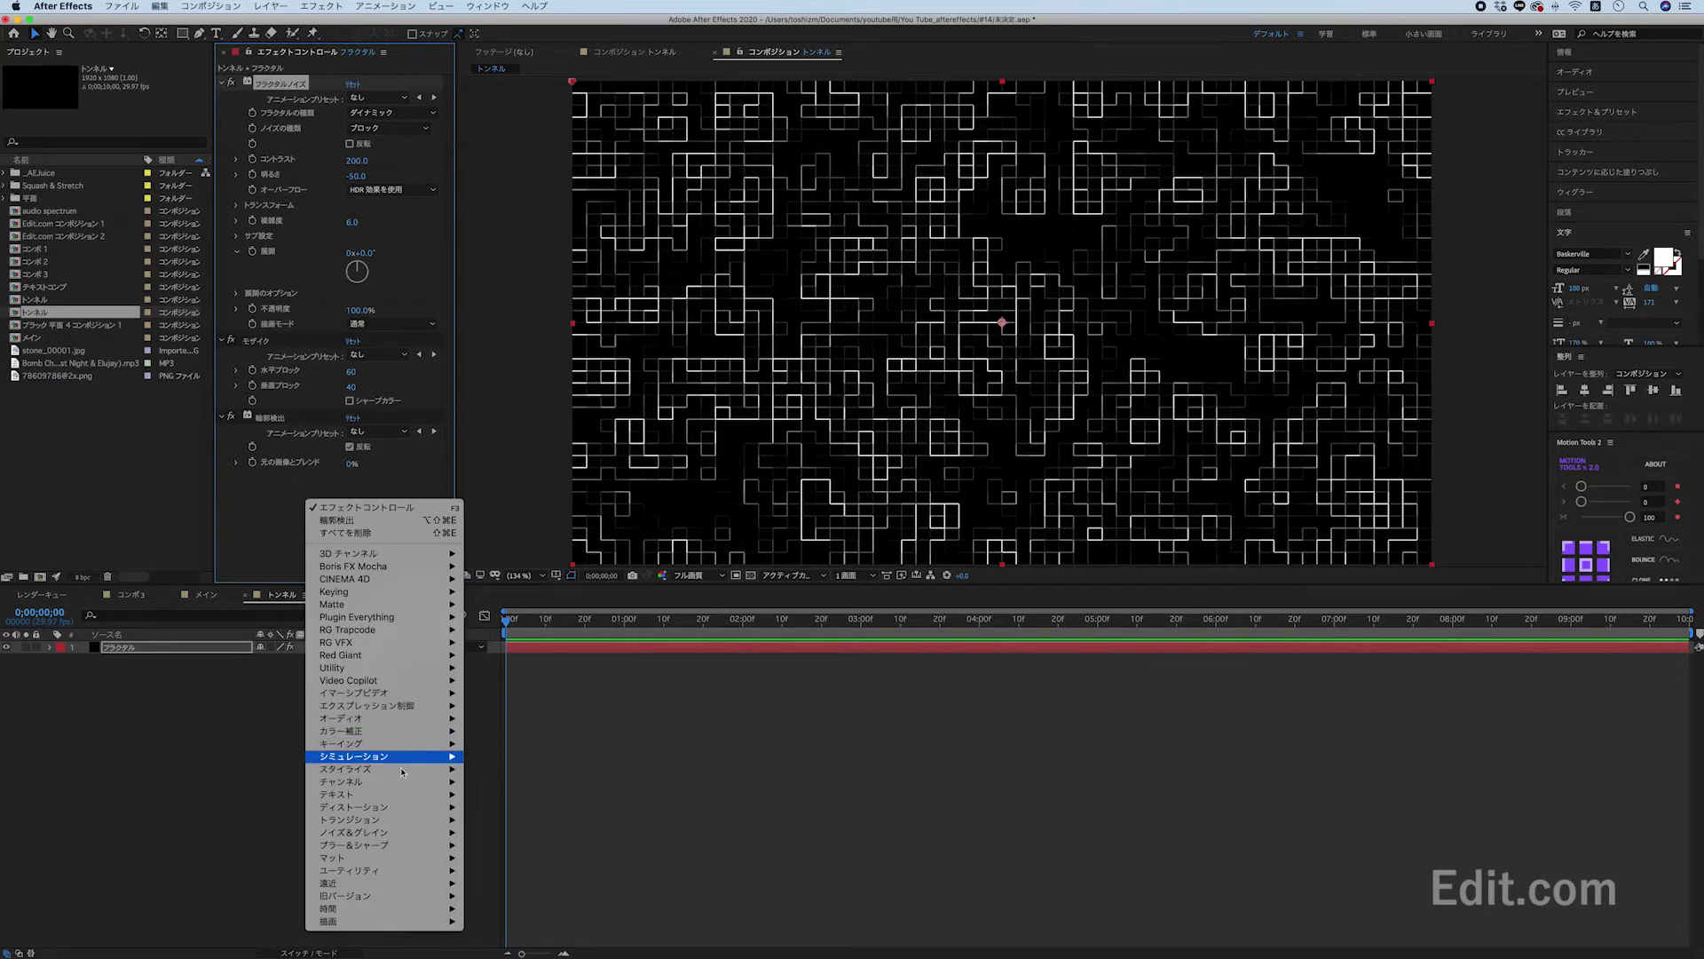
{"action": "mouse_move", "coordinate": [373, 927]}
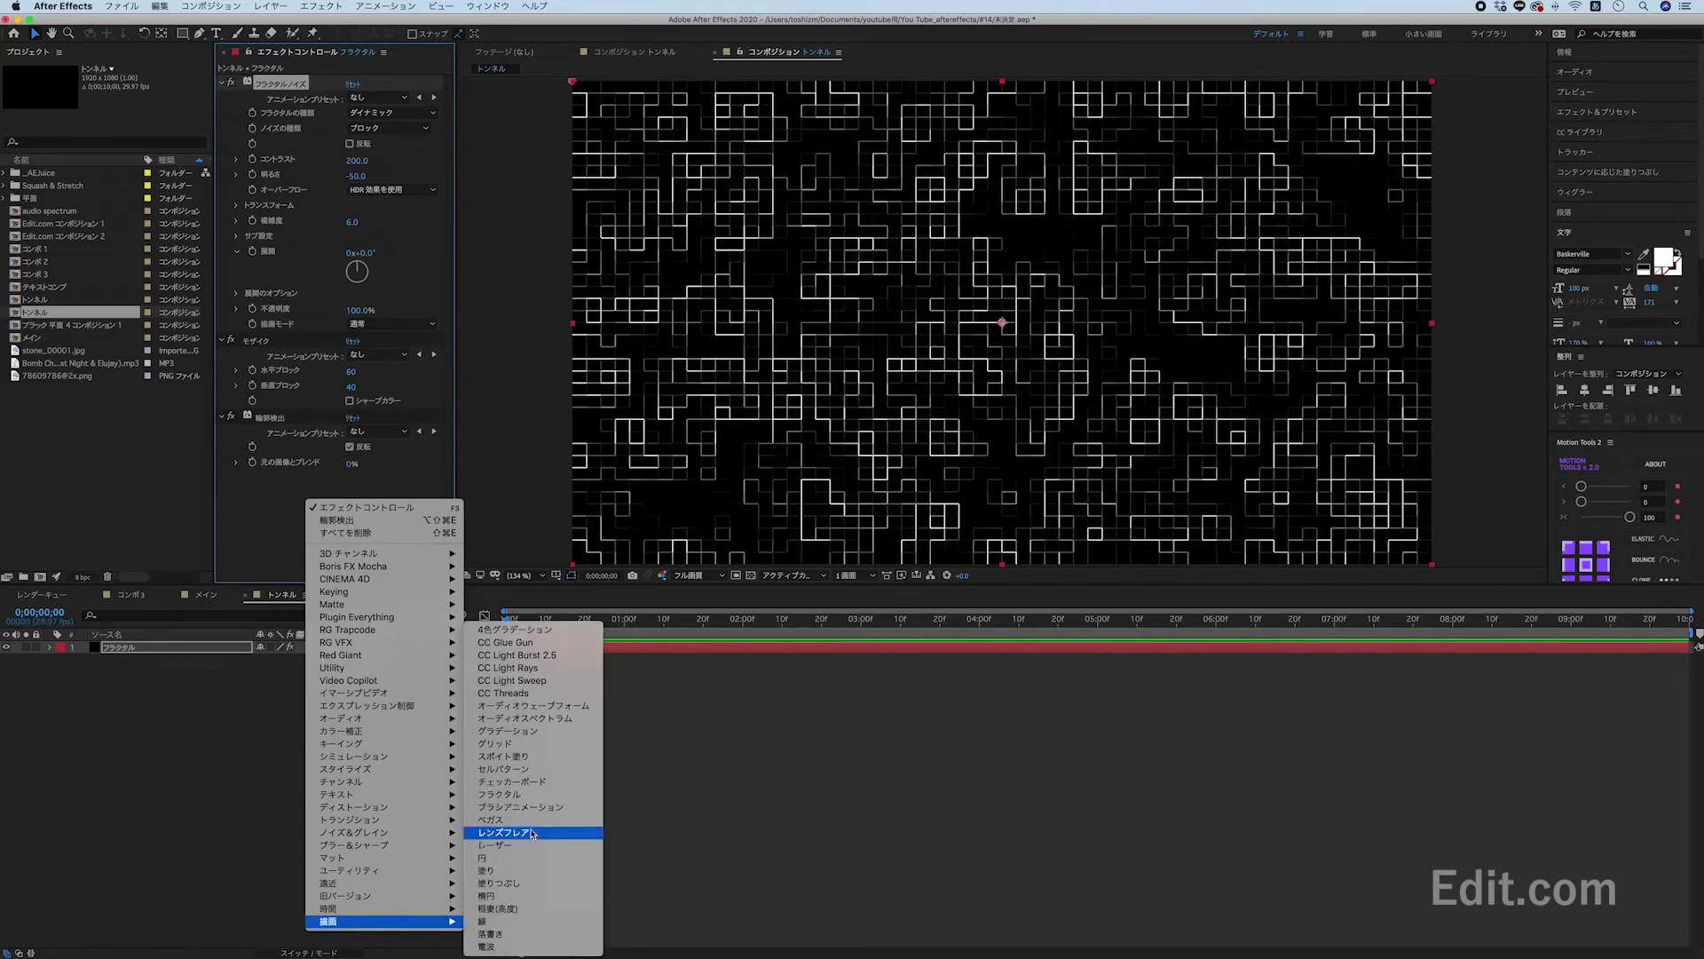
{"action": "left_click", "coordinate": [491, 819]}
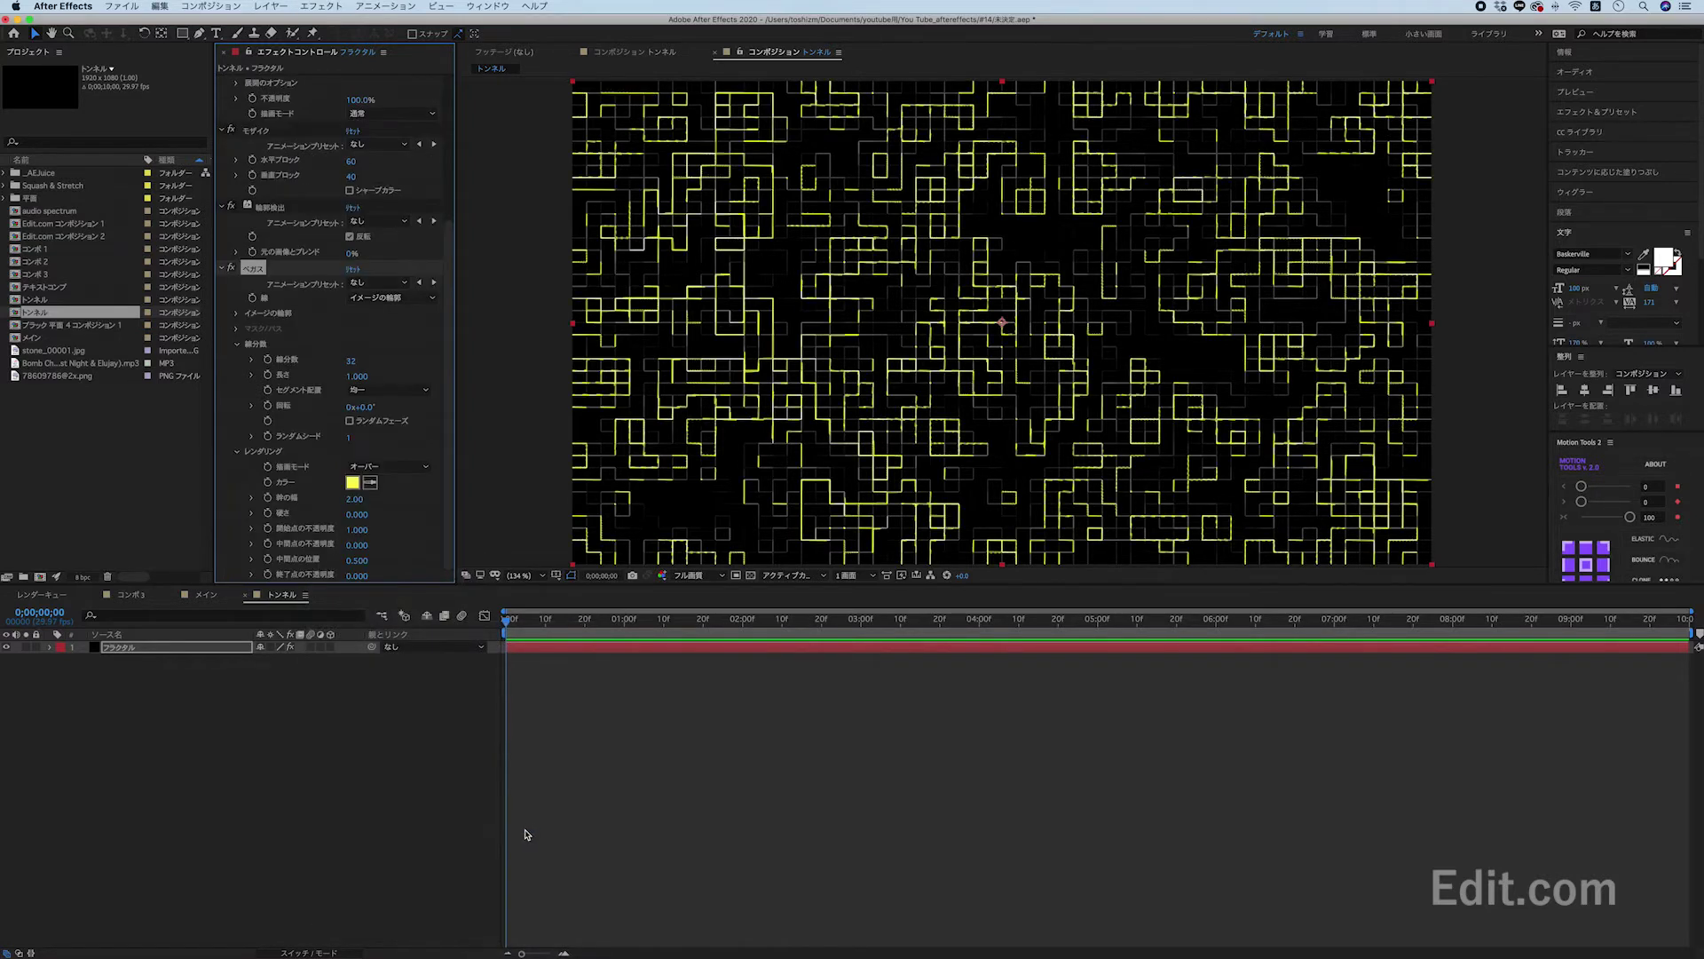
{"action": "left_click", "coordinate": [354, 499]}
{"action": "left_click", "coordinate": [356, 363]}
{"action": "type", "text": "1"}
{"action": "key", "text": "Return"}
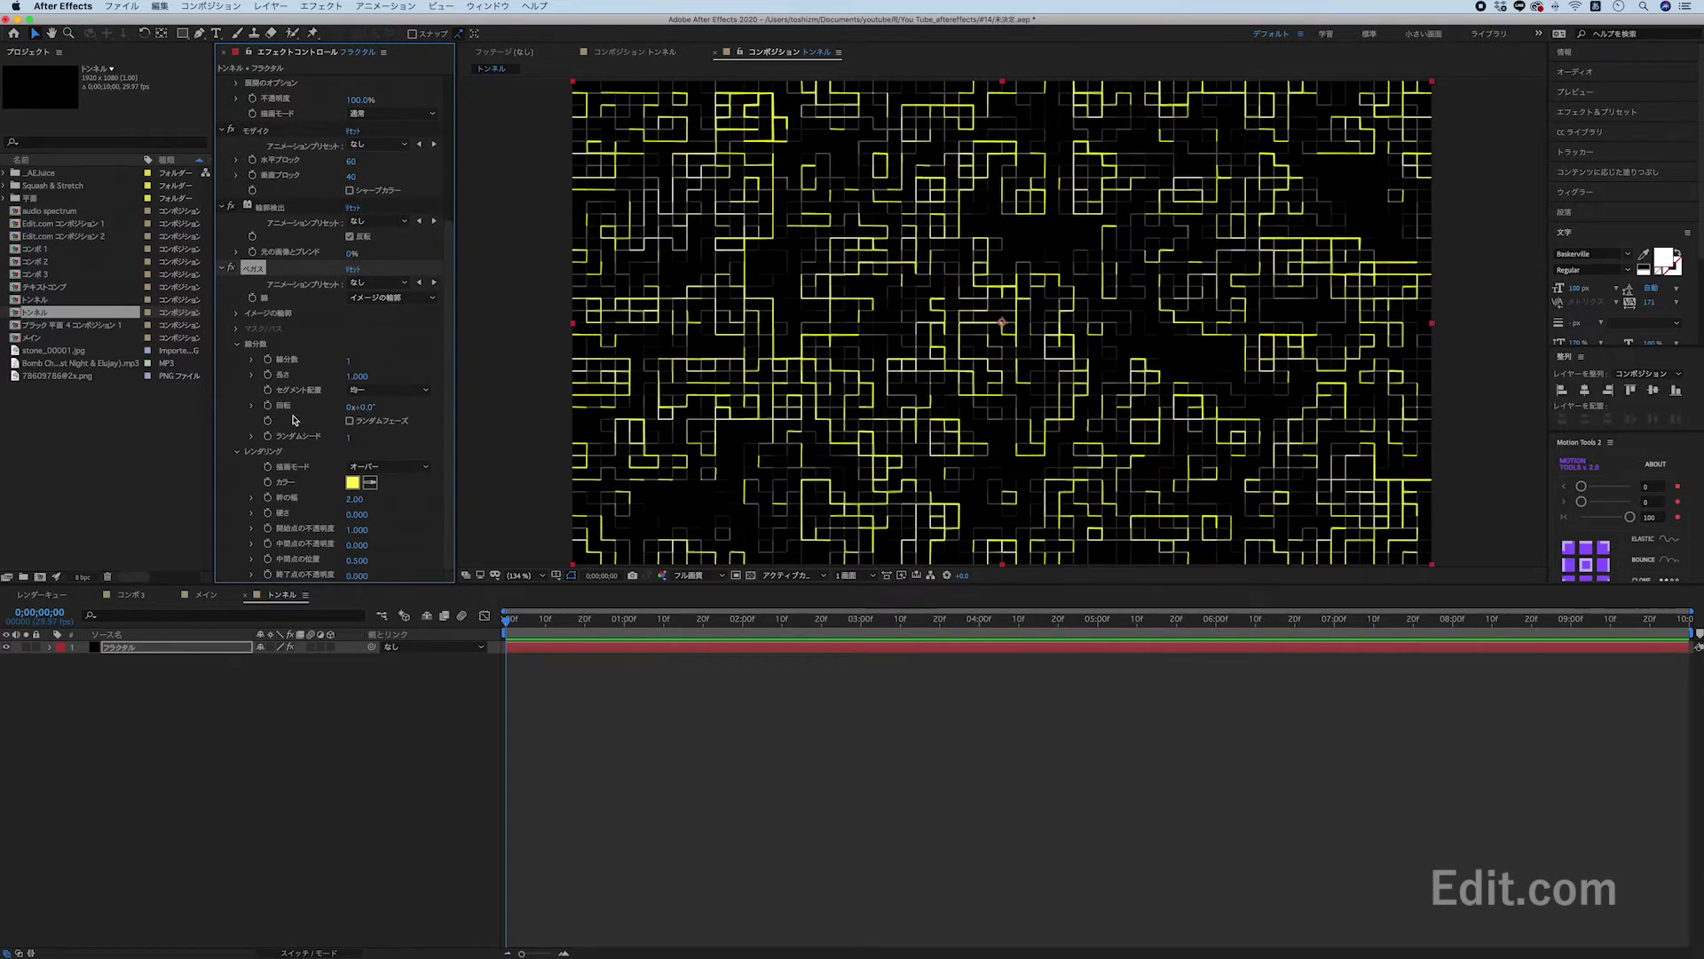
Drive Vegas rotation with a time*300 expression, make the lines white, and preview.
{"action": "left_click", "coordinate": [268, 406], "text": "alt"}
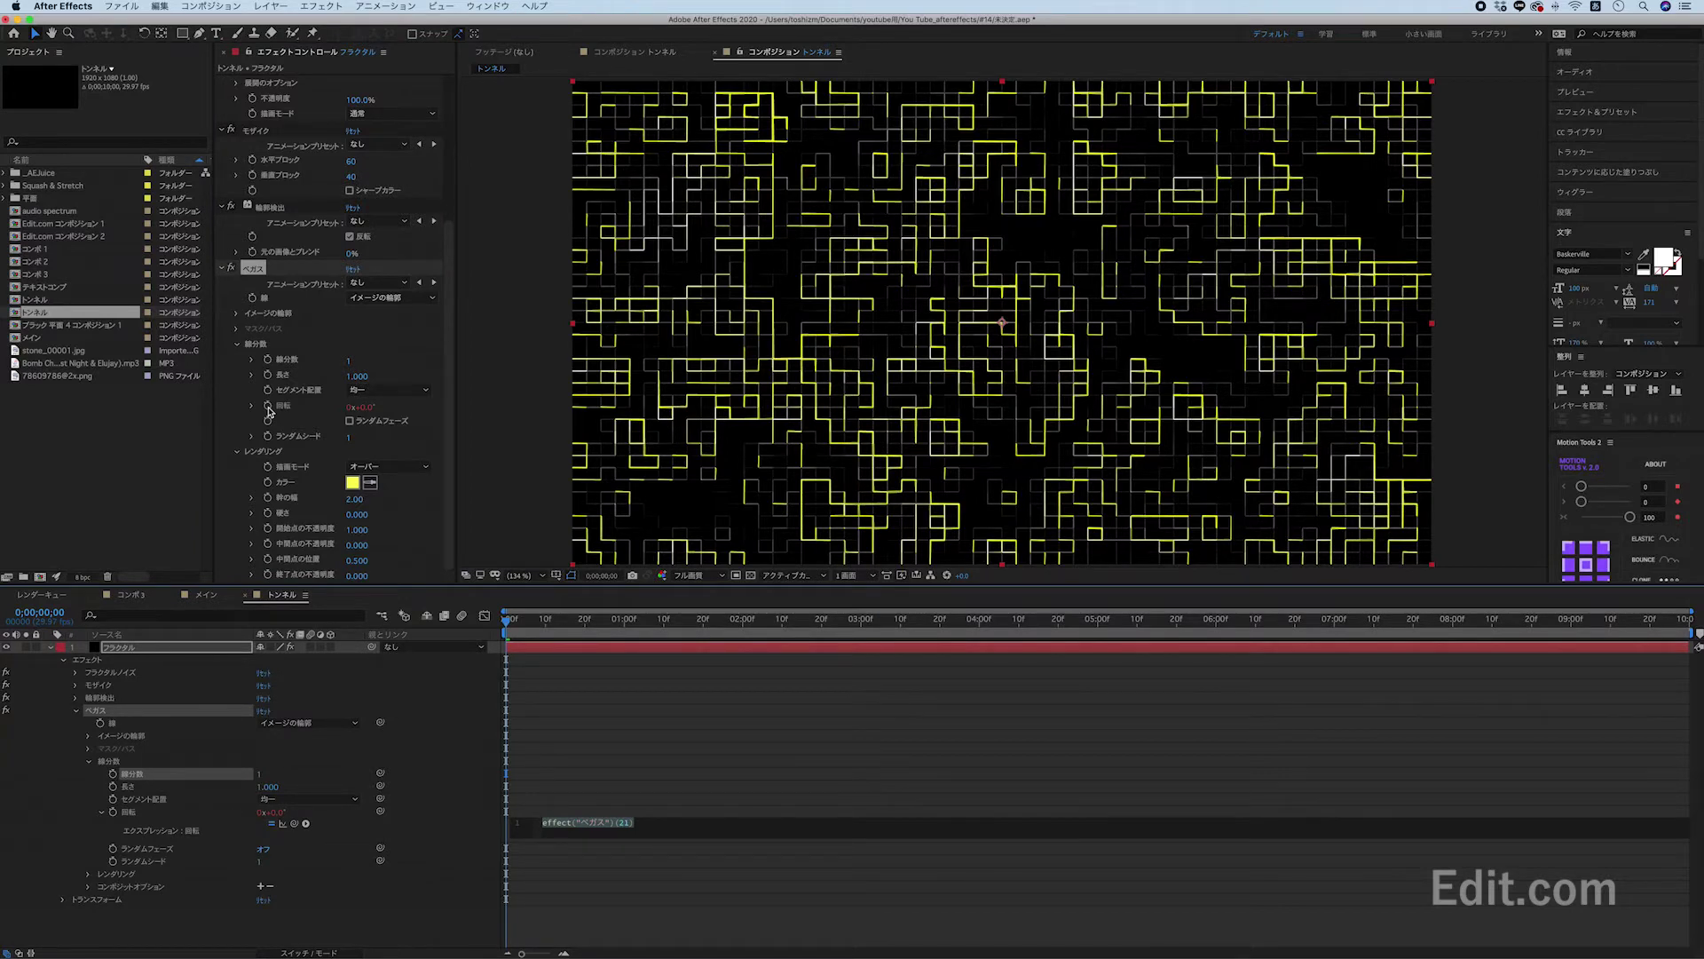
{"action": "type", "text": "time"}
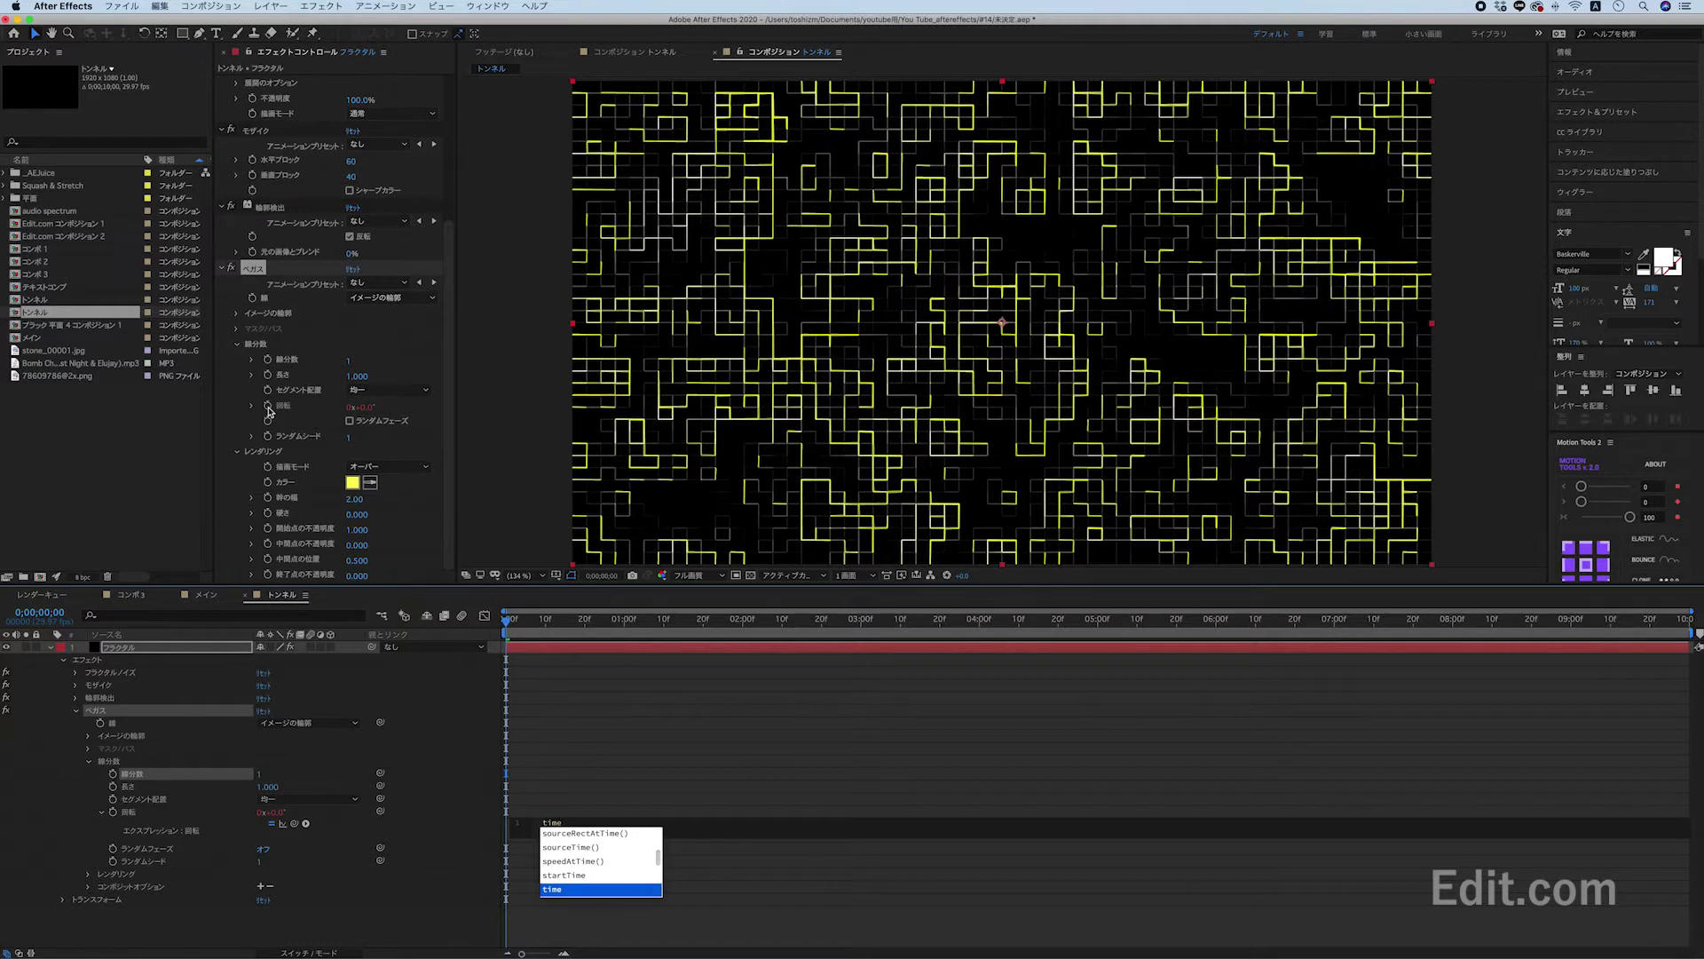
{"action": "type", "text": "*"}
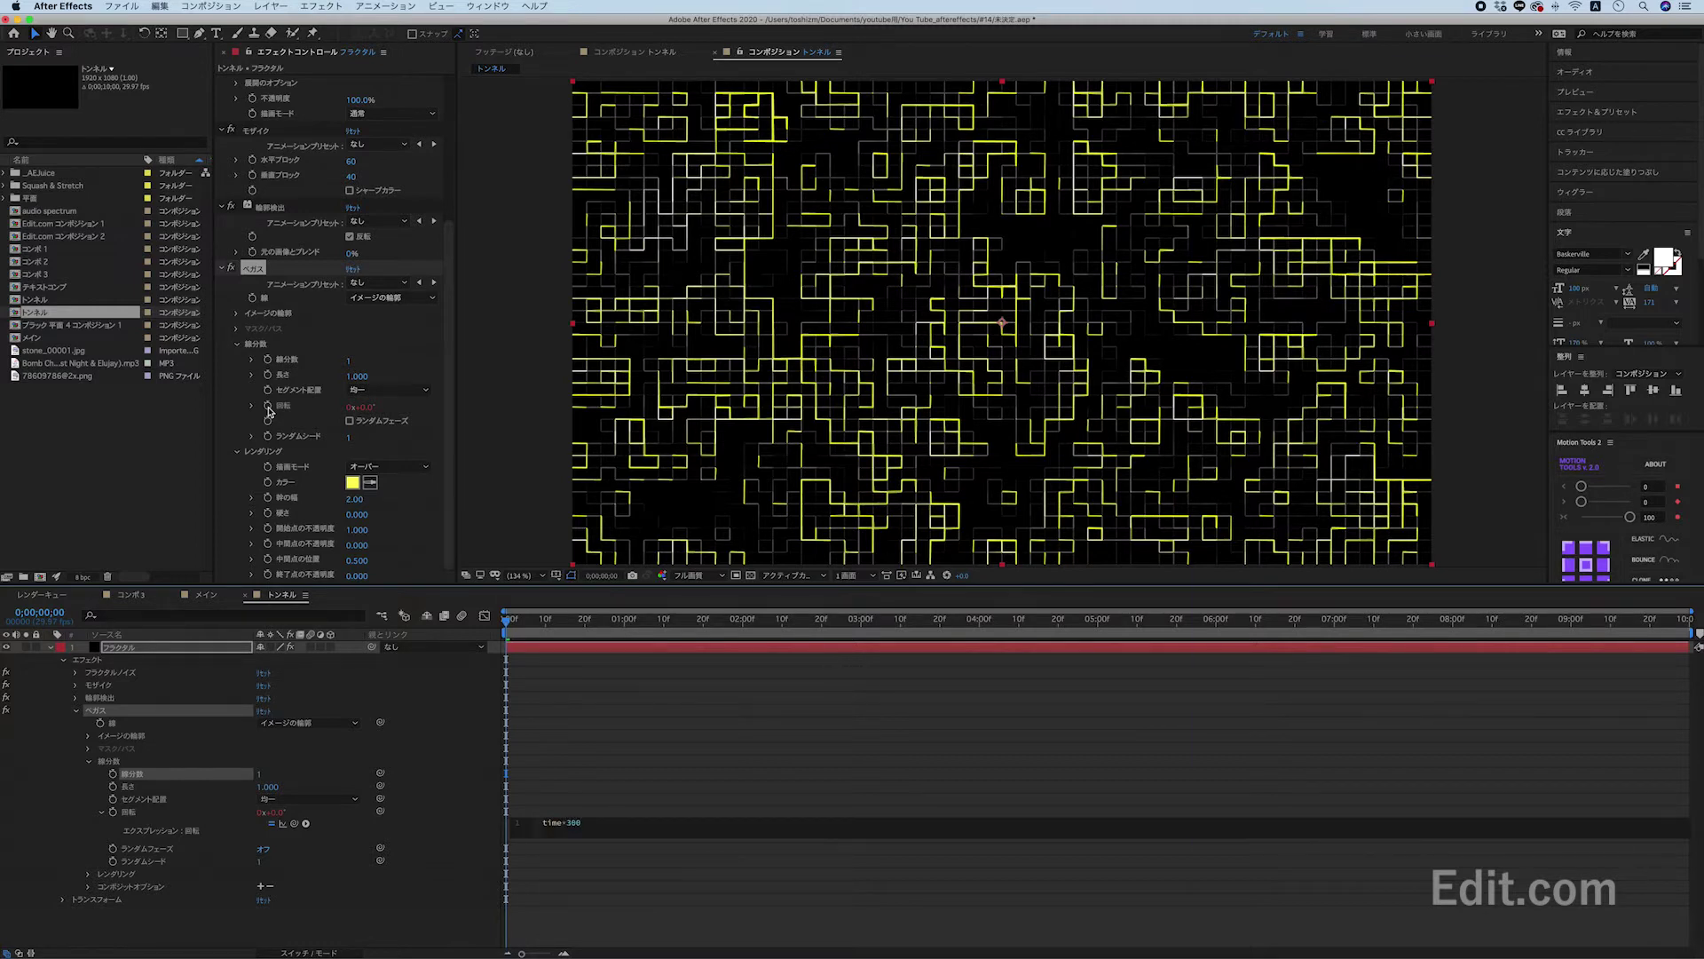
{"action": "left_click", "coordinate": [438, 720]}
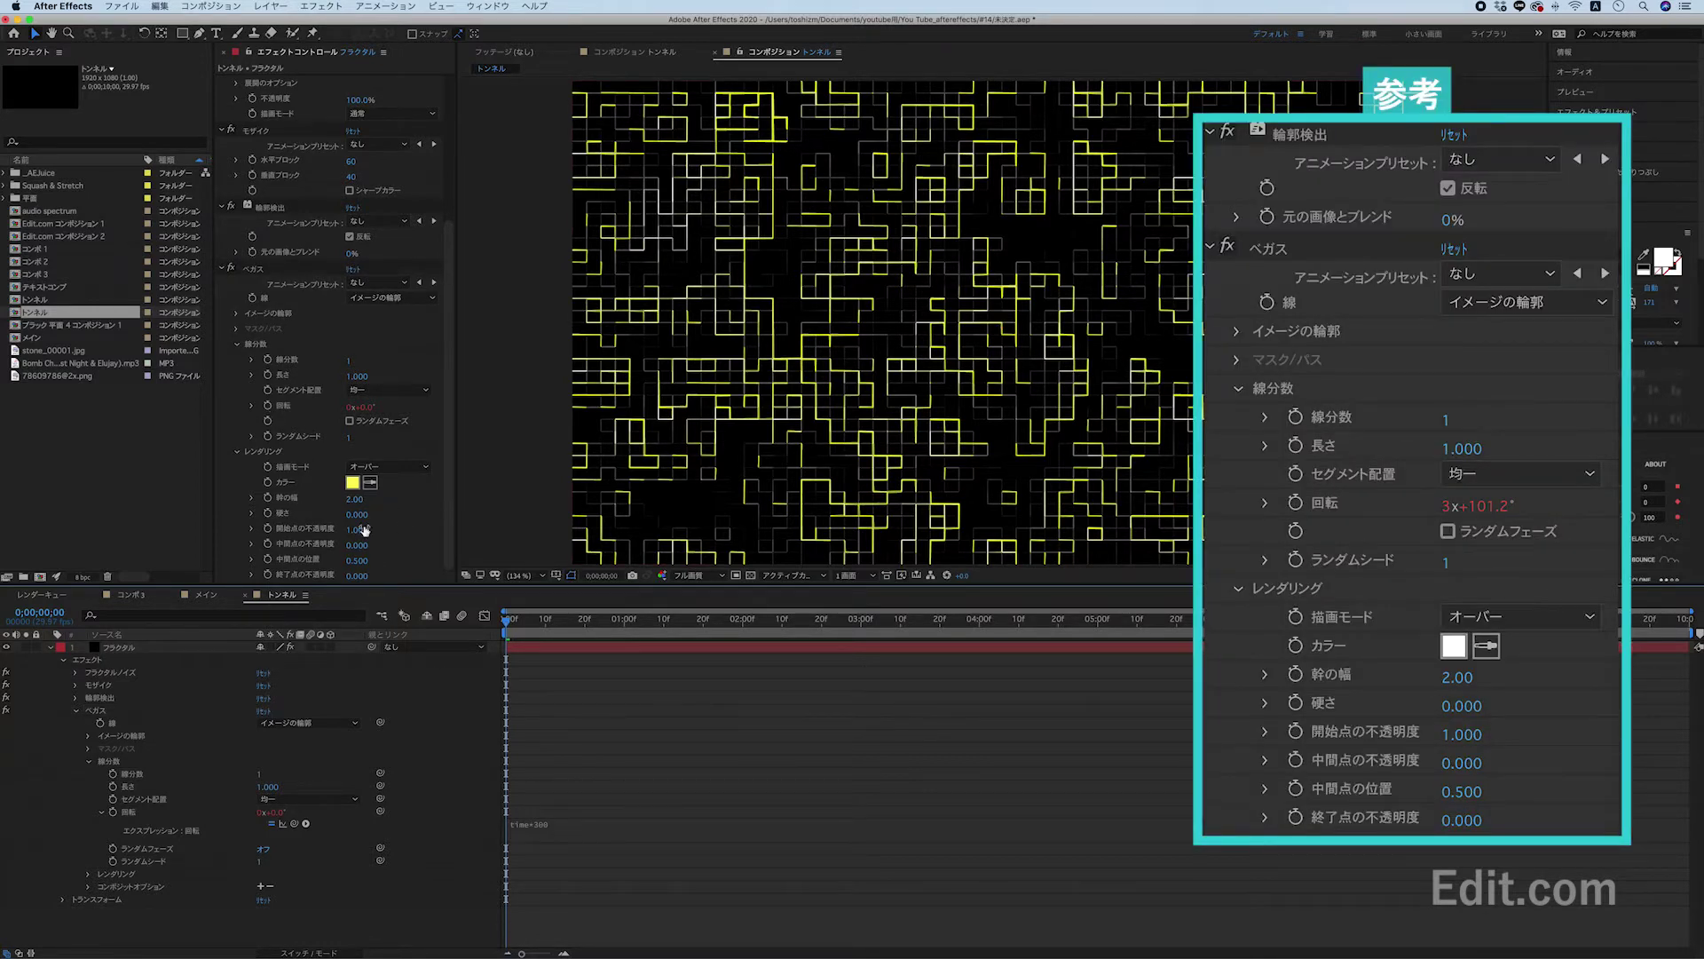
{"action": "left_click", "coordinate": [352, 482]}
{"action": "left_click", "coordinate": [564, 676]}
{"action": "left_click", "coordinate": [855, 677]}
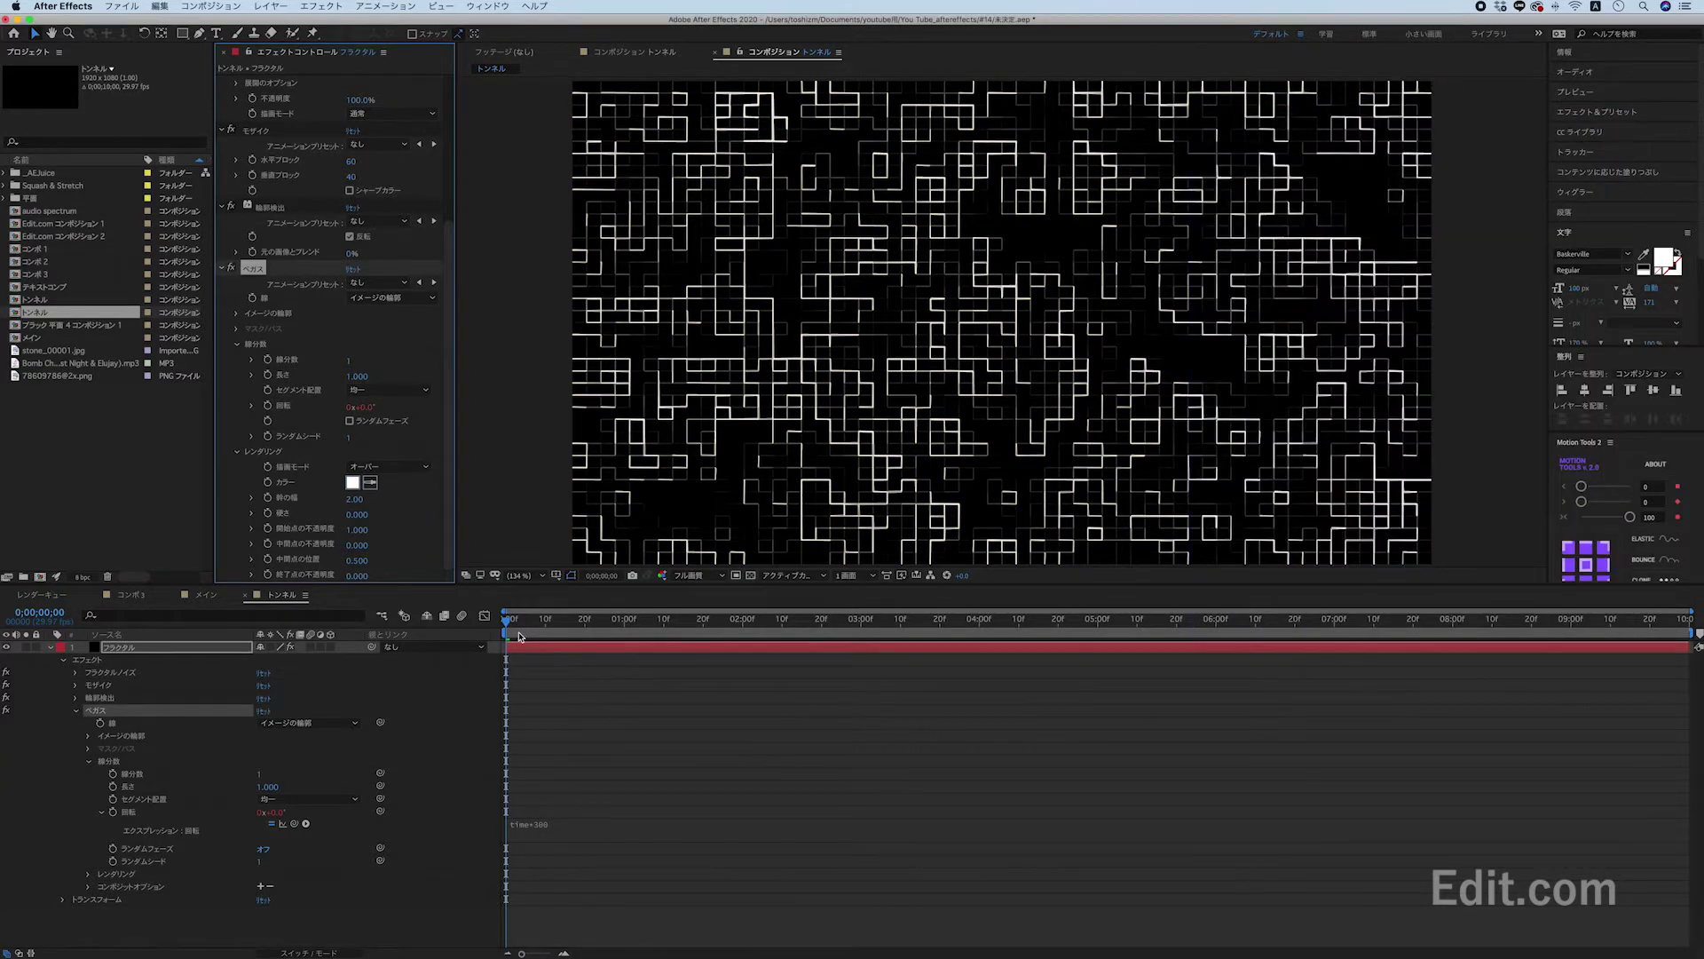
{"action": "key", "text": "space"}
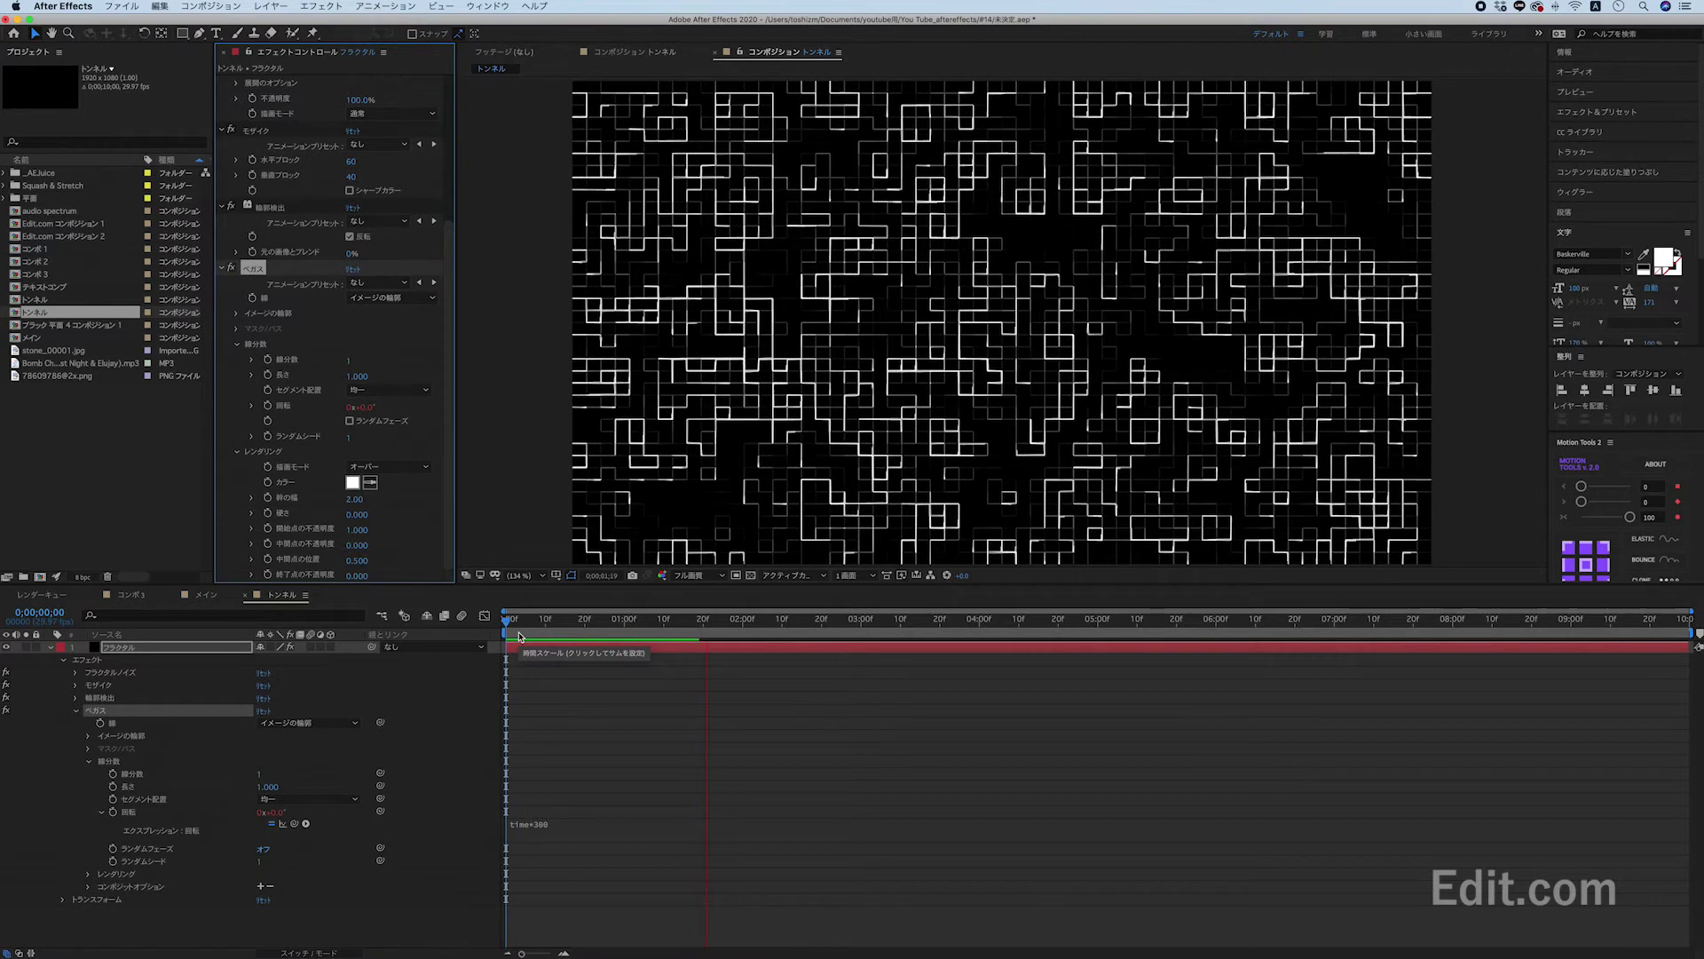
{"action": "key", "text": "space"}
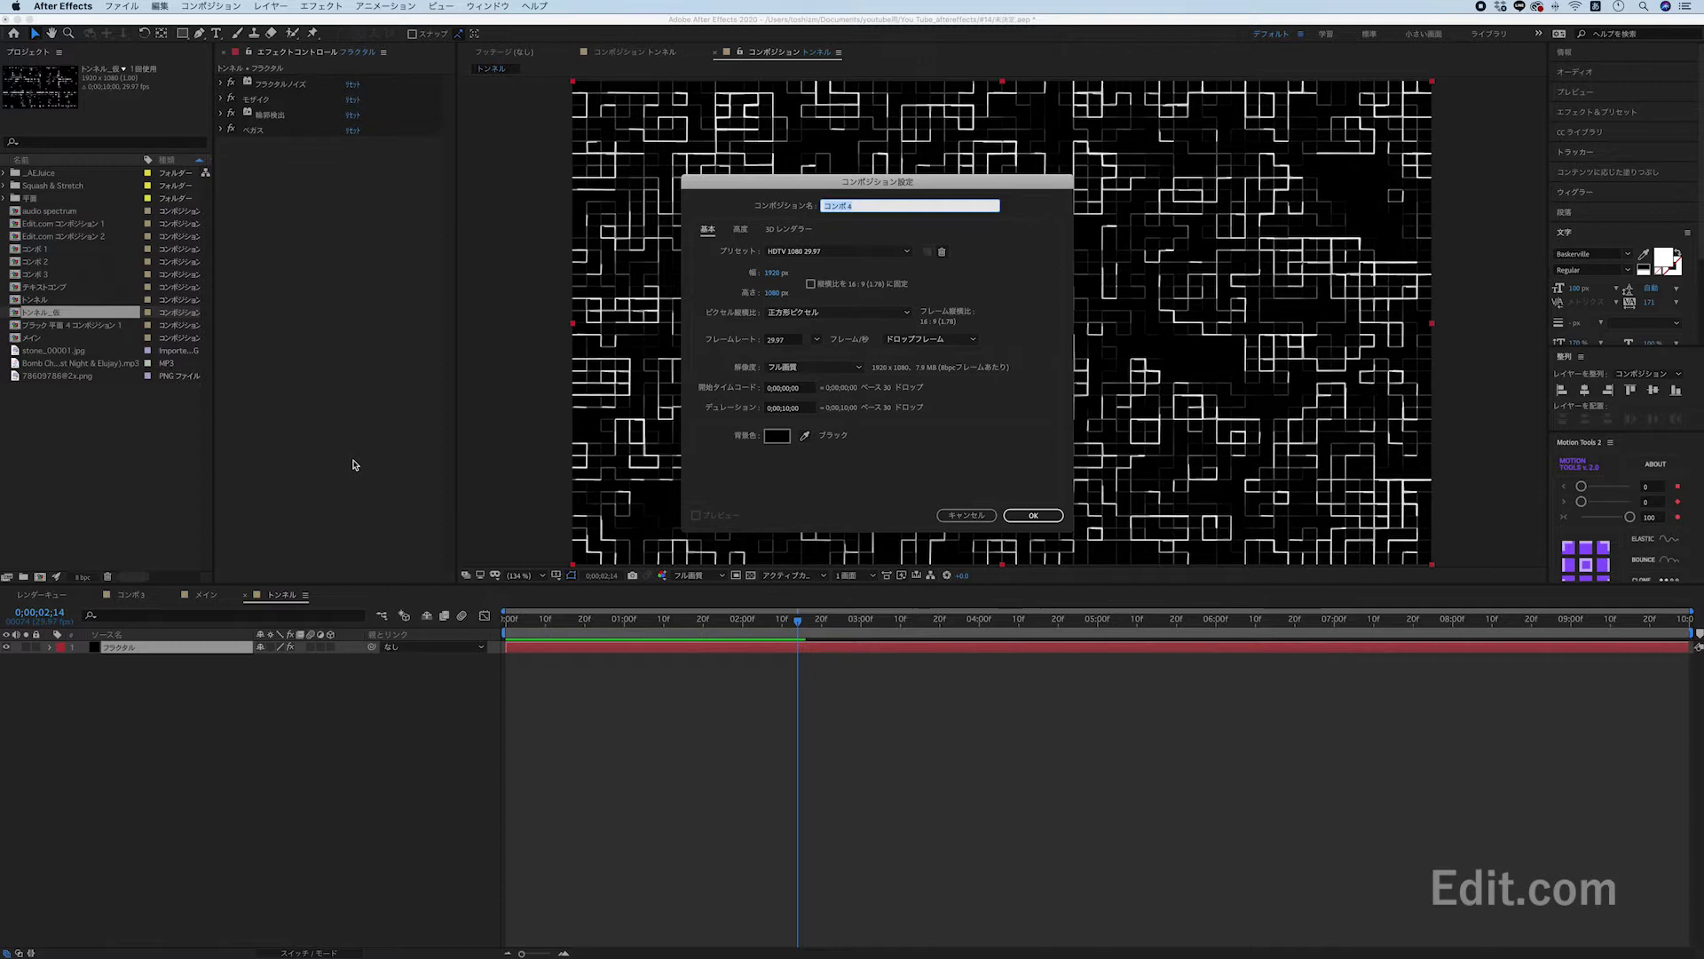
Create the メイン comp with a black BG solid and the トンネル comp placed above it.
{"action": "type", "text": "メイン"}
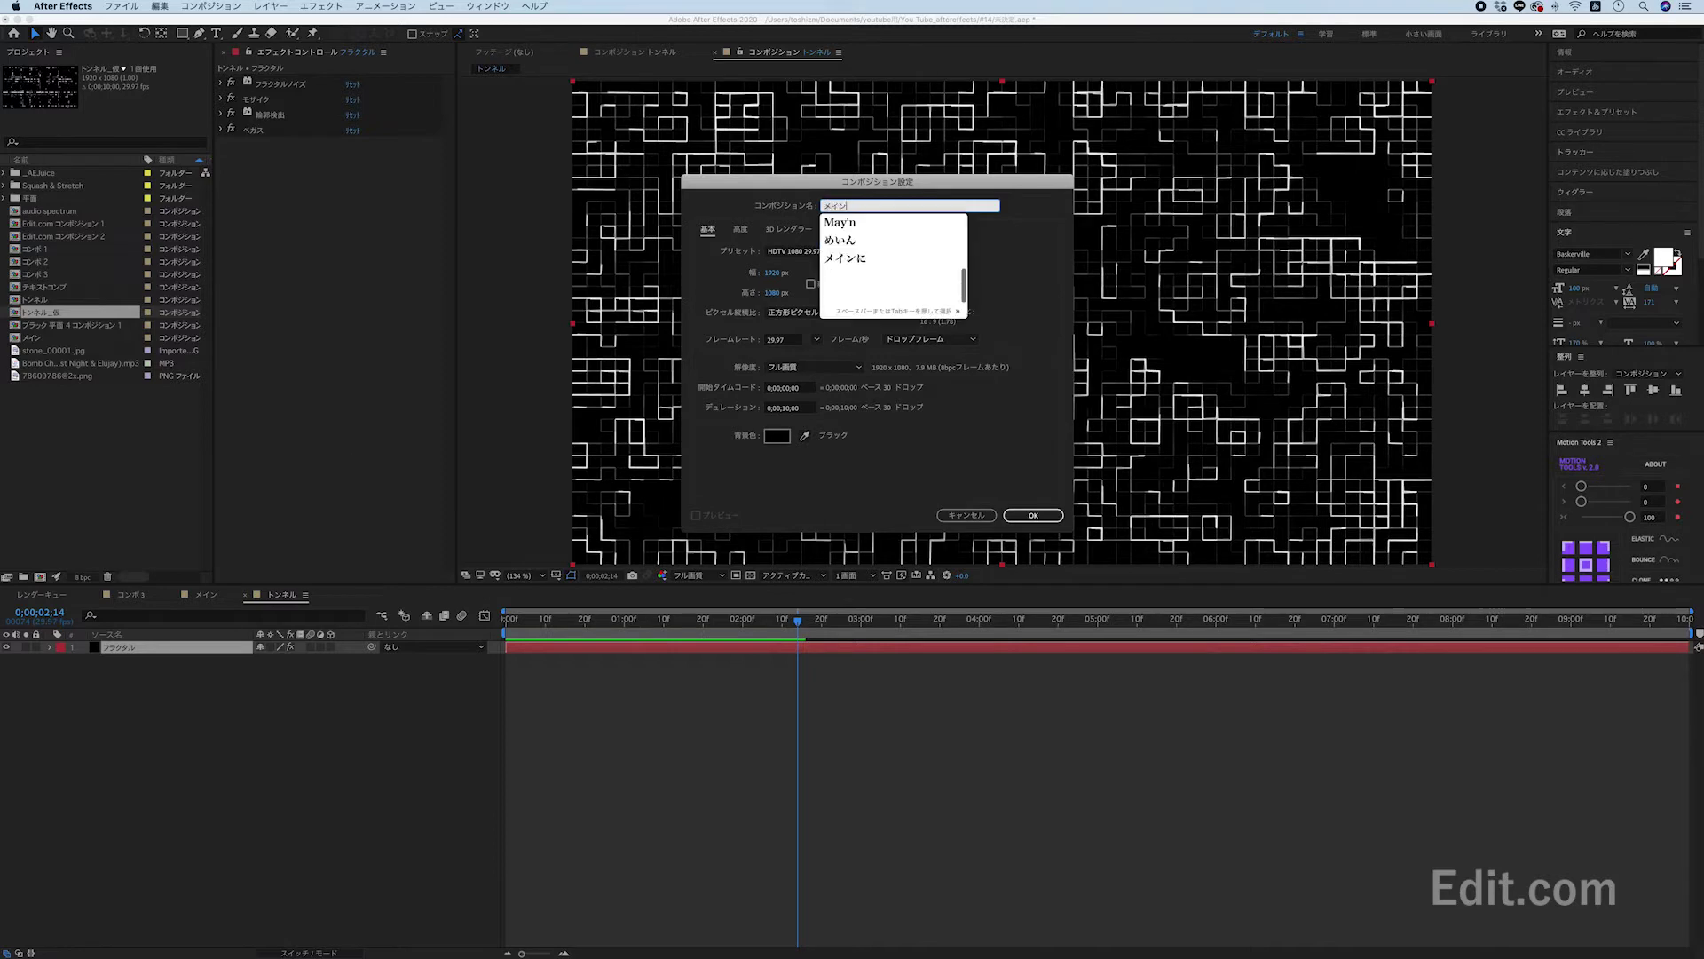
{"action": "key", "text": "Return"}
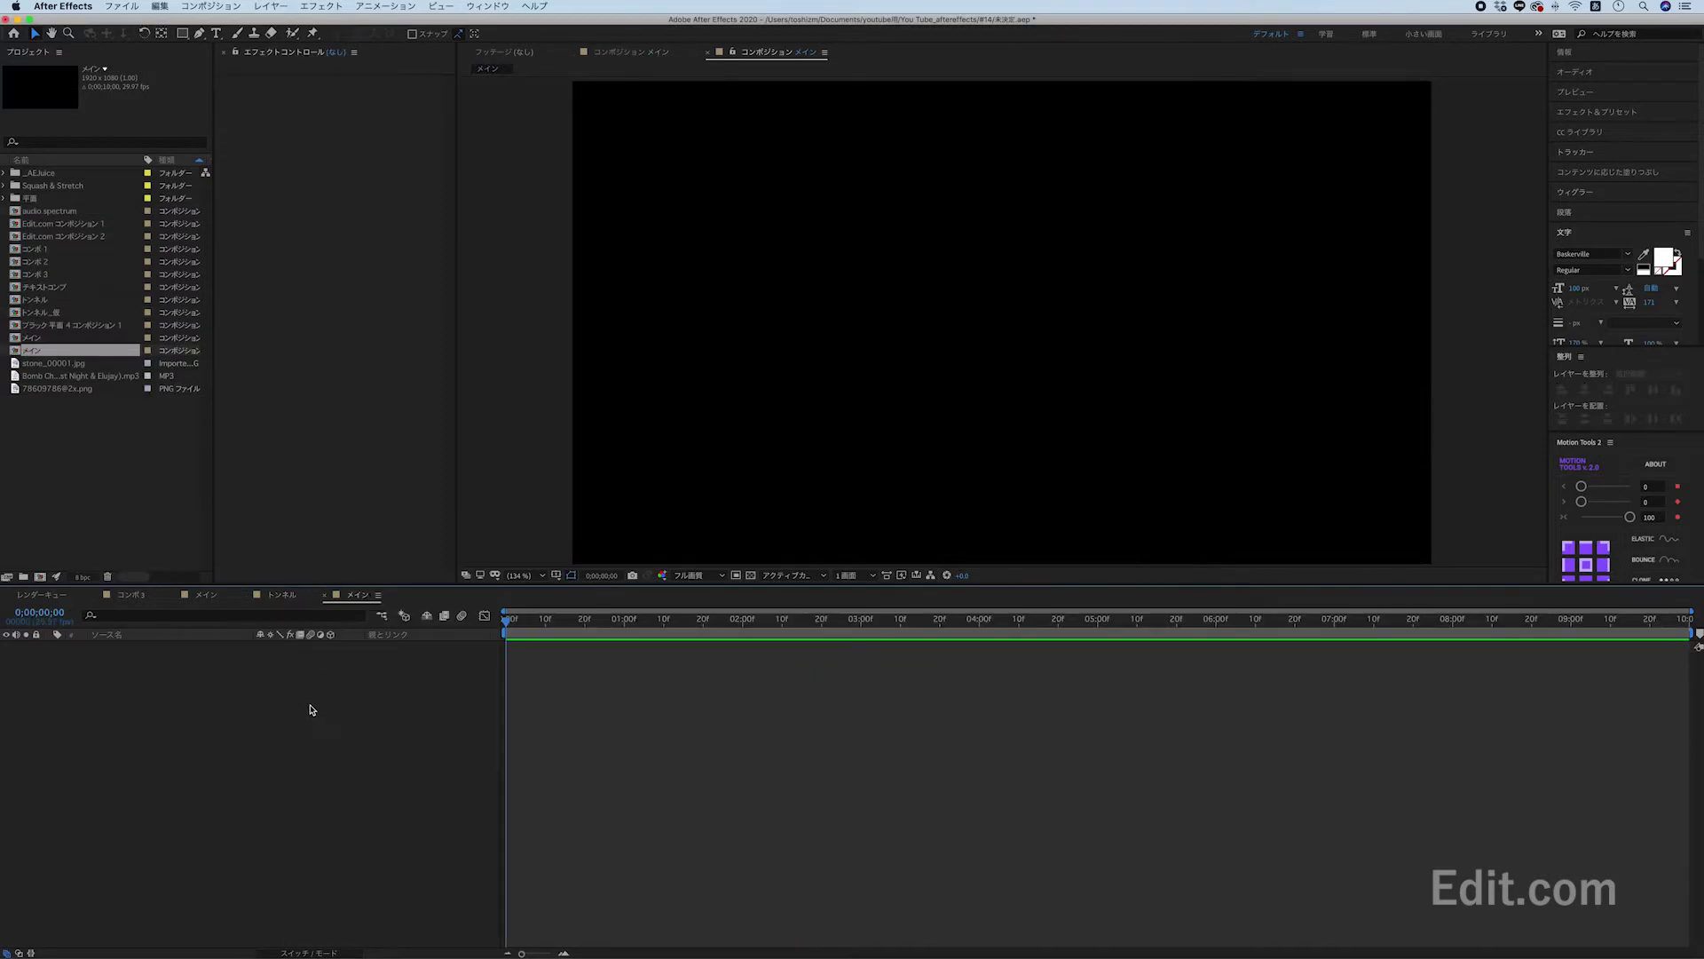
{"action": "key", "text": "super+y"}
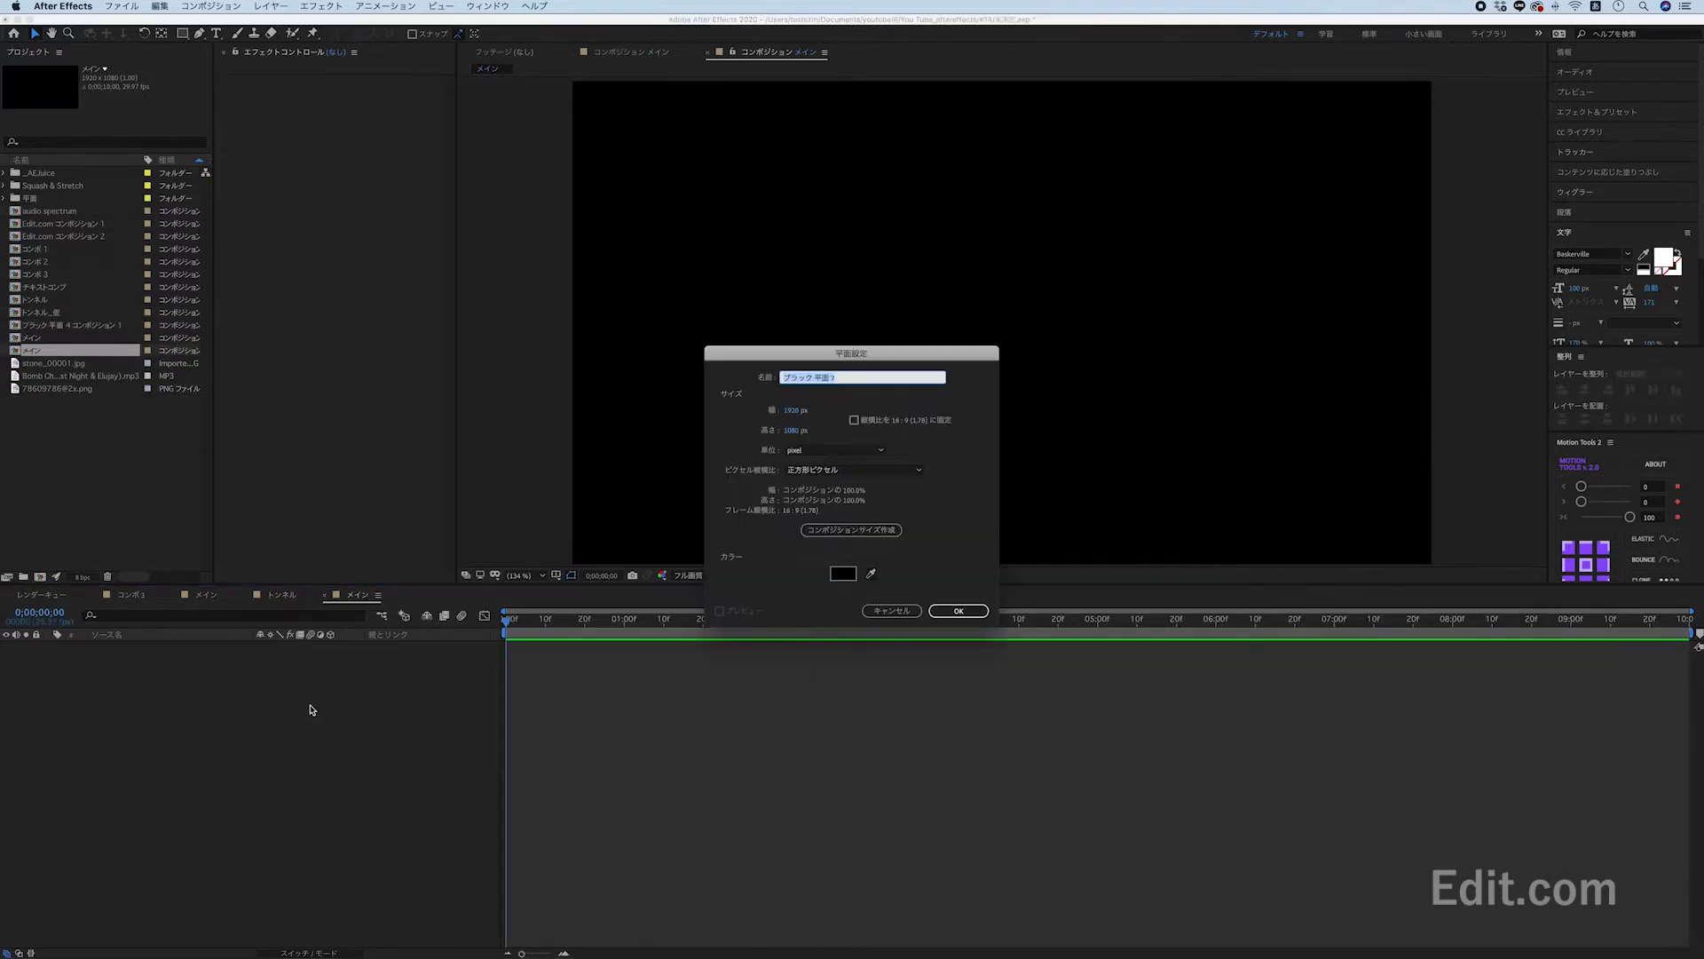
{"action": "type", "text": "BG"}
{"action": "key", "text": "Return"}
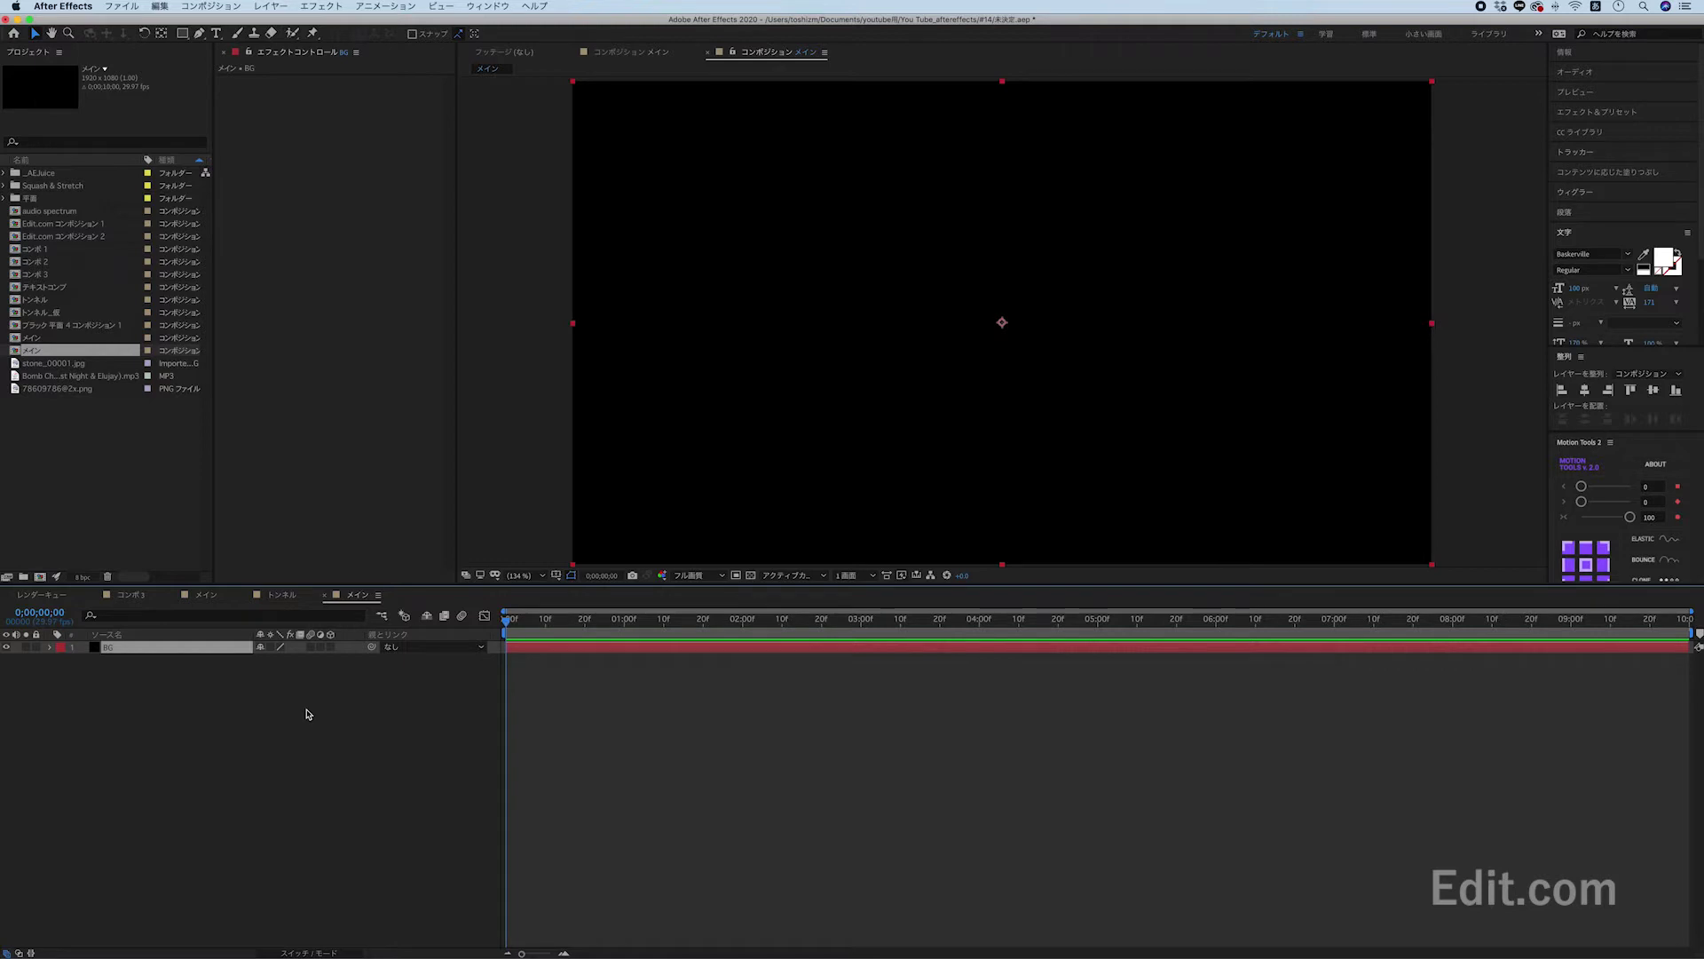
{"action": "left_click_drag", "start_coordinate": [36, 300], "coordinate": [160, 645]}
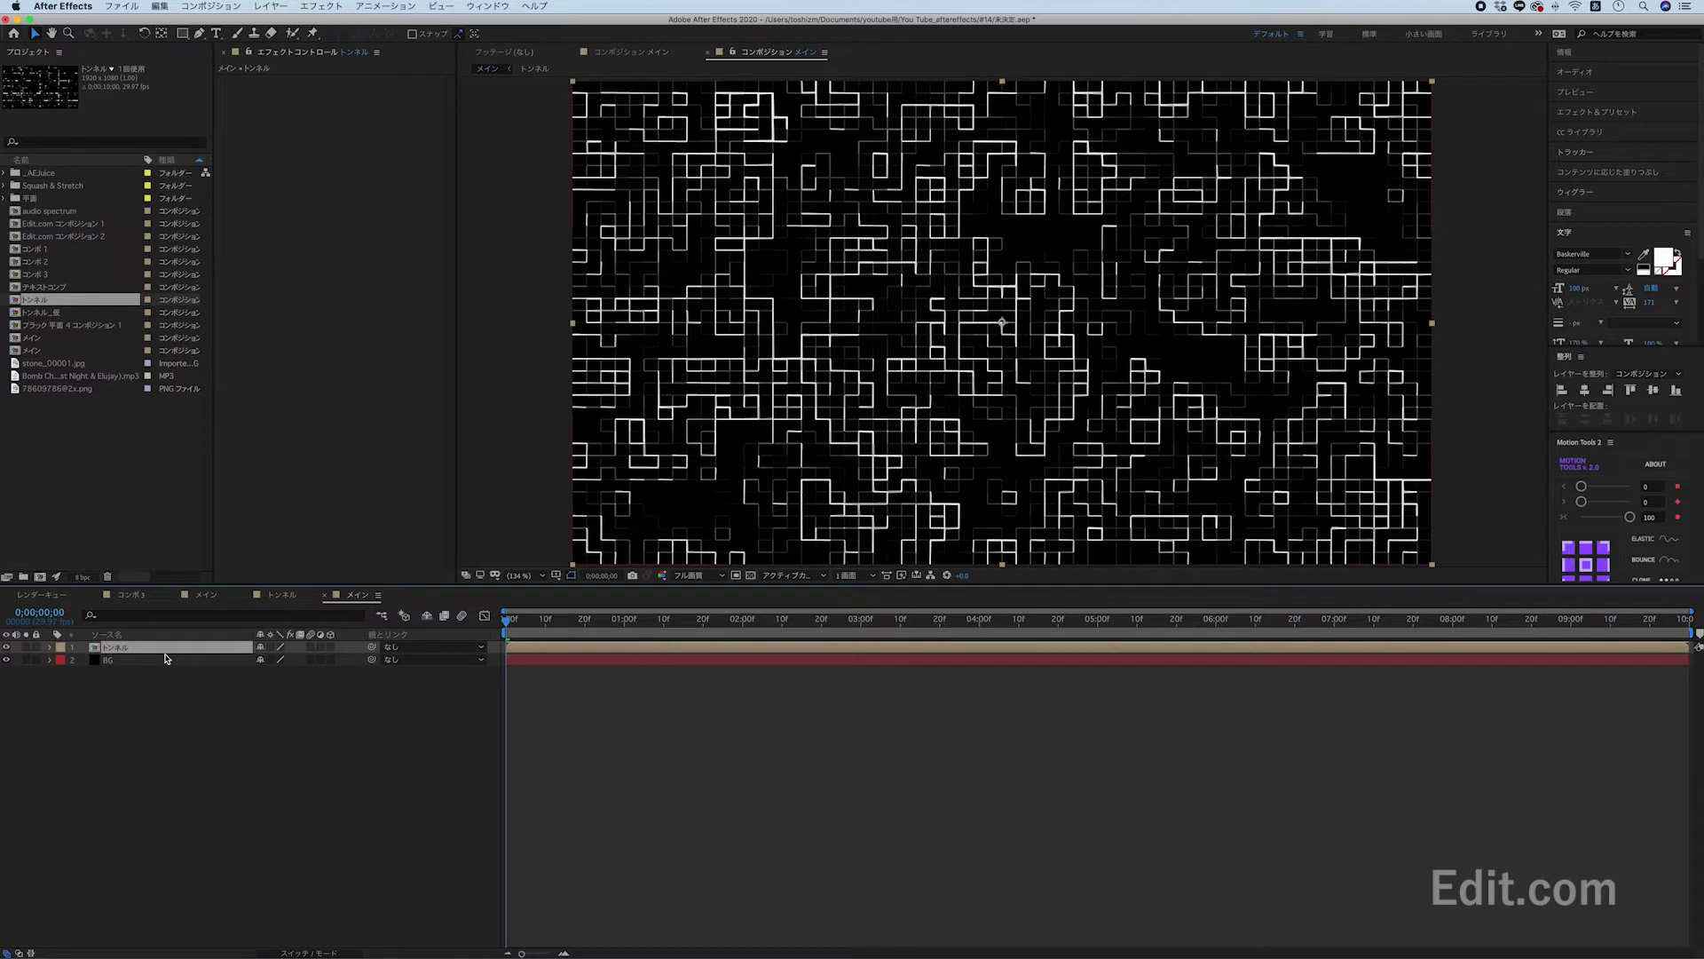
Apply CC Cylinder to the トンネル layer with X rotation -90°.
{"action": "right_click", "coordinate": [346, 311]}
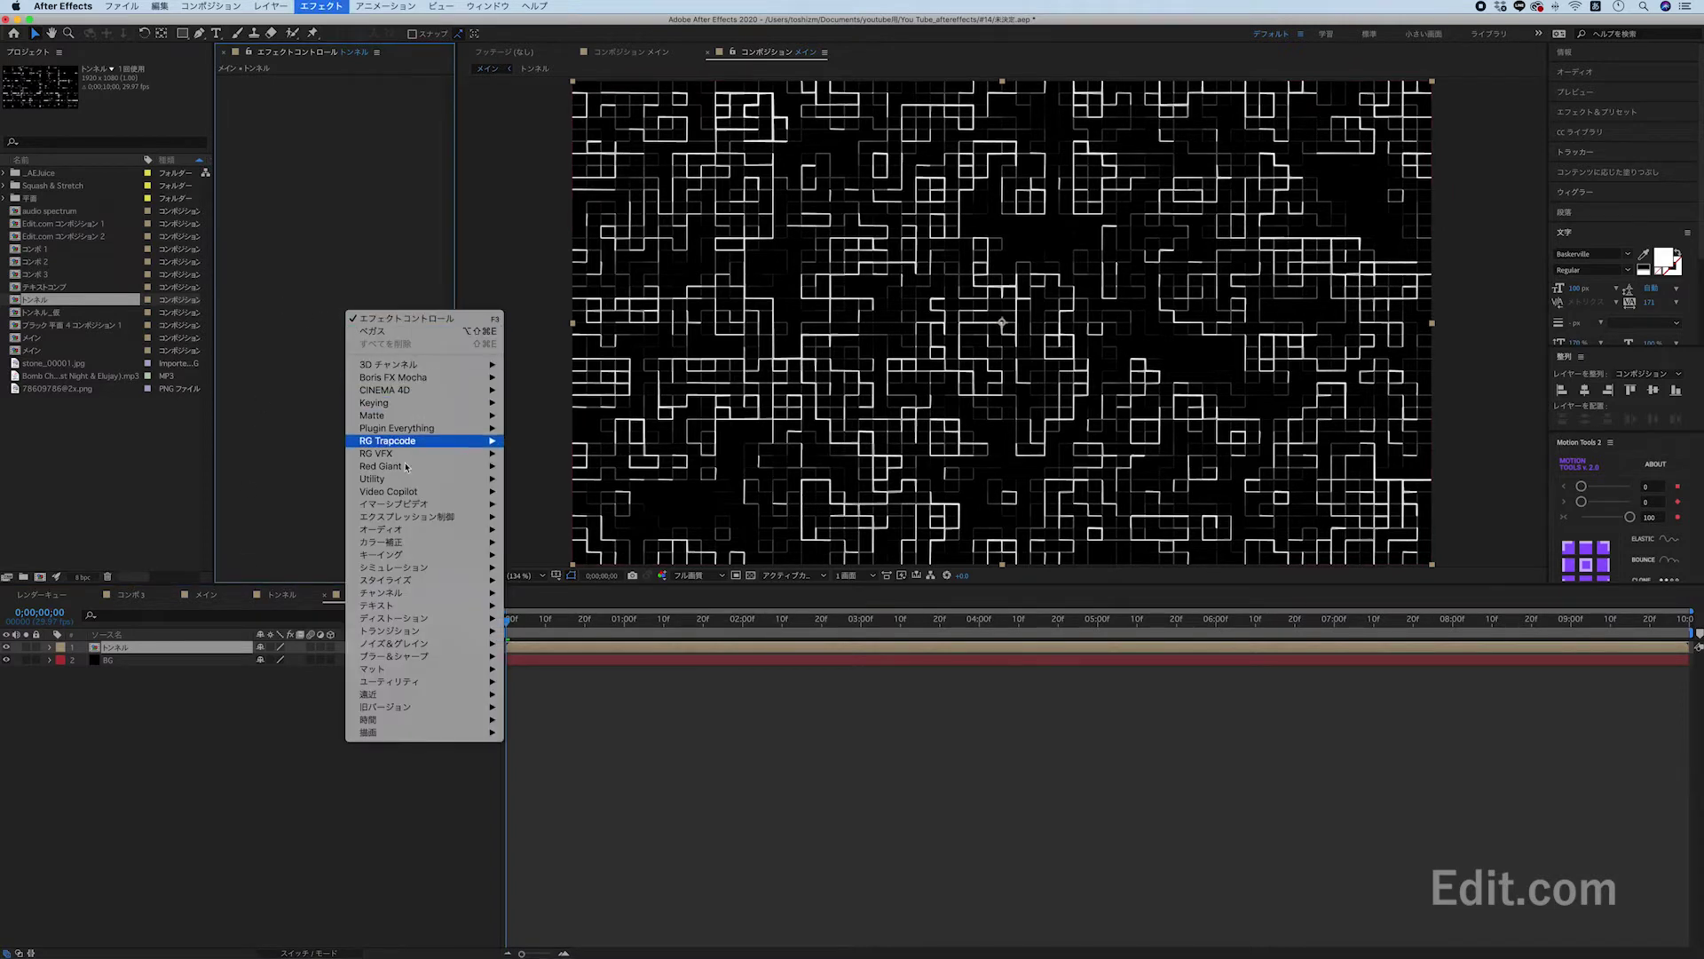
{"action": "mouse_move", "coordinate": [426, 694]}
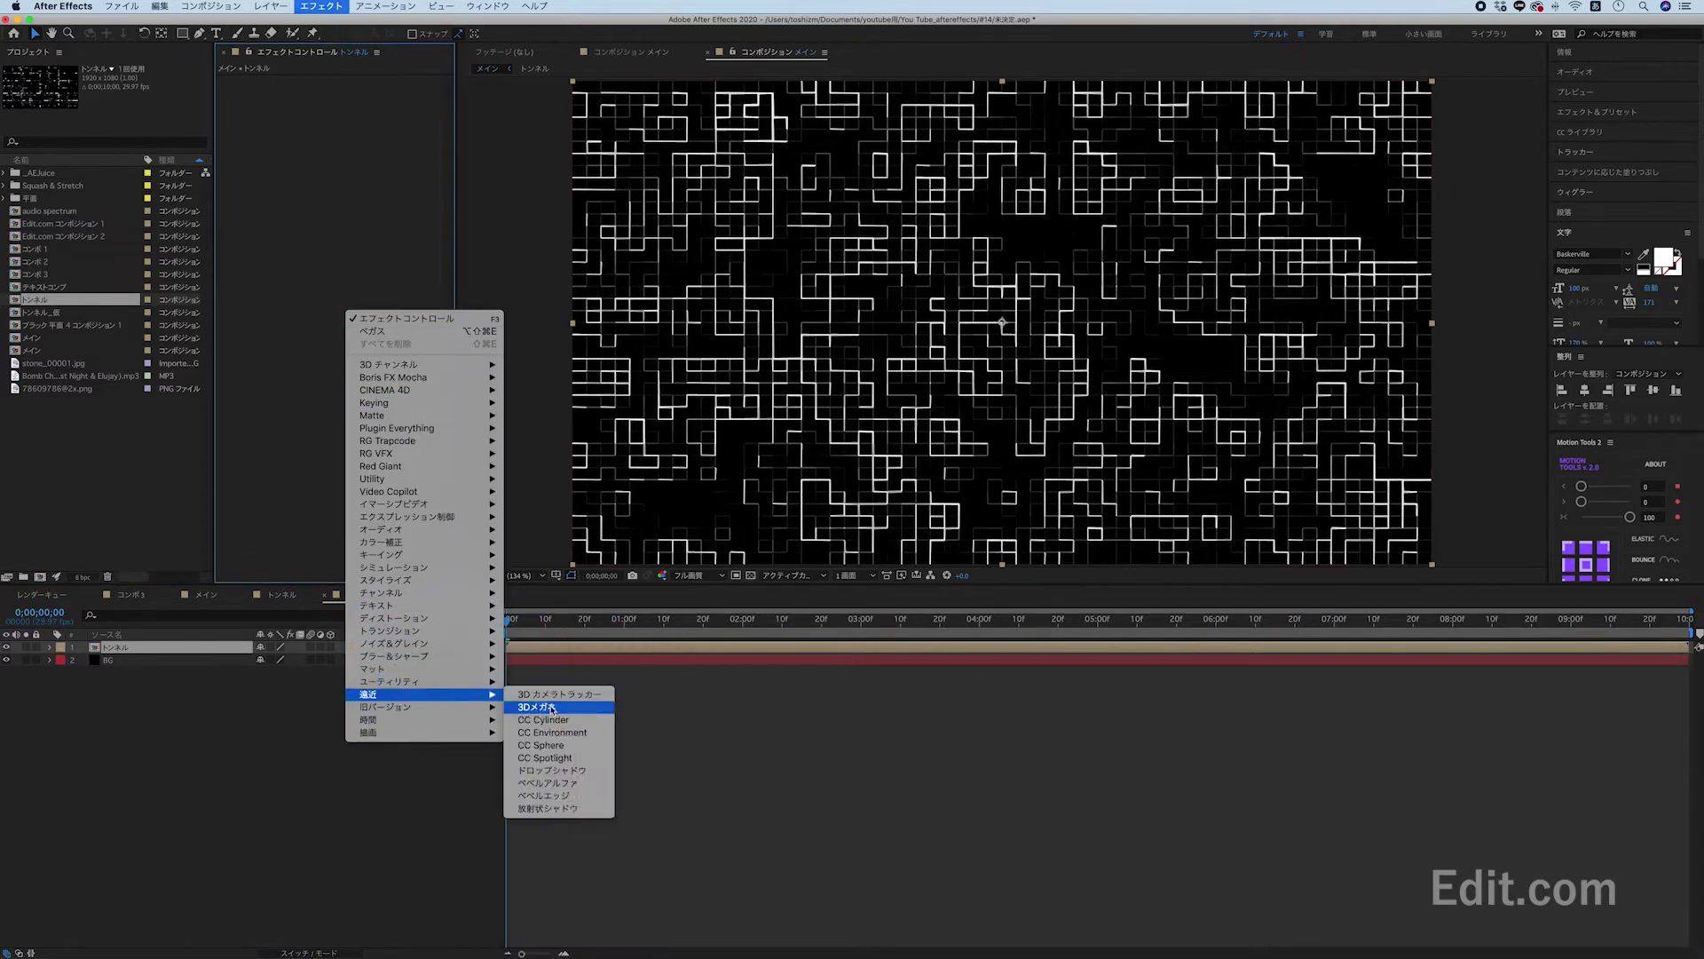
{"action": "left_click", "coordinate": [560, 719]}
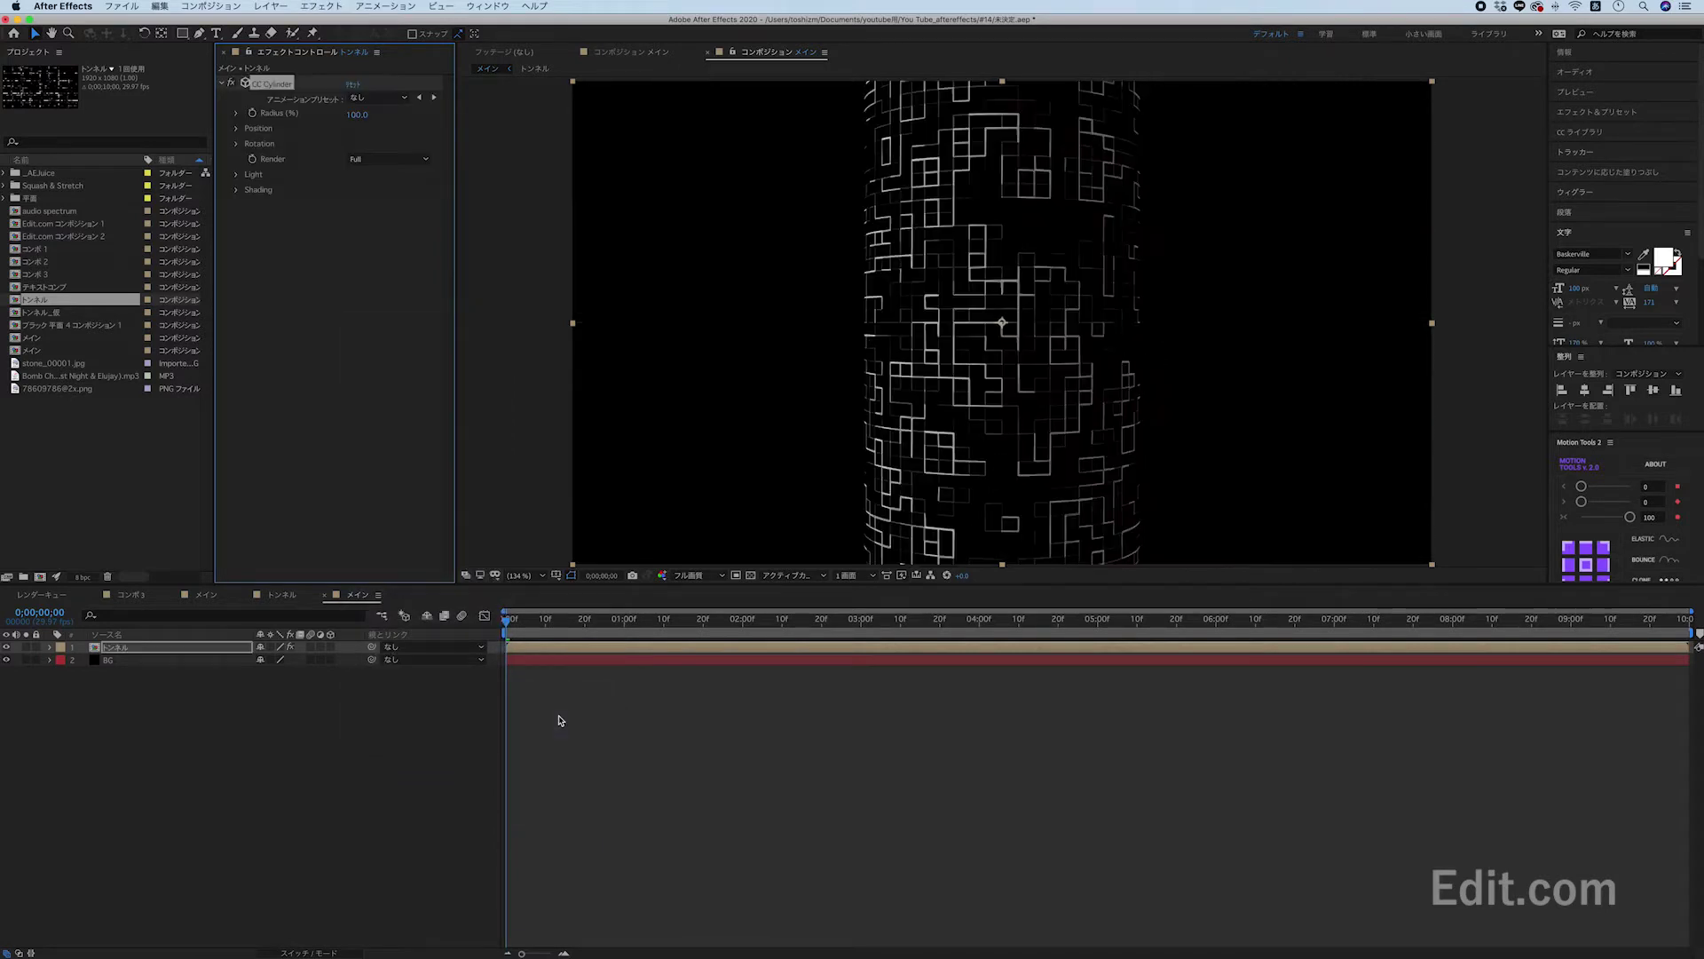
{"action": "left_click", "coordinate": [237, 145]}
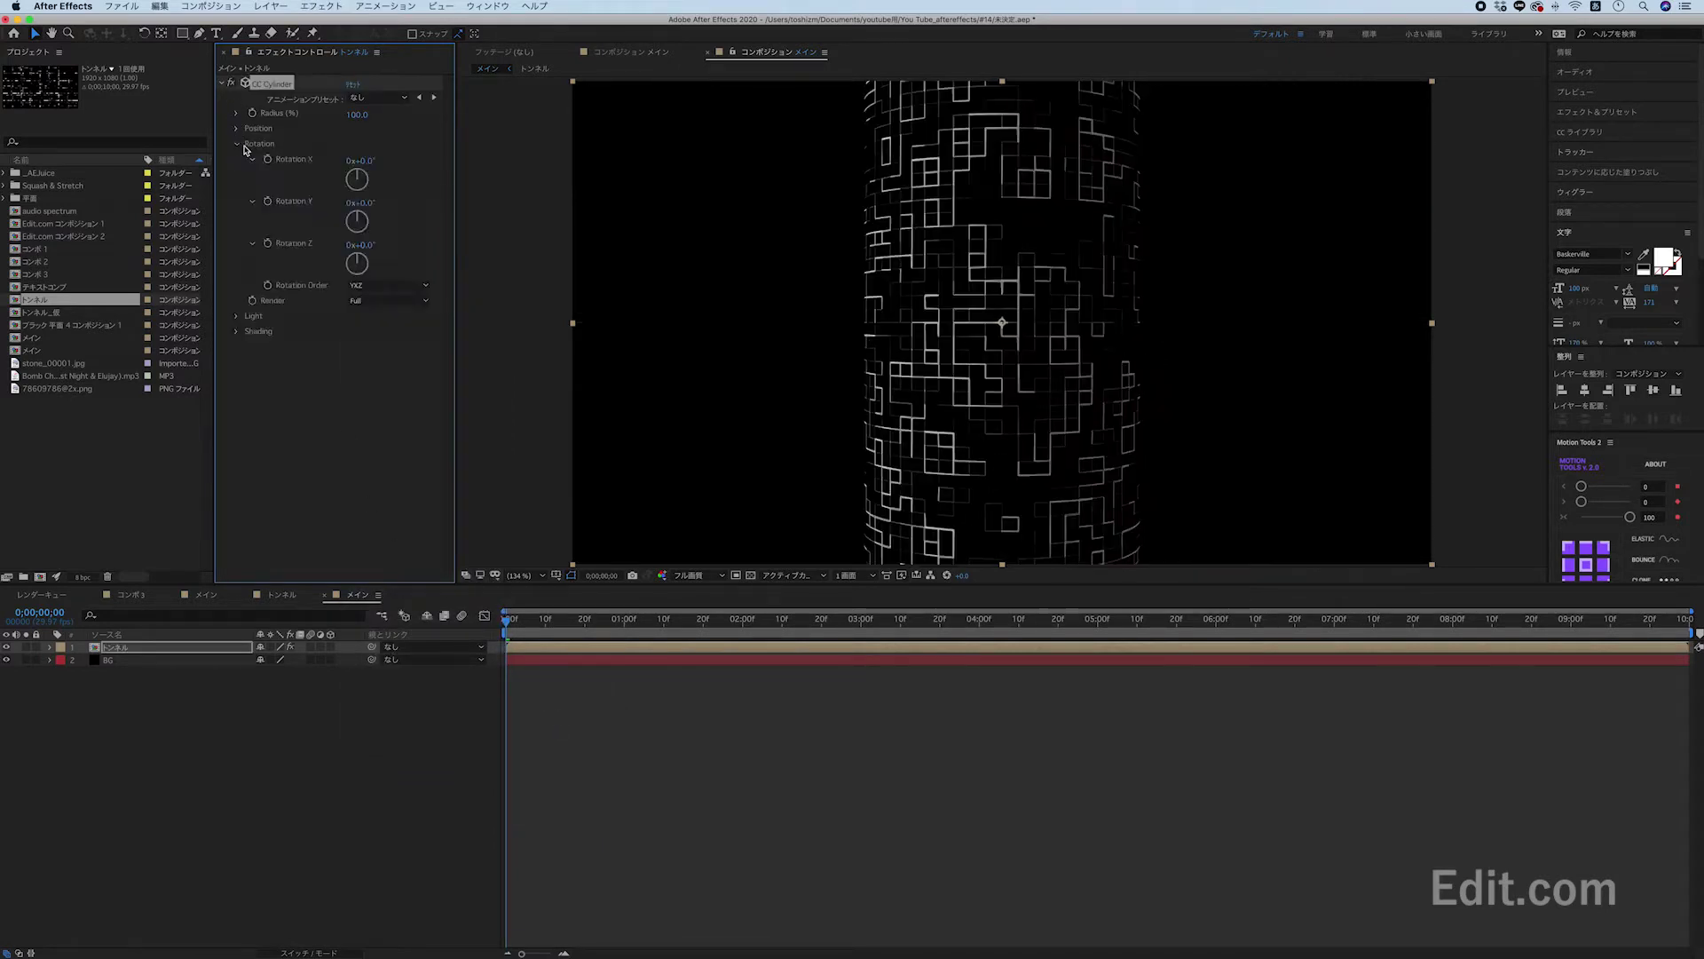
{"action": "left_click", "coordinate": [368, 162]}
{"action": "type", "text": "0"}
{"action": "key", "text": "Return"}
{"action": "key", "text": "Return"}
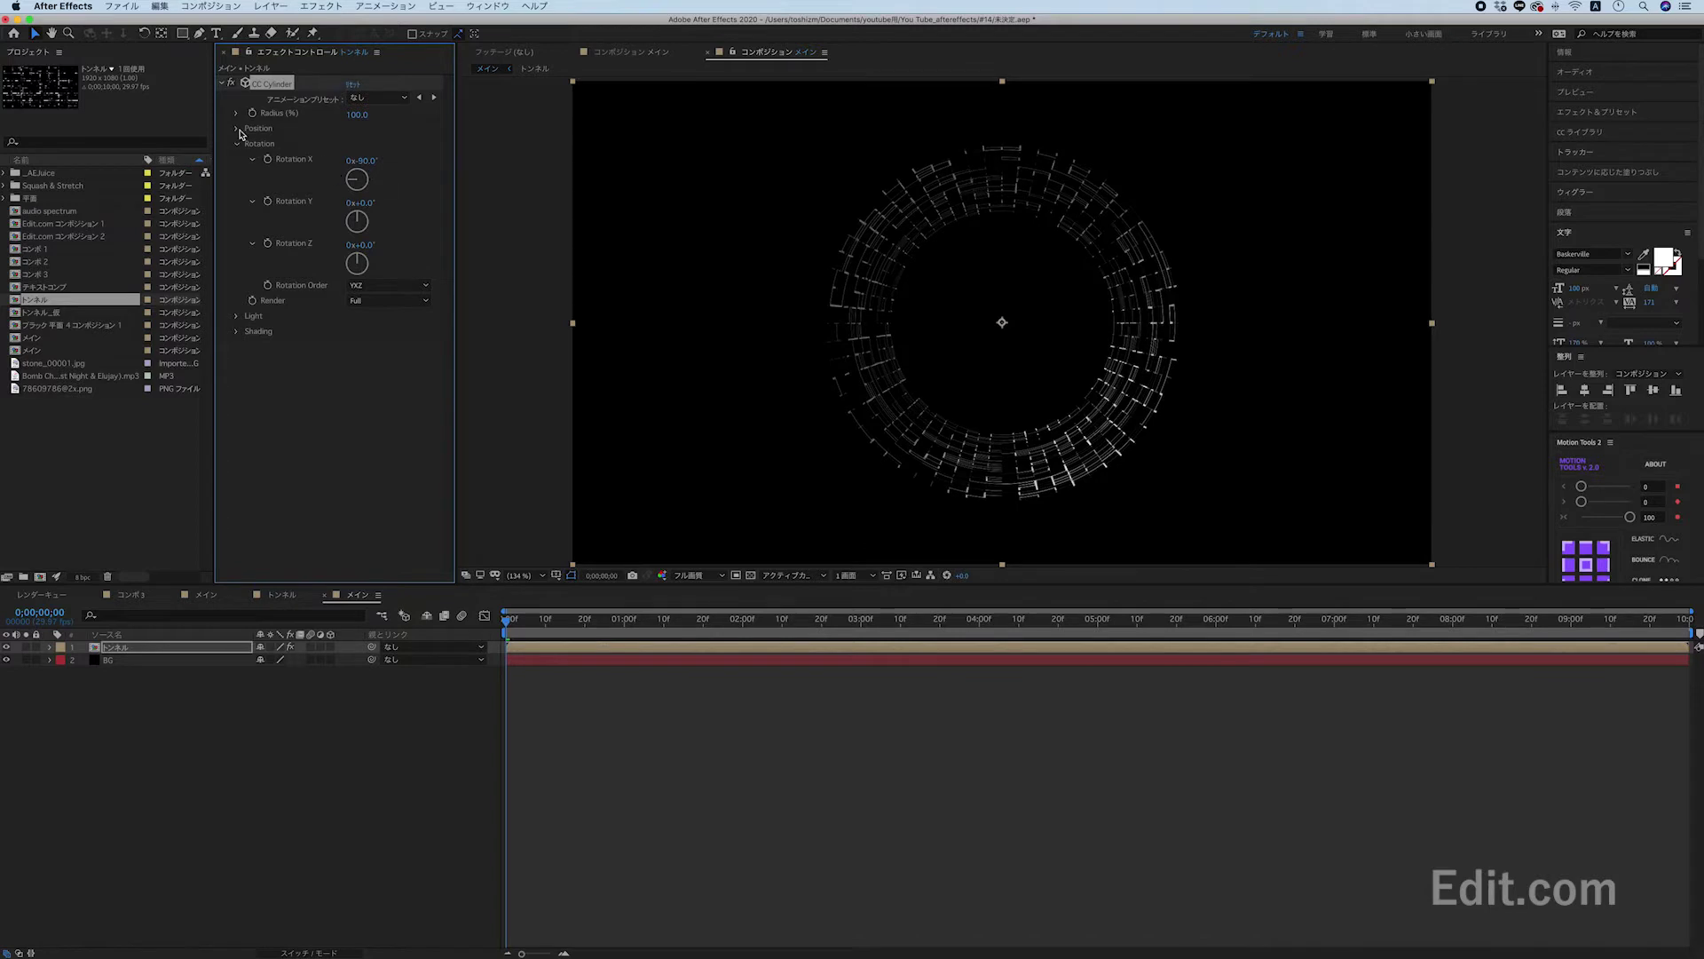
Move the cylinder to Z position -1500 and shrink its radius to 60.
{"action": "left_click", "coordinate": [237, 128]}
{"action": "left_click", "coordinate": [356, 176]}
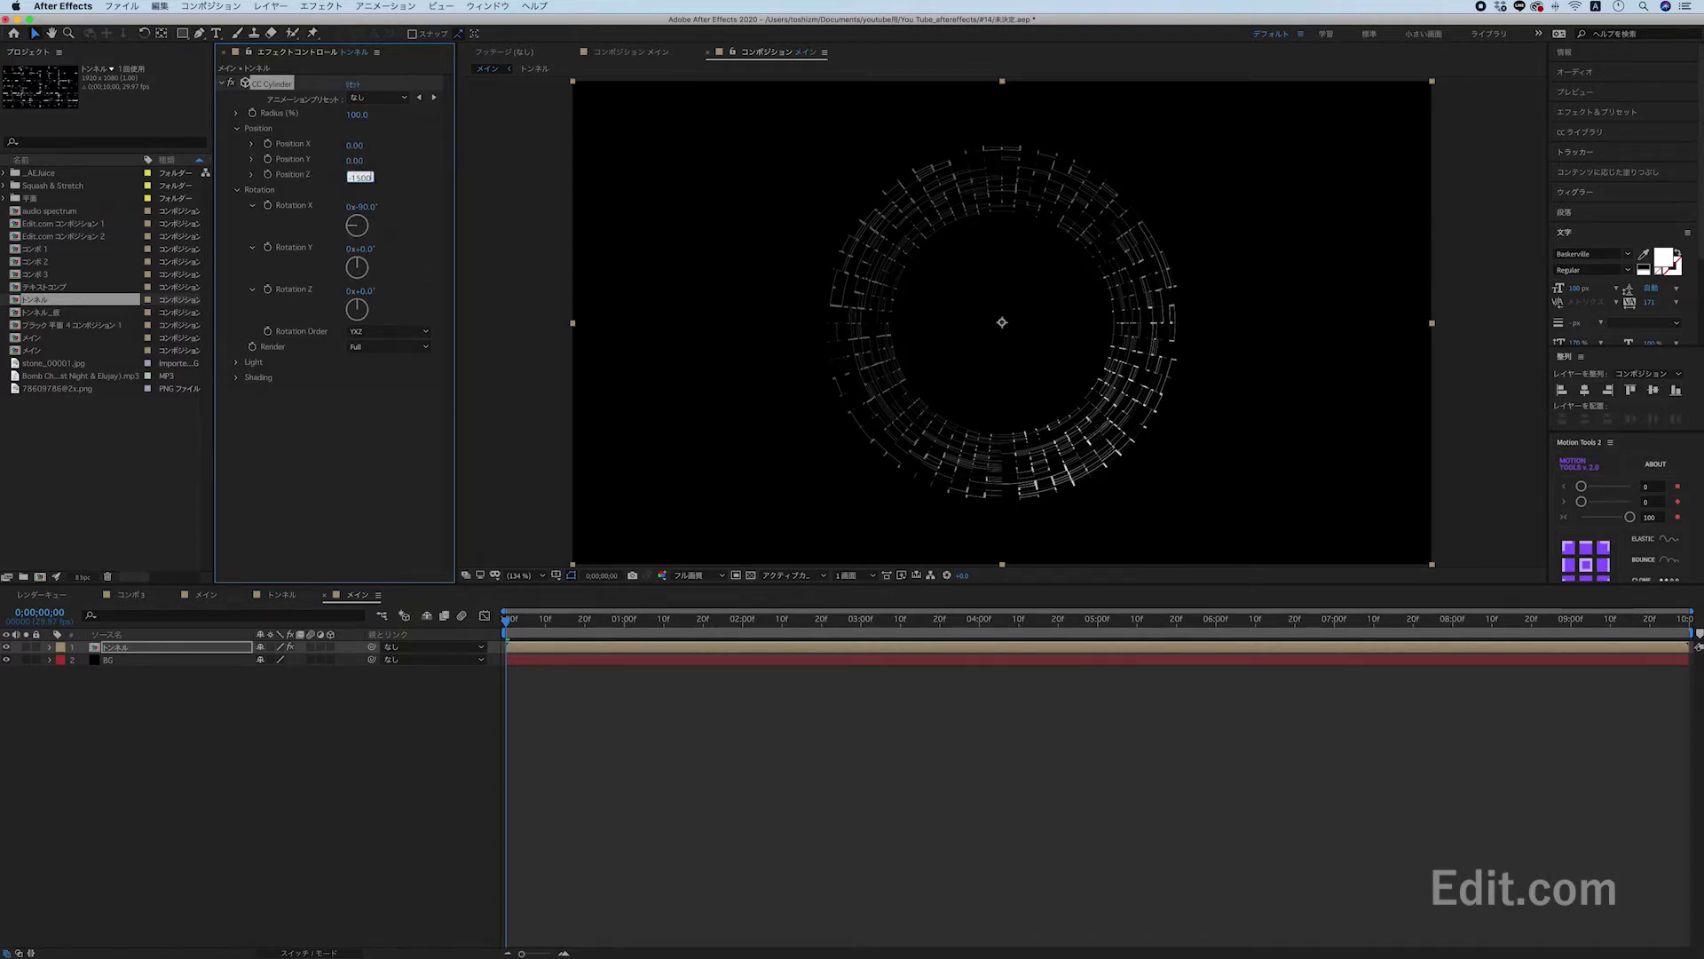
{"action": "key", "text": "Return"}
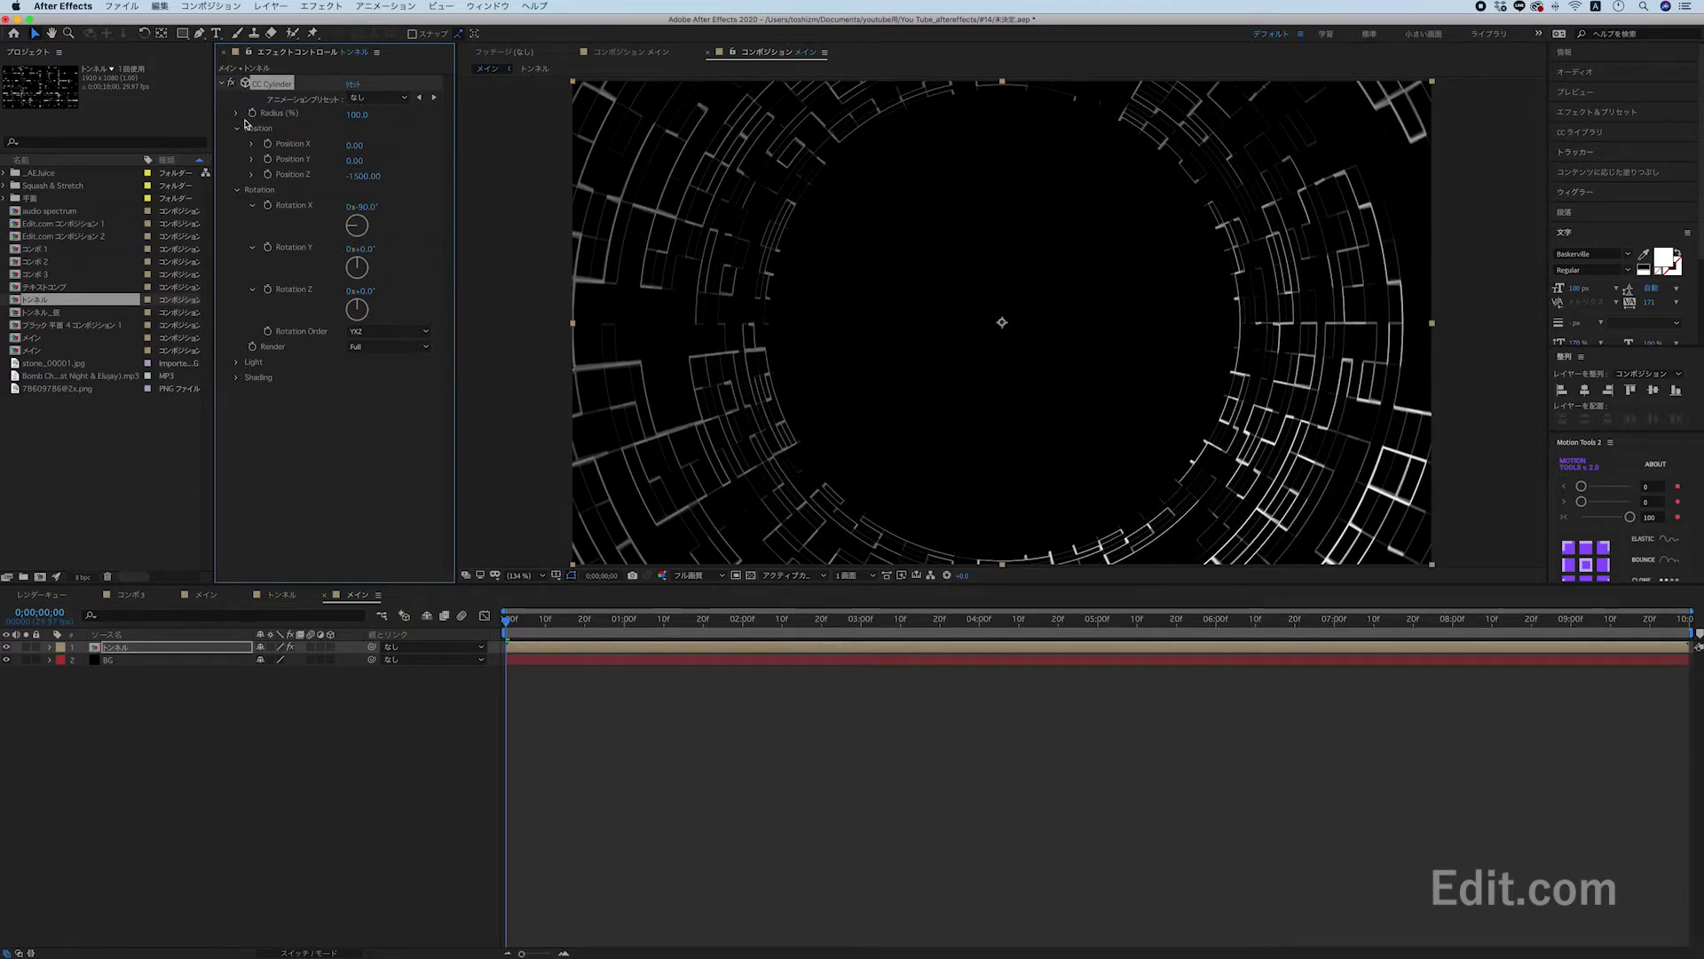
{"action": "left_click_drag", "start_coordinate": [356, 115], "coordinate": [327, 117]}
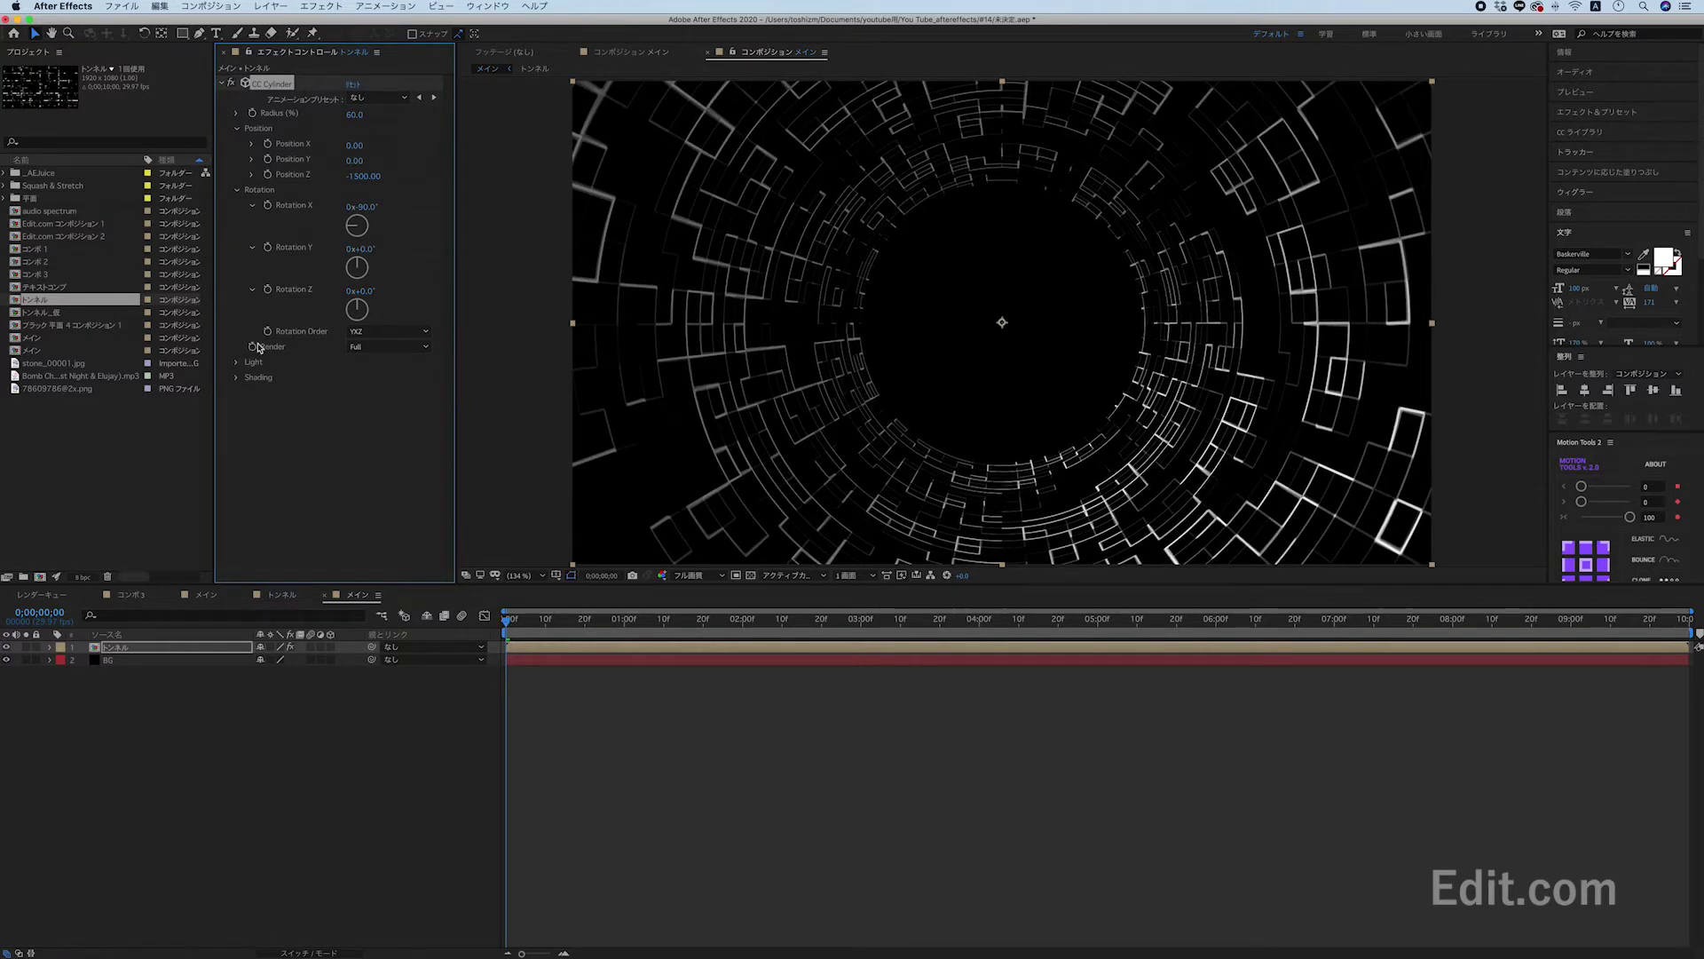
Raise the cylinder's light intensity and change the light direction.
{"action": "left_click", "coordinate": [238, 362]}
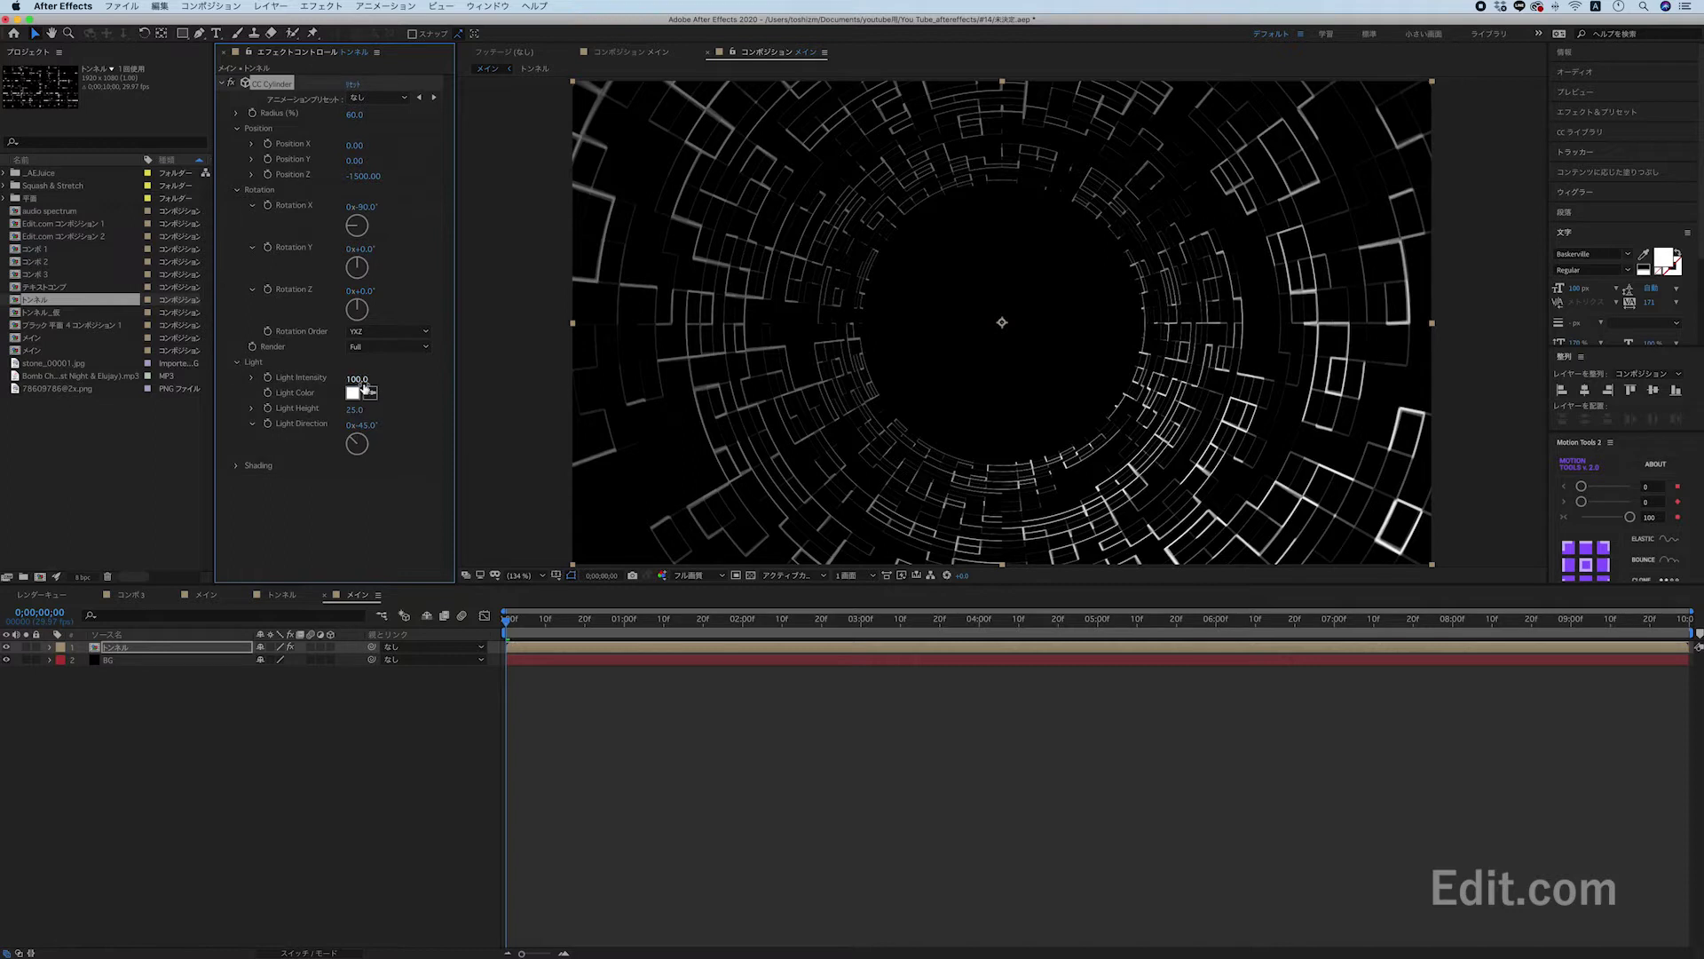
{"action": "left_click_drag", "start_coordinate": [358, 379], "coordinate": [403, 382]}
{"action": "left_click_drag", "start_coordinate": [422, 383], "coordinate": [443, 382]}
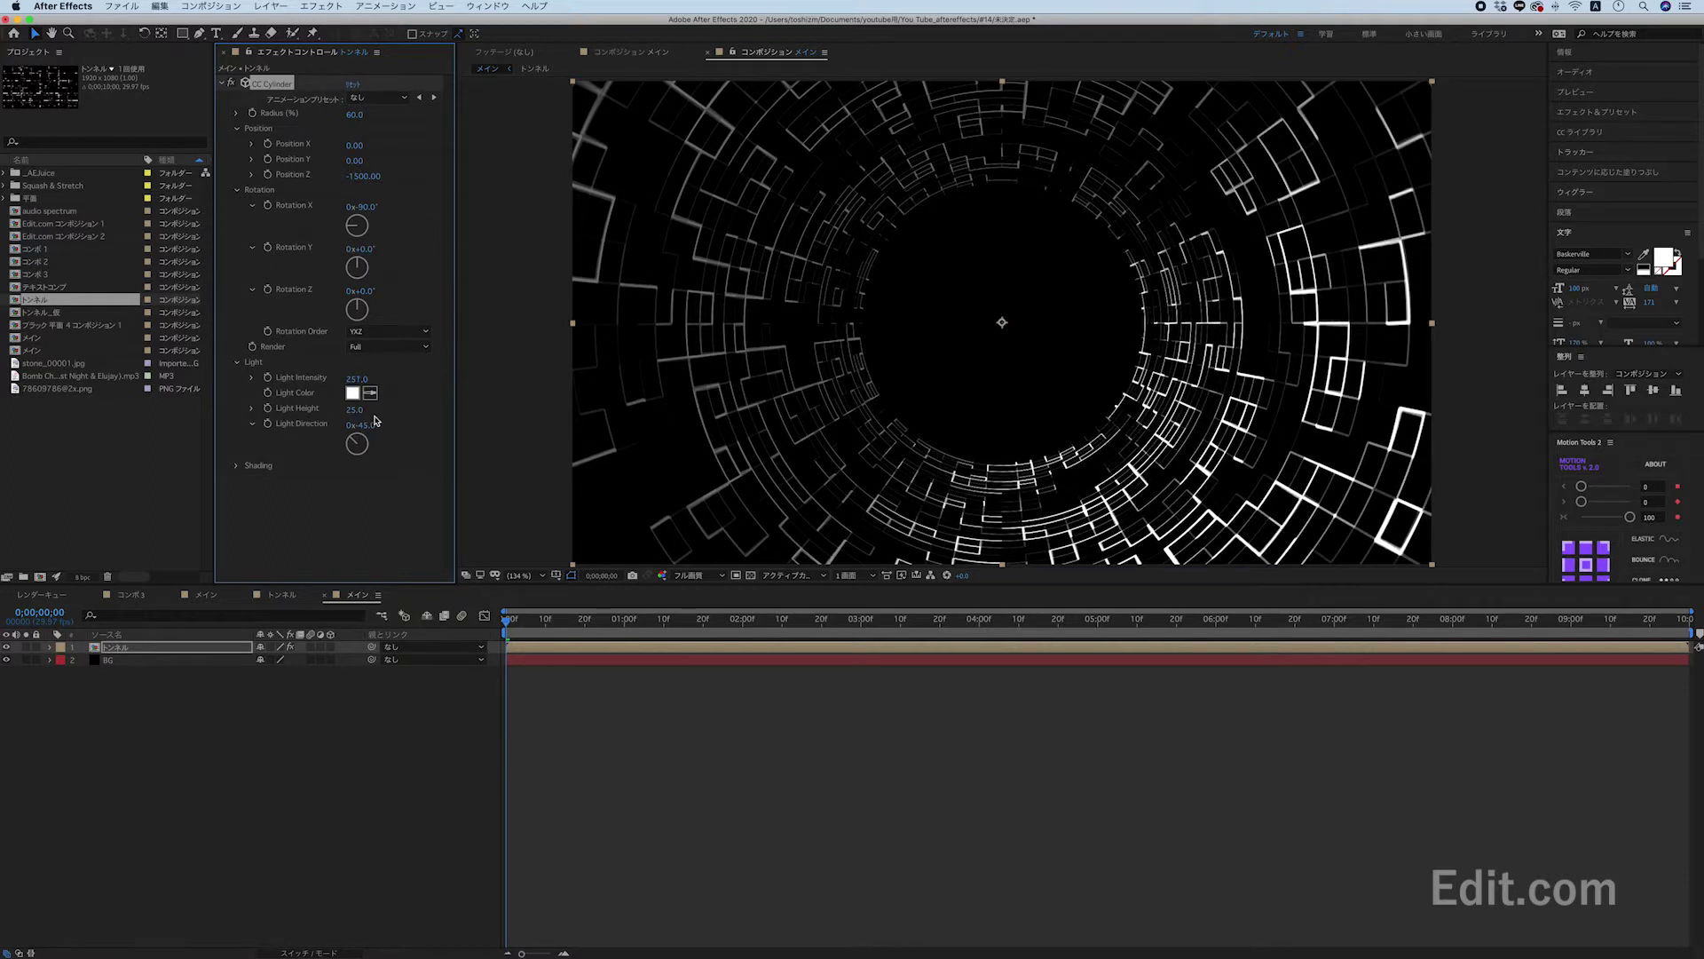
{"action": "left_click_drag", "start_coordinate": [369, 430], "coordinate": [400, 427]}
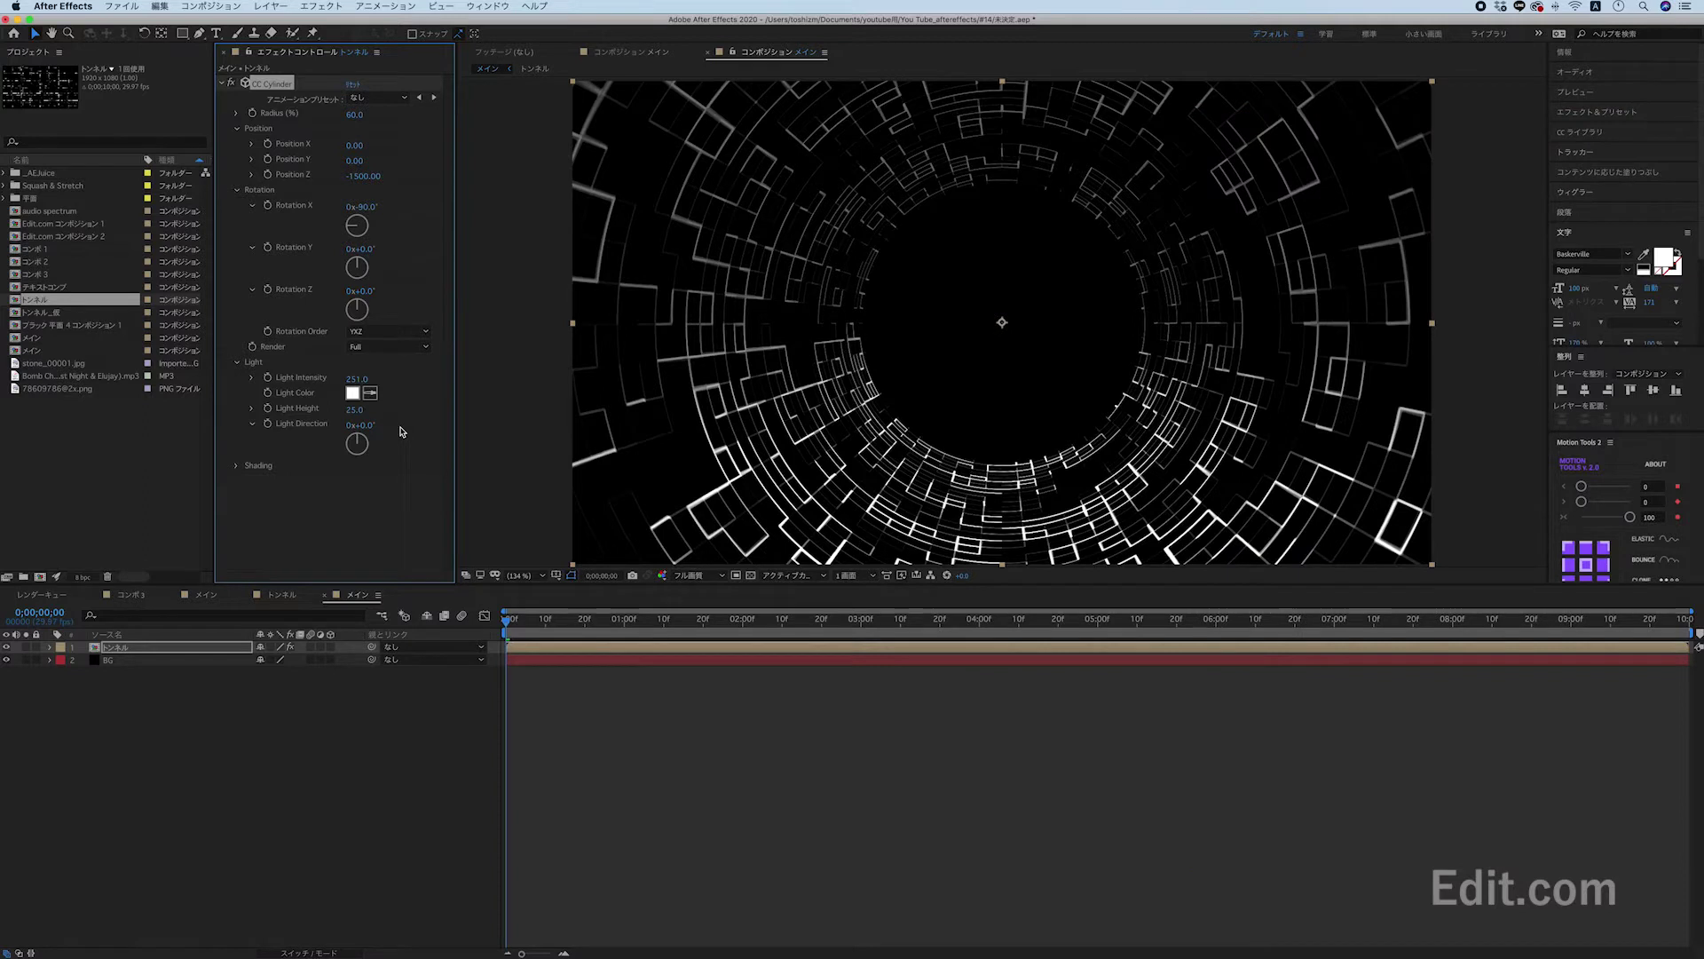
{"action": "left_click", "coordinate": [313, 502]}
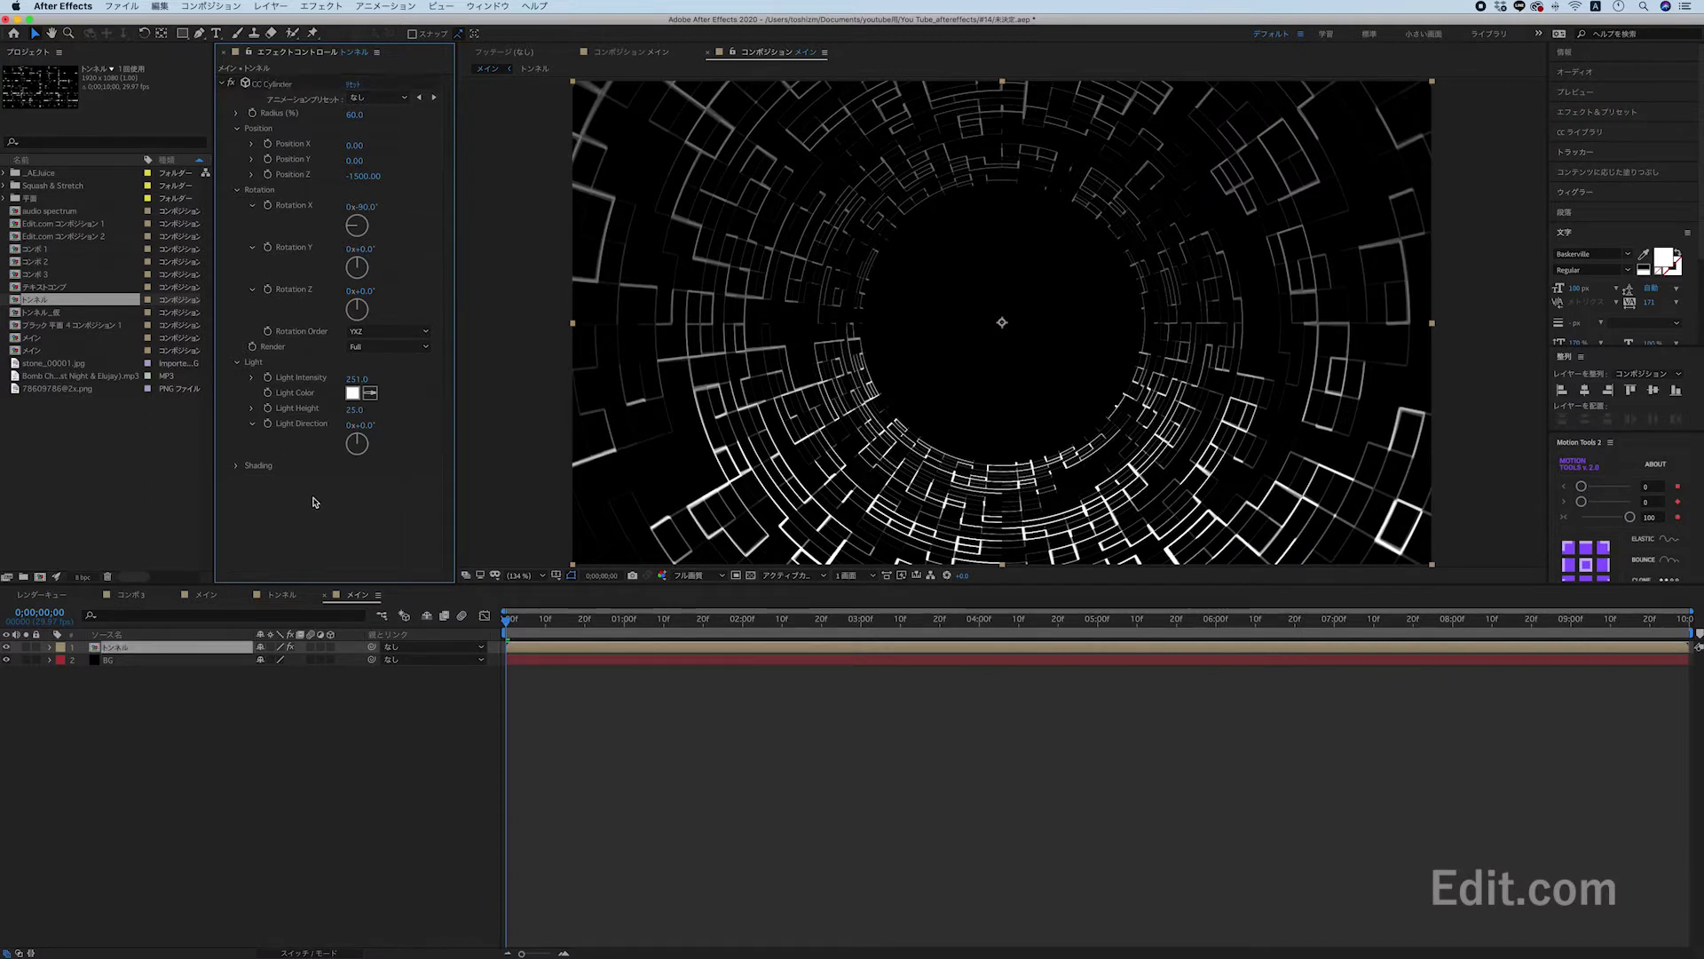
{"action": "right_click", "coordinate": [313, 500]}
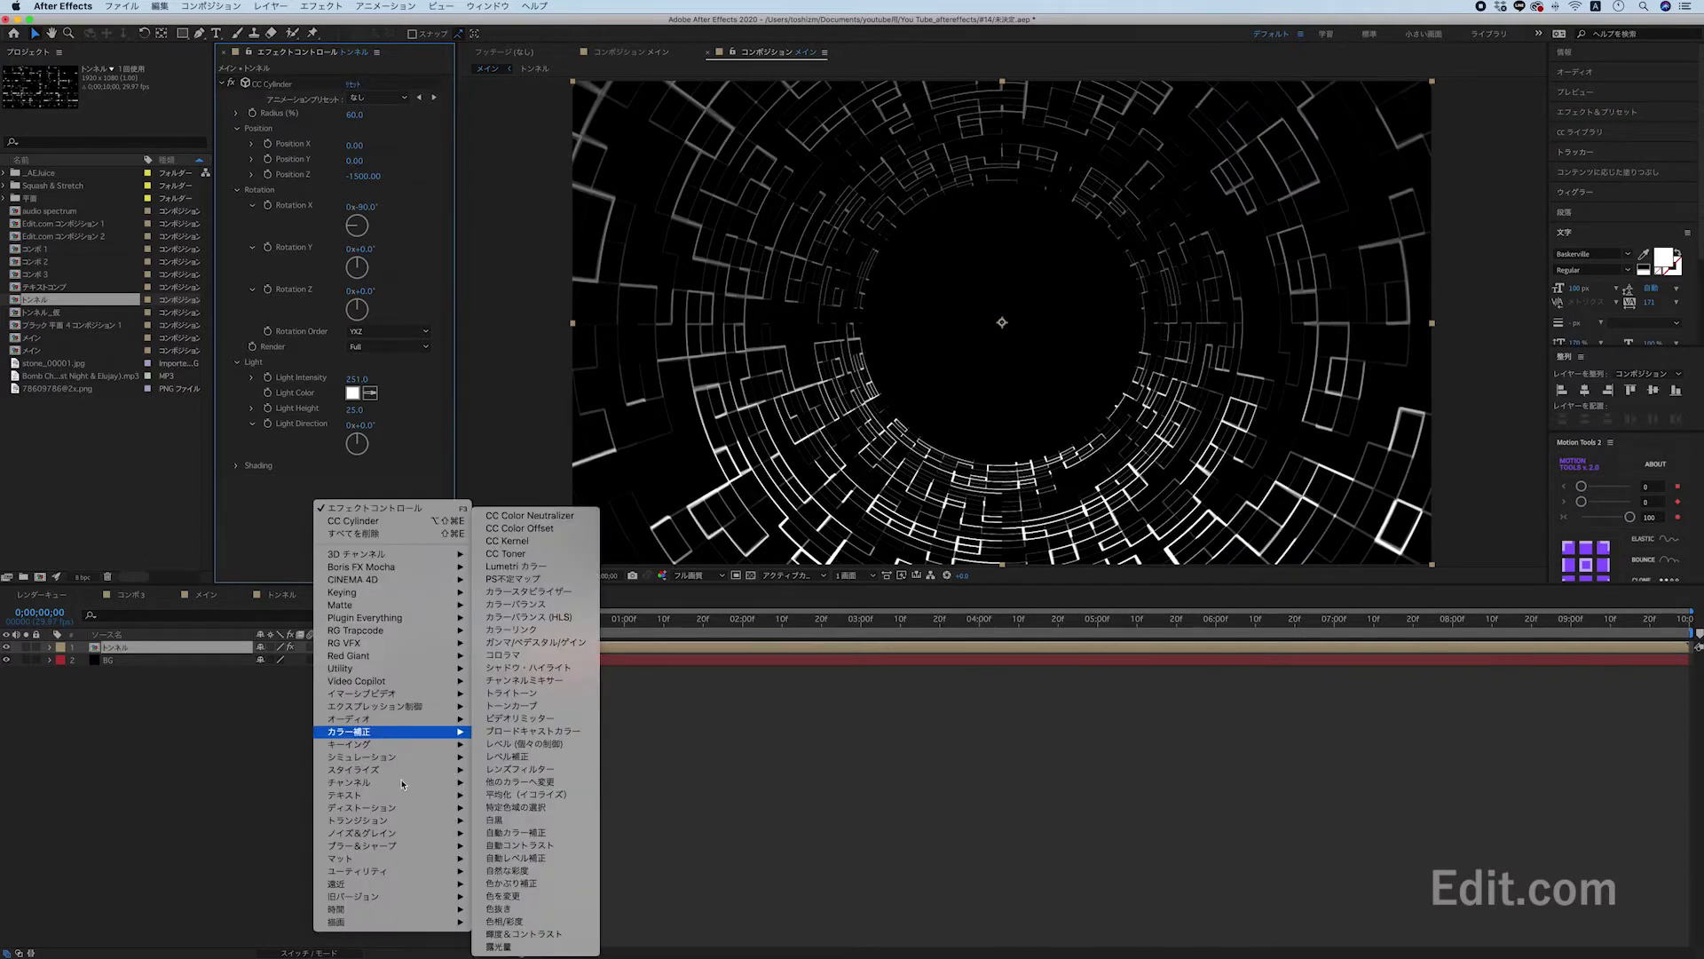
Add Motion Tile above CC Cylinder with output height about 2710, then preview the tunnel.
{"action": "mouse_move", "coordinate": [387, 769]}
{"action": "left_click", "coordinate": [539, 909]}
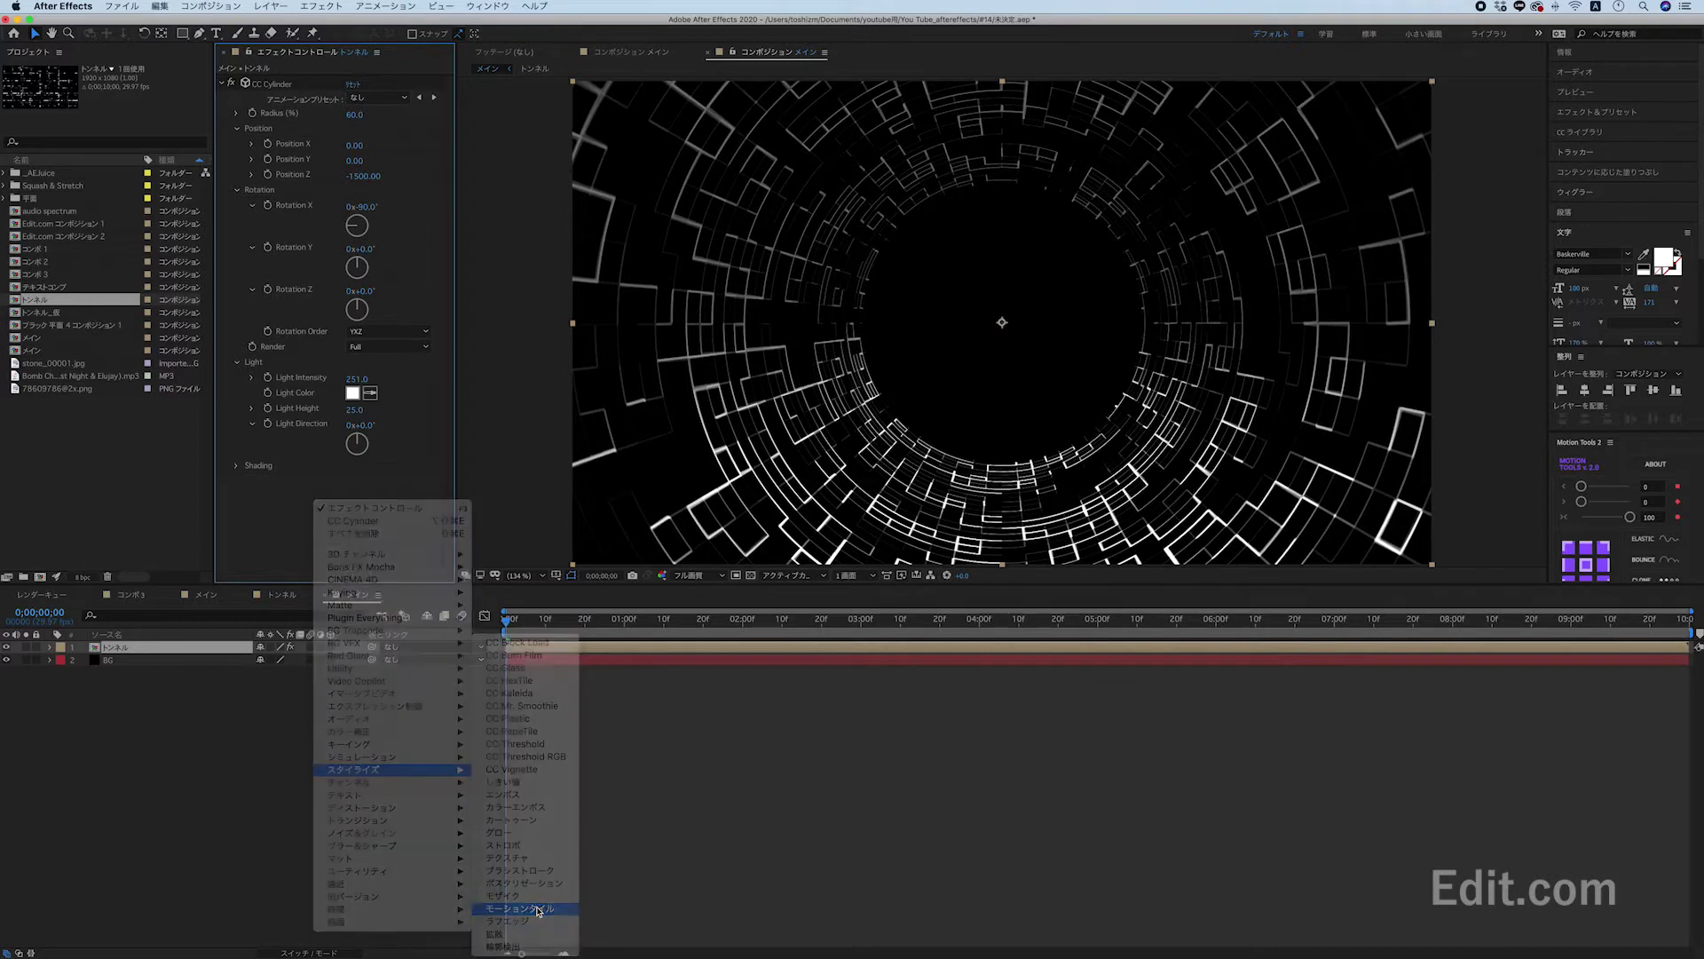
{"action": "scroll", "coordinate": [312, 348], "scroll_direction": "up", "scroll_amount": 2}
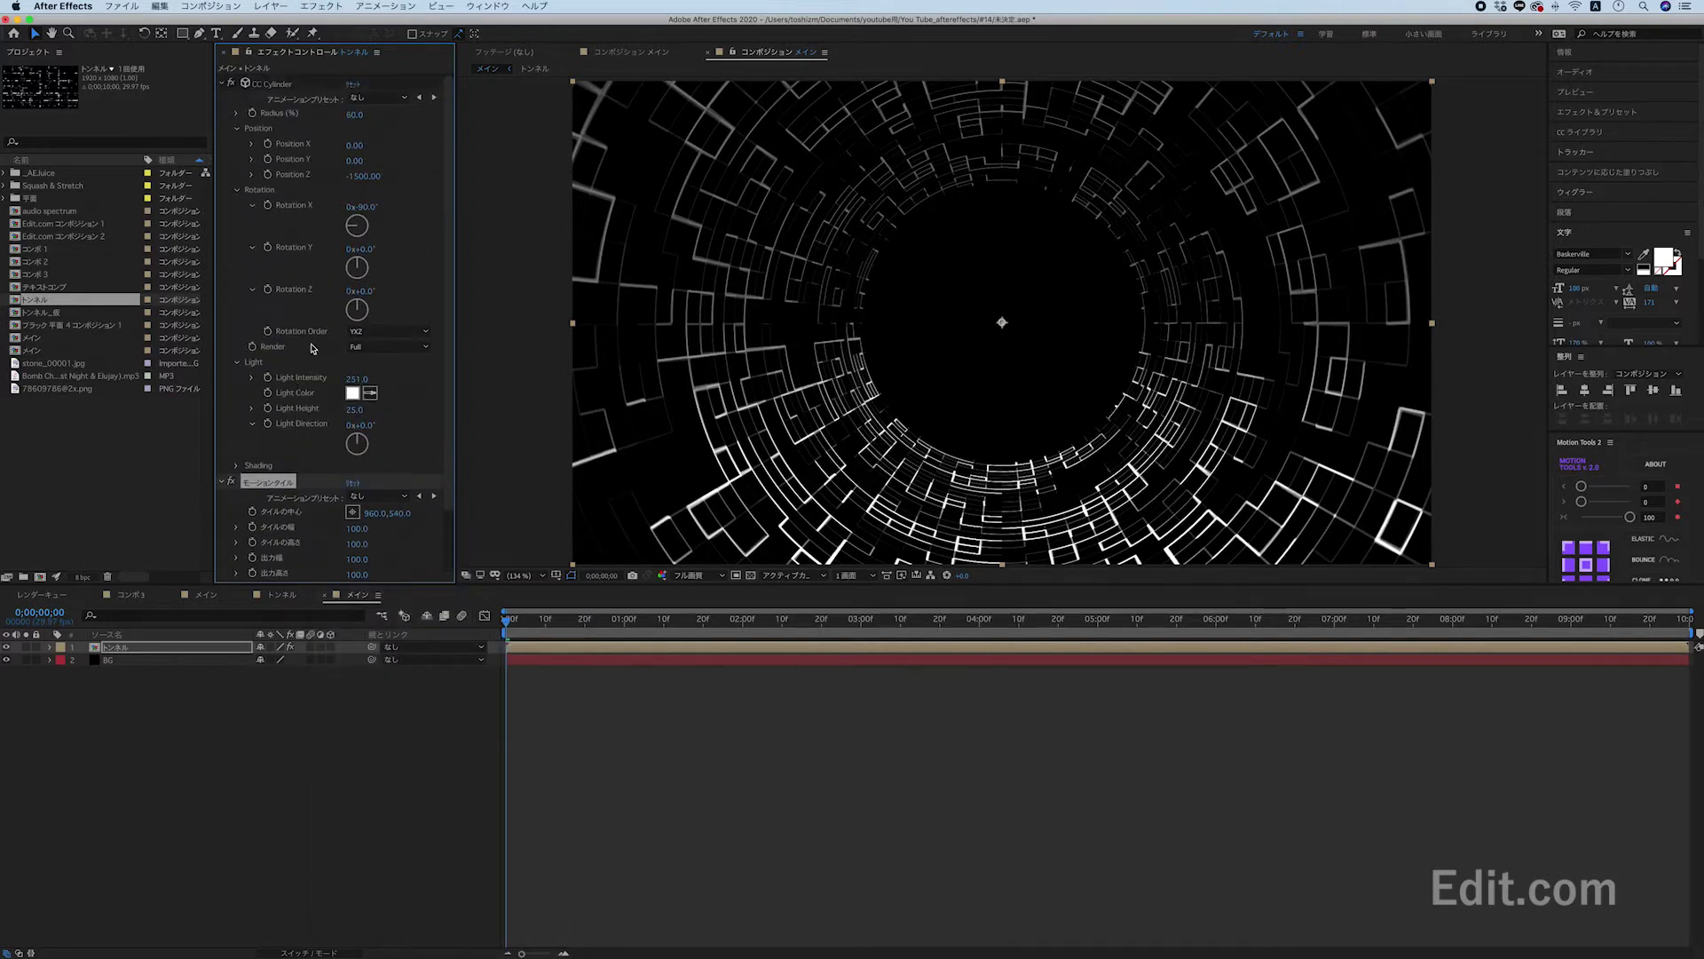
{"action": "left_click", "coordinate": [222, 84]}
{"action": "left_click_drag", "start_coordinate": [264, 105], "coordinate": [271, 84]}
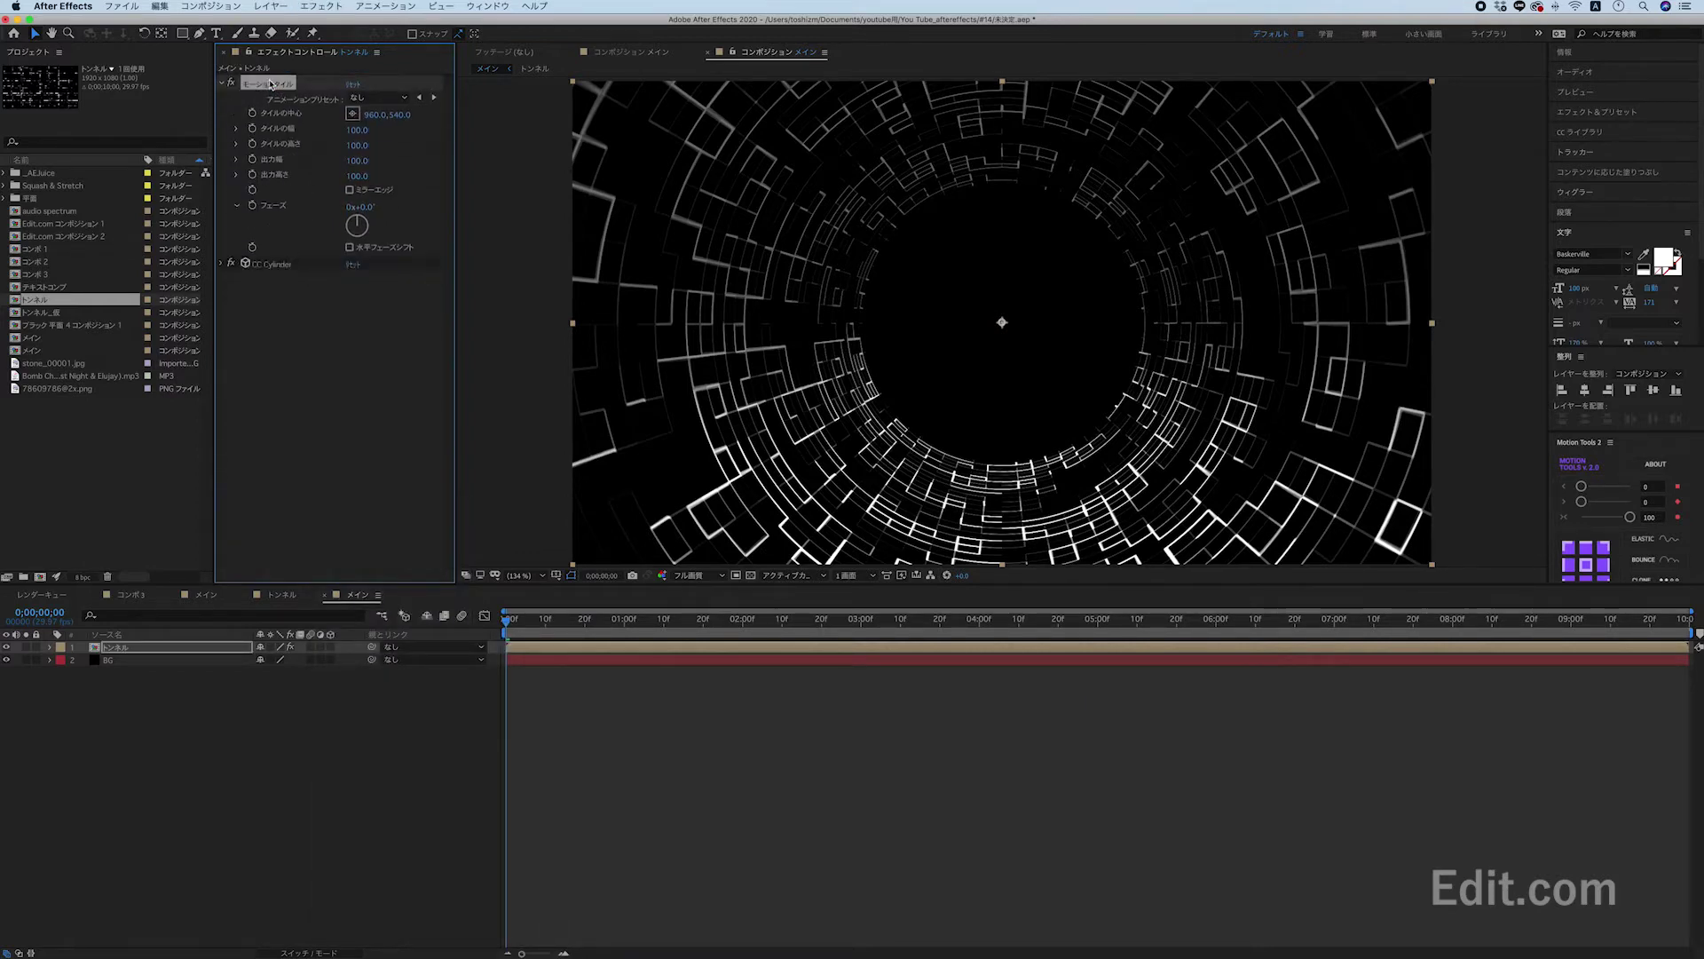
{"action": "left_click_drag", "start_coordinate": [353, 175], "coordinate": [526, 183]}
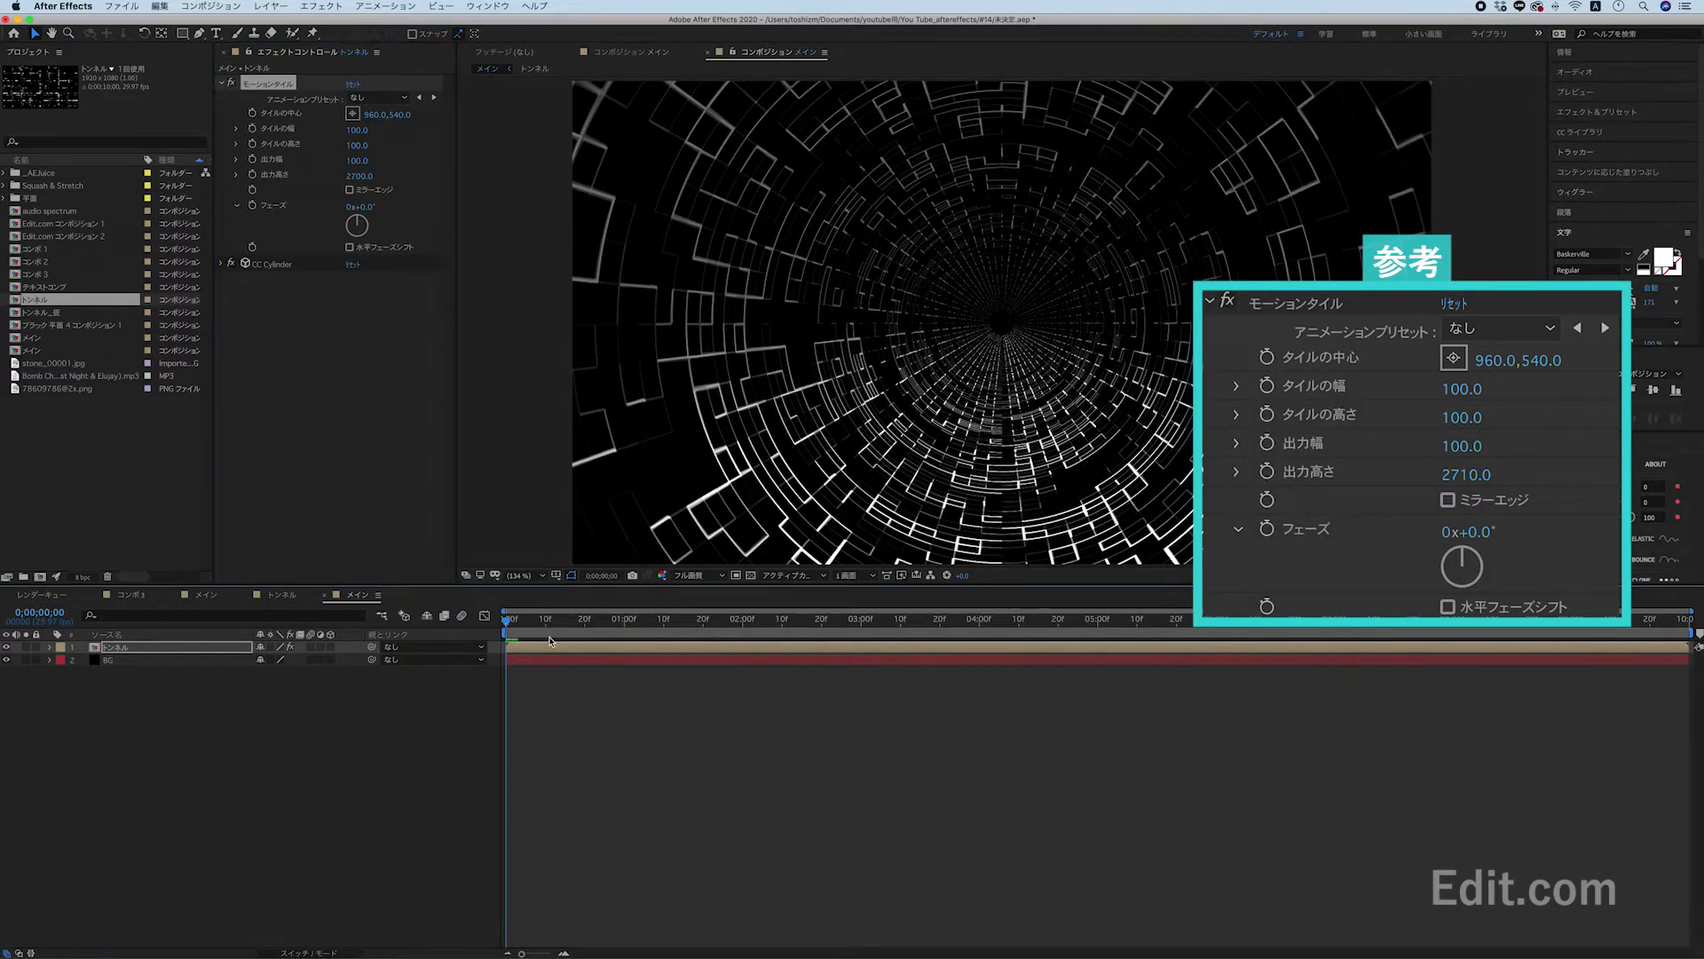
{"action": "key", "text": "space"}
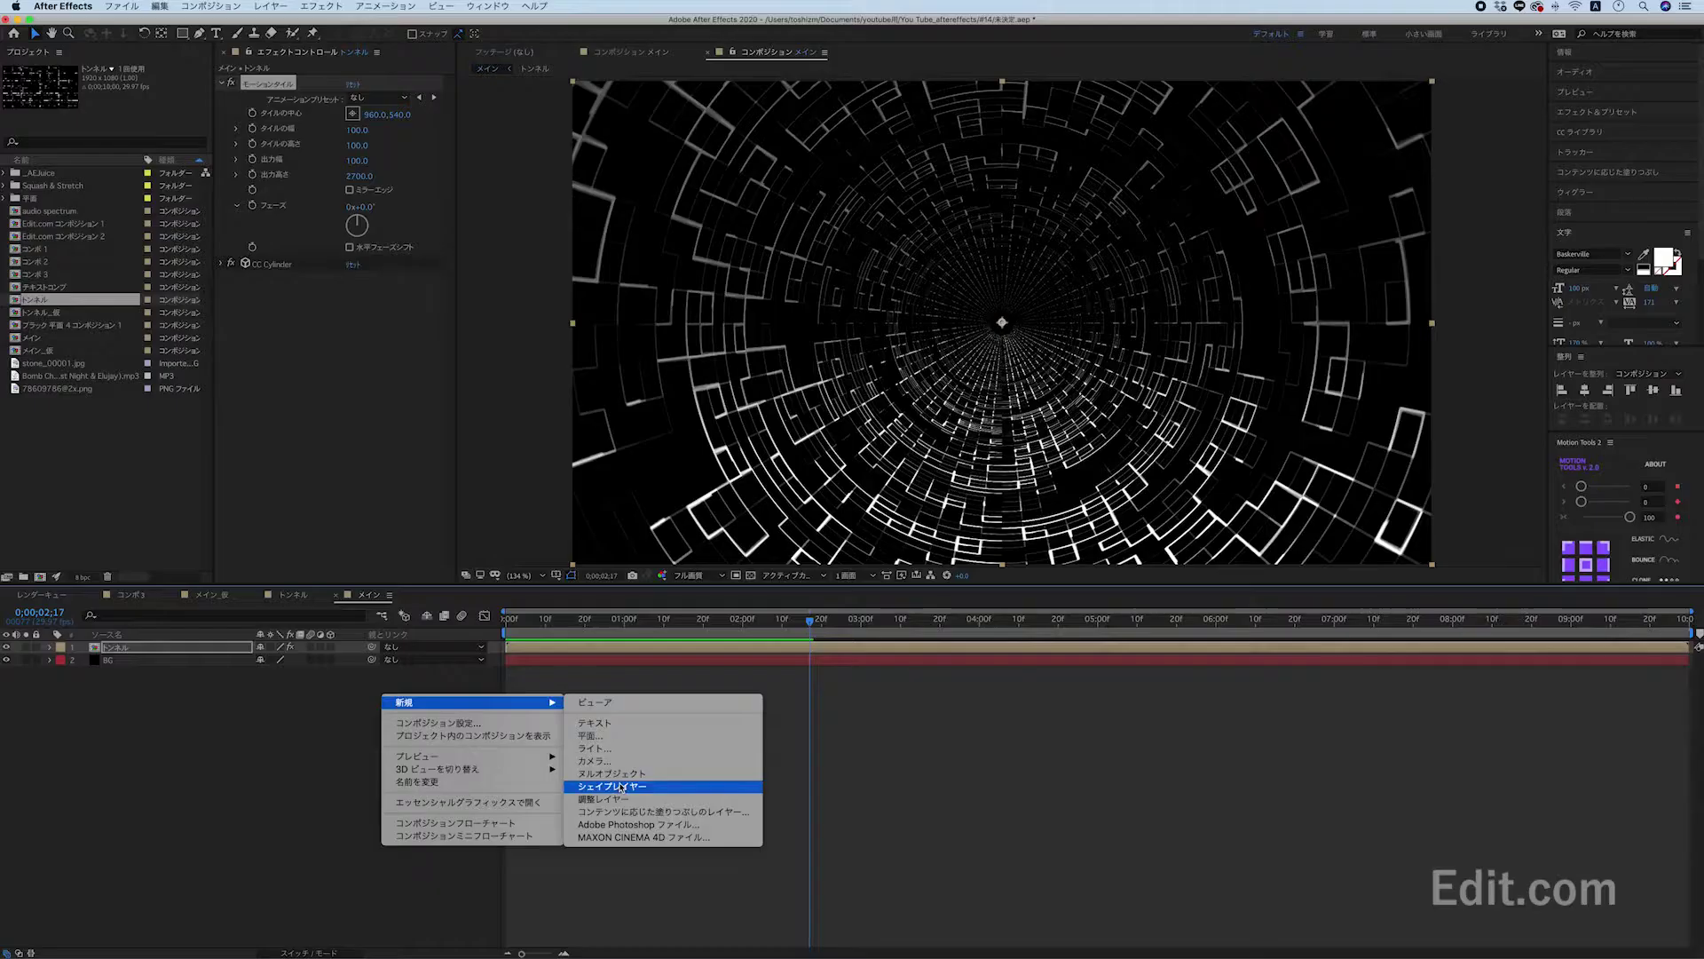
Create a new shape layer containing an ellipse with a stroke.
{"action": "left_click", "coordinate": [621, 787]}
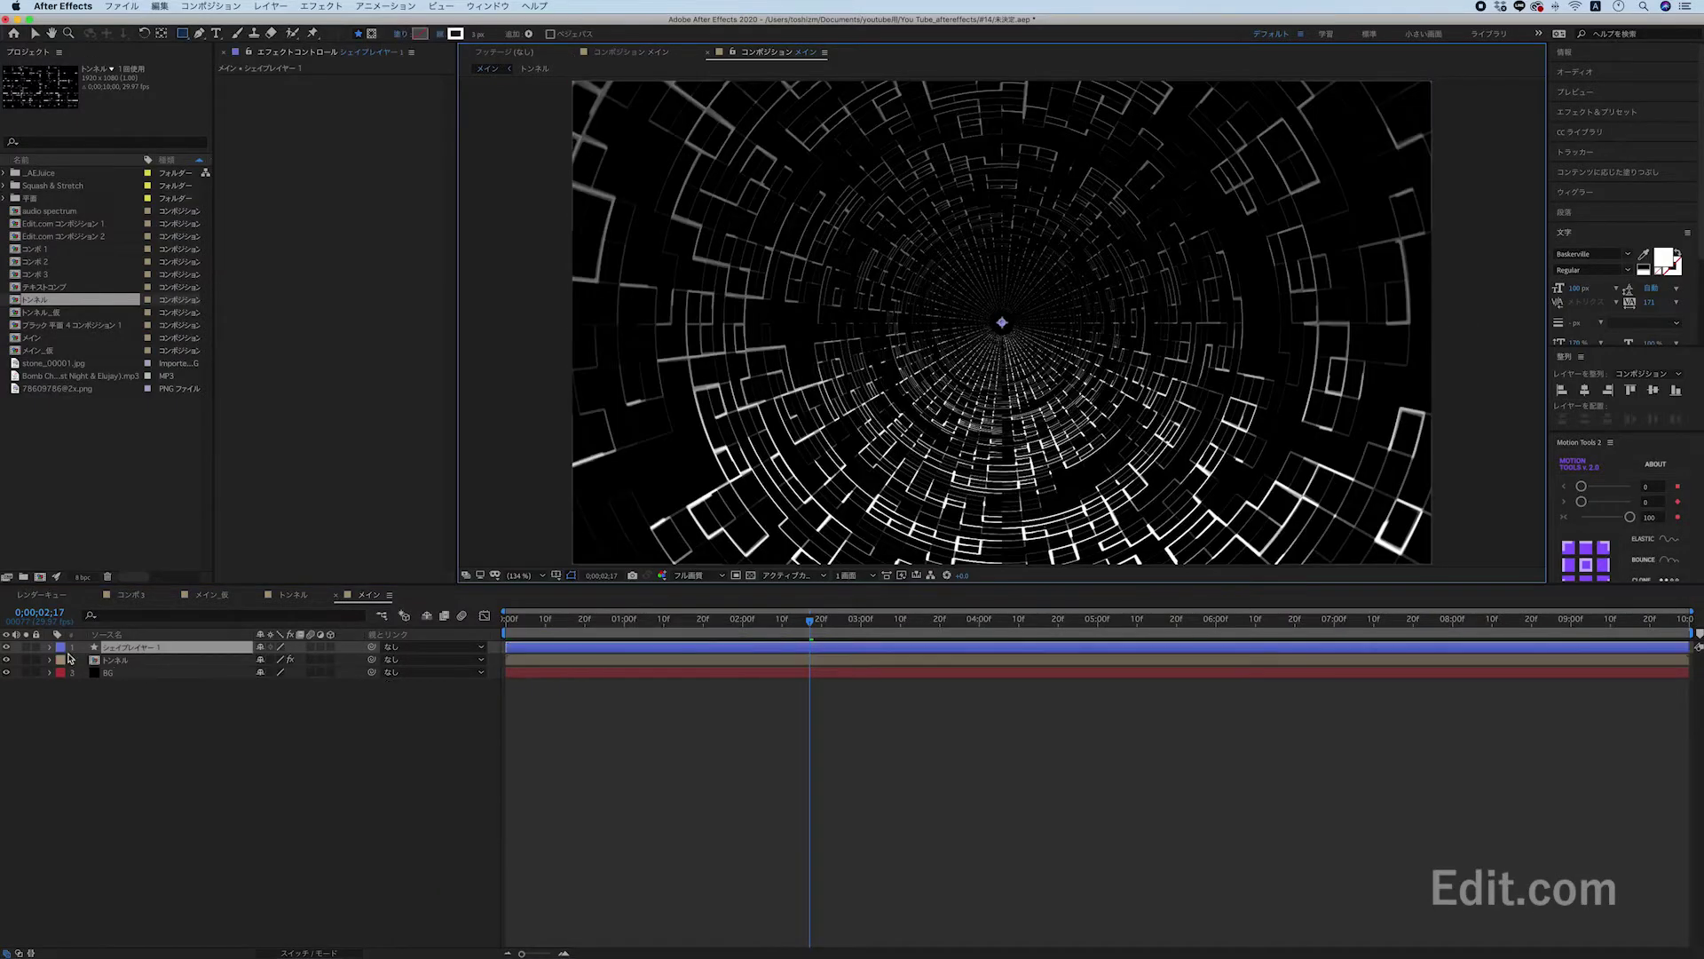
{"action": "left_click", "coordinate": [51, 653]}
{"action": "left_click", "coordinate": [357, 659]}
{"action": "left_click", "coordinate": [404, 699]}
{"action": "left_click", "coordinate": [357, 658]}
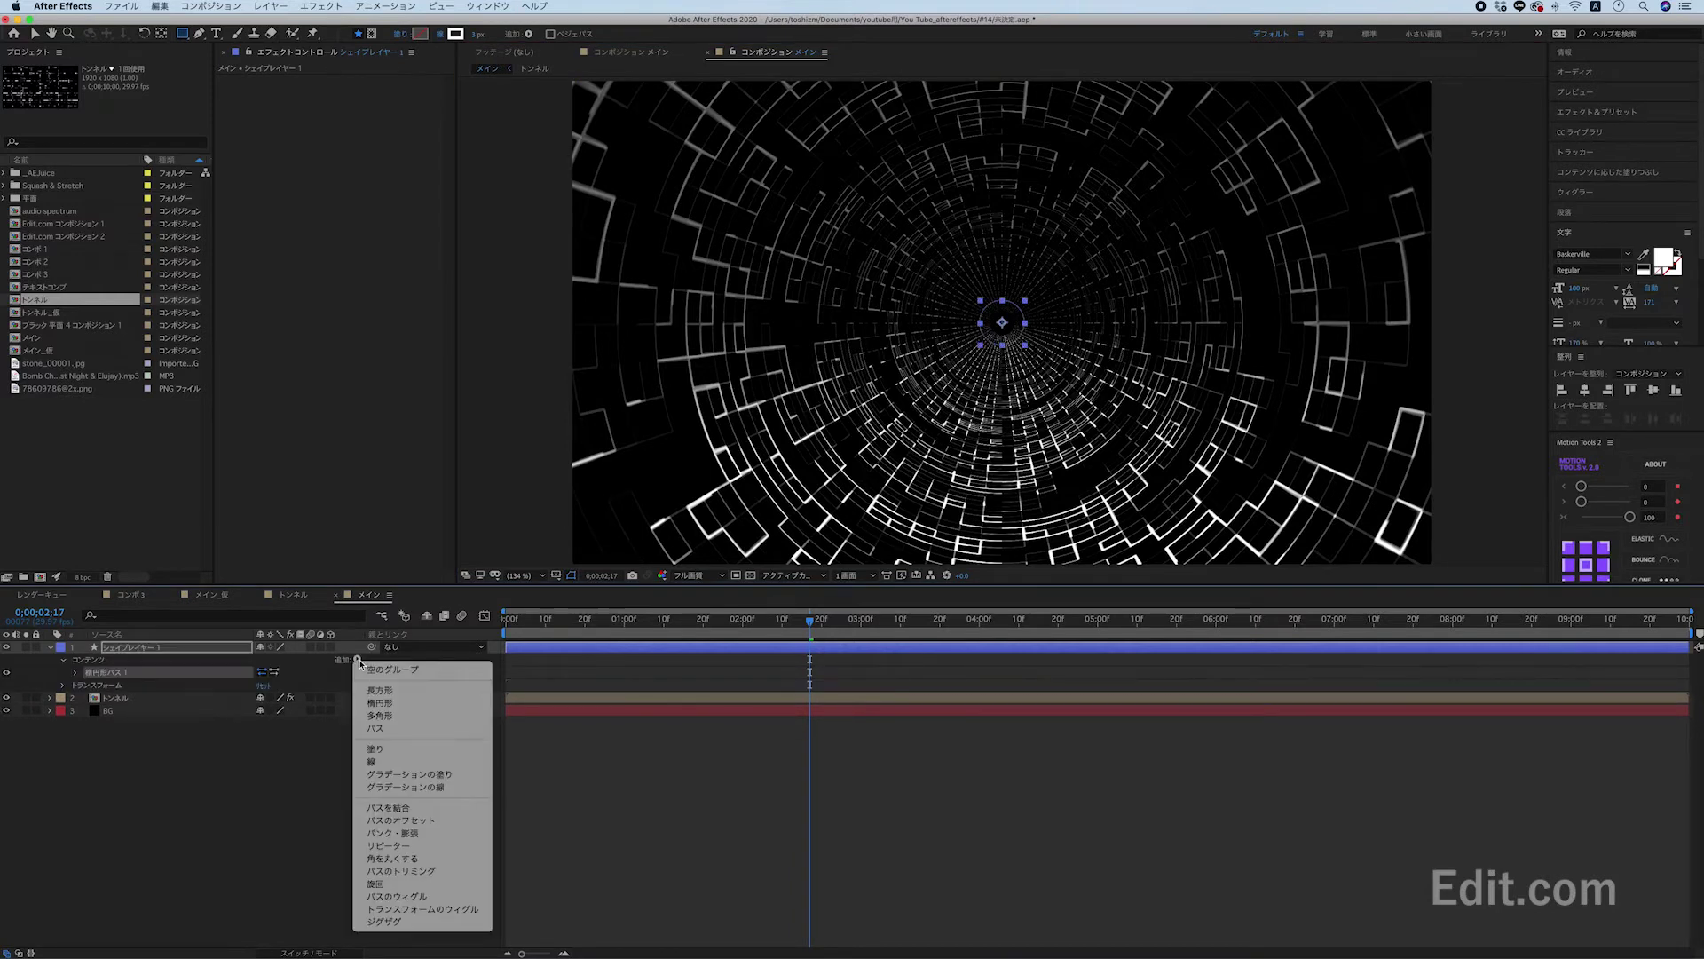
{"action": "left_click", "coordinate": [412, 762]}
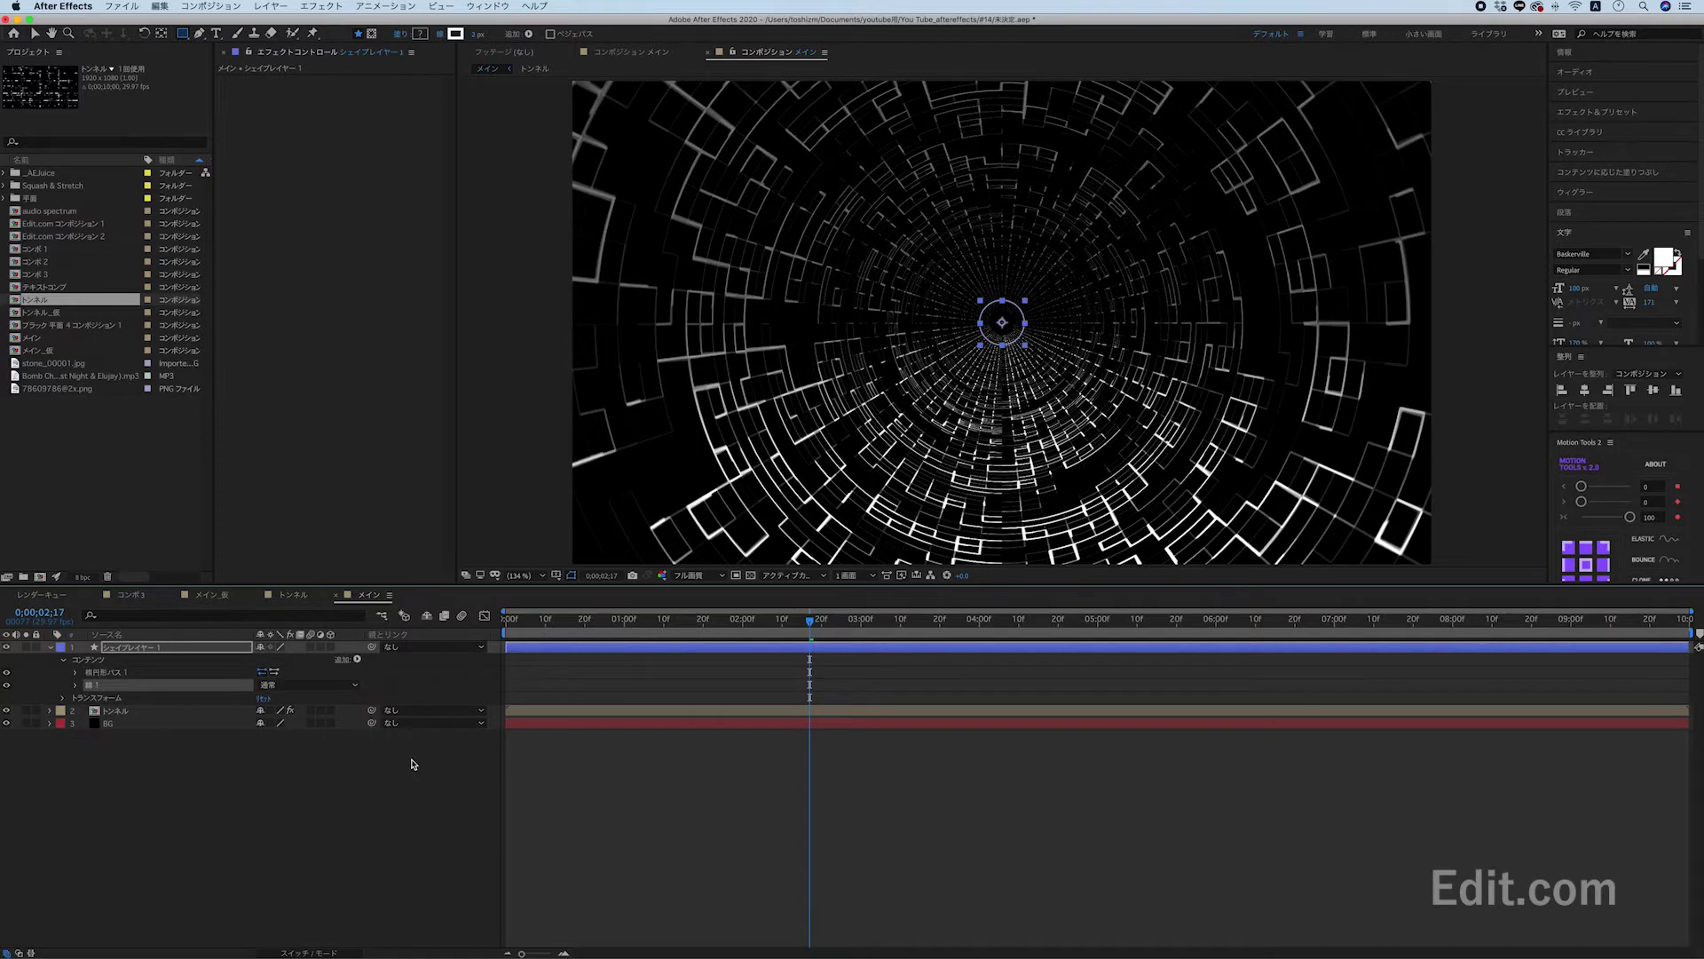
Set the ellipse stroke to 10 px white and its size to 1700 × 1700.
{"action": "left_click", "coordinate": [477, 38]}
{"action": "type", "text": "10"}
{"action": "key", "text": "Return"}
{"action": "left_click", "coordinate": [455, 34]}
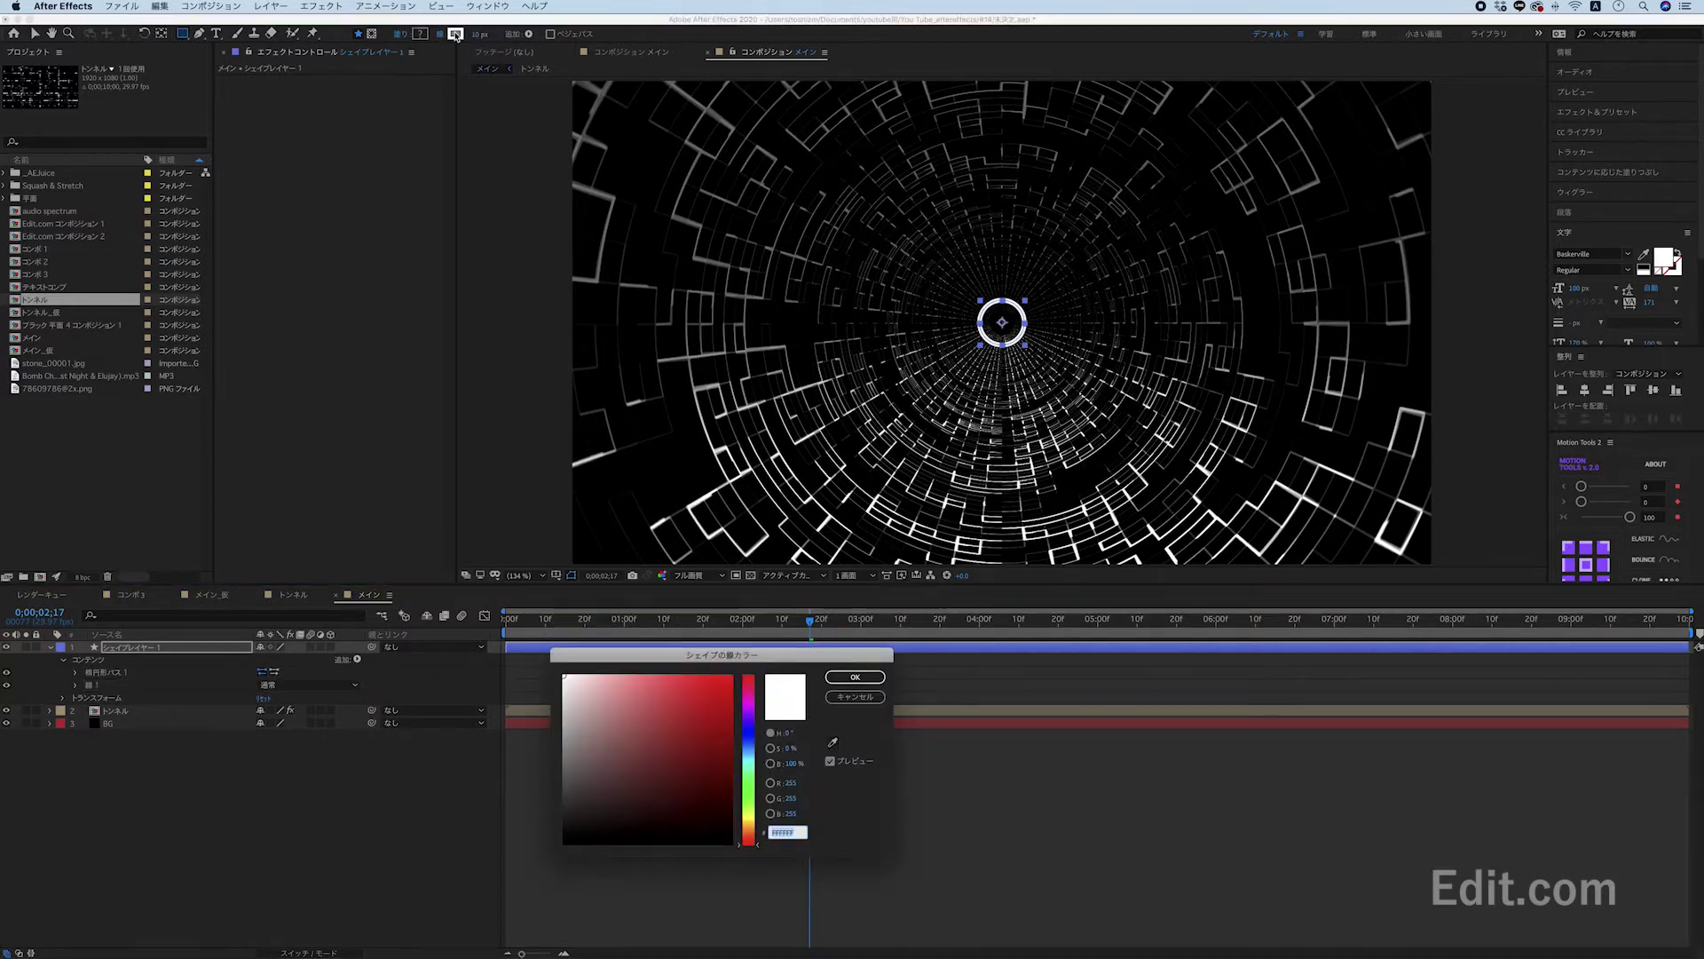
{"action": "key", "text": "Return"}
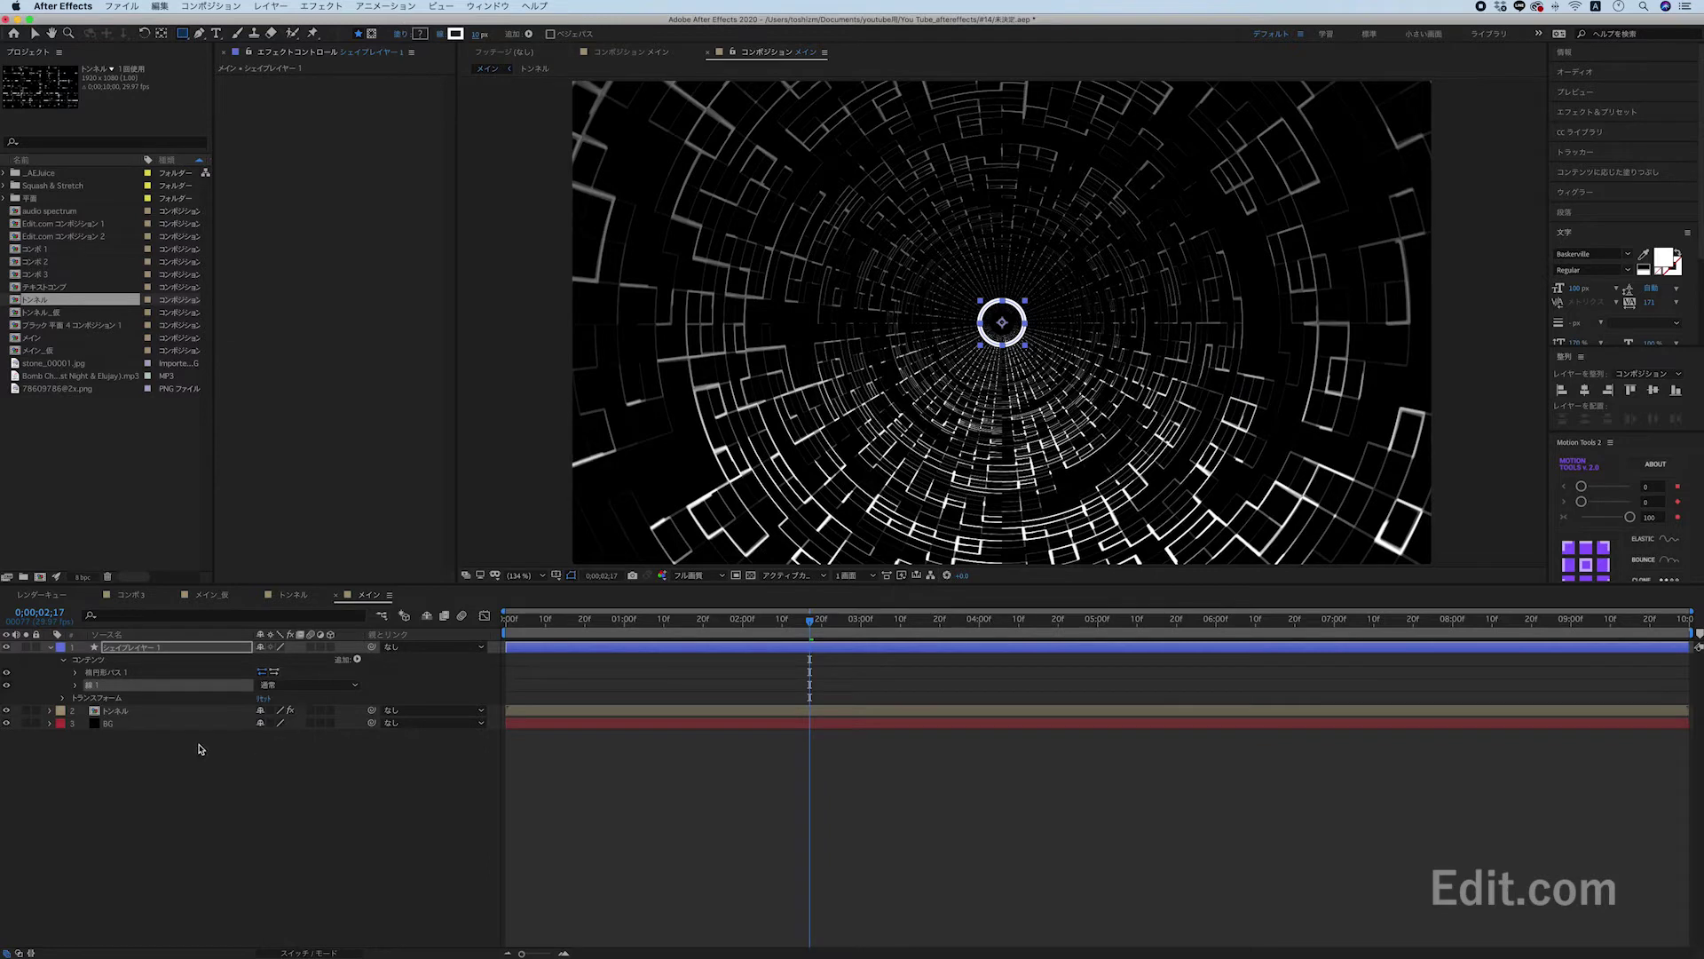
{"action": "left_click", "coordinate": [76, 673]}
{"action": "left_click_drag", "start_coordinate": [279, 685], "coordinate": [1431, 773]}
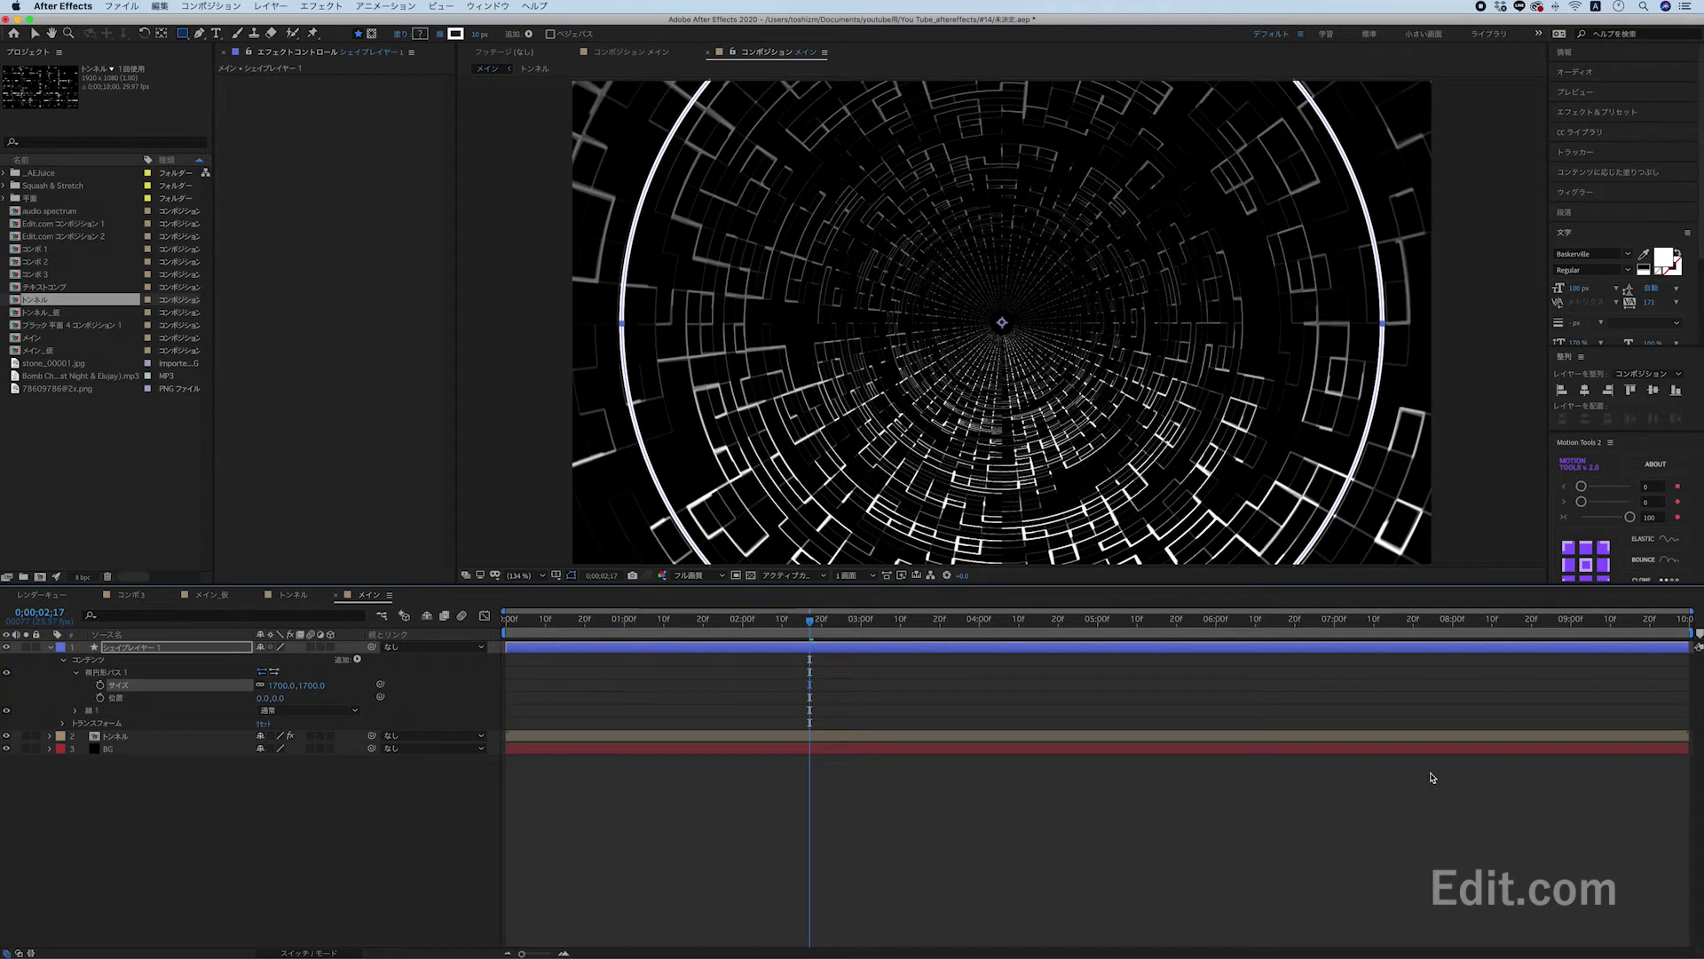
Add a Repeater to the ring shape with its transform position set to 0.
{"action": "left_click", "coordinate": [358, 660]}
{"action": "left_click", "coordinate": [369, 844]}
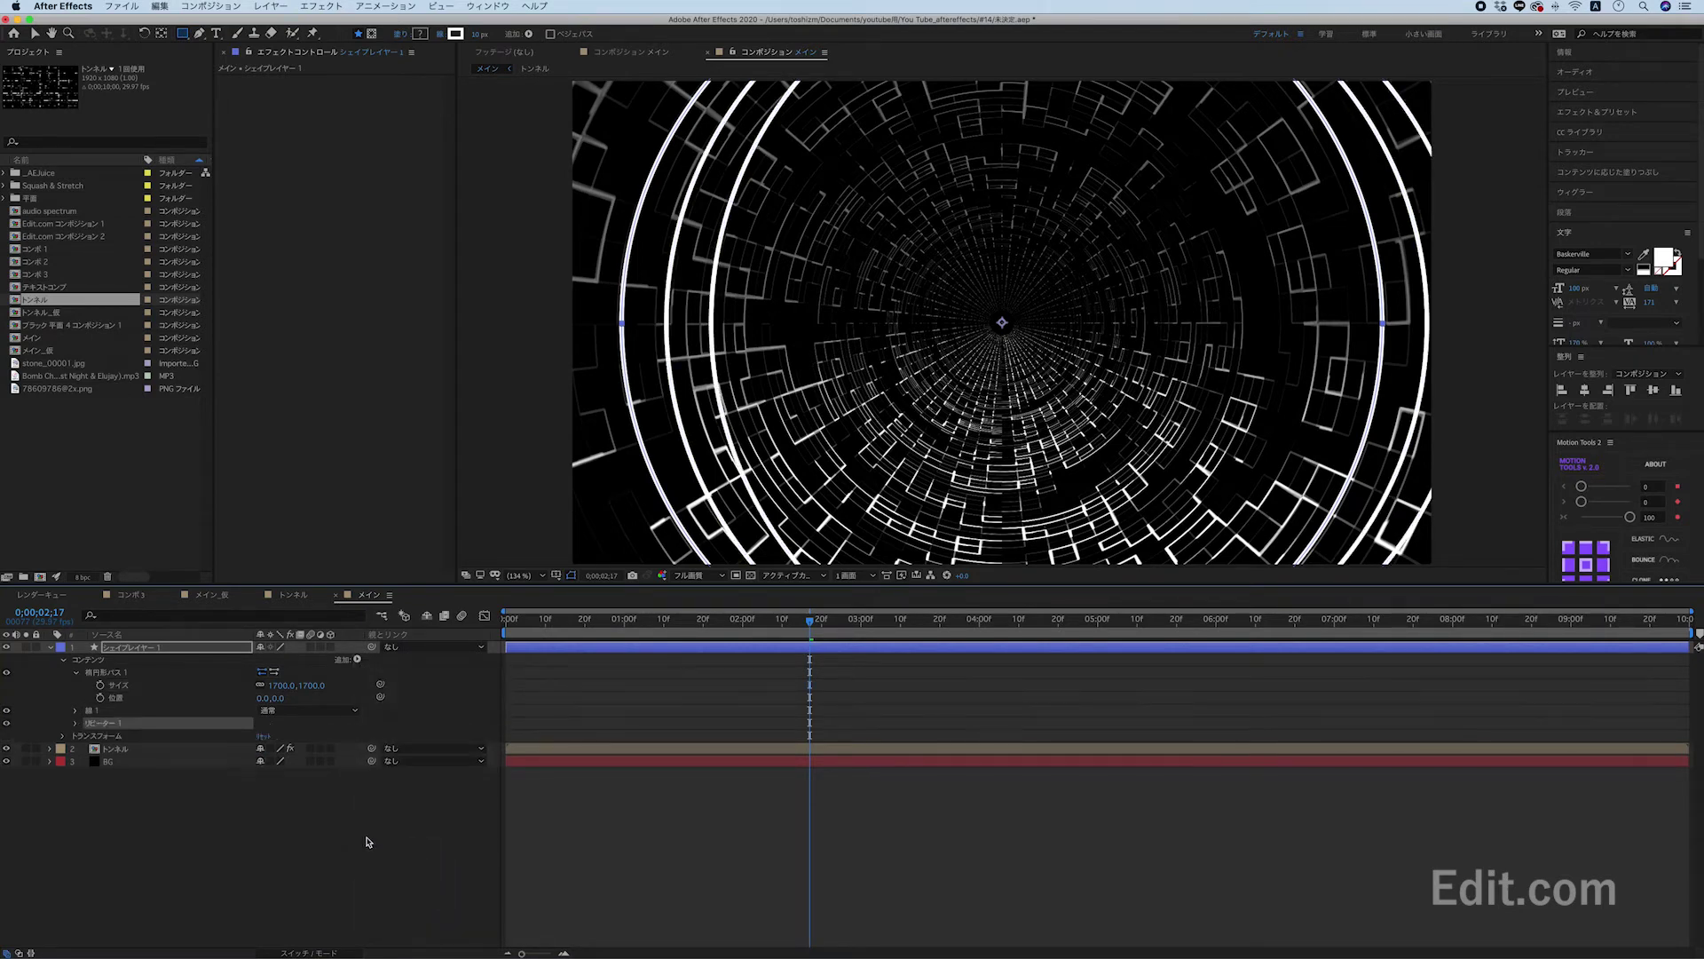
{"action": "left_click", "coordinate": [76, 672]}
{"action": "left_click", "coordinate": [76, 698]}
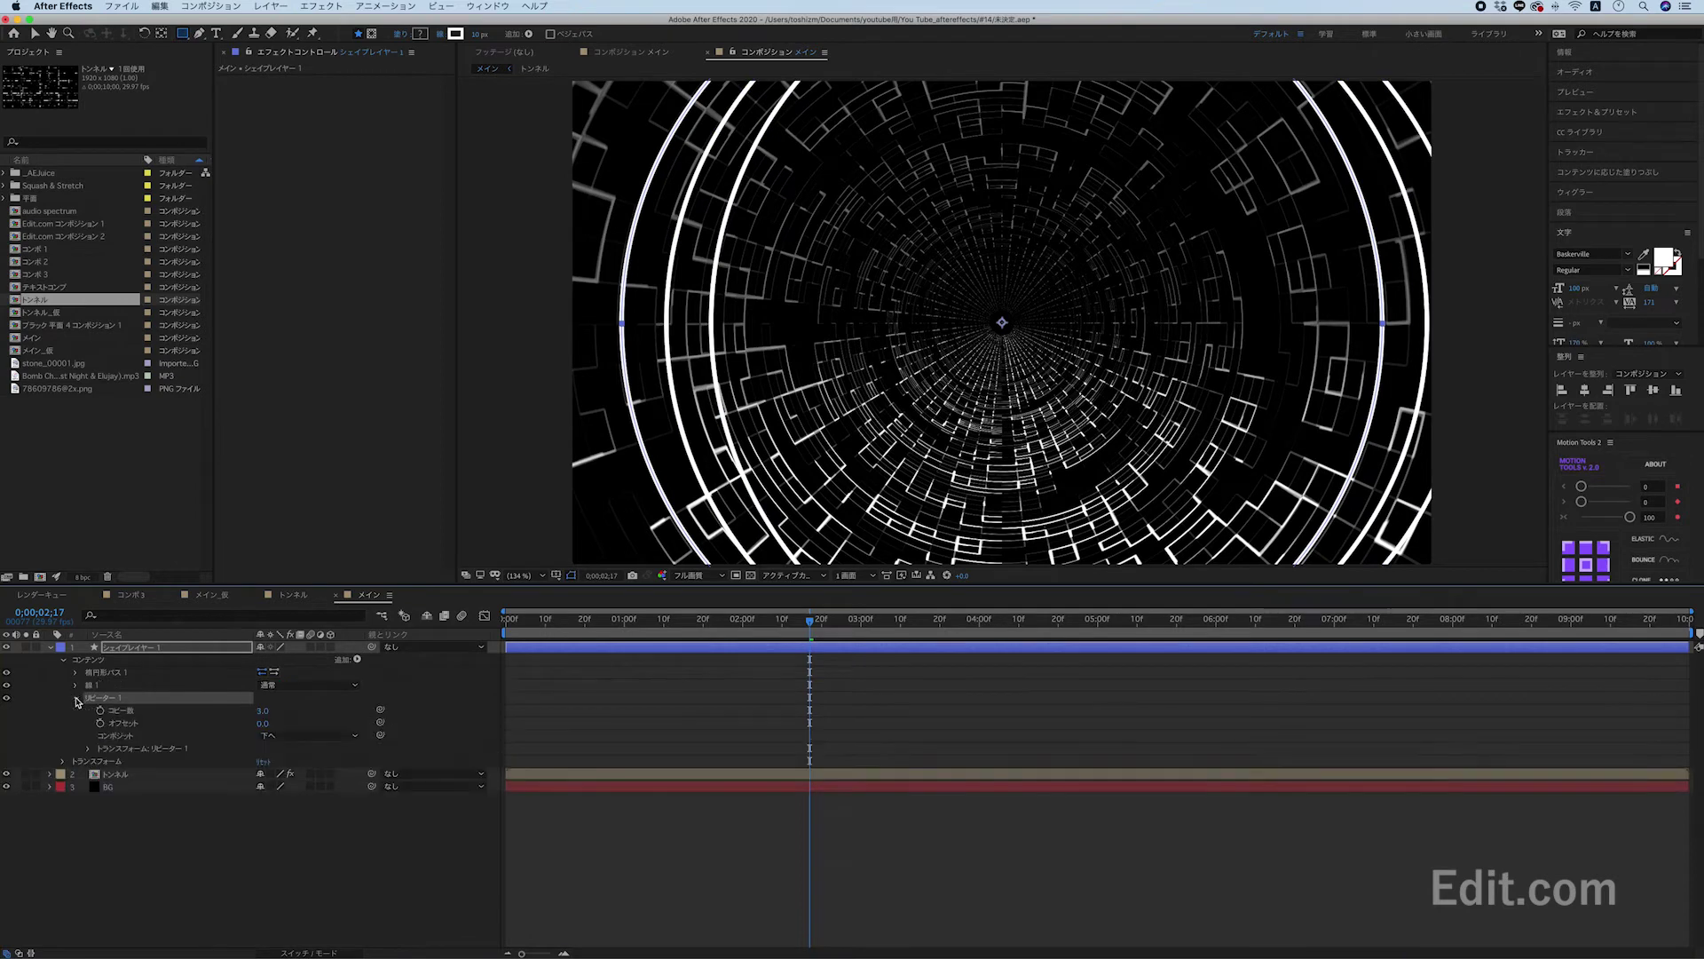
{"action": "left_click", "coordinate": [89, 748]}
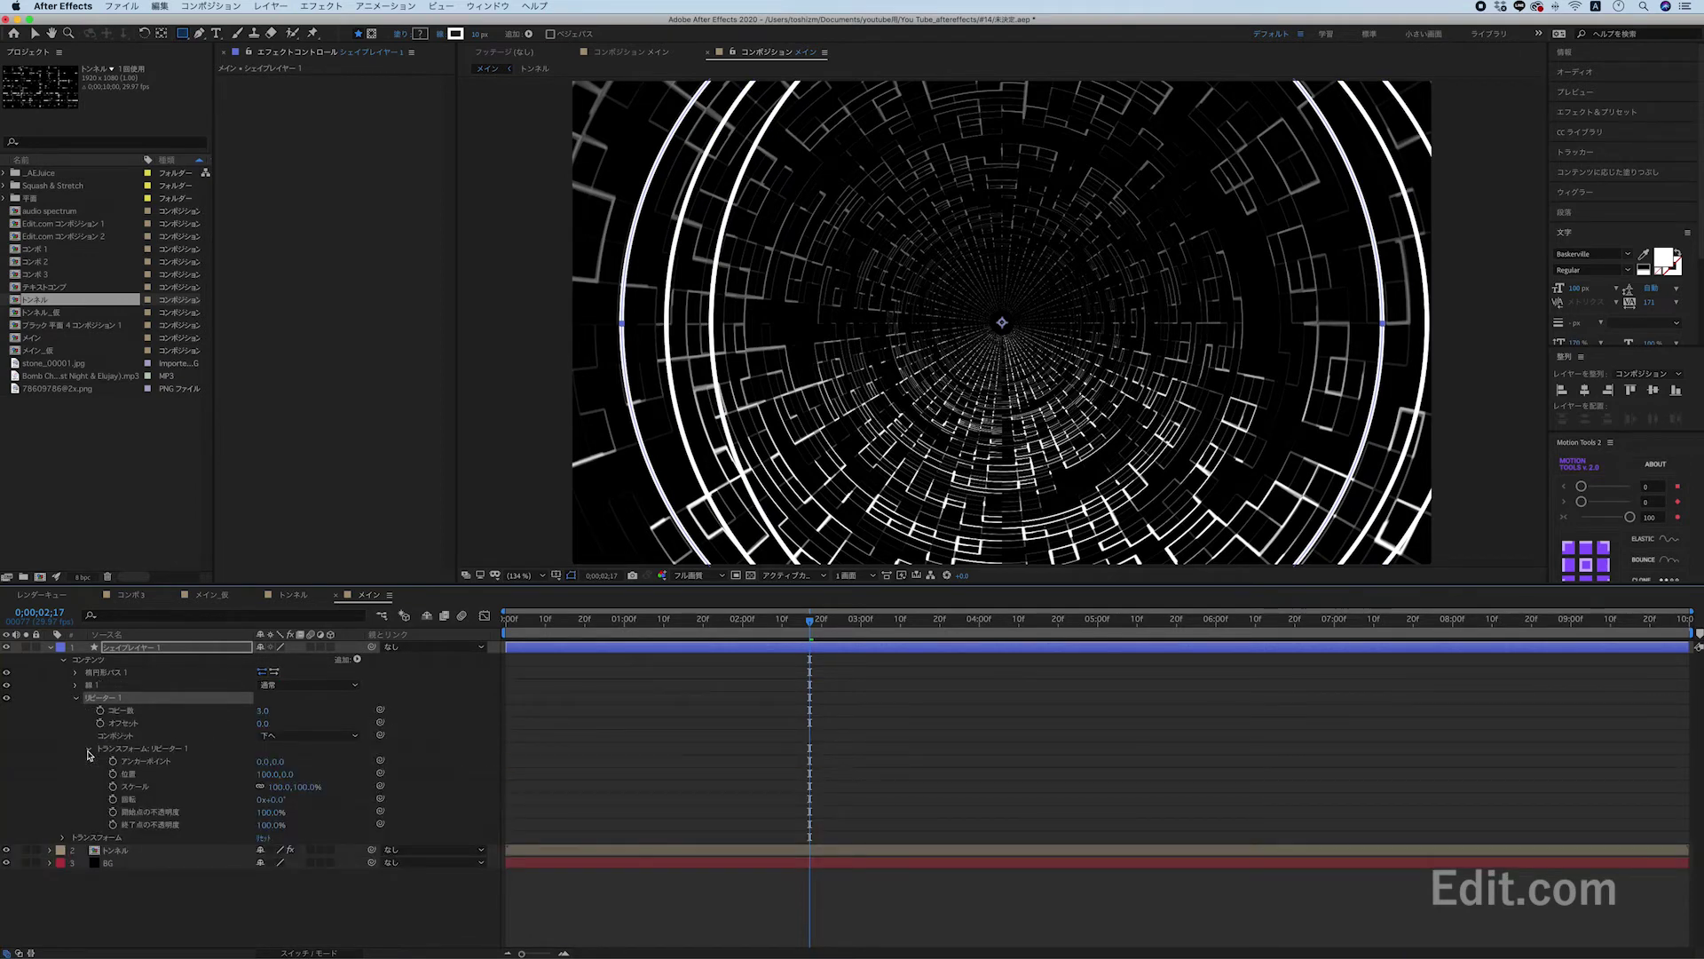
{"action": "left_click", "coordinate": [263, 773]}
{"action": "type", "text": "0"}
{"action": "key", "text": "Return"}
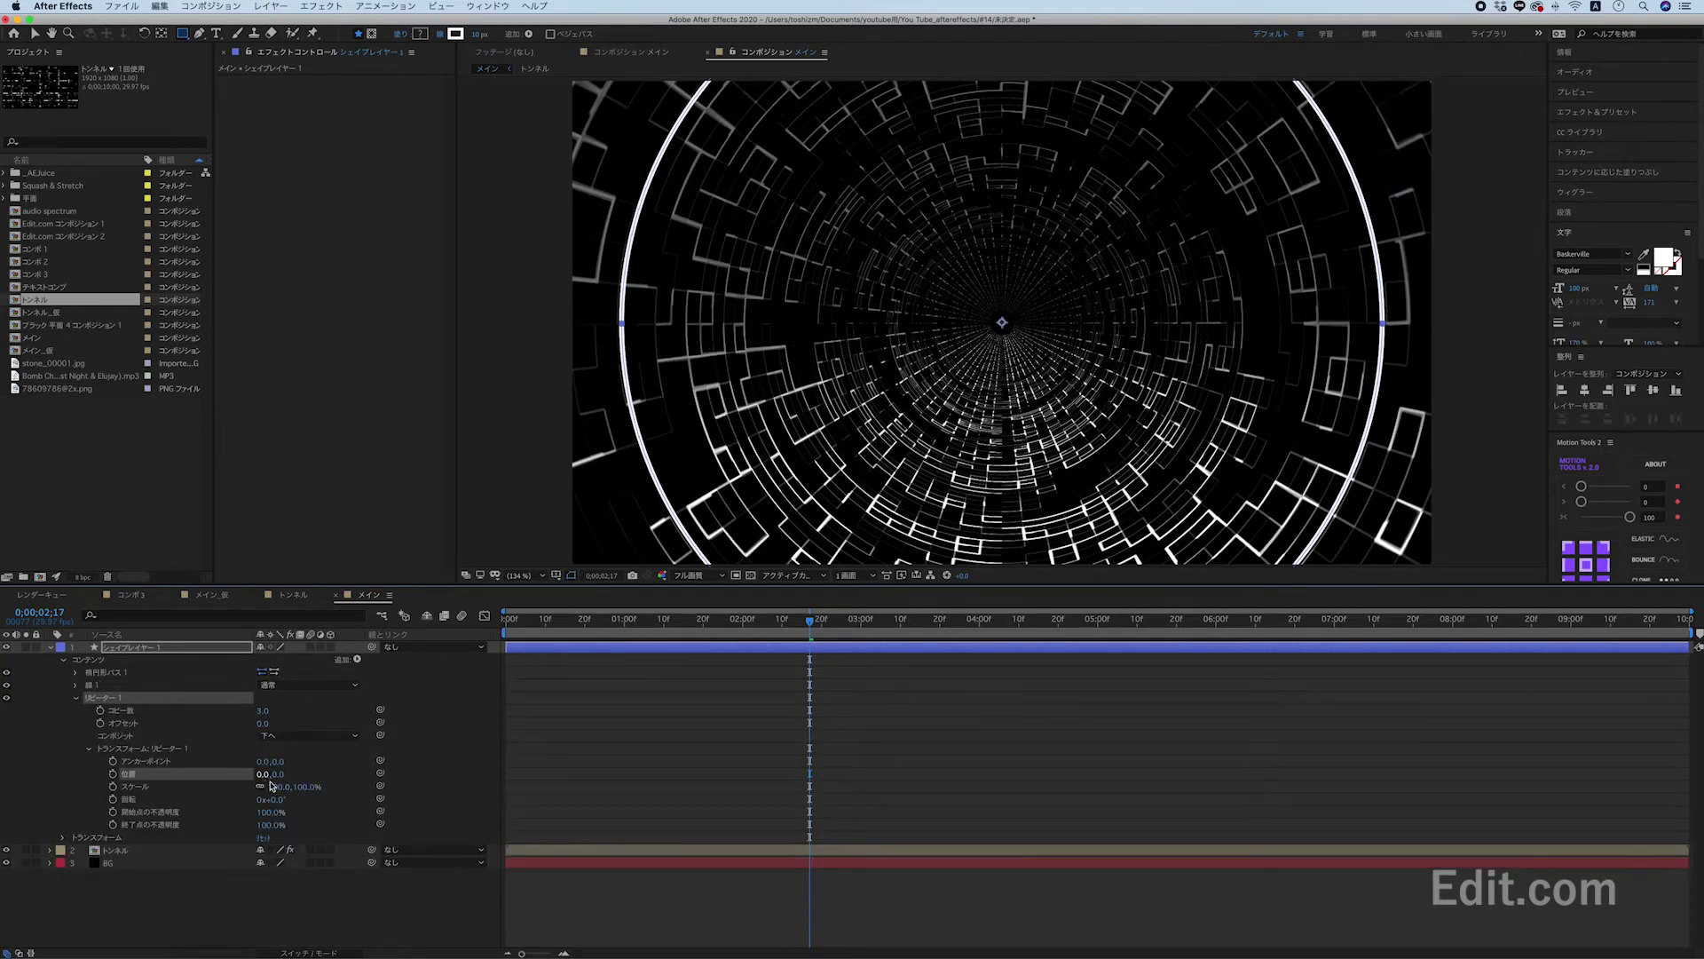
Set the Repeater to 60 copies, each scaled to 60%.
{"action": "left_click_drag", "start_coordinate": [271, 786], "coordinate": [263, 788]}
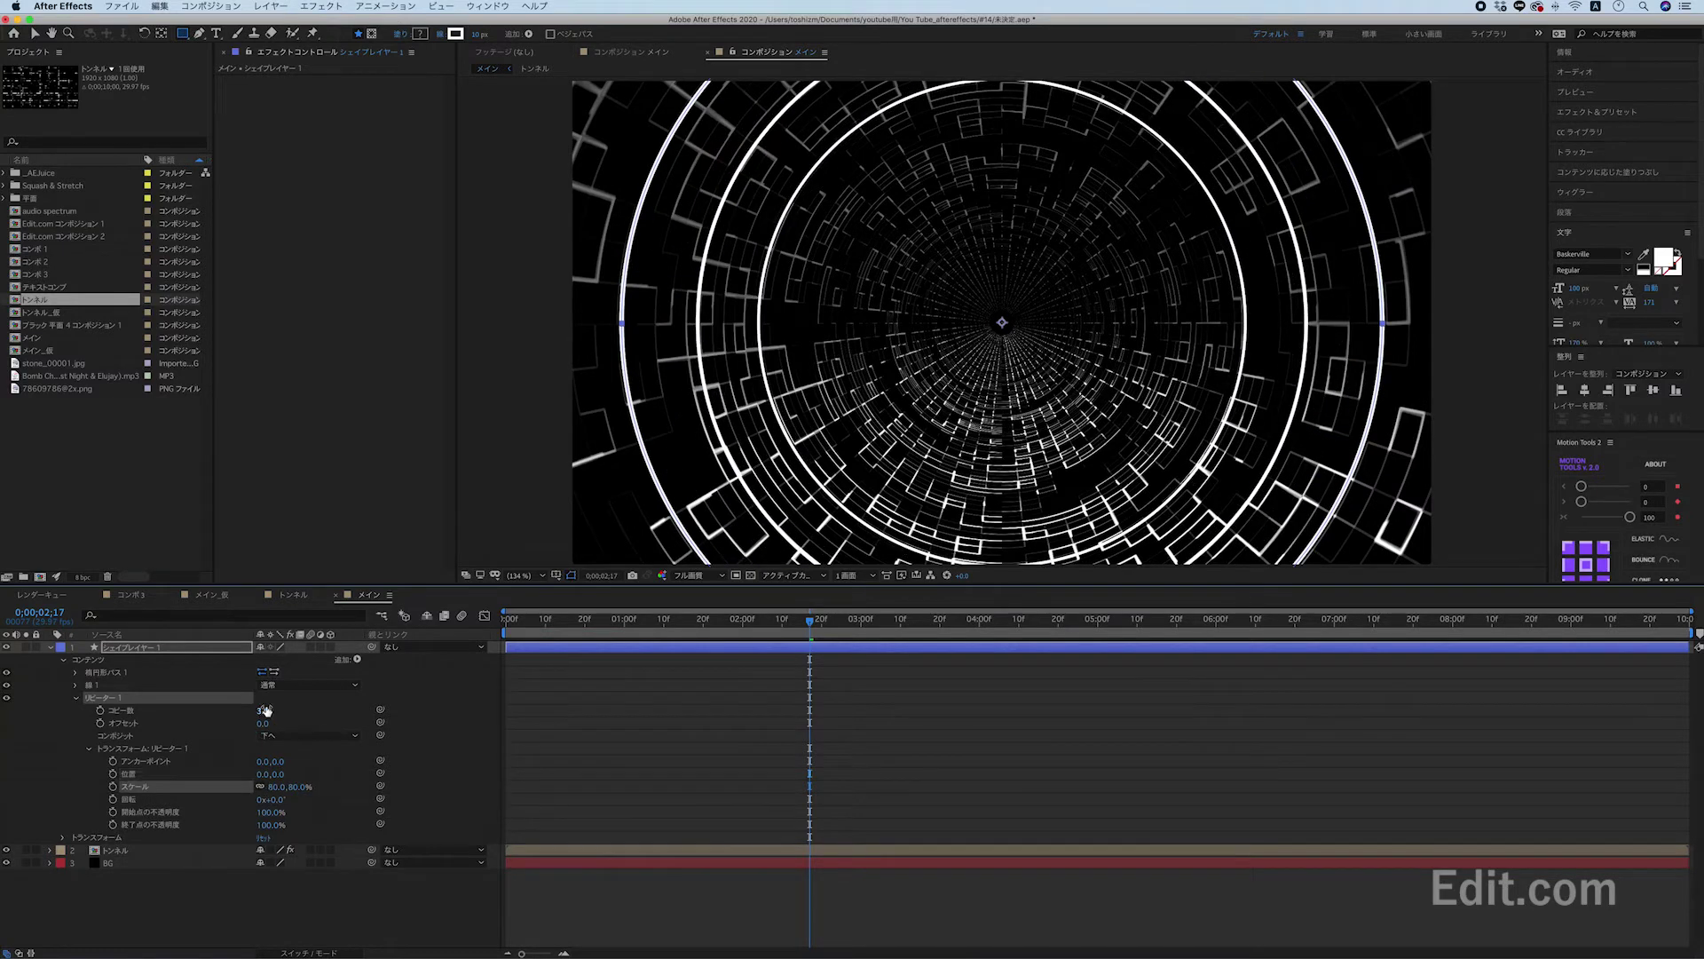
{"action": "left_click_drag", "start_coordinate": [264, 711], "coordinate": [275, 711]}
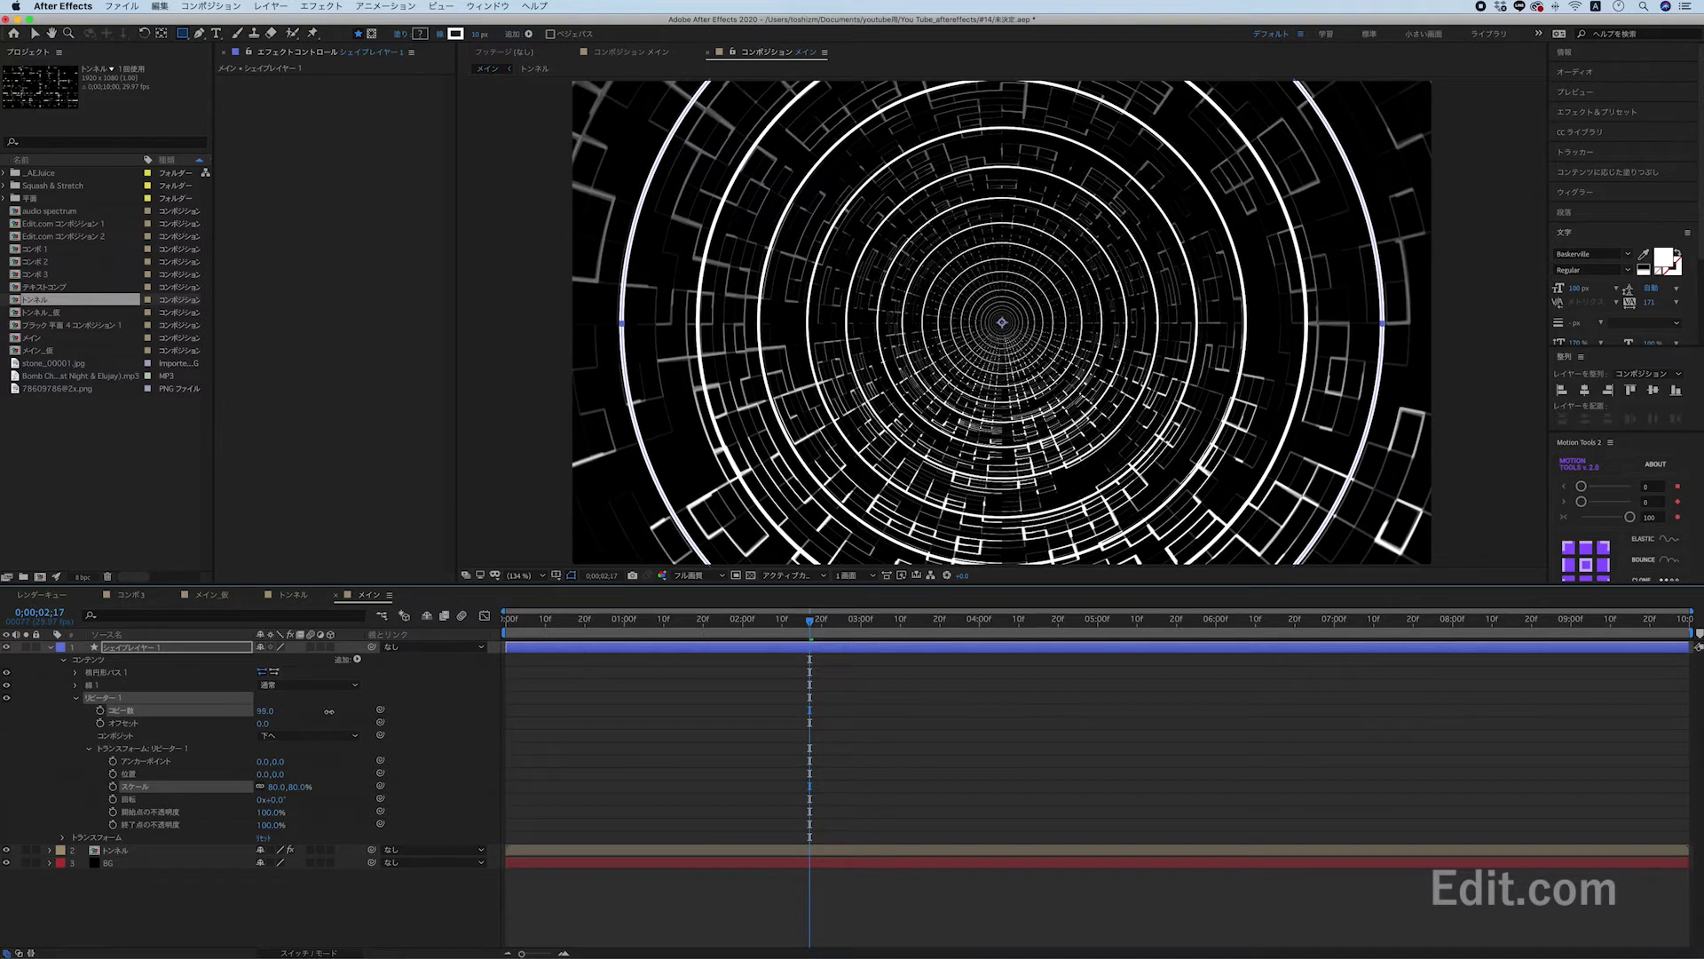
{"action": "left_click_drag", "start_coordinate": [306, 713], "coordinate": [300, 714]}
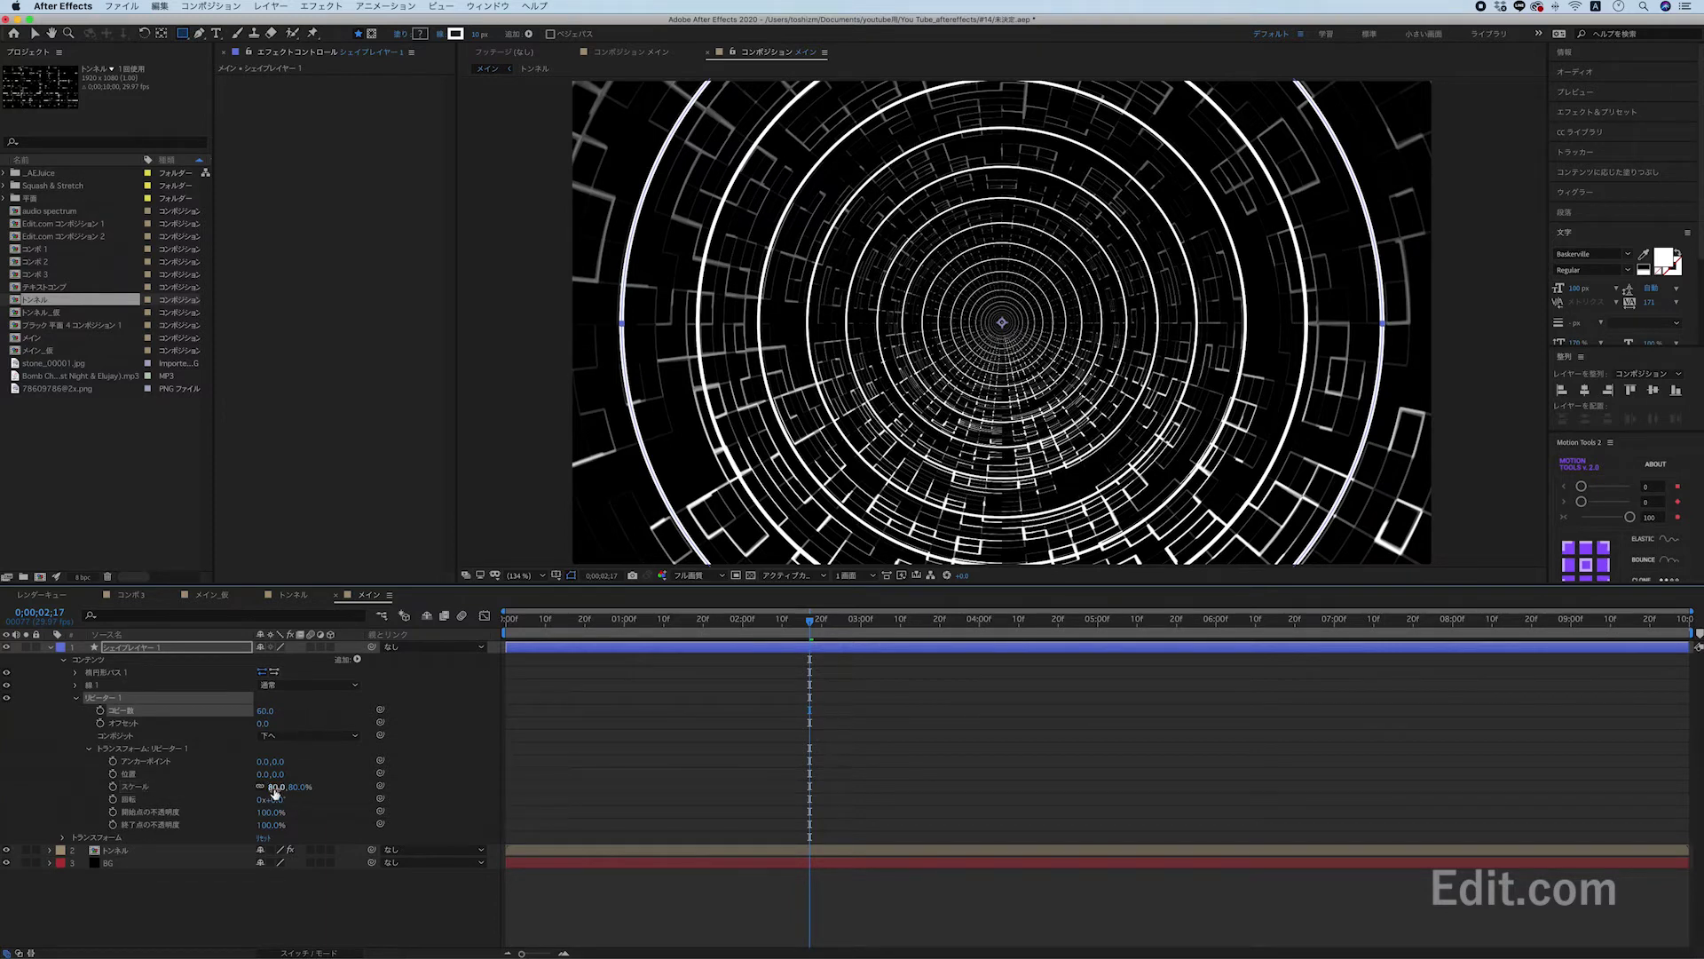
{"action": "left_click_drag", "start_coordinate": [272, 788], "coordinate": [262, 790]}
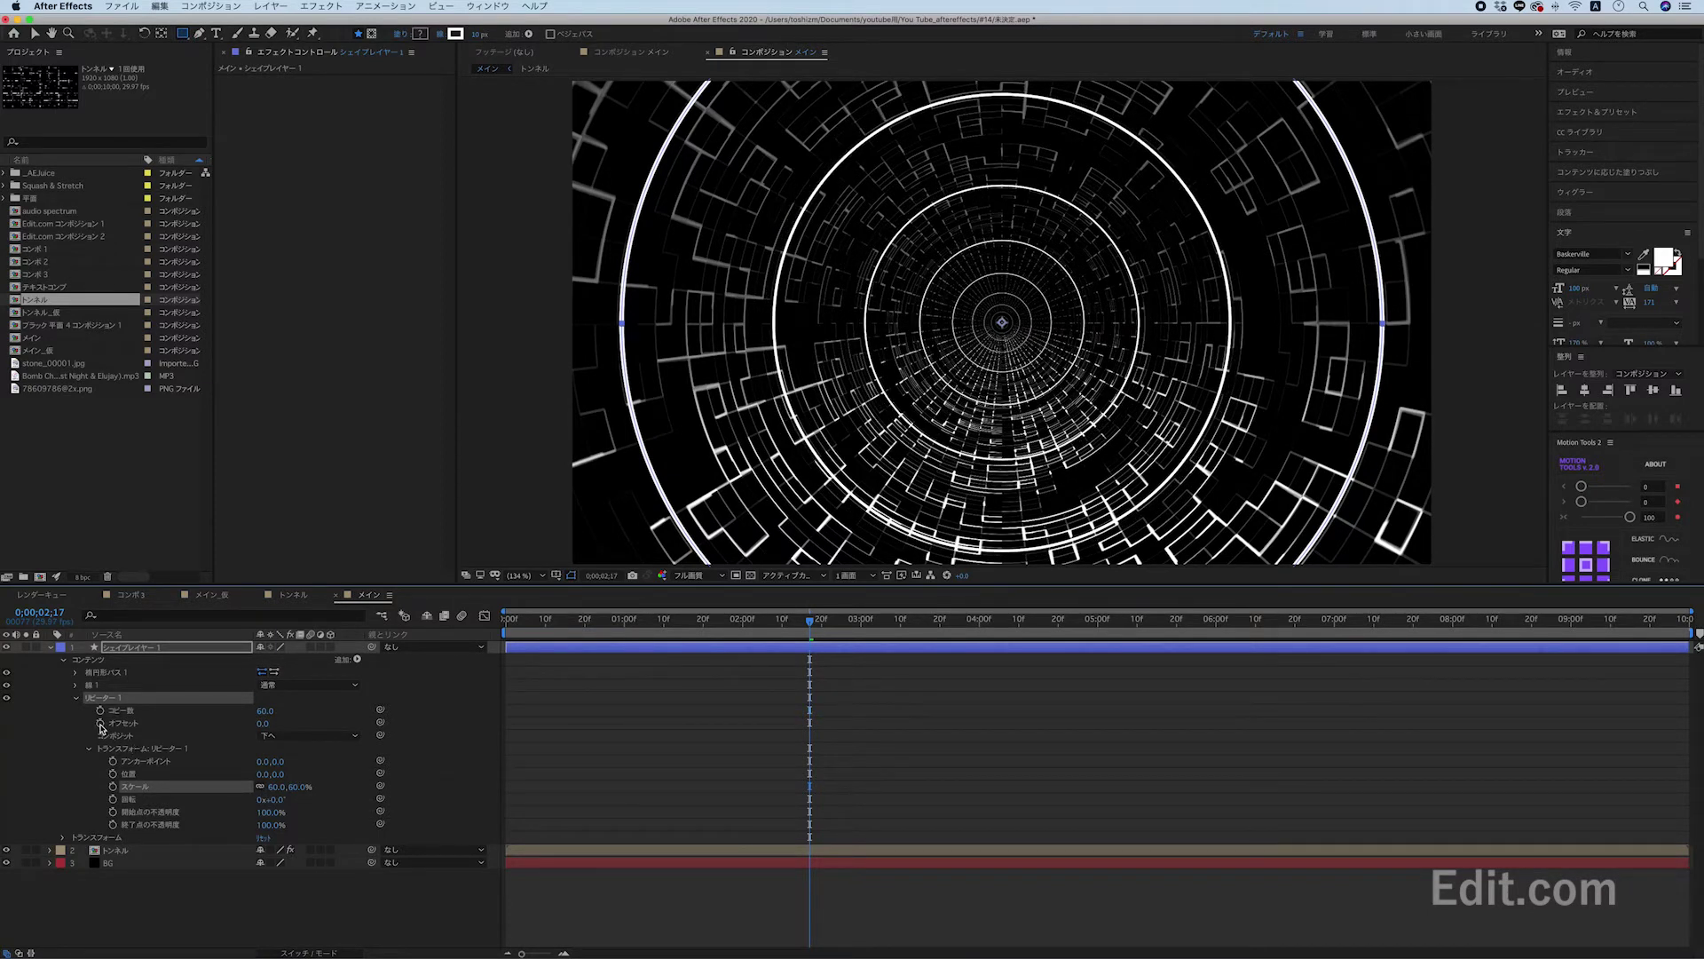
Animate the Repeater offset with a time*-2 expression and preview the tunnel.
{"action": "left_click", "coordinate": [100, 725], "text": "alt"}
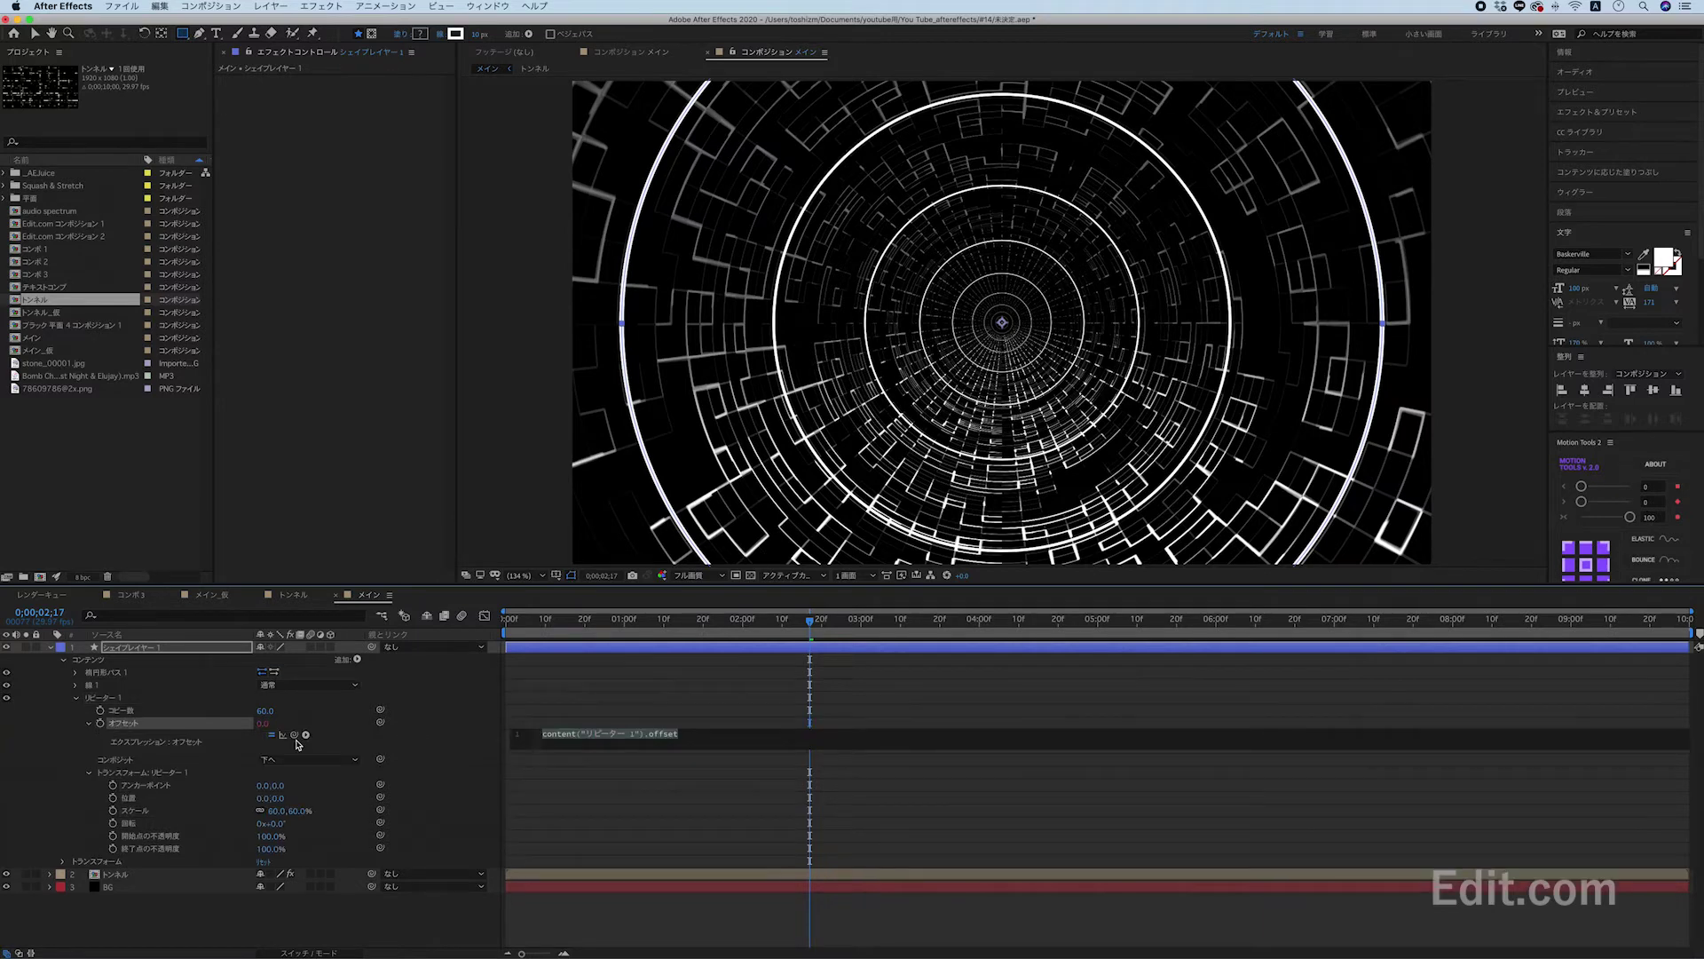
{"action": "type", "text": "time"}
{"action": "key", "text": "Return"}
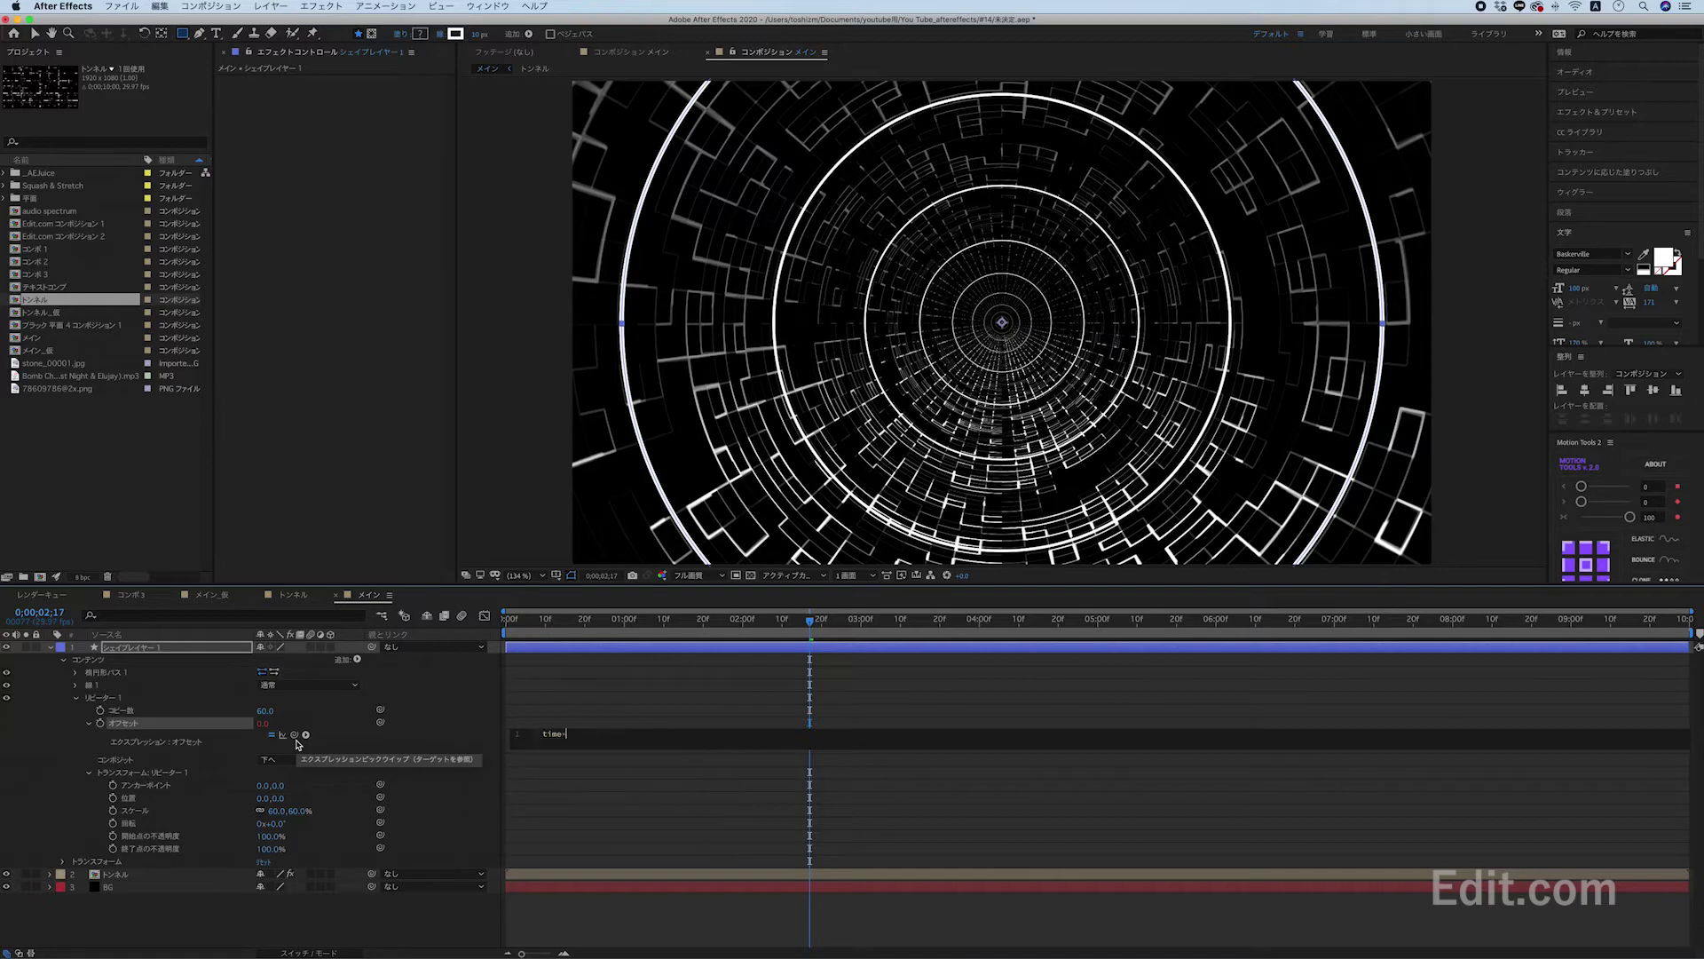
{"action": "left_click", "coordinate": [410, 748]}
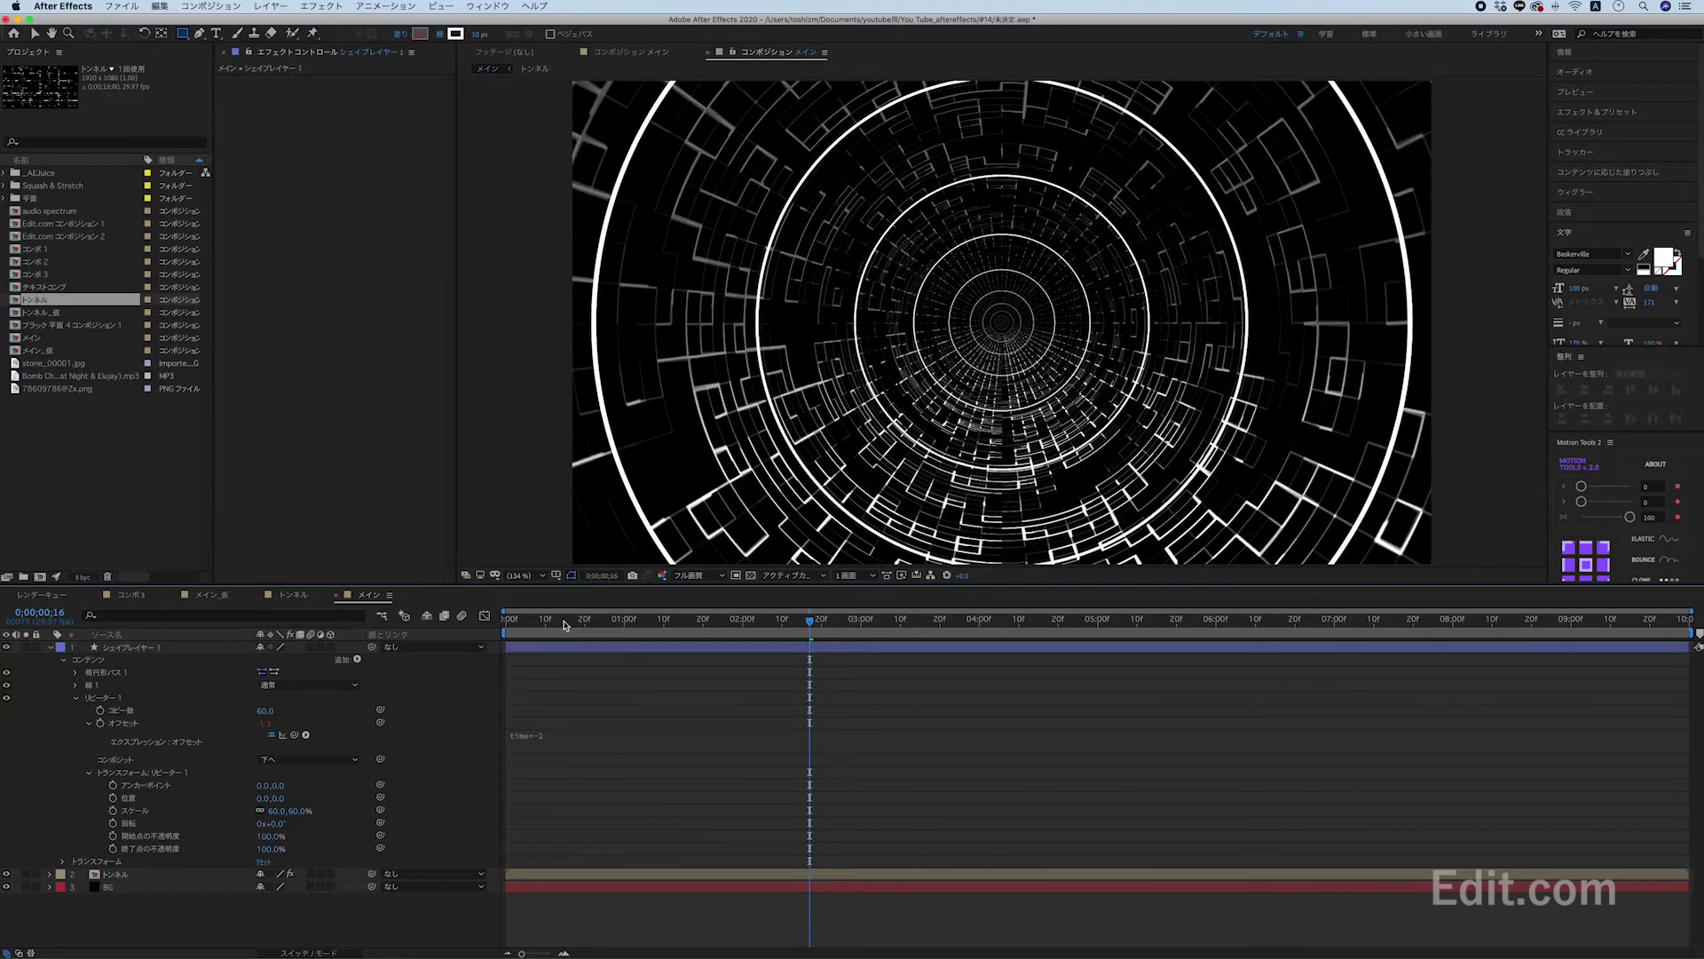
{"action": "key", "text": "space"}
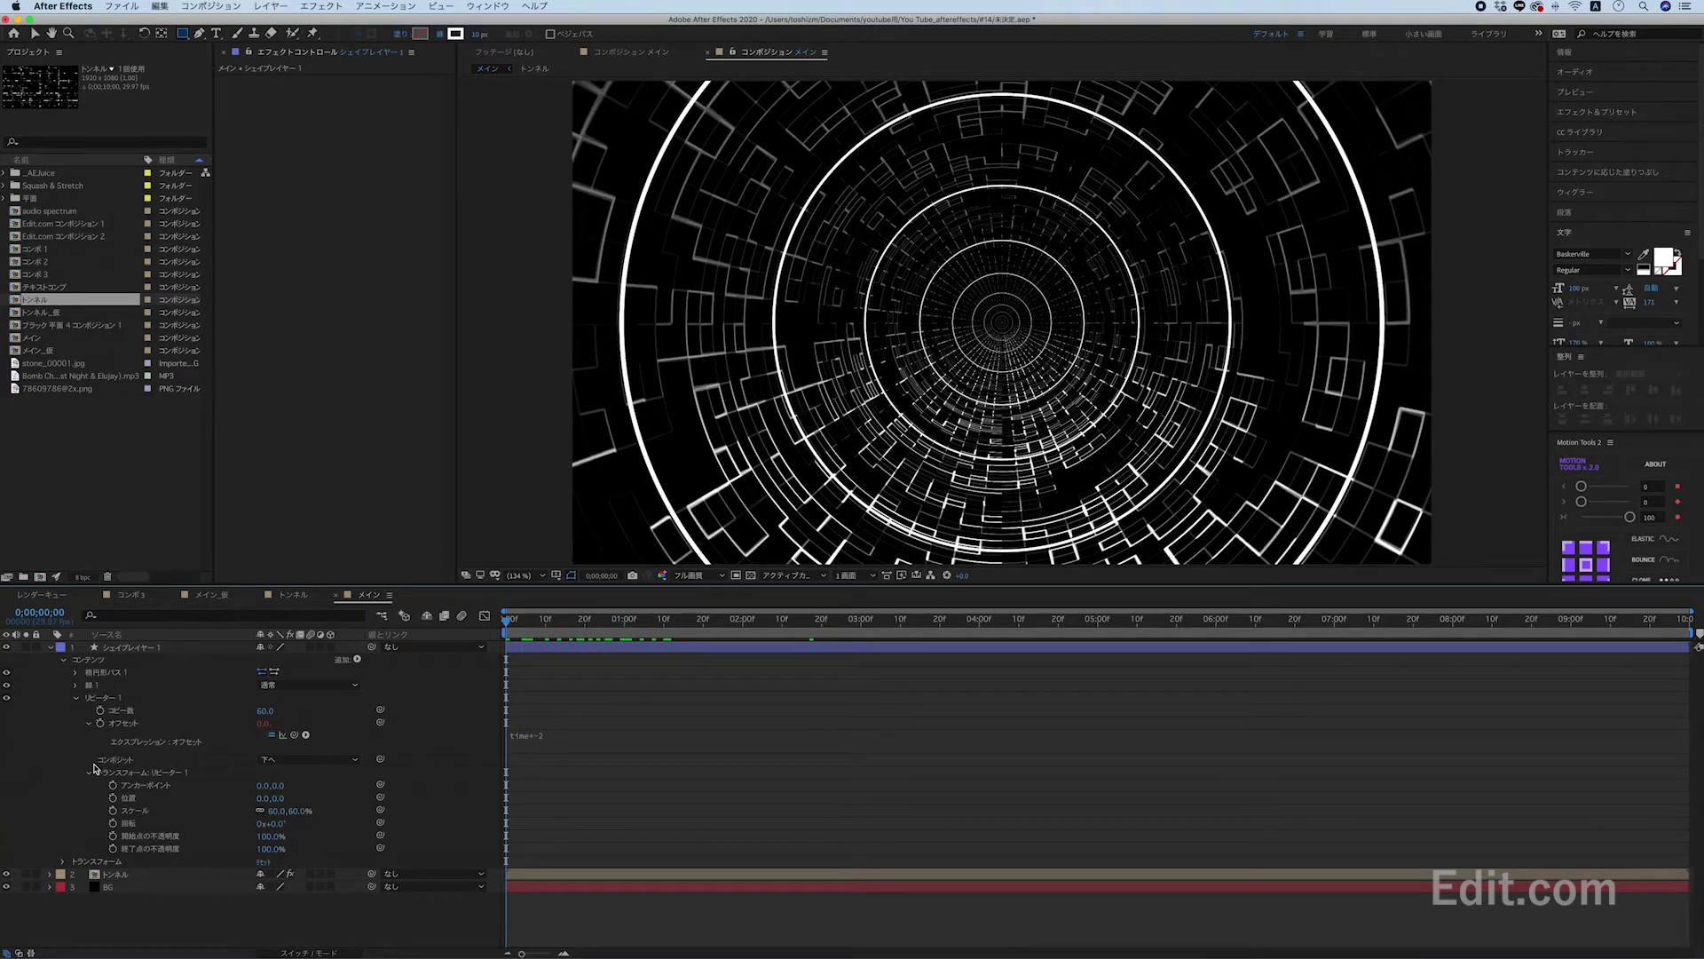
{"action": "left_click", "coordinate": [76, 697]}
Add dashes to the ring stroke with dash 60 and gap 110, then preview the first second.
{"action": "left_click", "coordinate": [77, 687]}
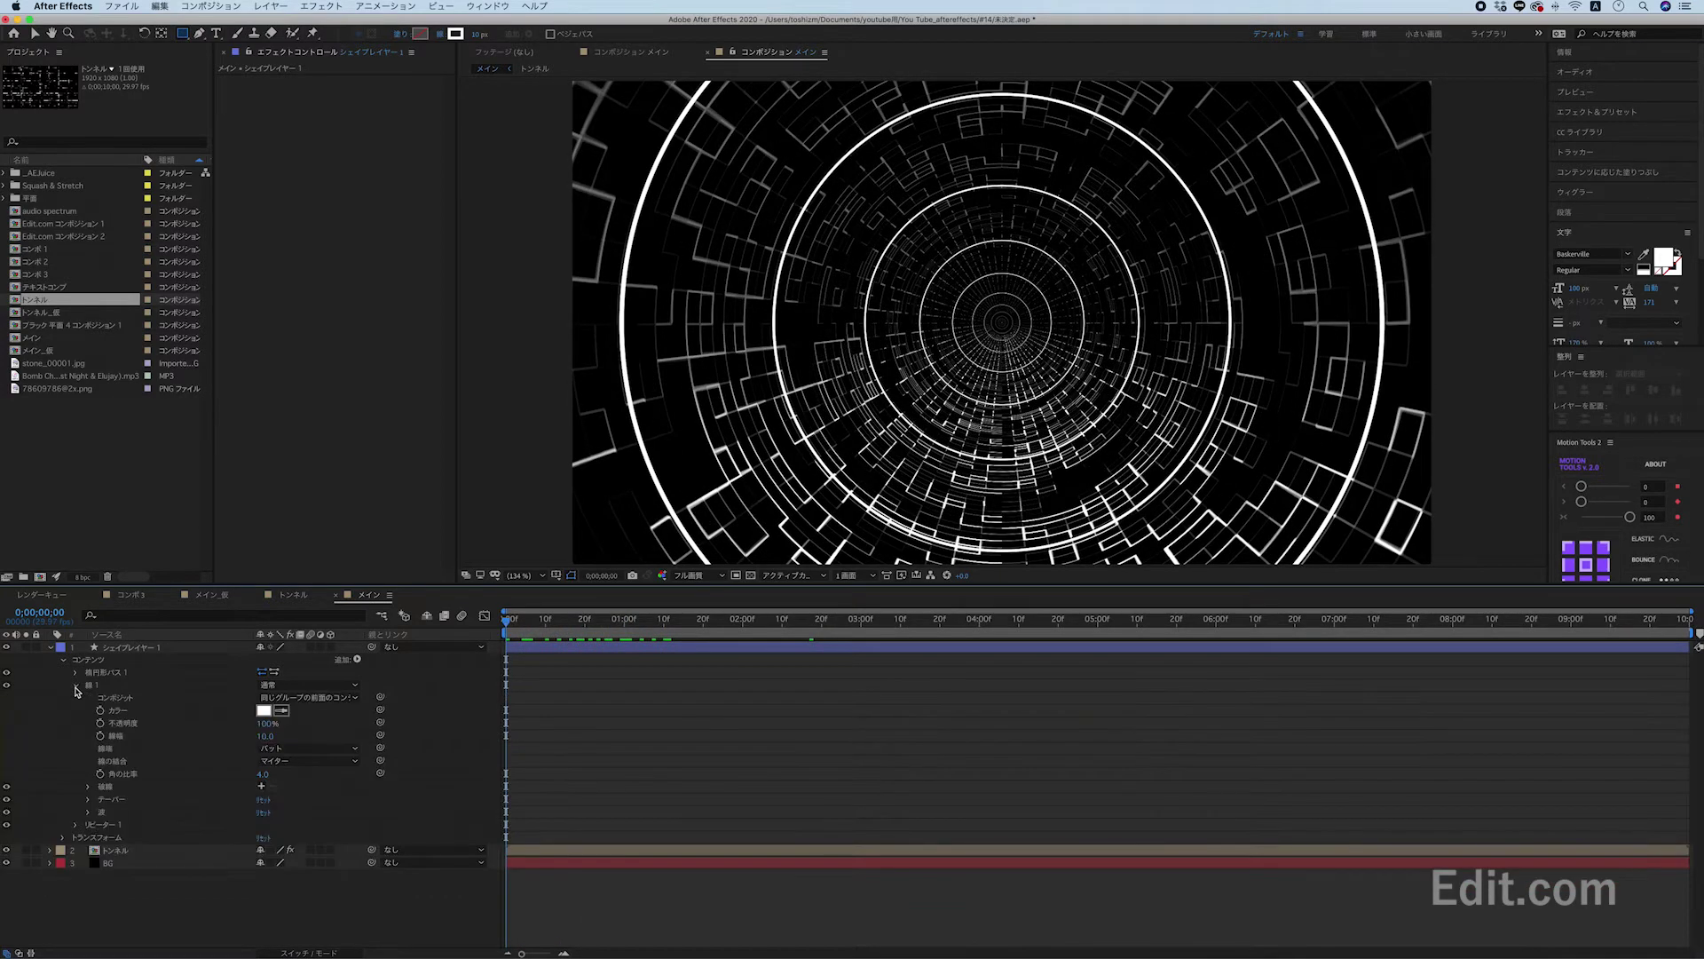
{"action": "left_click", "coordinate": [261, 786]}
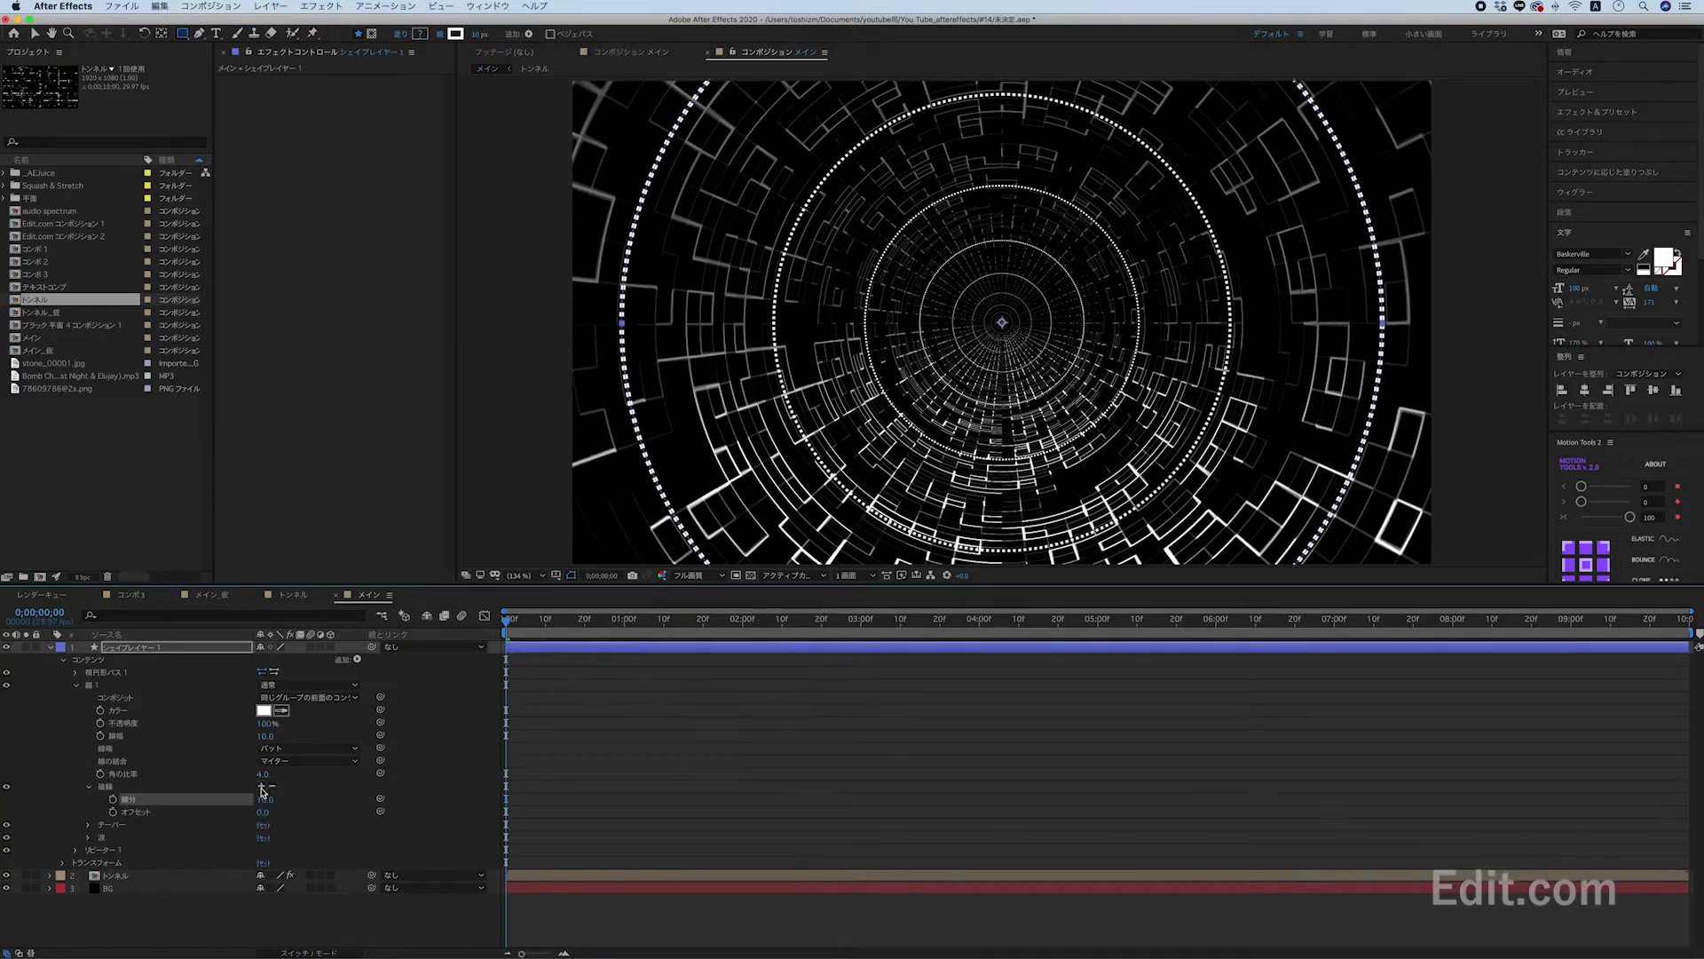
{"action": "left_click", "coordinate": [262, 787]}
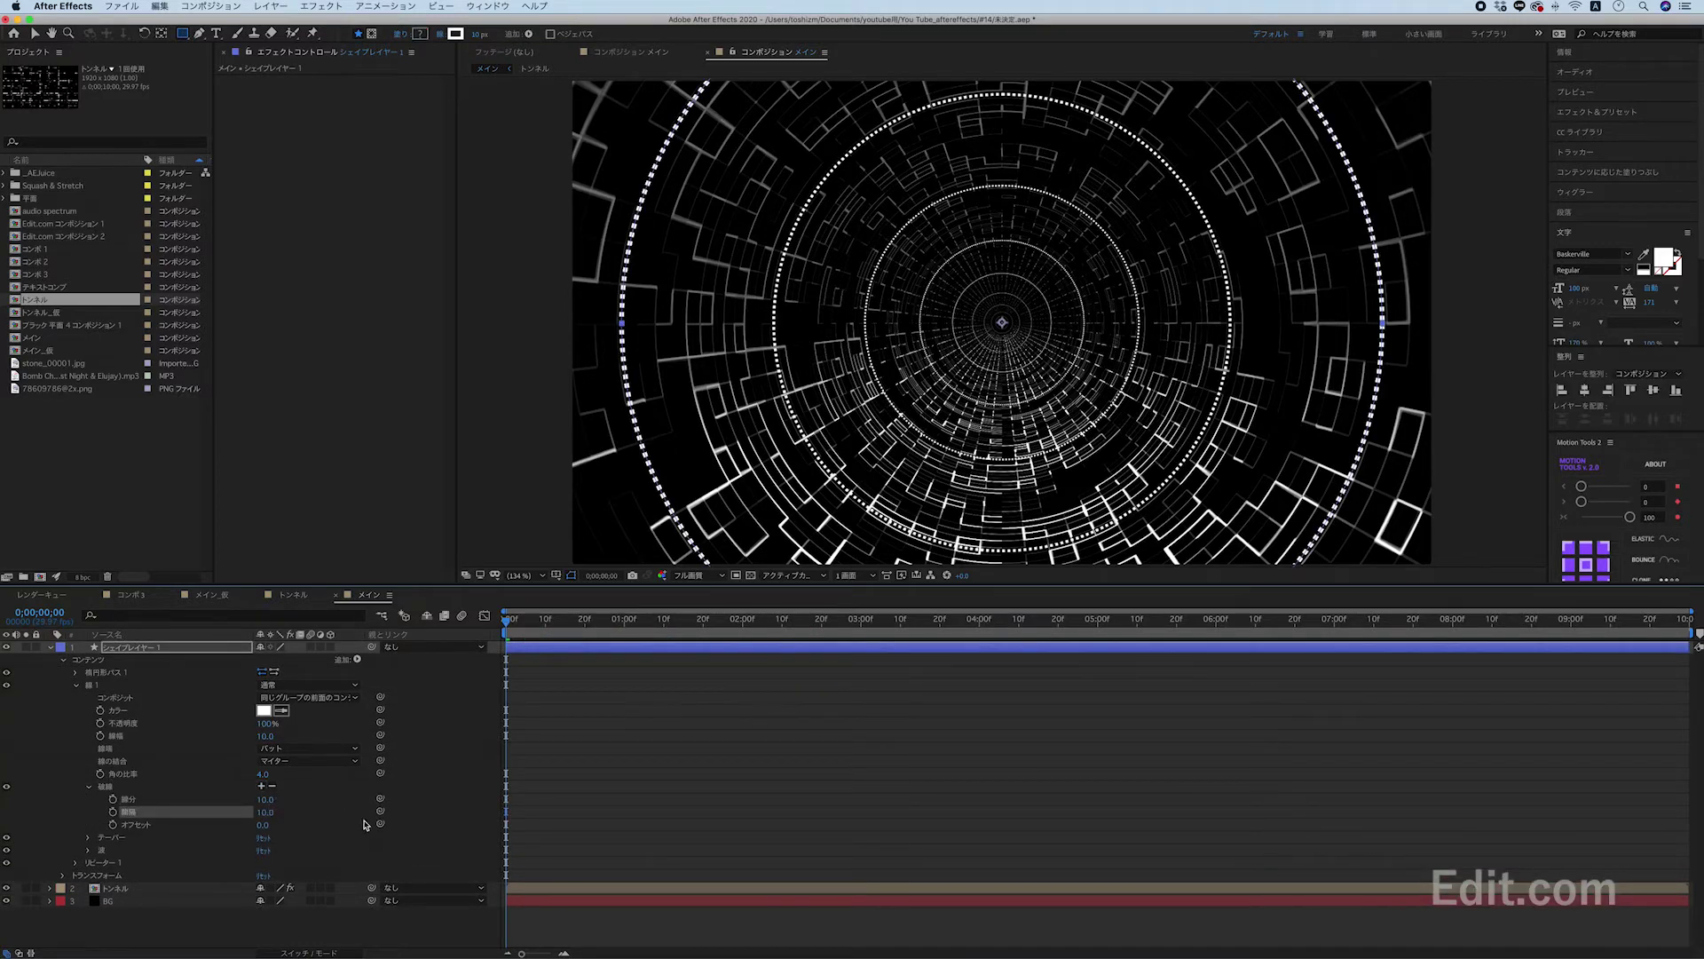
{"action": "left_click_drag", "start_coordinate": [262, 802], "coordinate": [329, 819]}
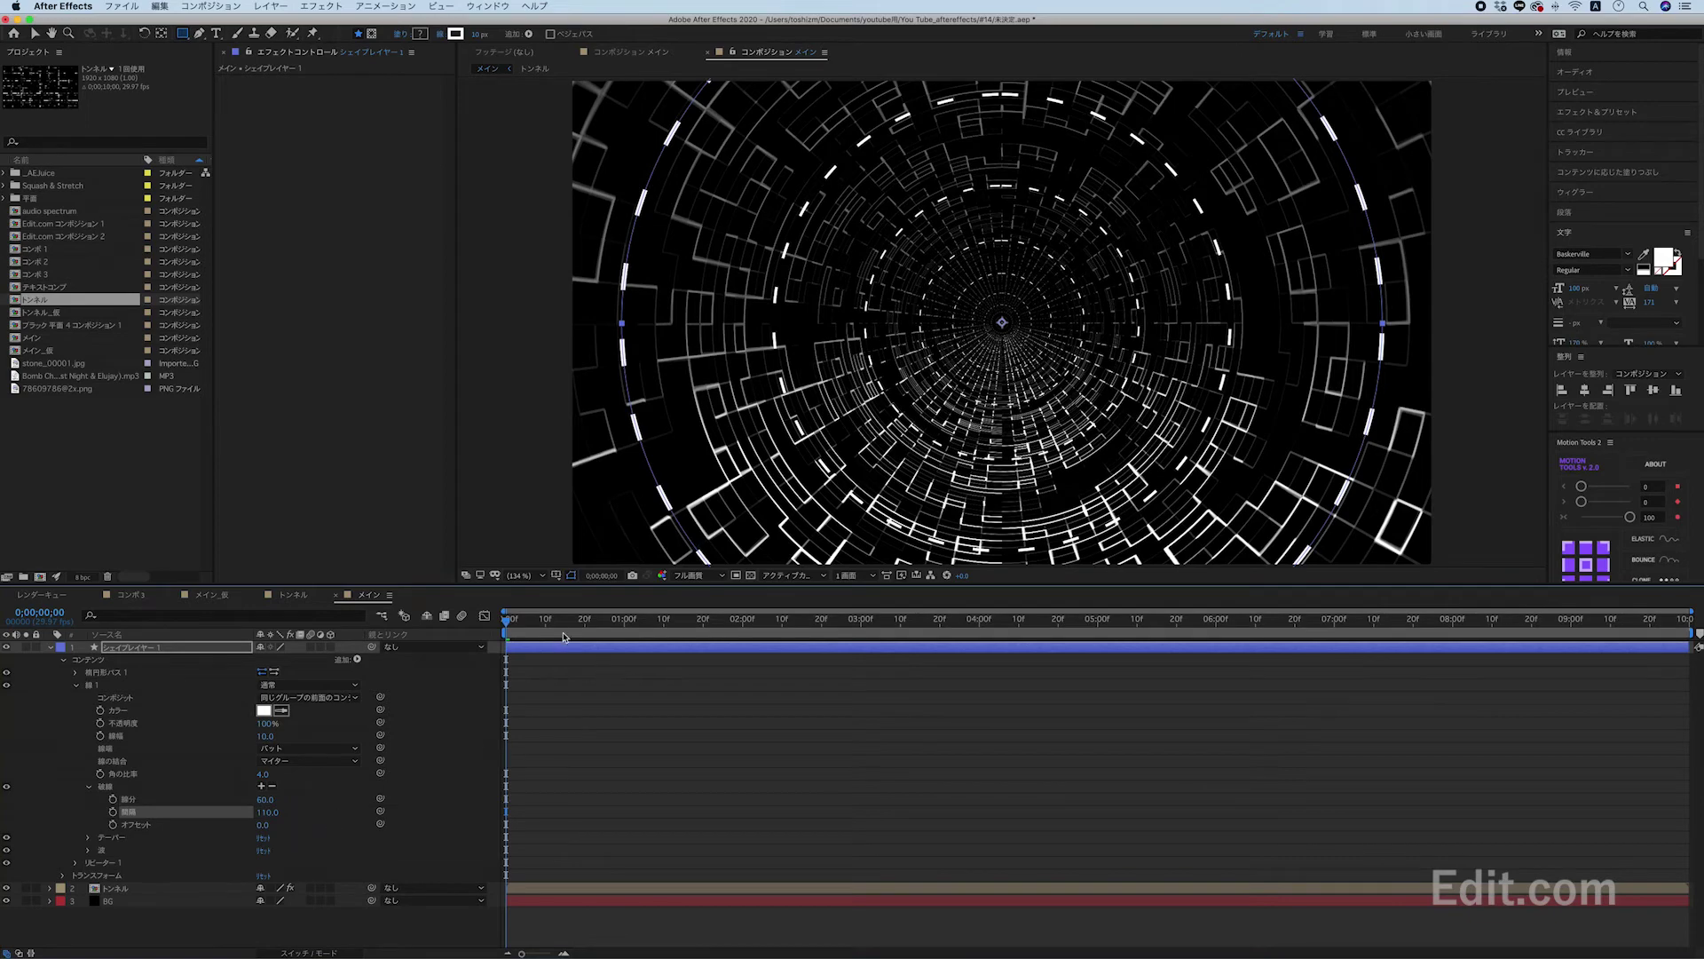
{"action": "mouse_move", "coordinate": [525, 628]}
{"action": "left_mouse_down"}
{"action": "mouse_move", "coordinate": [608, 631]}
{"action": "mouse_move", "coordinate": [508, 626]}
{"action": "left_mouse_up"}
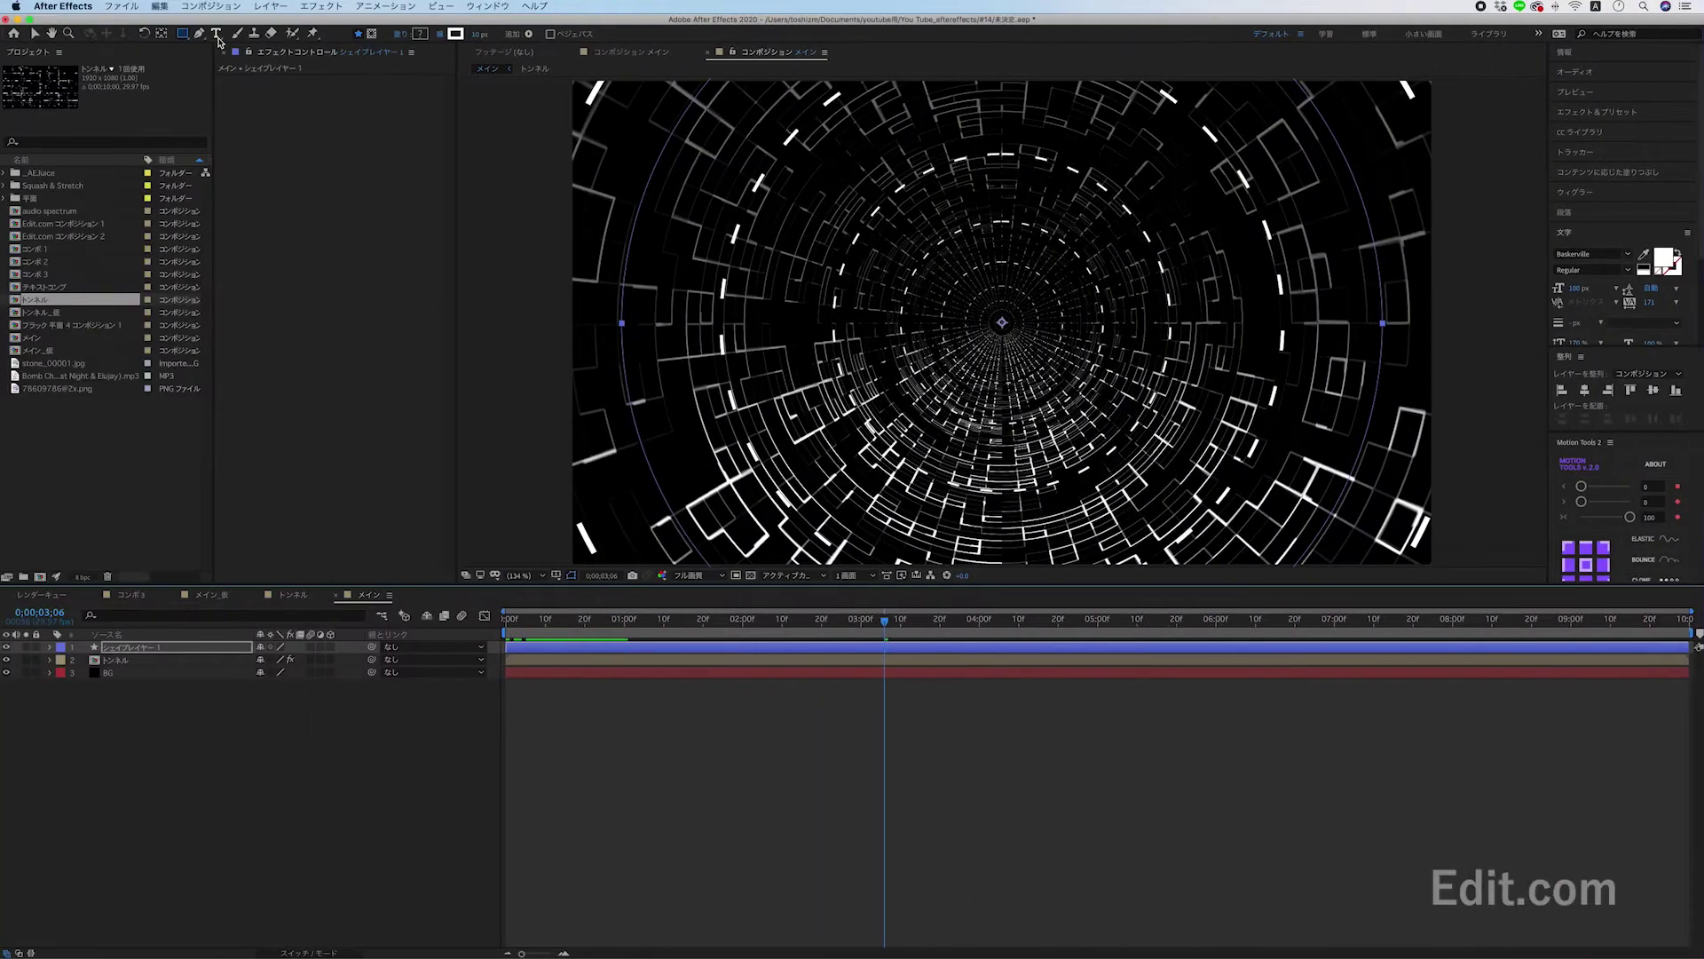
Create an 'Edit.com' text layer and centre it horizontally and vertically in the frame.
{"action": "left_click", "coordinate": [218, 37]}
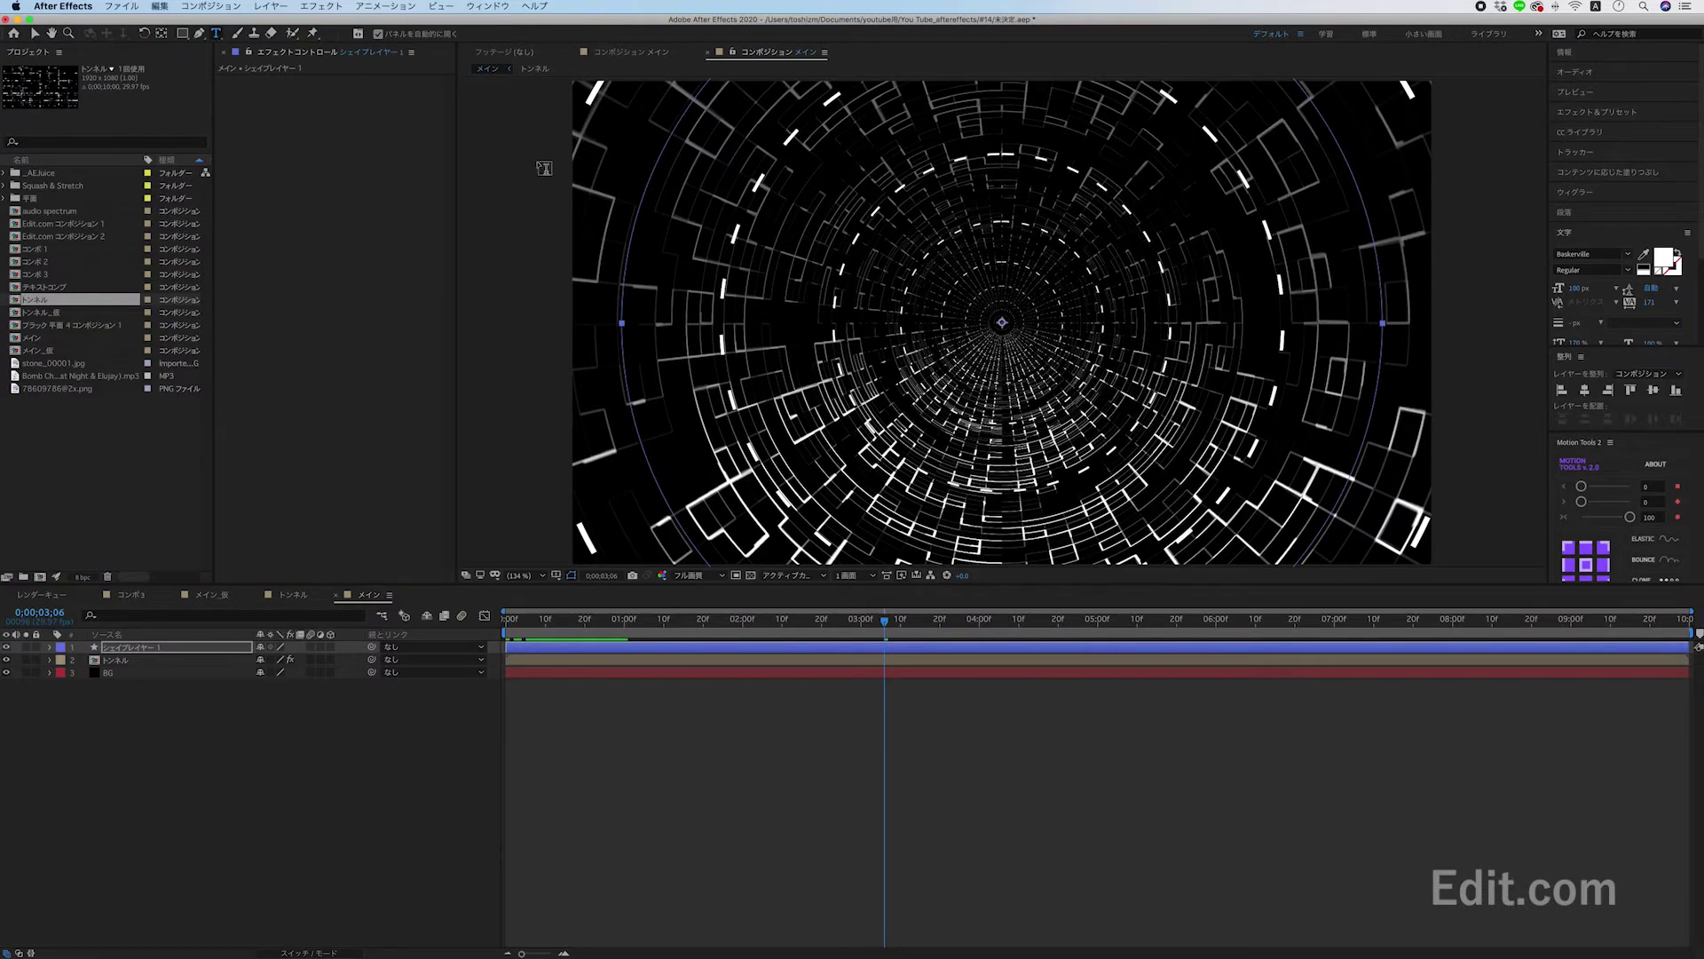
{"action": "left_click", "coordinate": [959, 322]}
{"action": "type", "text": "Edit.com"}
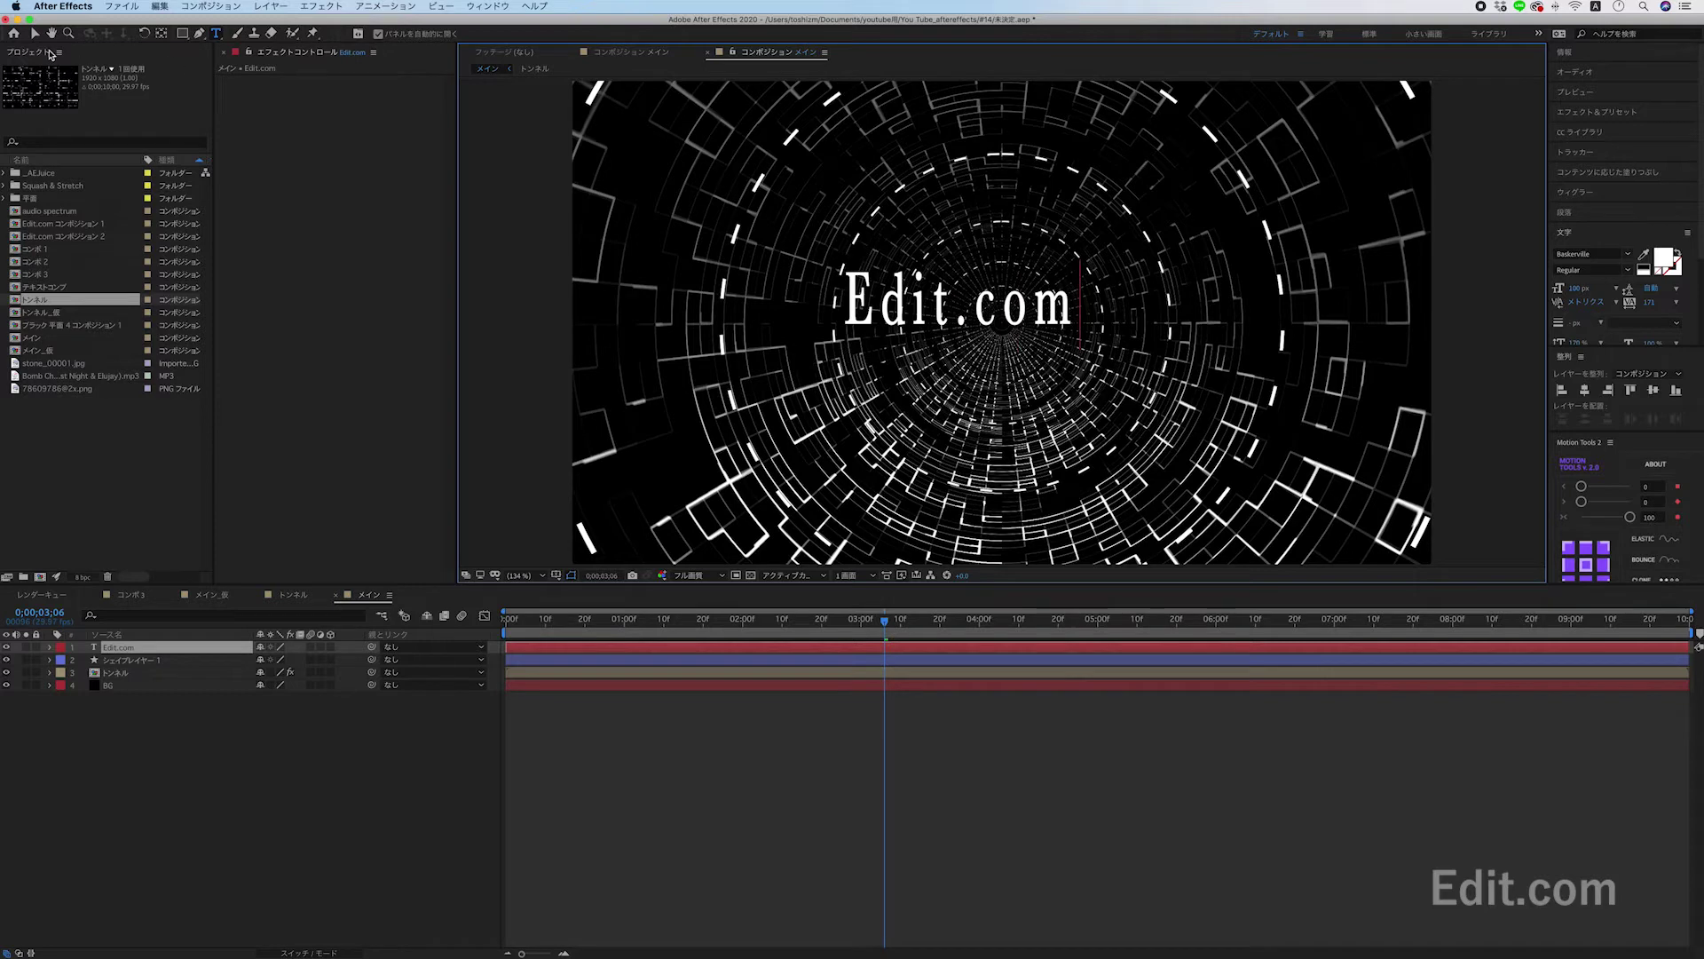
{"action": "left_click", "coordinate": [36, 37]}
{"action": "left_click", "coordinate": [1585, 390]}
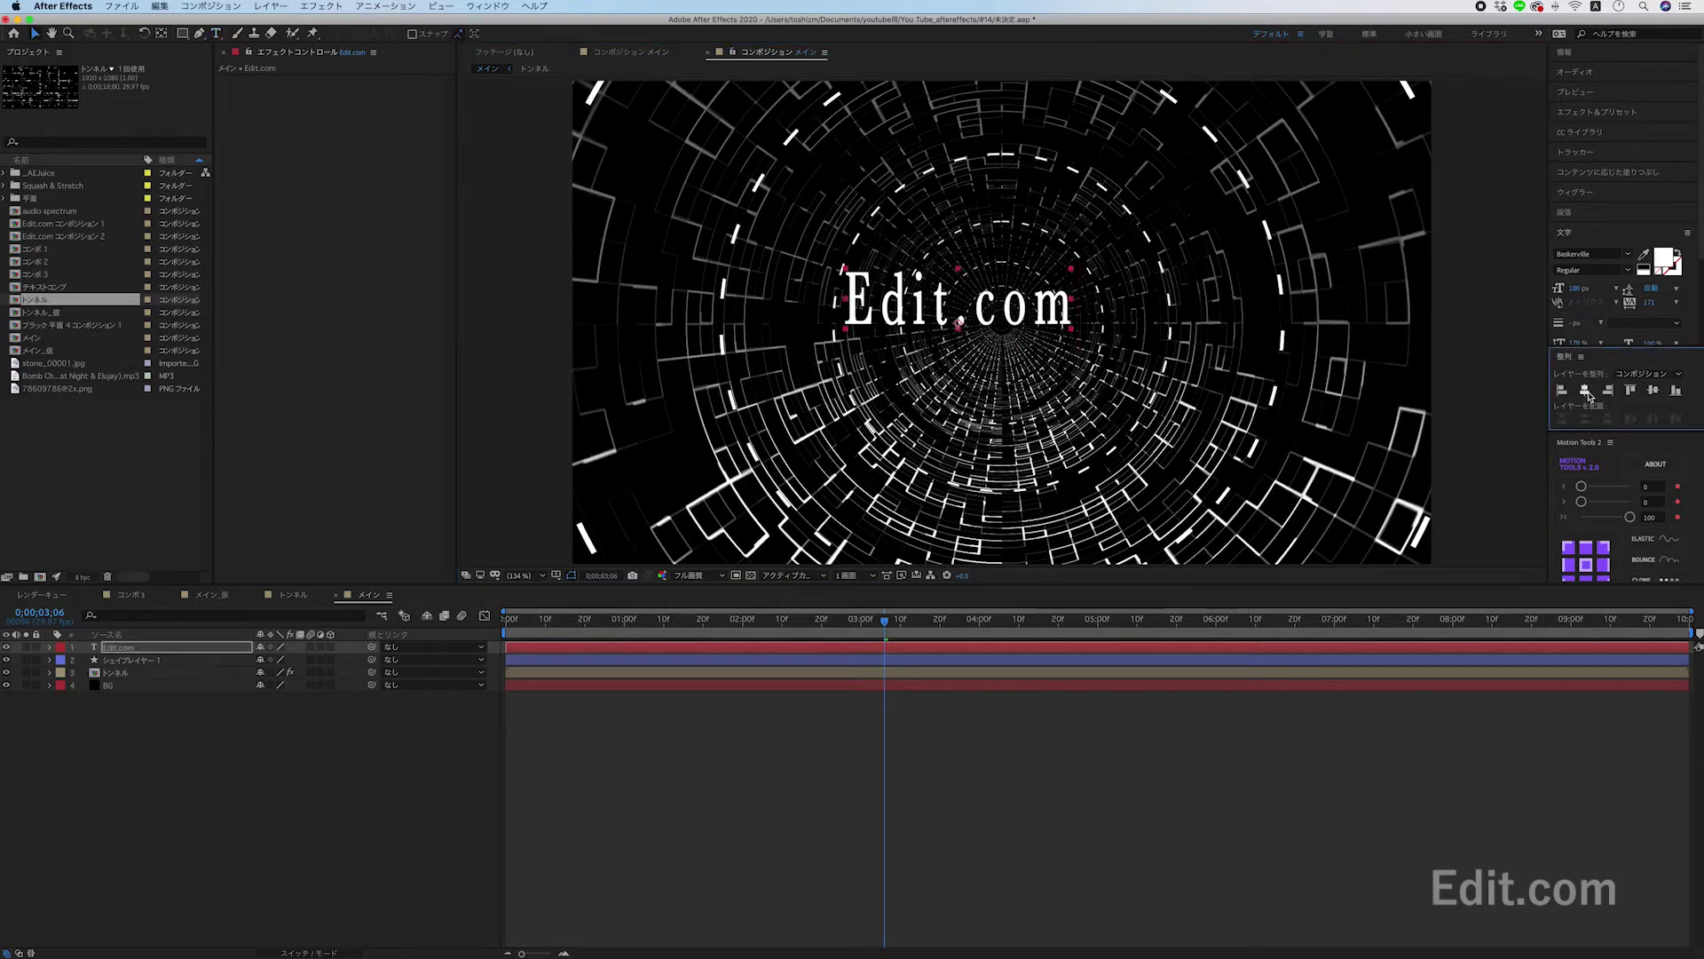
{"action": "left_click", "coordinate": [1653, 391]}
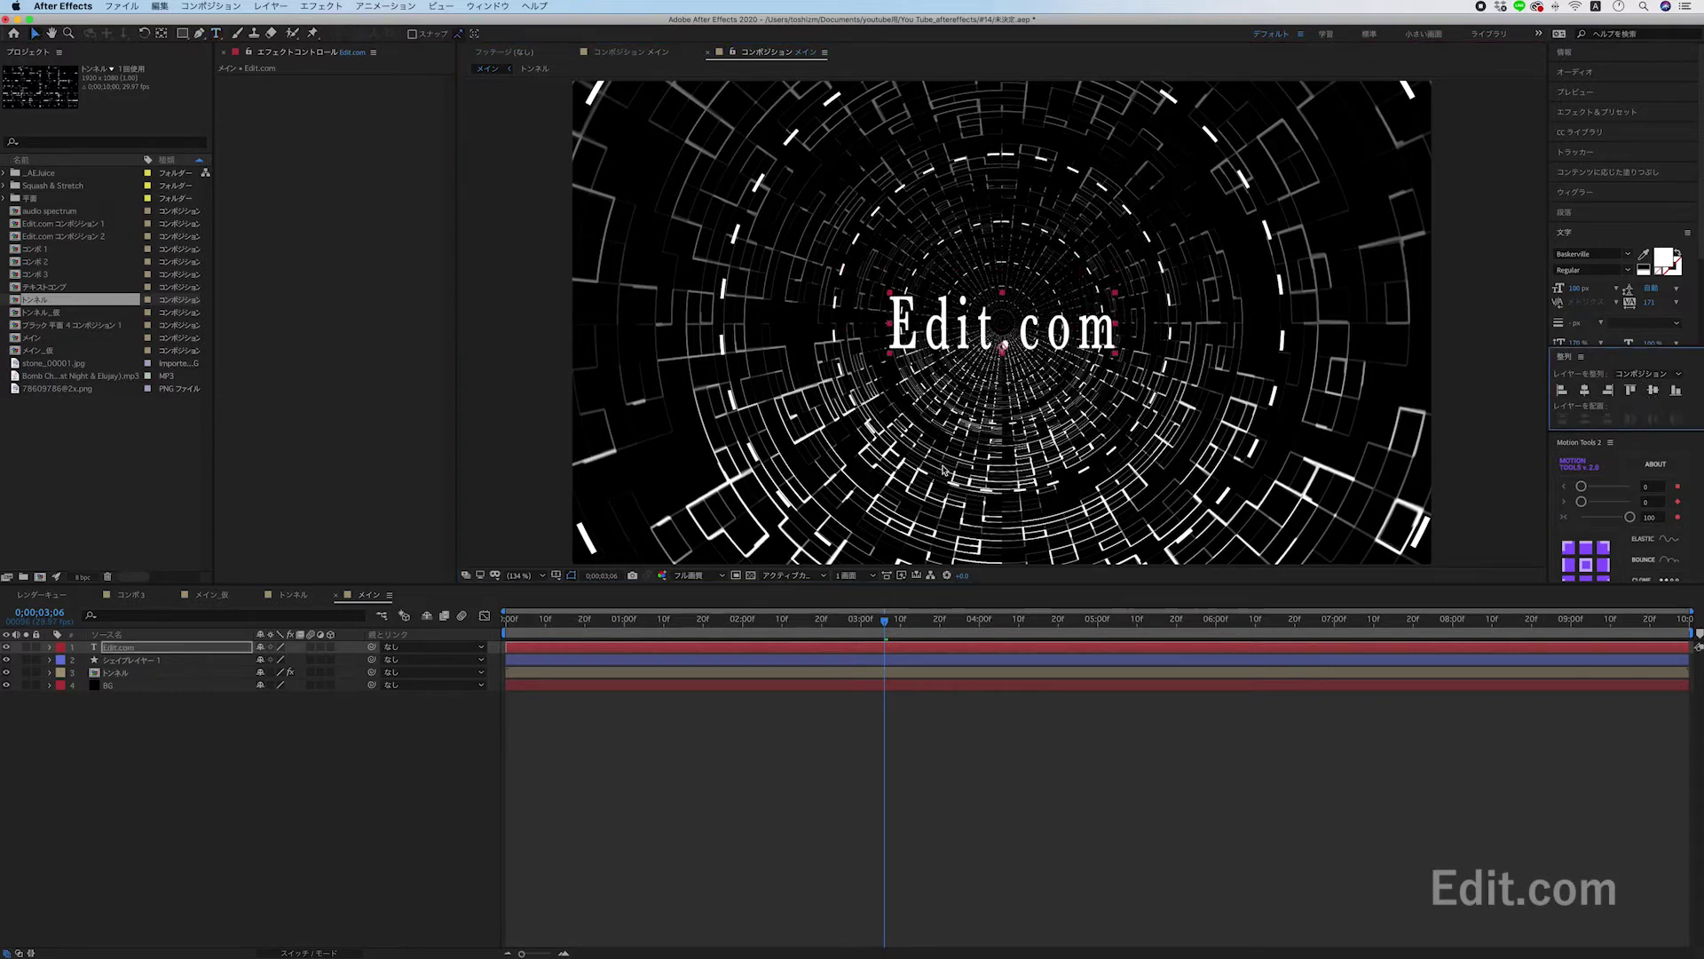
Precompose the Edit.com text layer as テキストコンプ.
{"action": "left_click", "coordinate": [167, 648]}
{"action": "key", "text": "super+shift+c"}
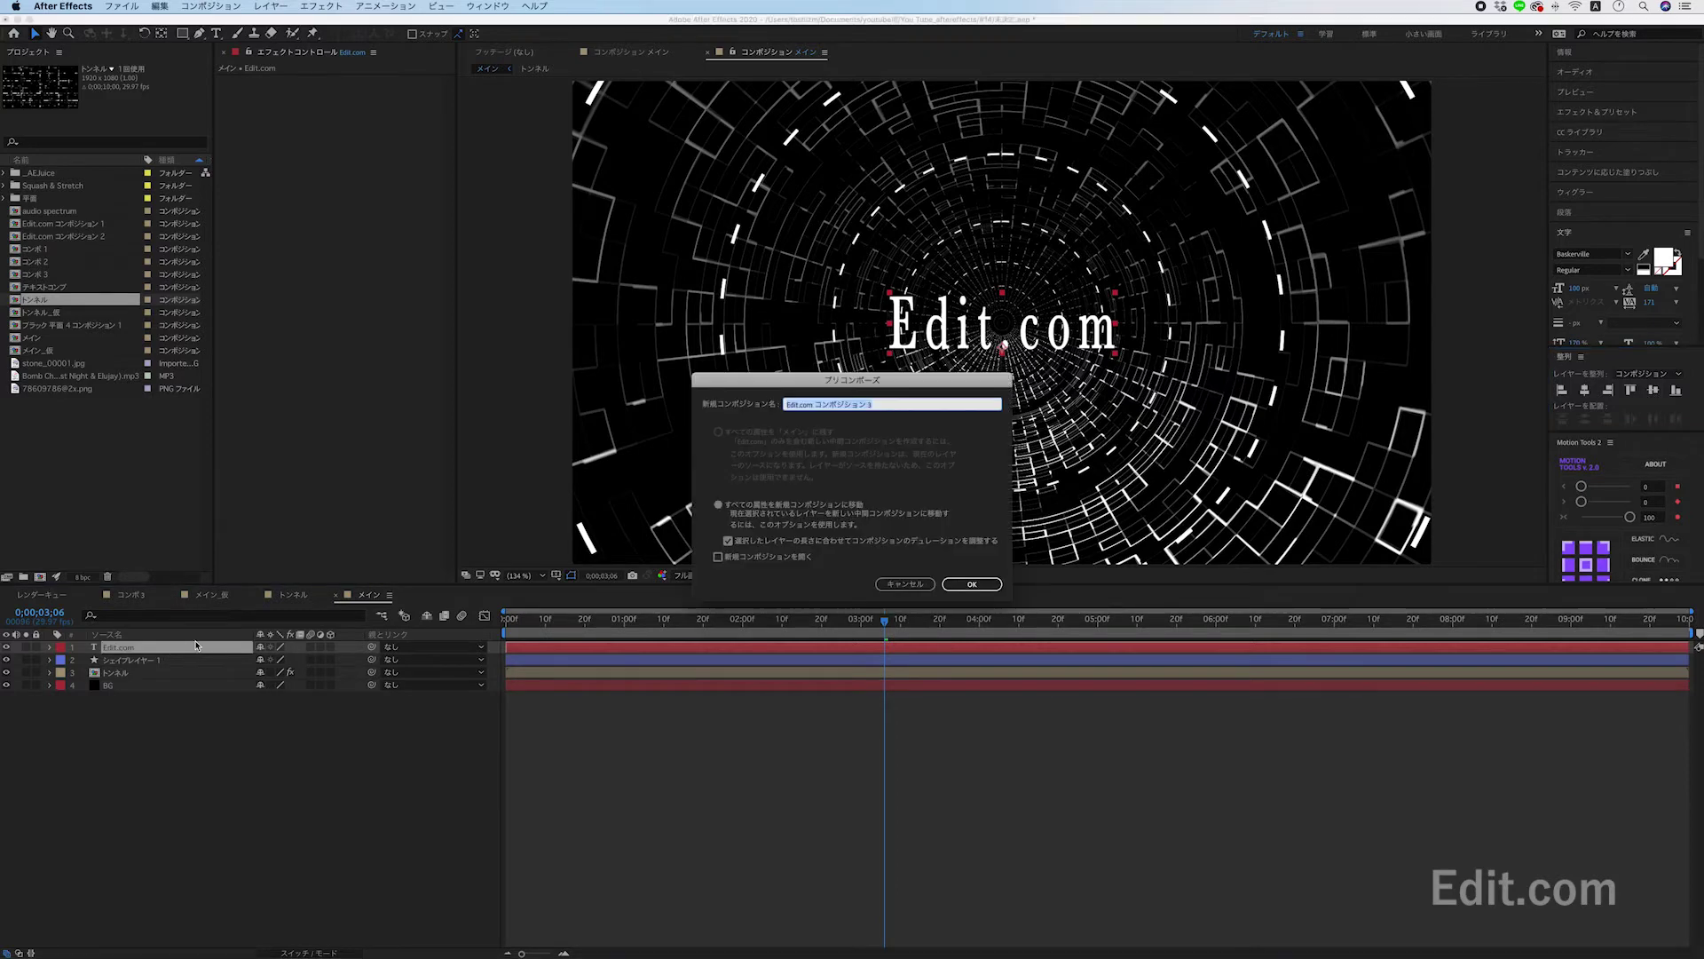
{"action": "type", "text": "tekisutokonpu"}
{"action": "key", "text": "Return"}
{"action": "key", "text": "Return"}
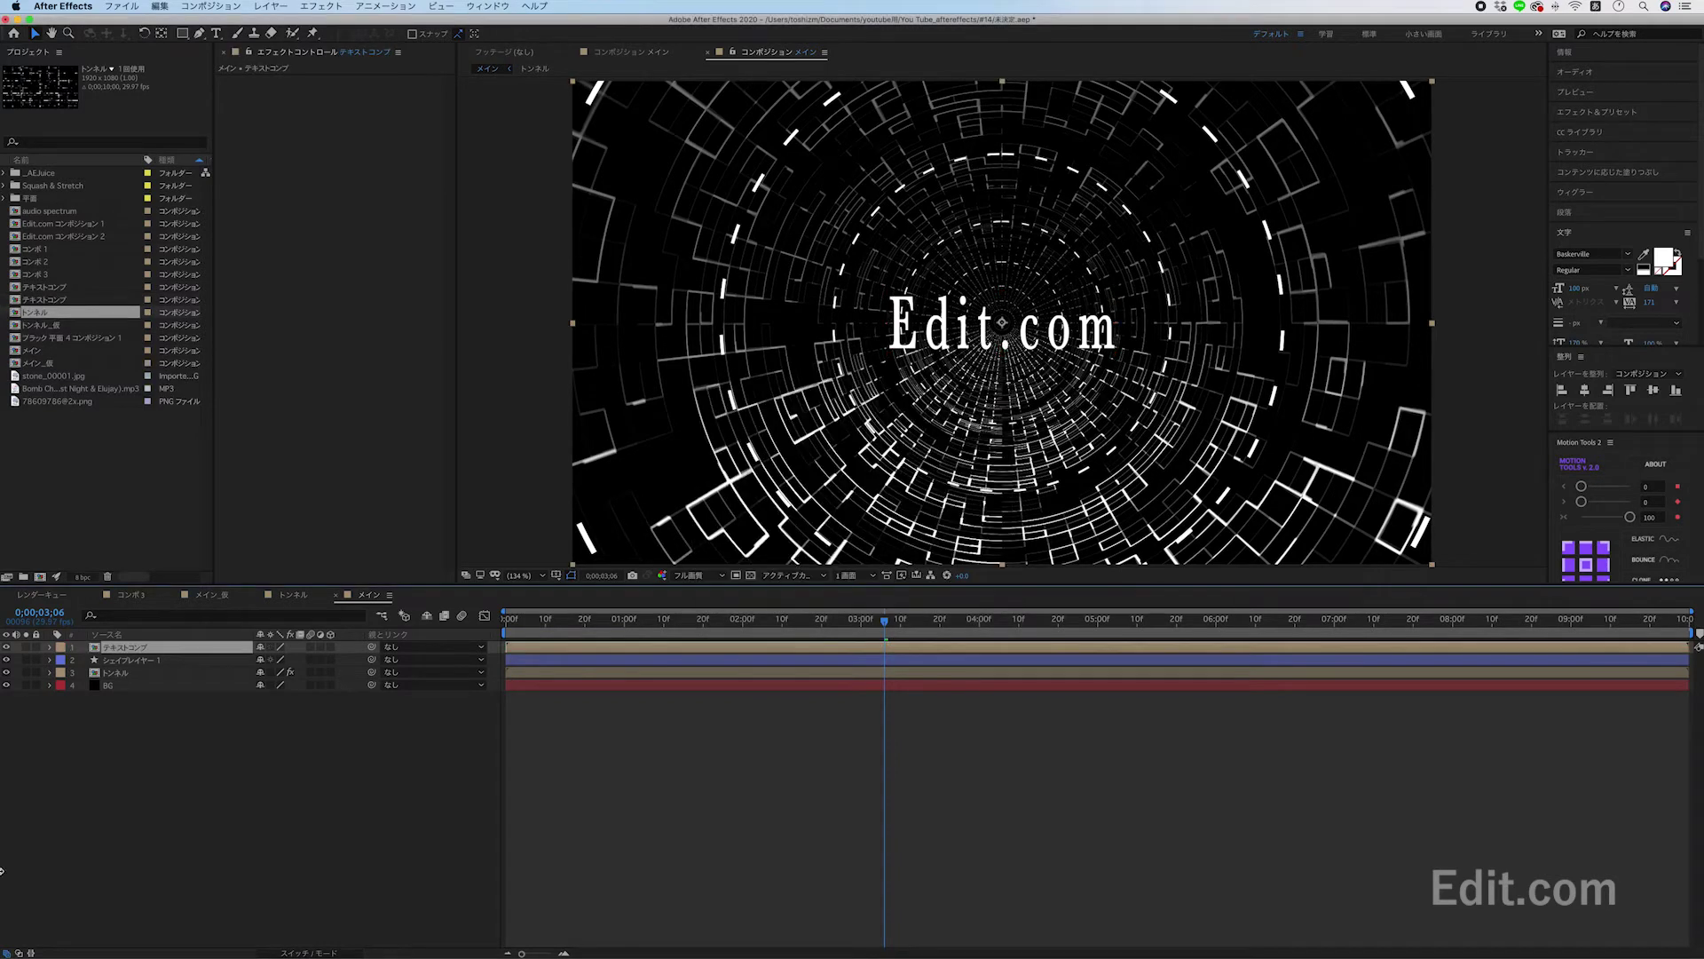
Make the text precomp 3D and push it back into the tunnel to about Z 2500.
{"action": "left_click", "coordinate": [330, 647]}
{"action": "key", "text": "p"}
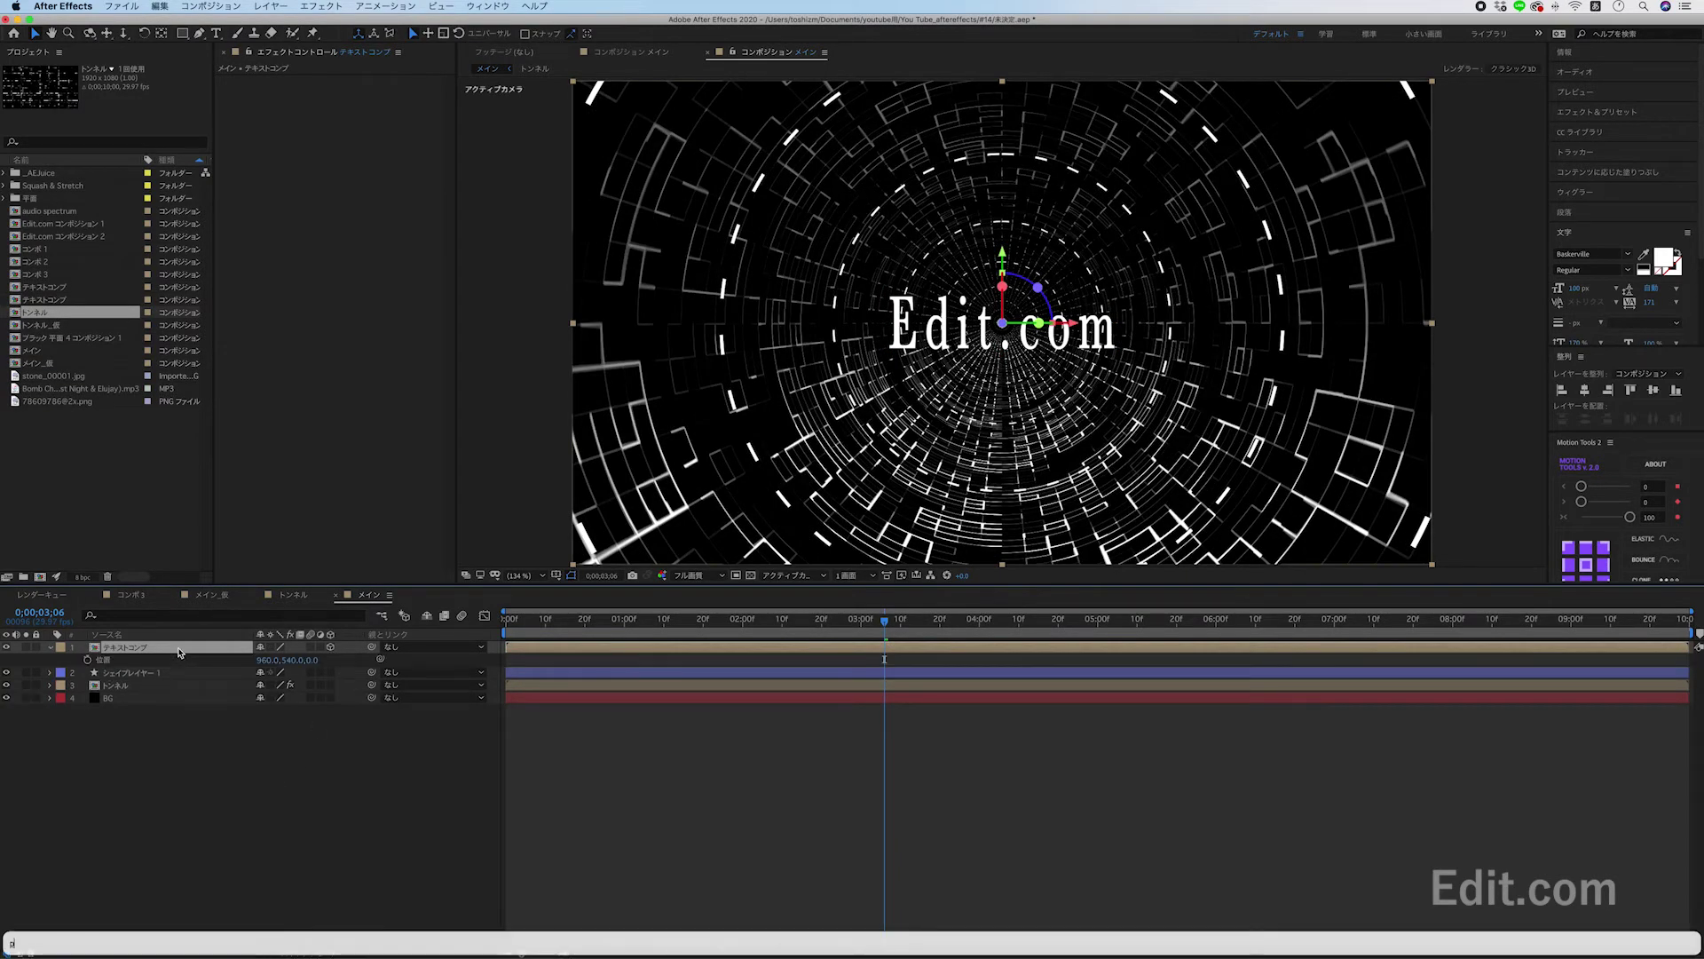
{"action": "left_click_drag", "start_coordinate": [313, 662], "coordinate": [435, 662]}
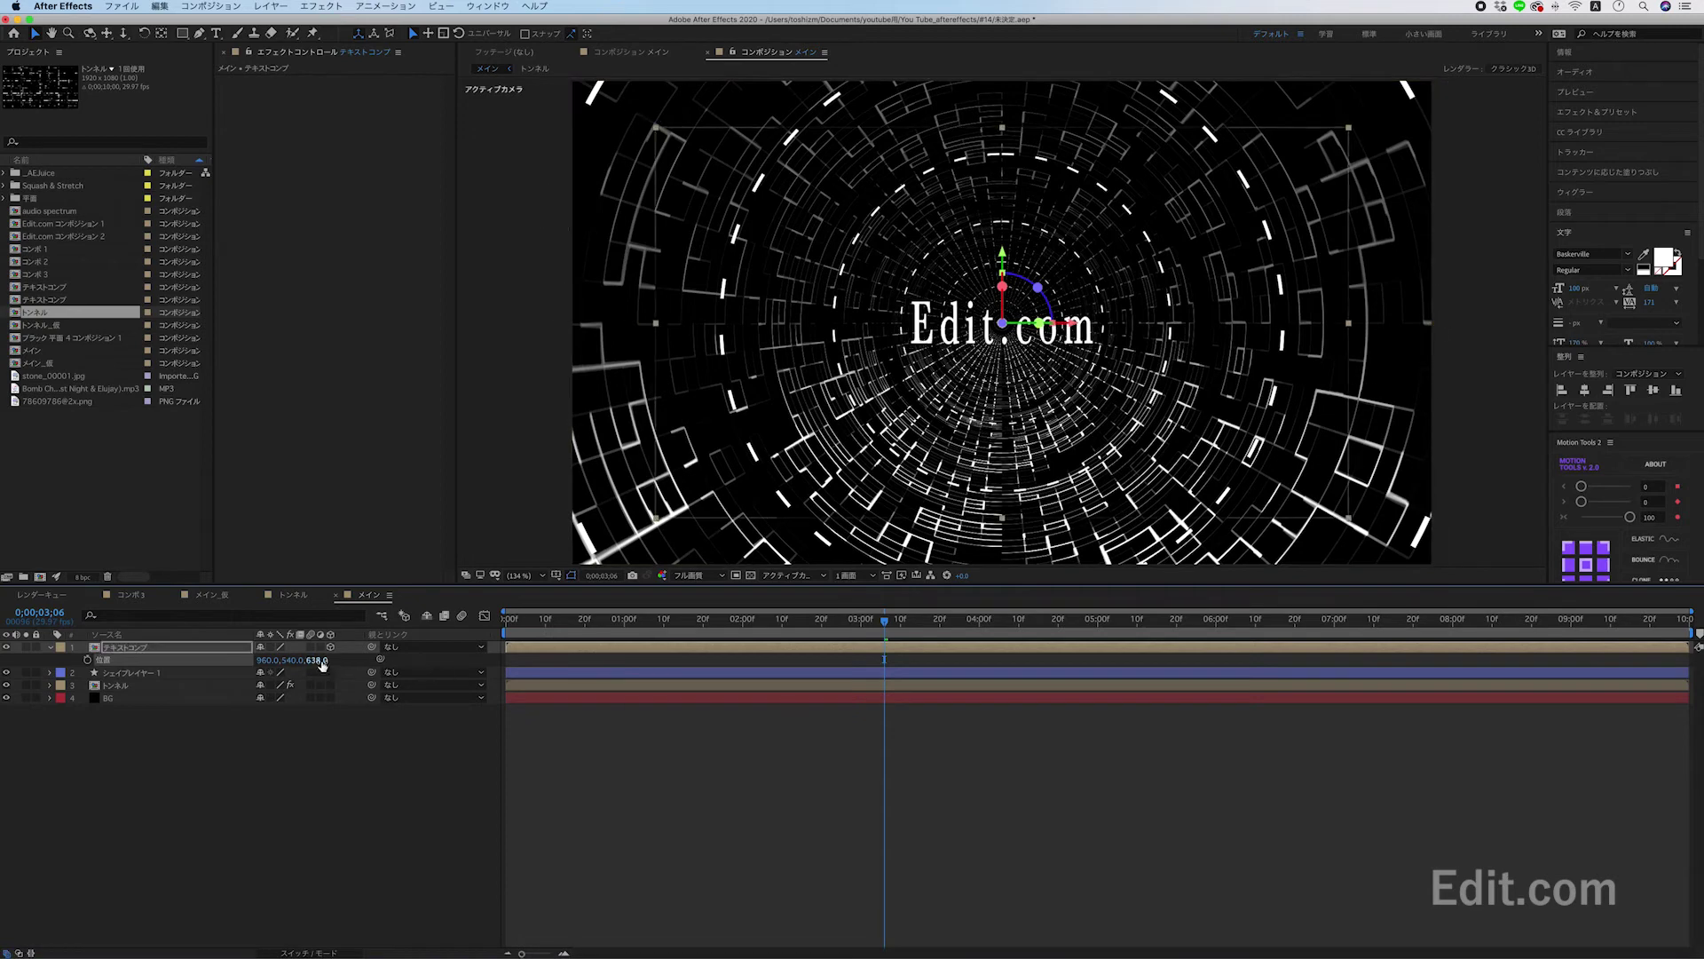
{"action": "left_click_drag", "start_coordinate": [596, 672], "coordinate": [1205, 689]}
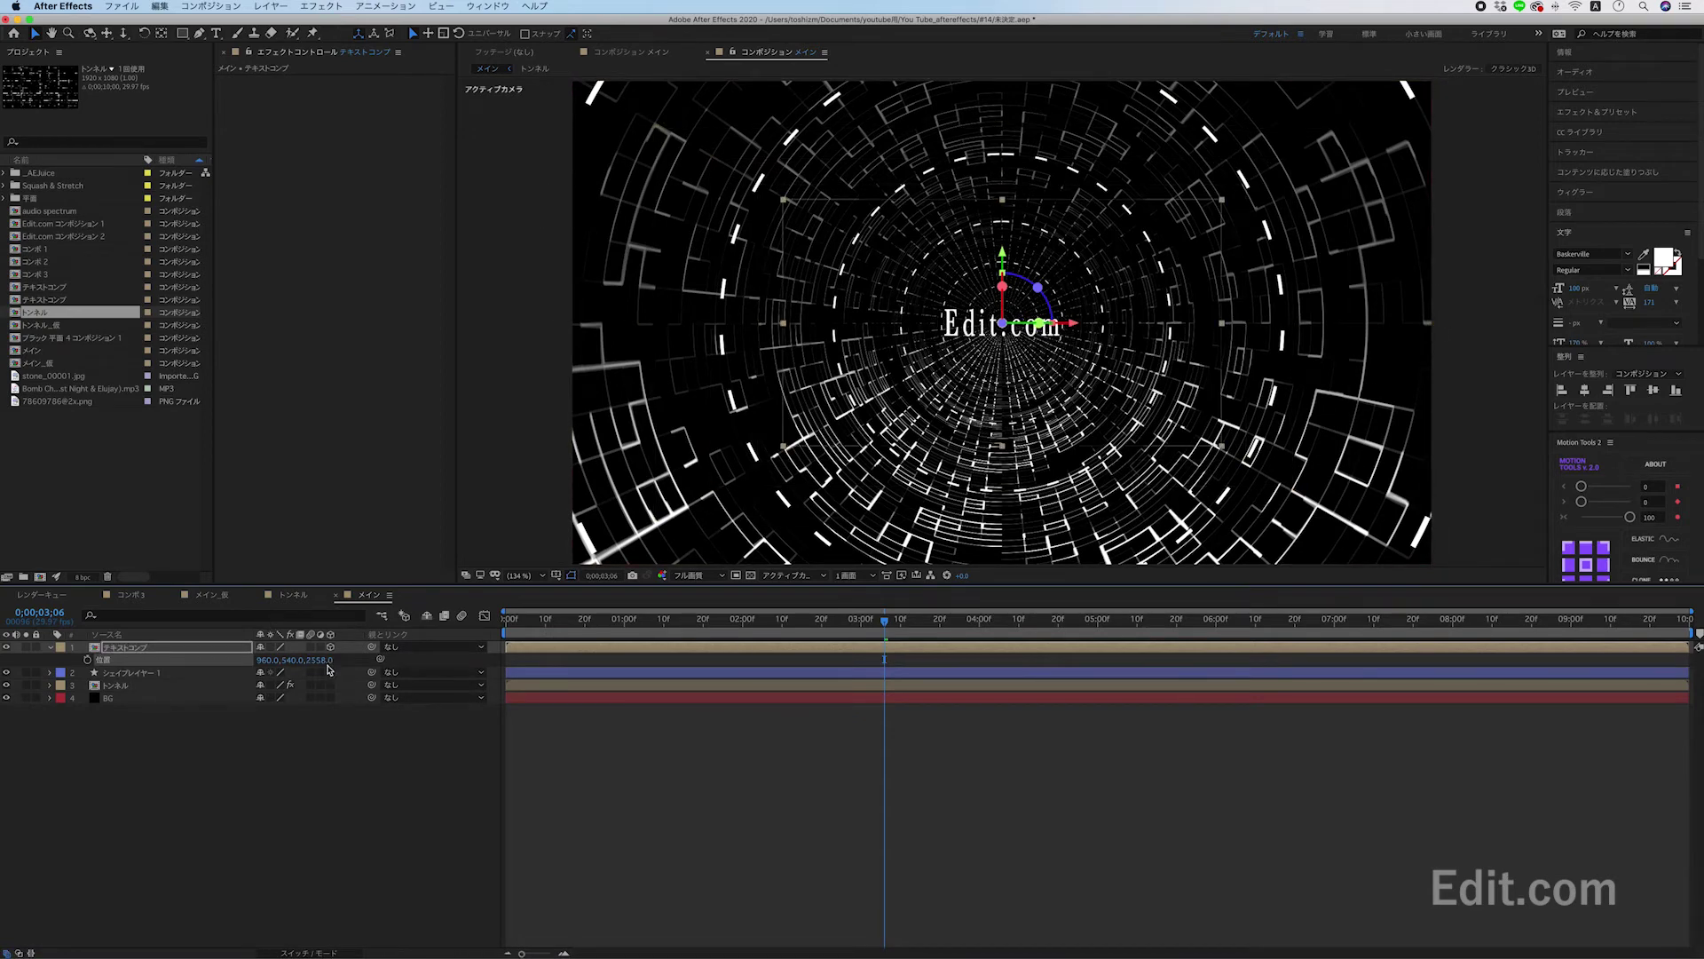
{"action": "left_click_drag", "start_coordinate": [320, 661], "coordinate": [300, 666]}
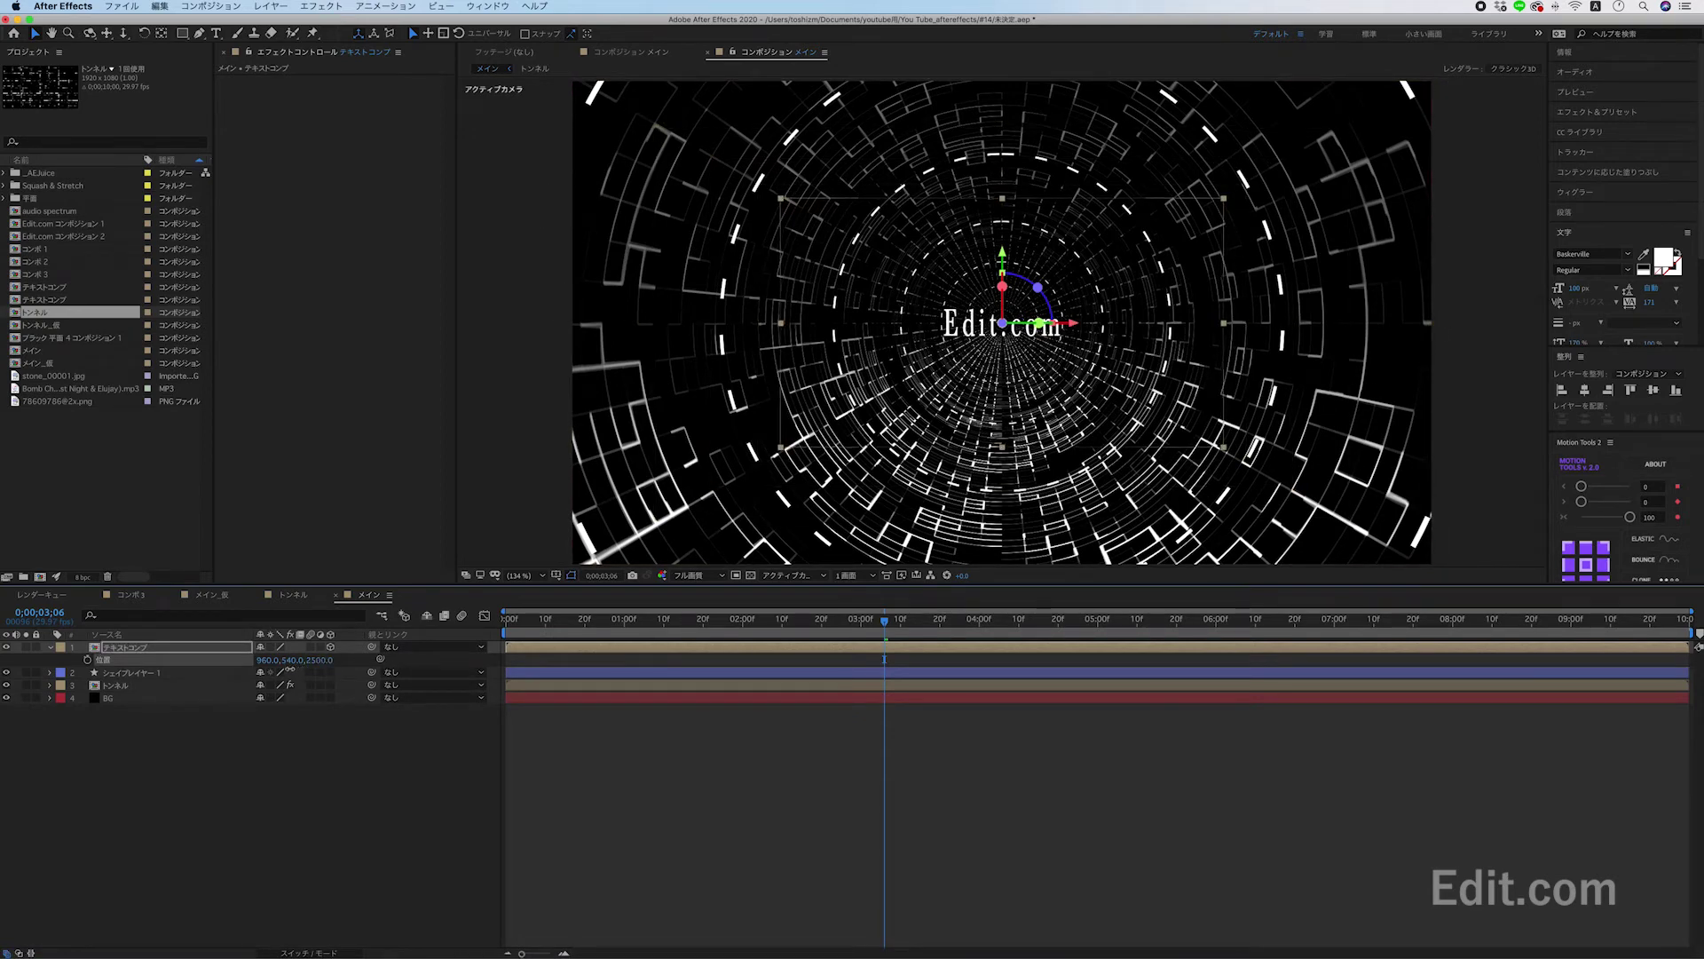
{"action": "left_click", "coordinate": [442, 763]}
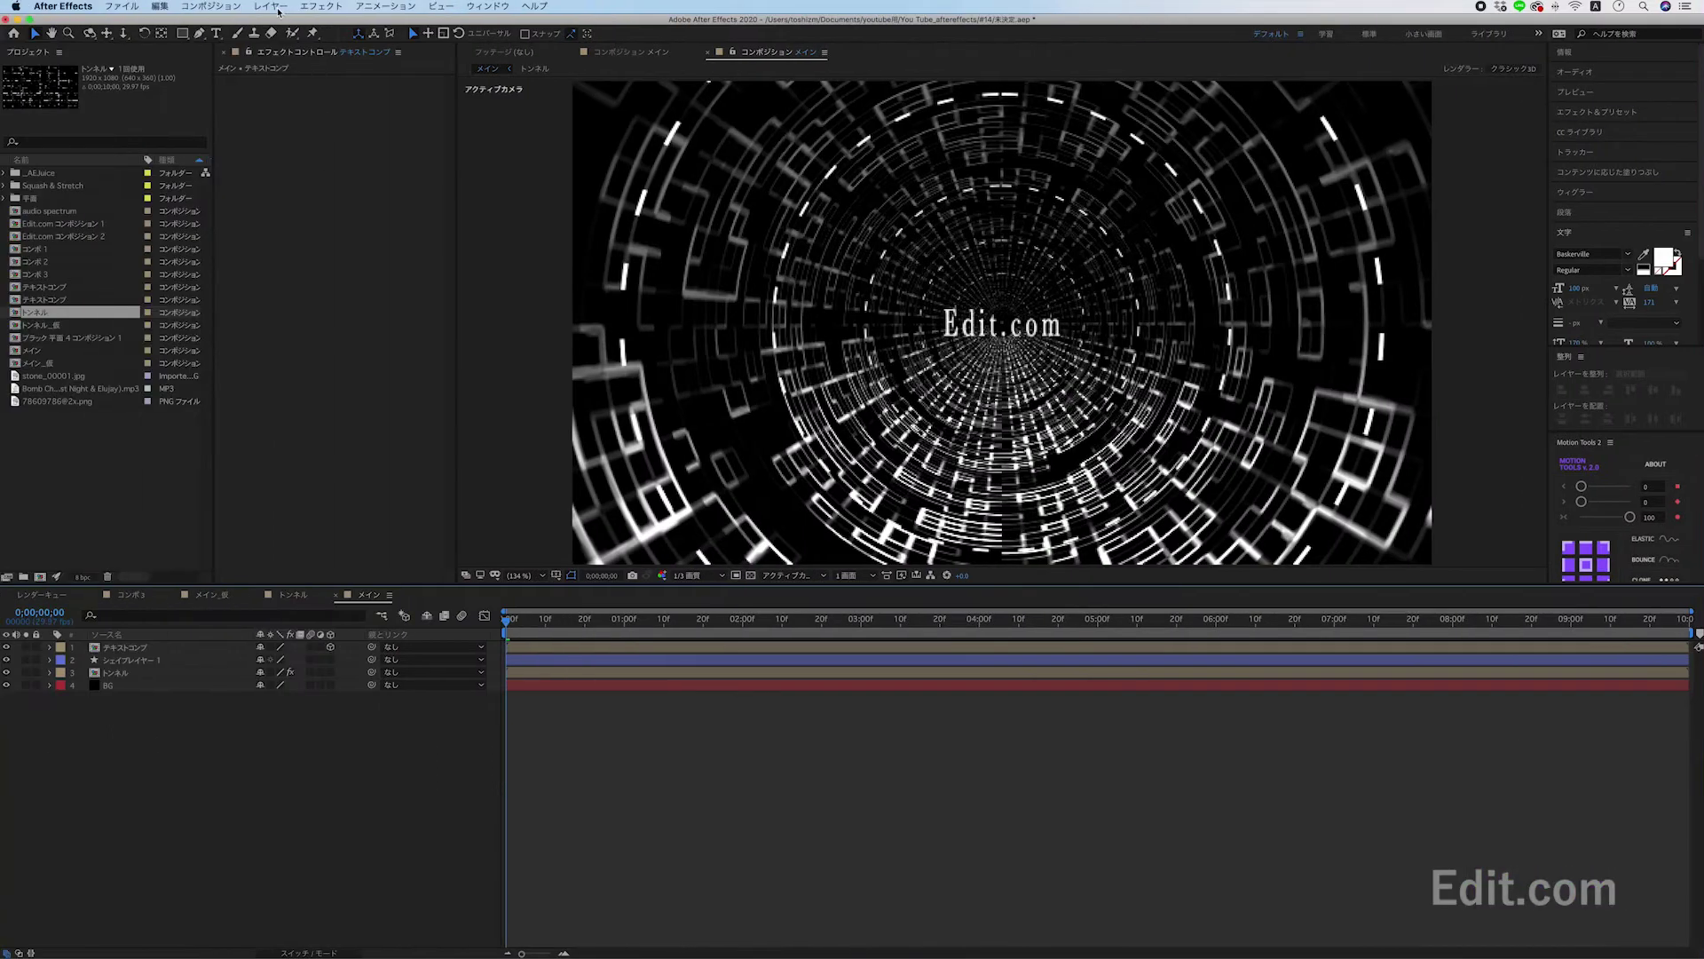
Add a new camera using the 28mm preset.
{"action": "left_click", "coordinate": [278, 11]}
{"action": "mouse_move", "coordinate": [284, 23]}
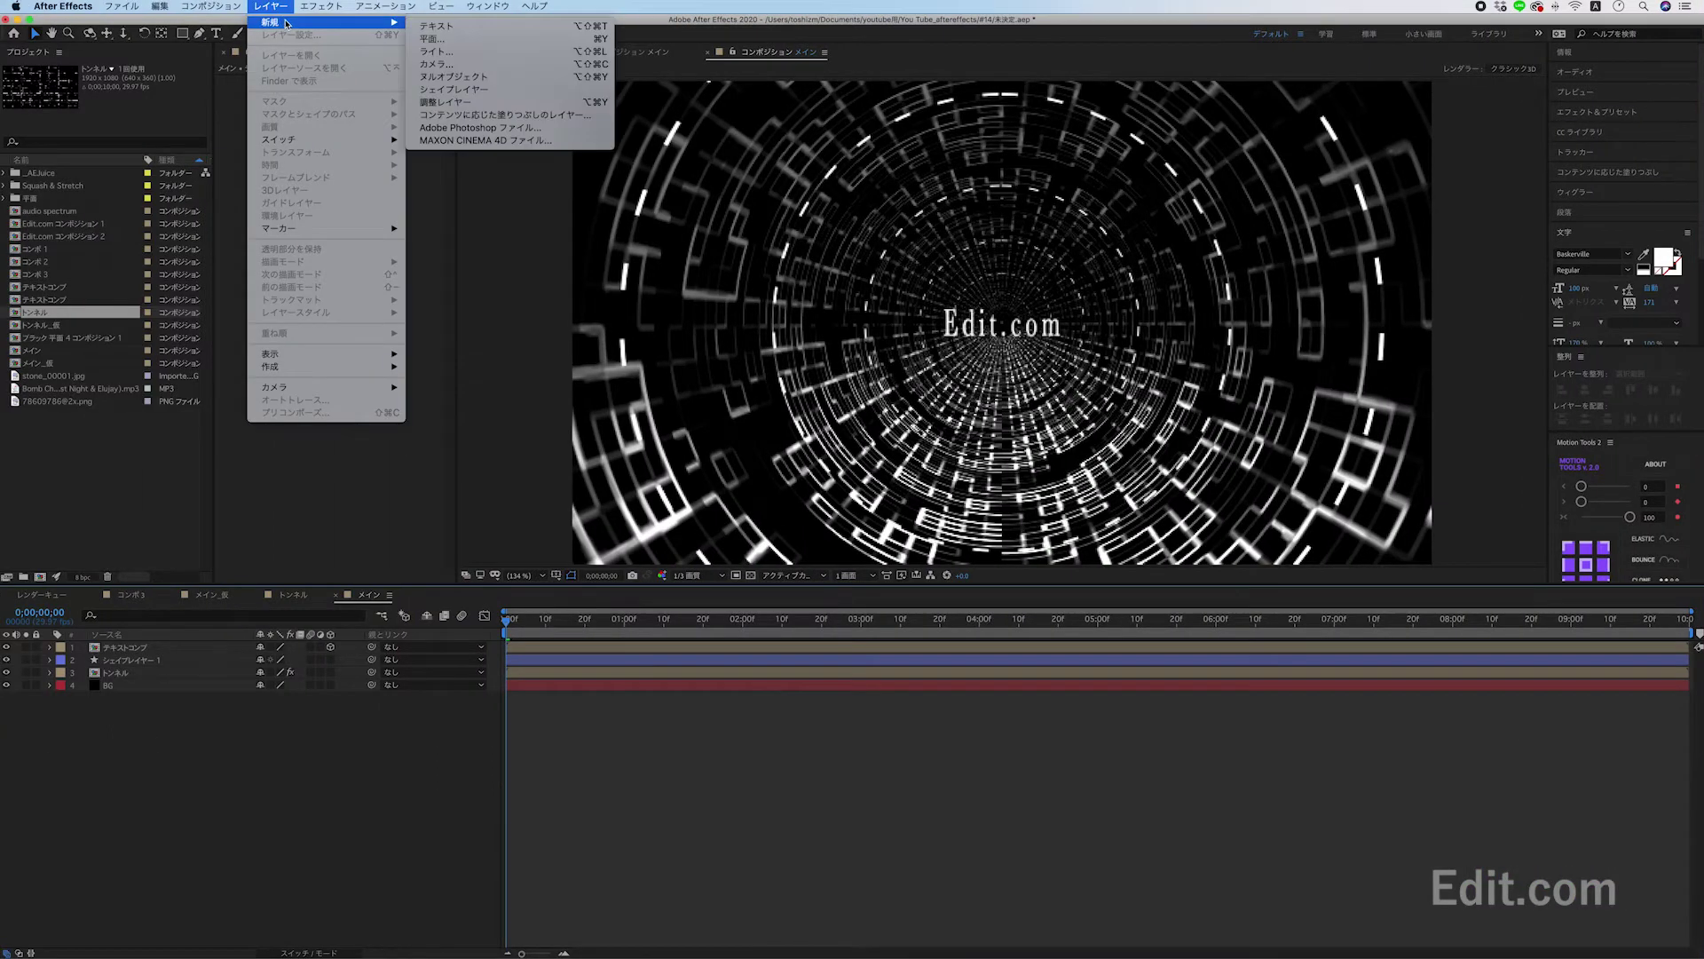
{"action": "left_click", "coordinate": [480, 66]}
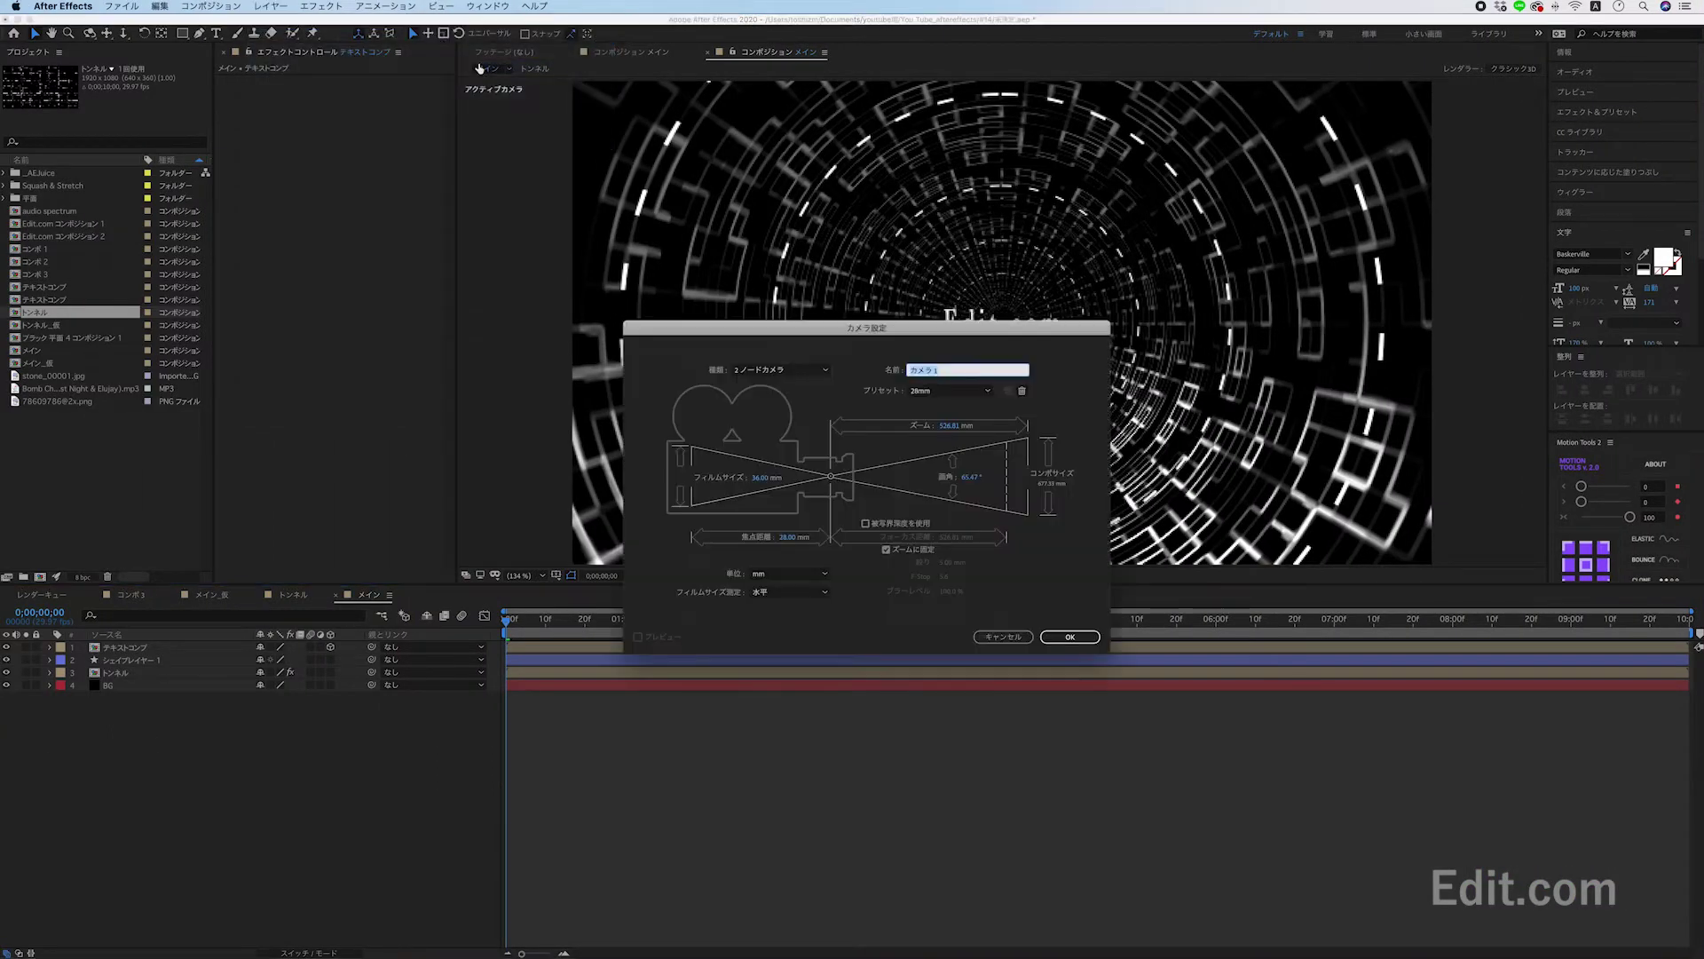
{"action": "left_click", "coordinate": [948, 391]}
{"action": "left_click", "coordinate": [934, 469]}
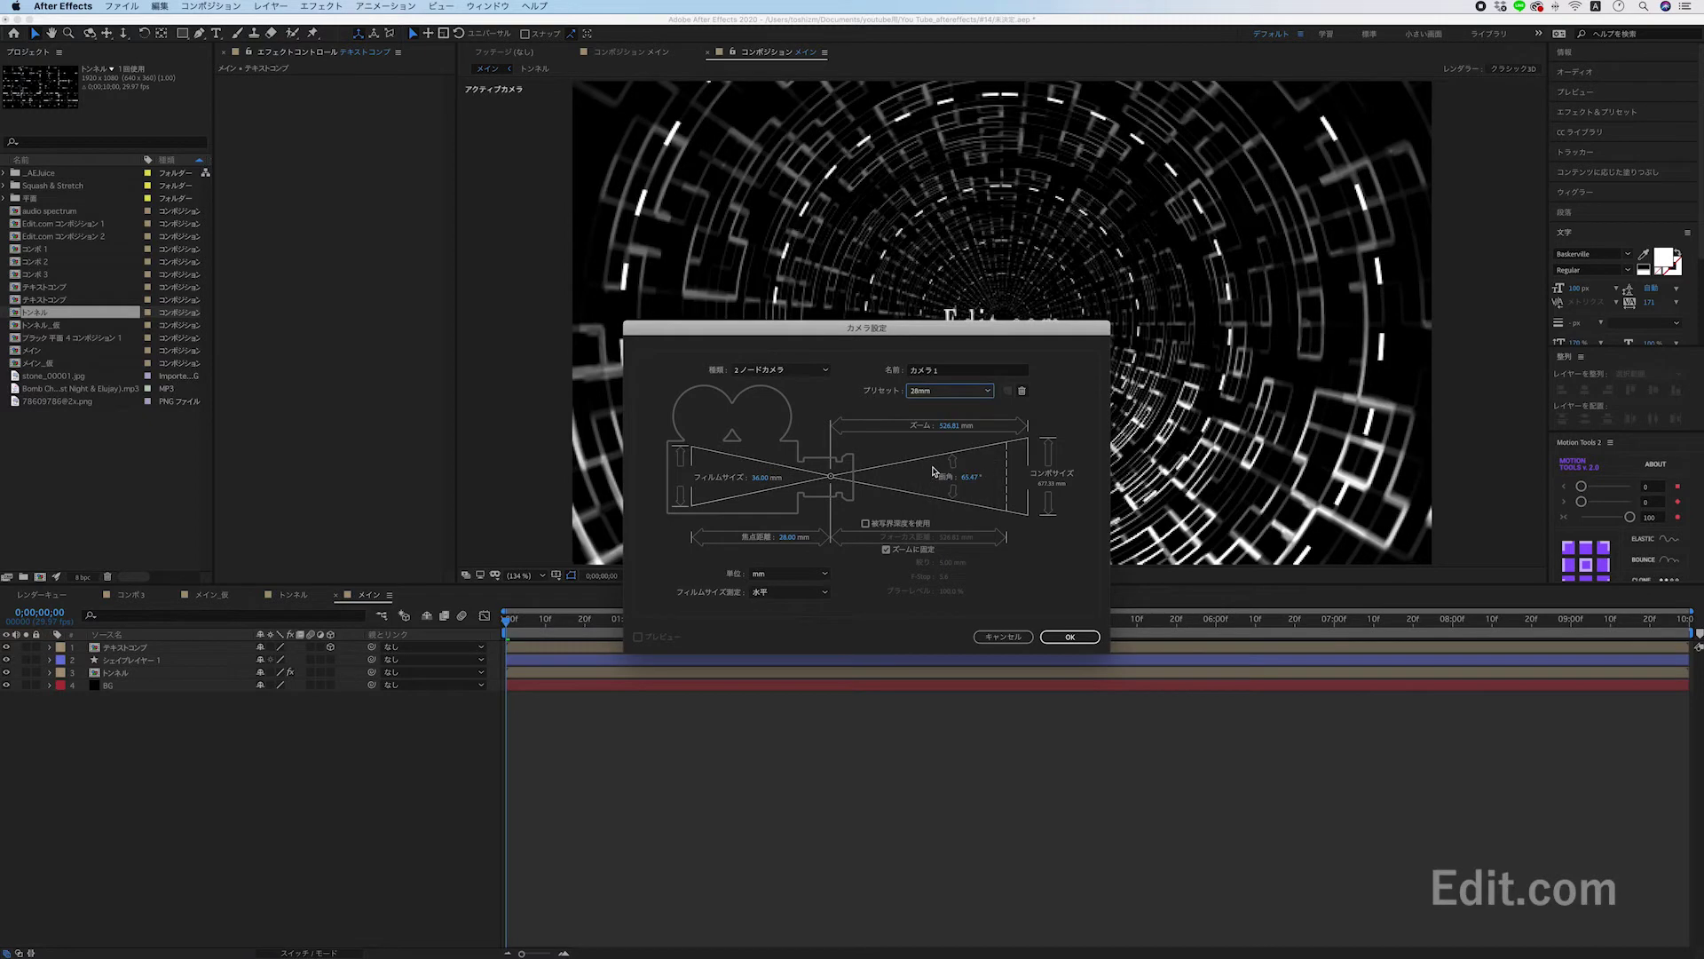
{"action": "left_click", "coordinate": [1067, 636]}
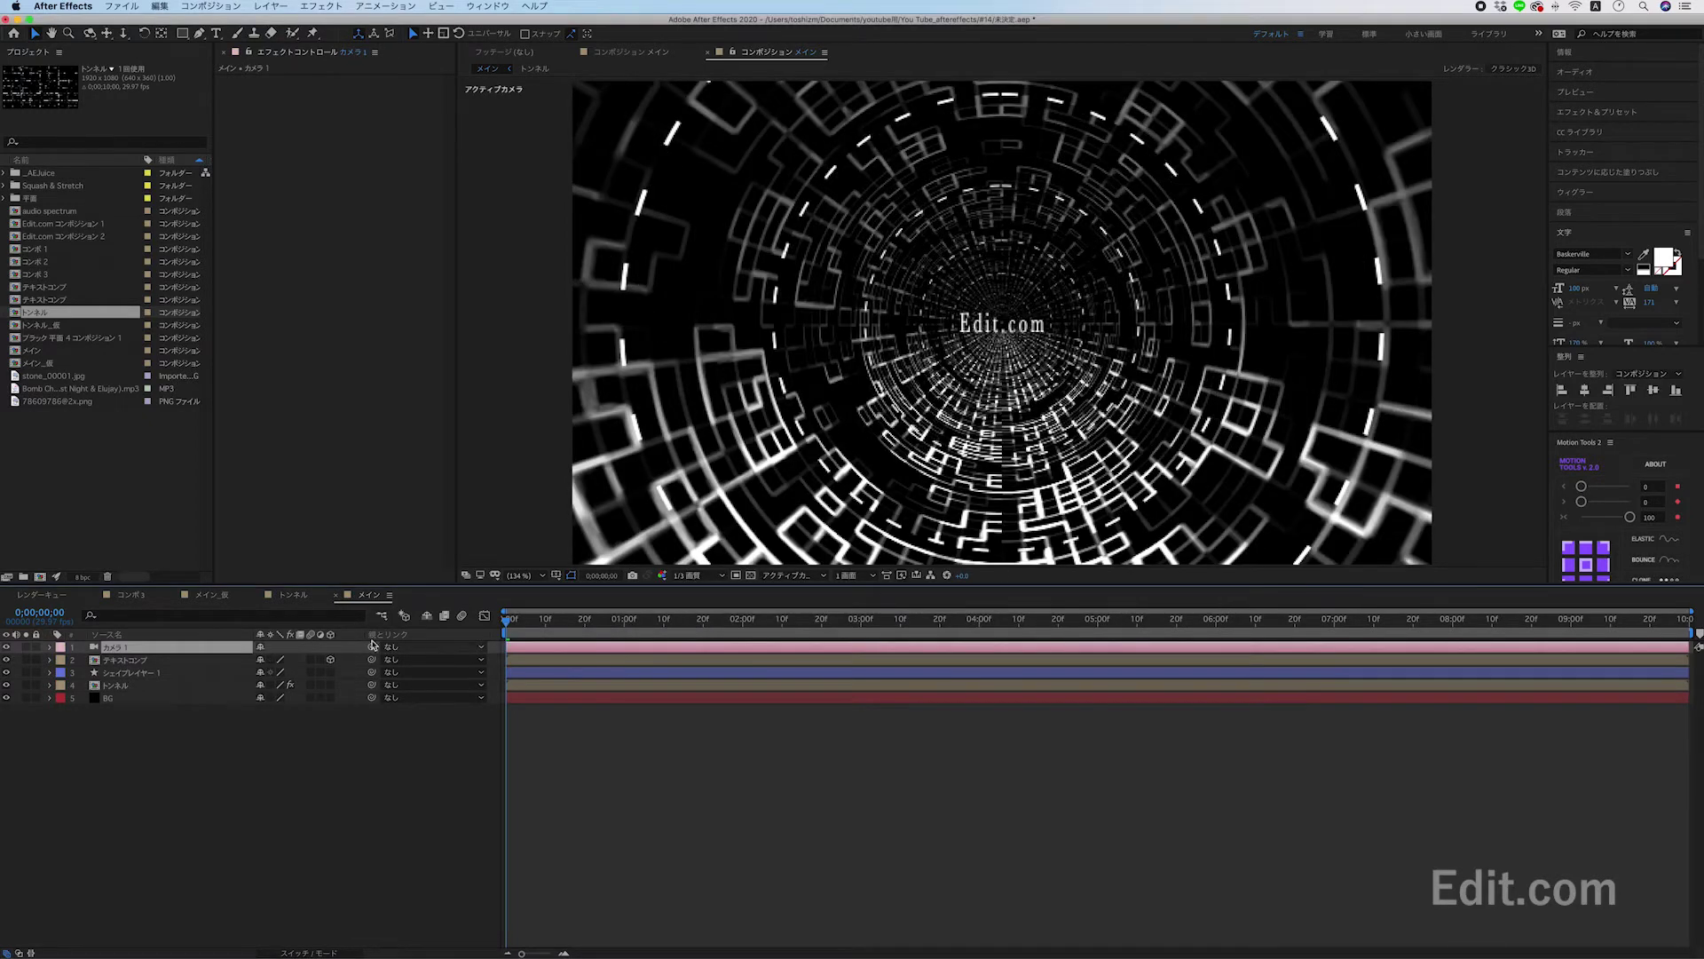
Change the text comp's Z position to enlarge the Edit.com text.
{"action": "left_click", "coordinate": [154, 661]}
{"action": "key", "text": "p"}
{"action": "left_click", "coordinate": [320, 673]}
{"action": "key", "text": "Return"}
{"action": "left_click", "coordinate": [449, 799]}
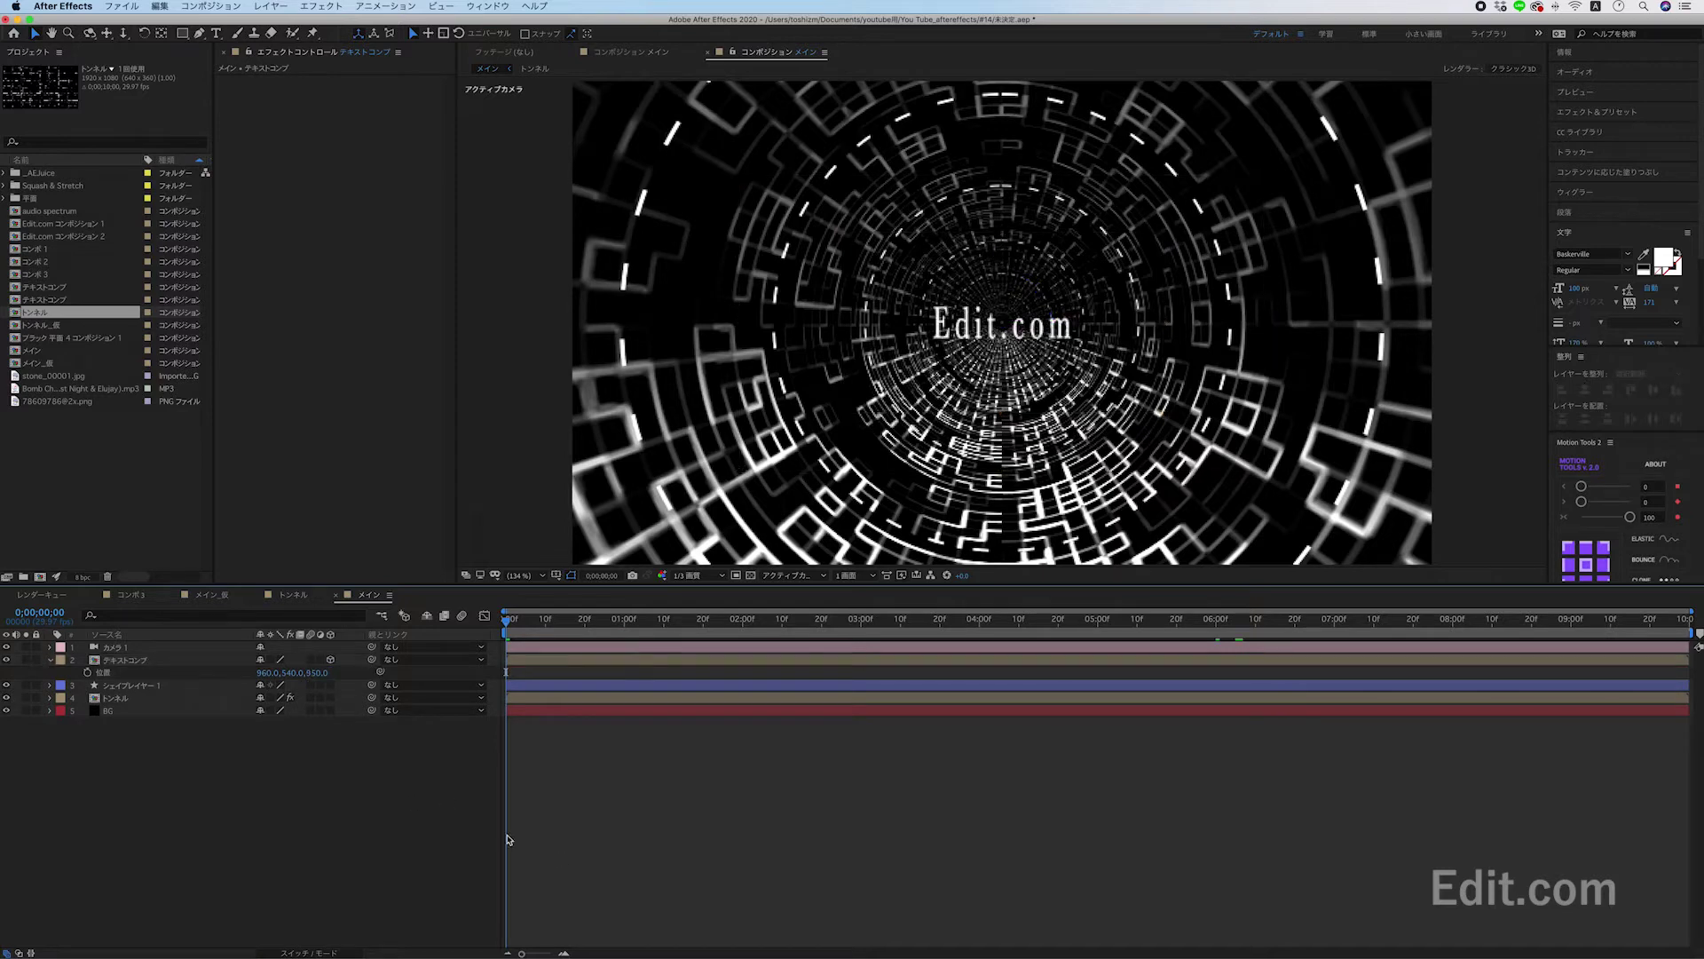
Keyframe Camera 1 Position from Z -1493.3 at the start to 0.0 at 0;00;06;15.
{"action": "left_click", "coordinate": [49, 660]}
{"action": "left_click", "coordinate": [139, 649]}
{"action": "key", "text": "p"}
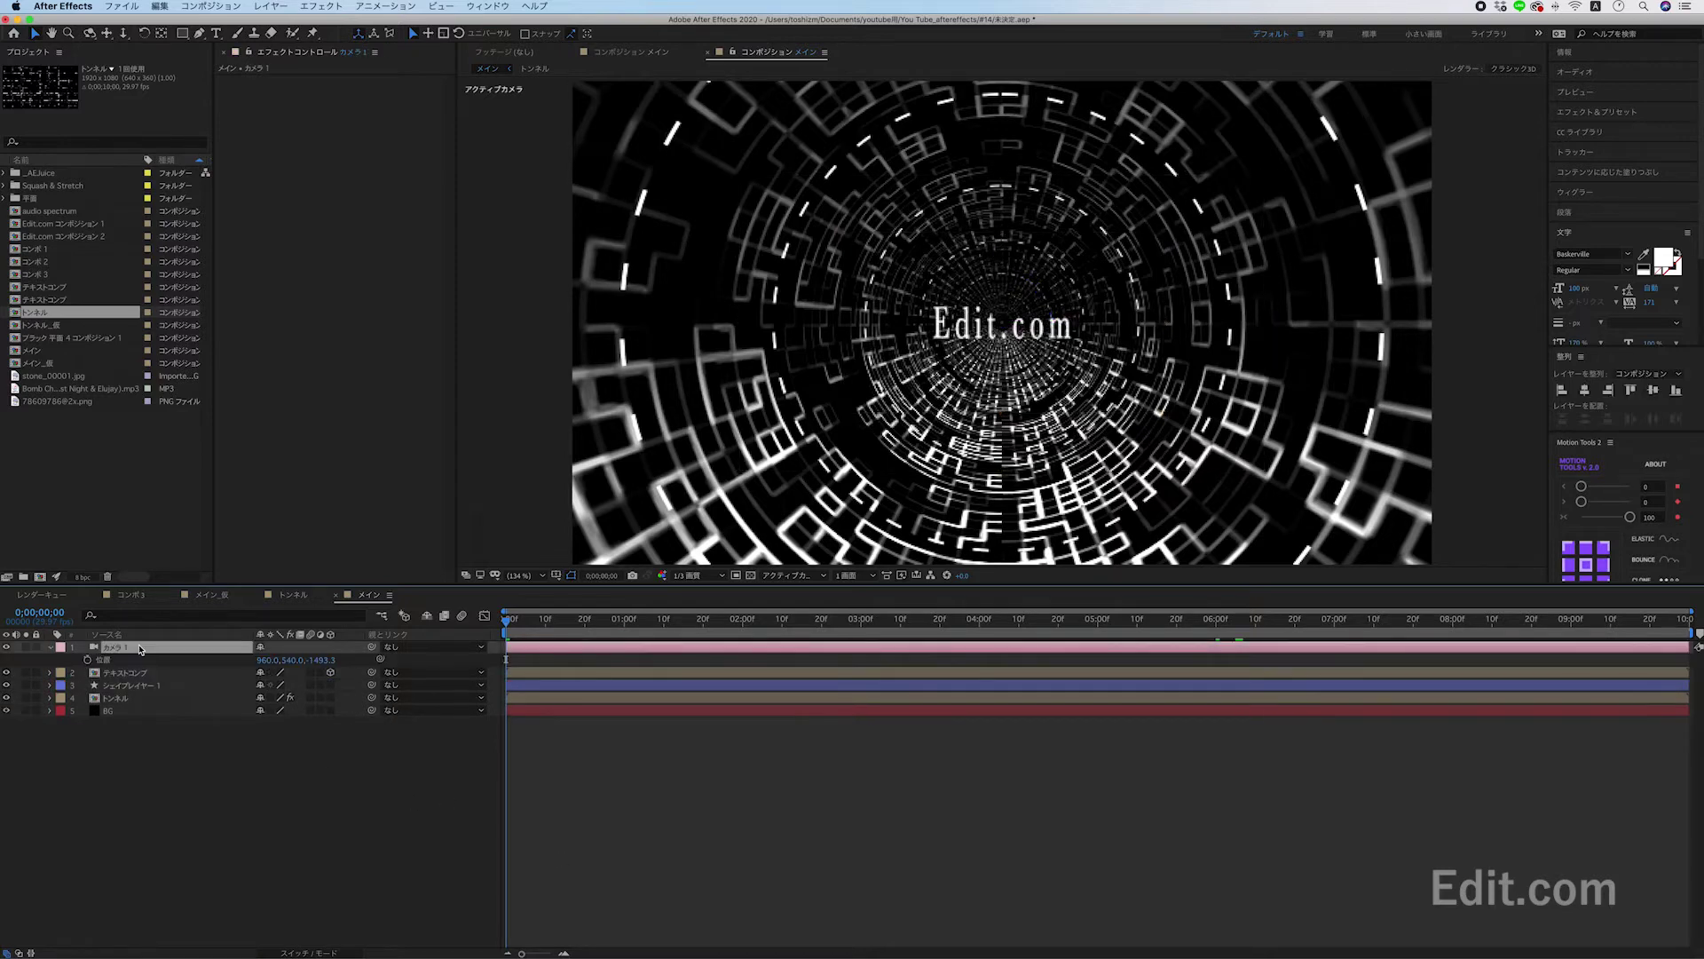
{"action": "left_click", "coordinate": [87, 659]}
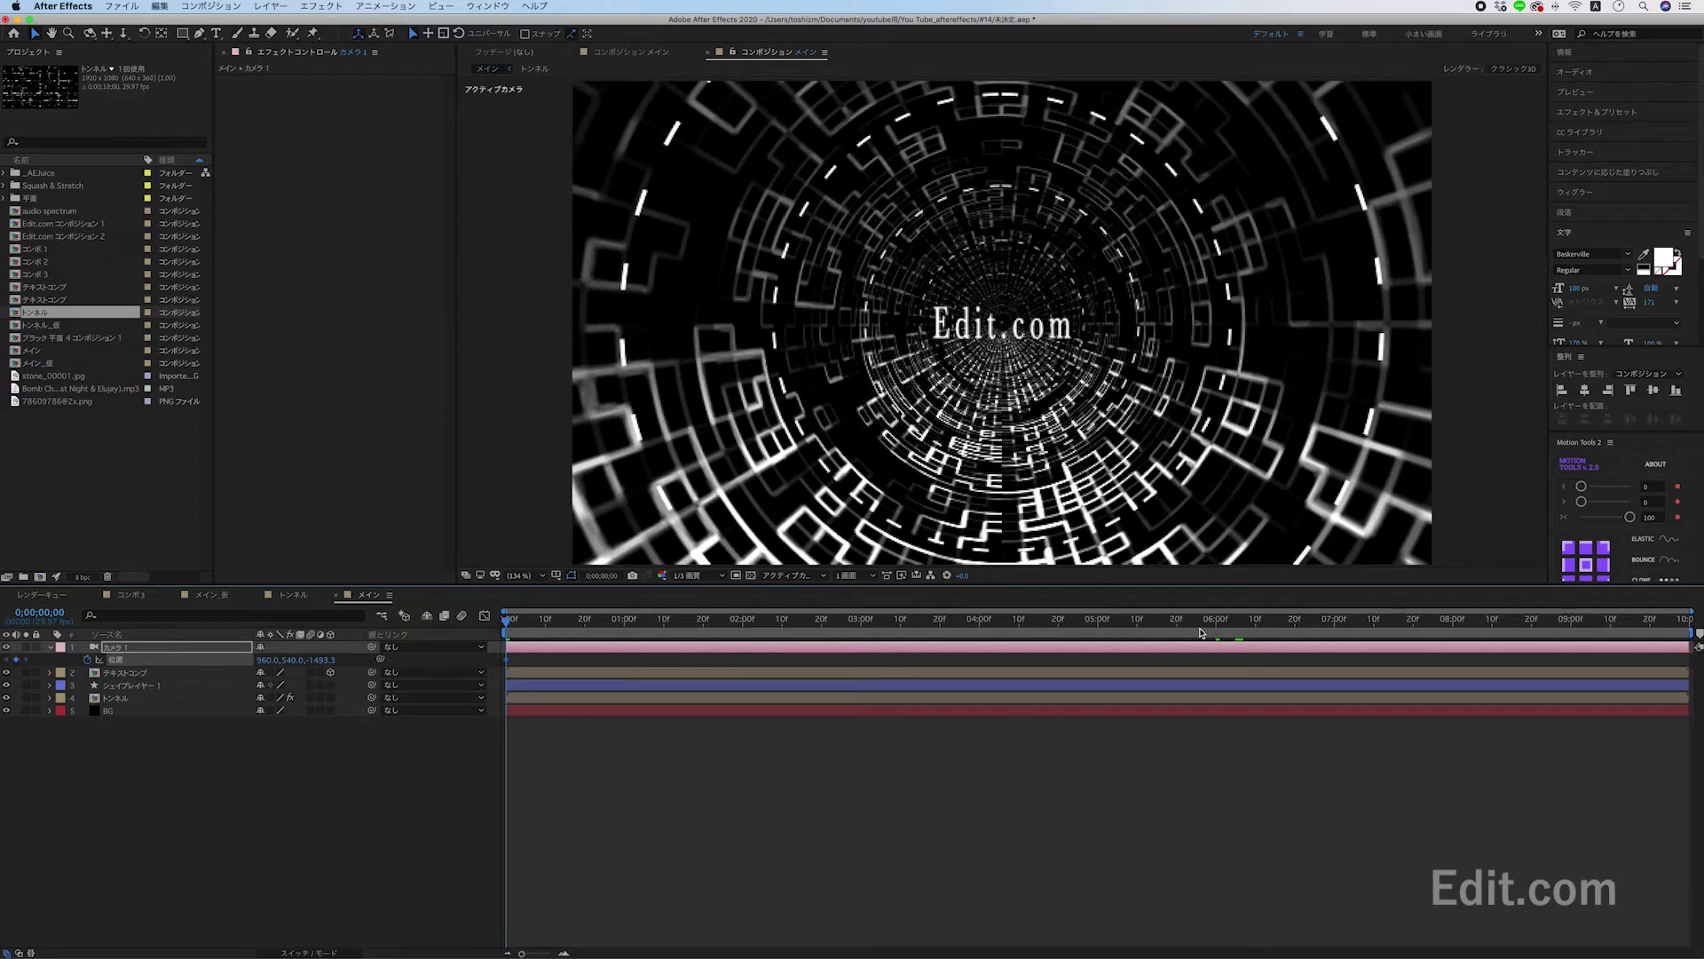
{"action": "left_click", "coordinate": [1275, 622]}
{"action": "mouse_move", "coordinate": [320, 659]}
{"action": "left_mouse_down"}
{"action": "mouse_move", "coordinate": [1000, 652]}
{"action": "mouse_move", "coordinate": [1308, 670]}
{"action": "left_mouse_up"}
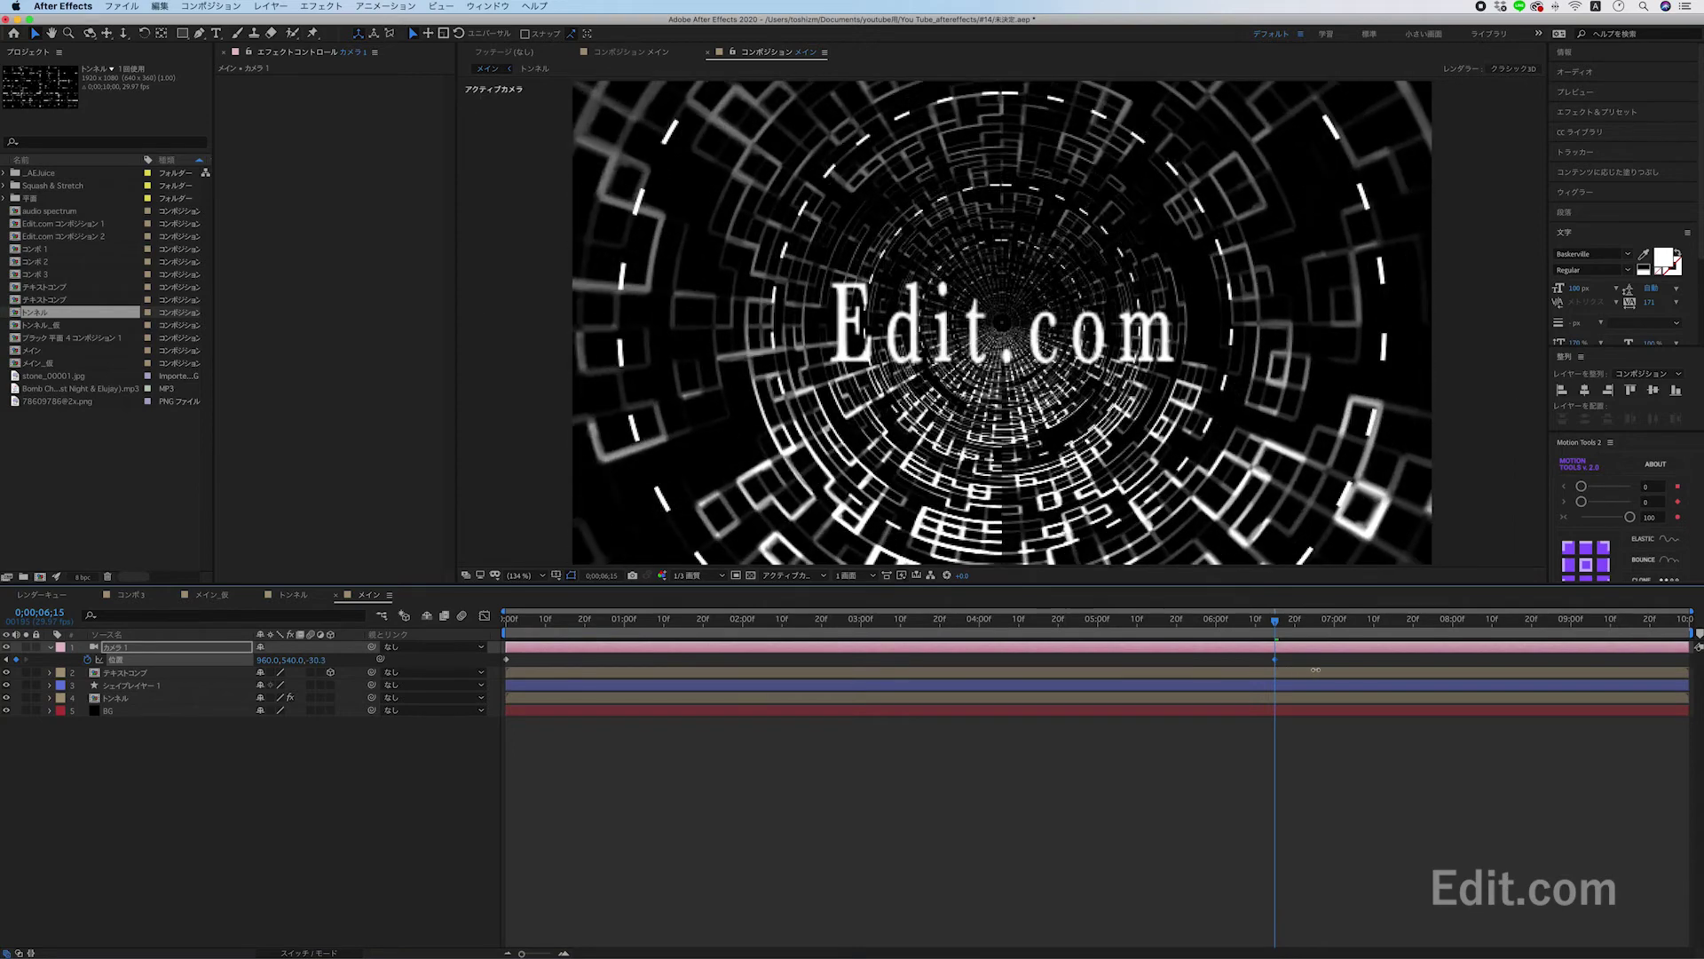
{"action": "left_click_drag", "start_coordinate": [1307, 669], "coordinate": [1349, 669]}
{"action": "left_click", "coordinate": [319, 661]}
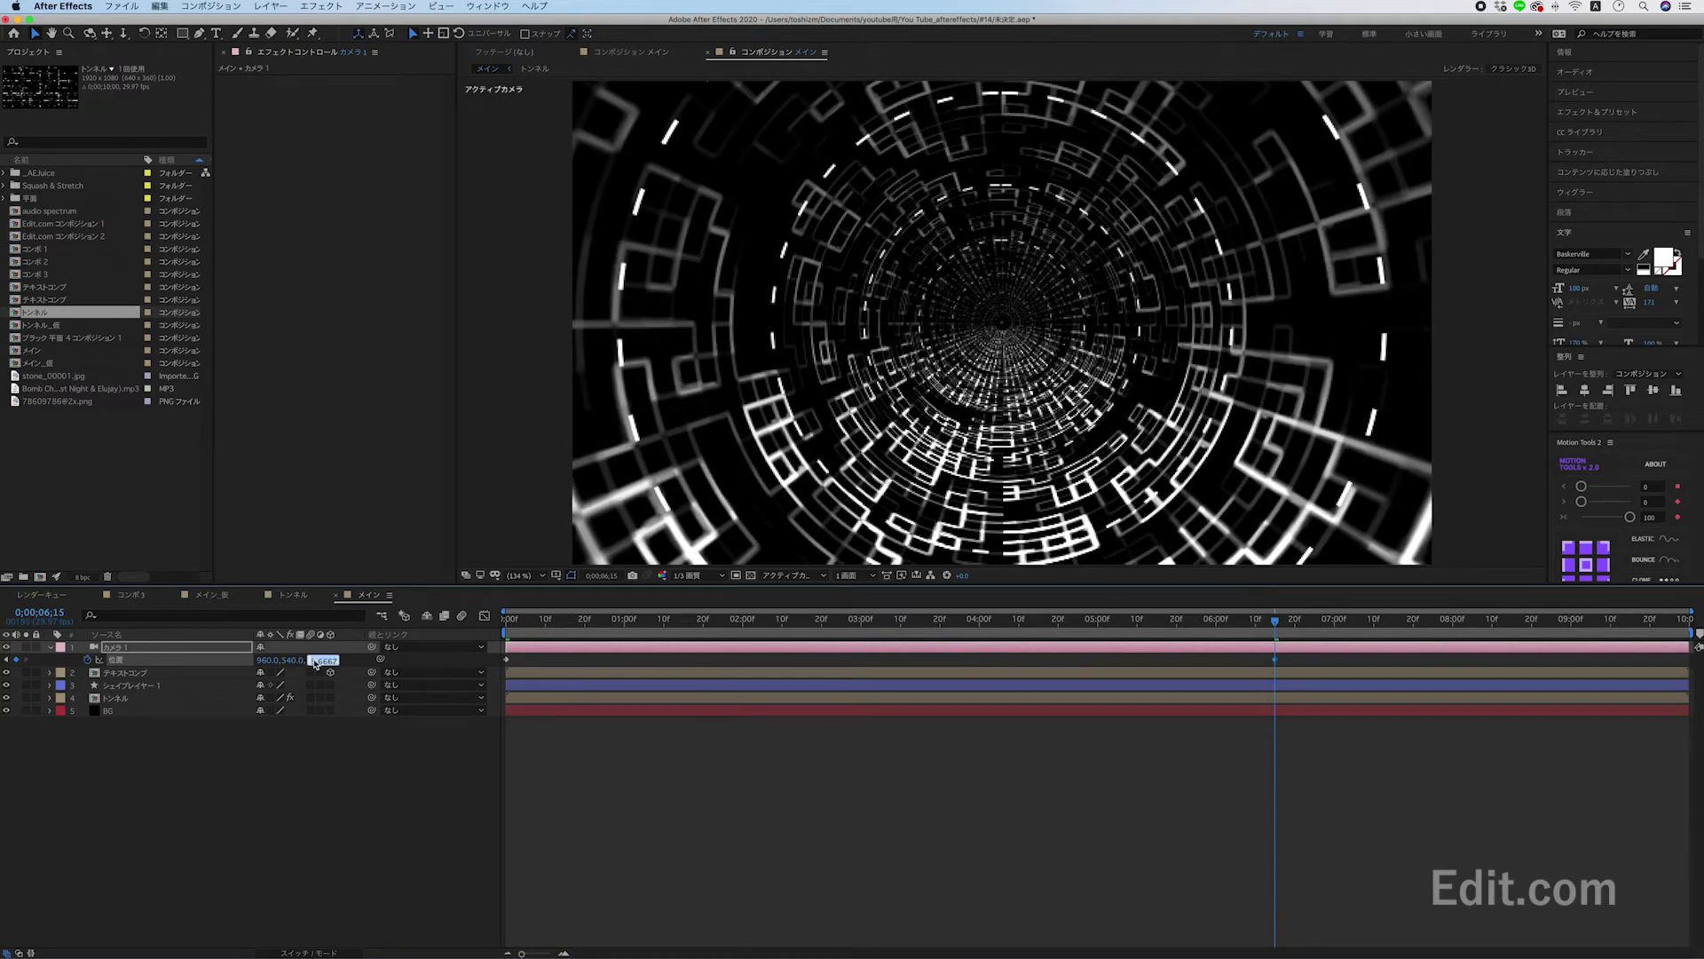
{"action": "type", "text": "0"}
{"action": "key", "text": "Return"}
{"action": "left_click", "coordinate": [650, 780]}
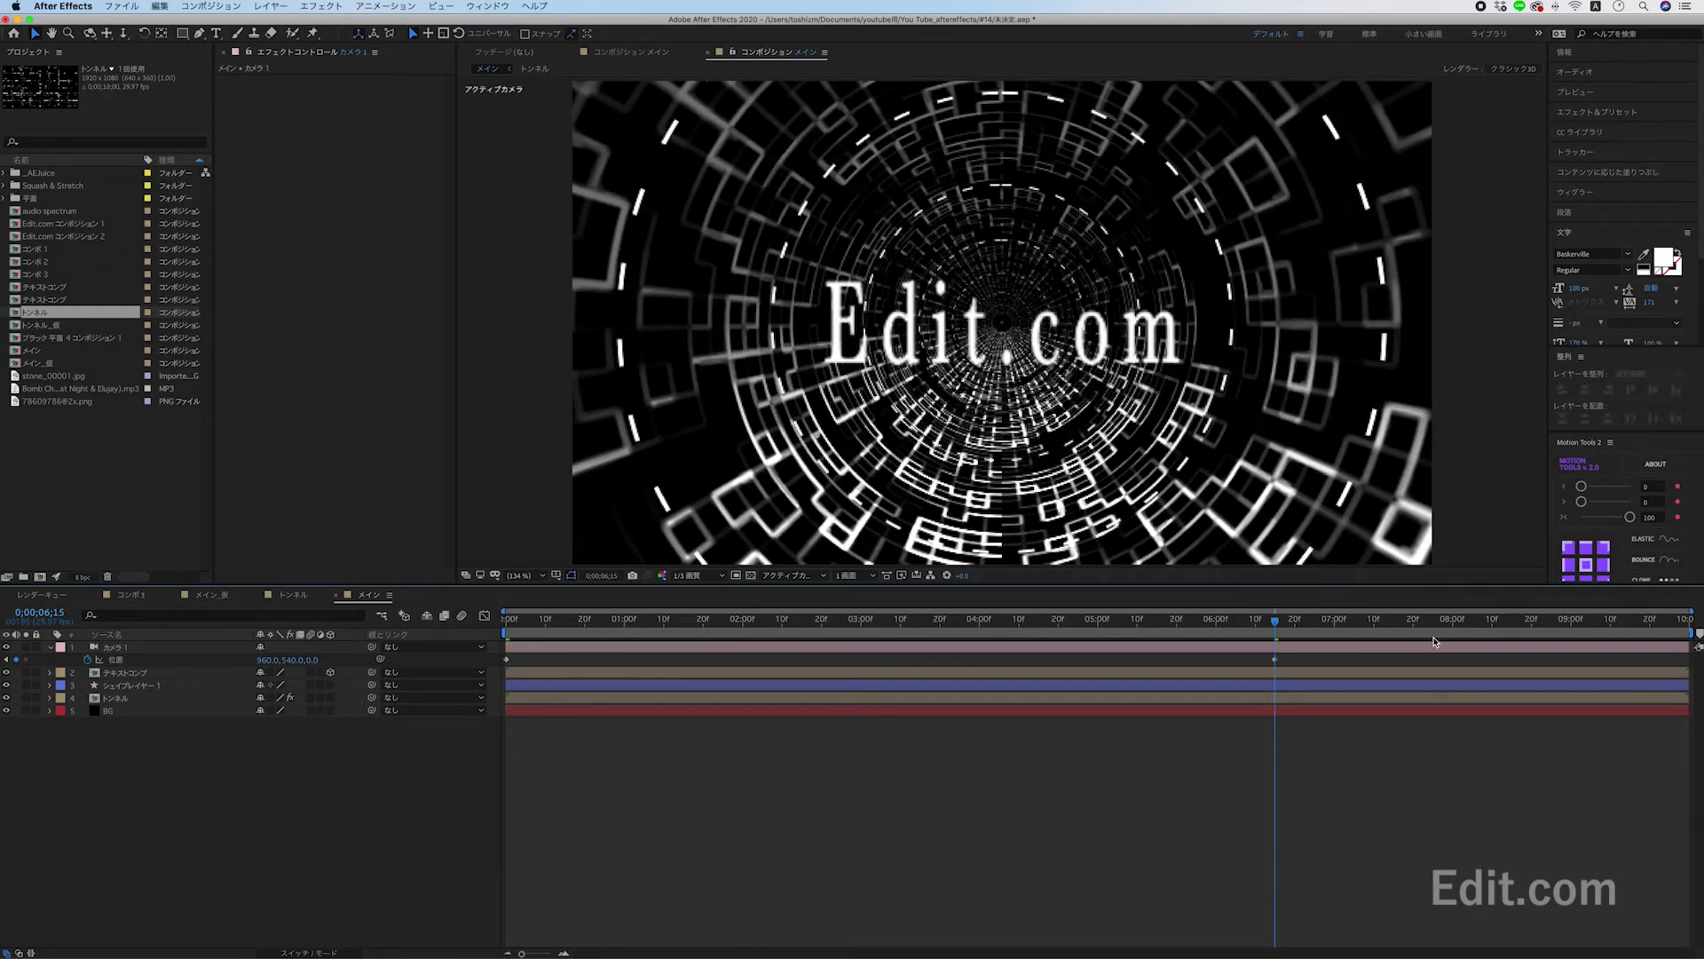
Ease fully out of the first camera keyframe in the Graph Editor, then preview the push-in.
{"action": "left_click", "coordinate": [482, 661]}
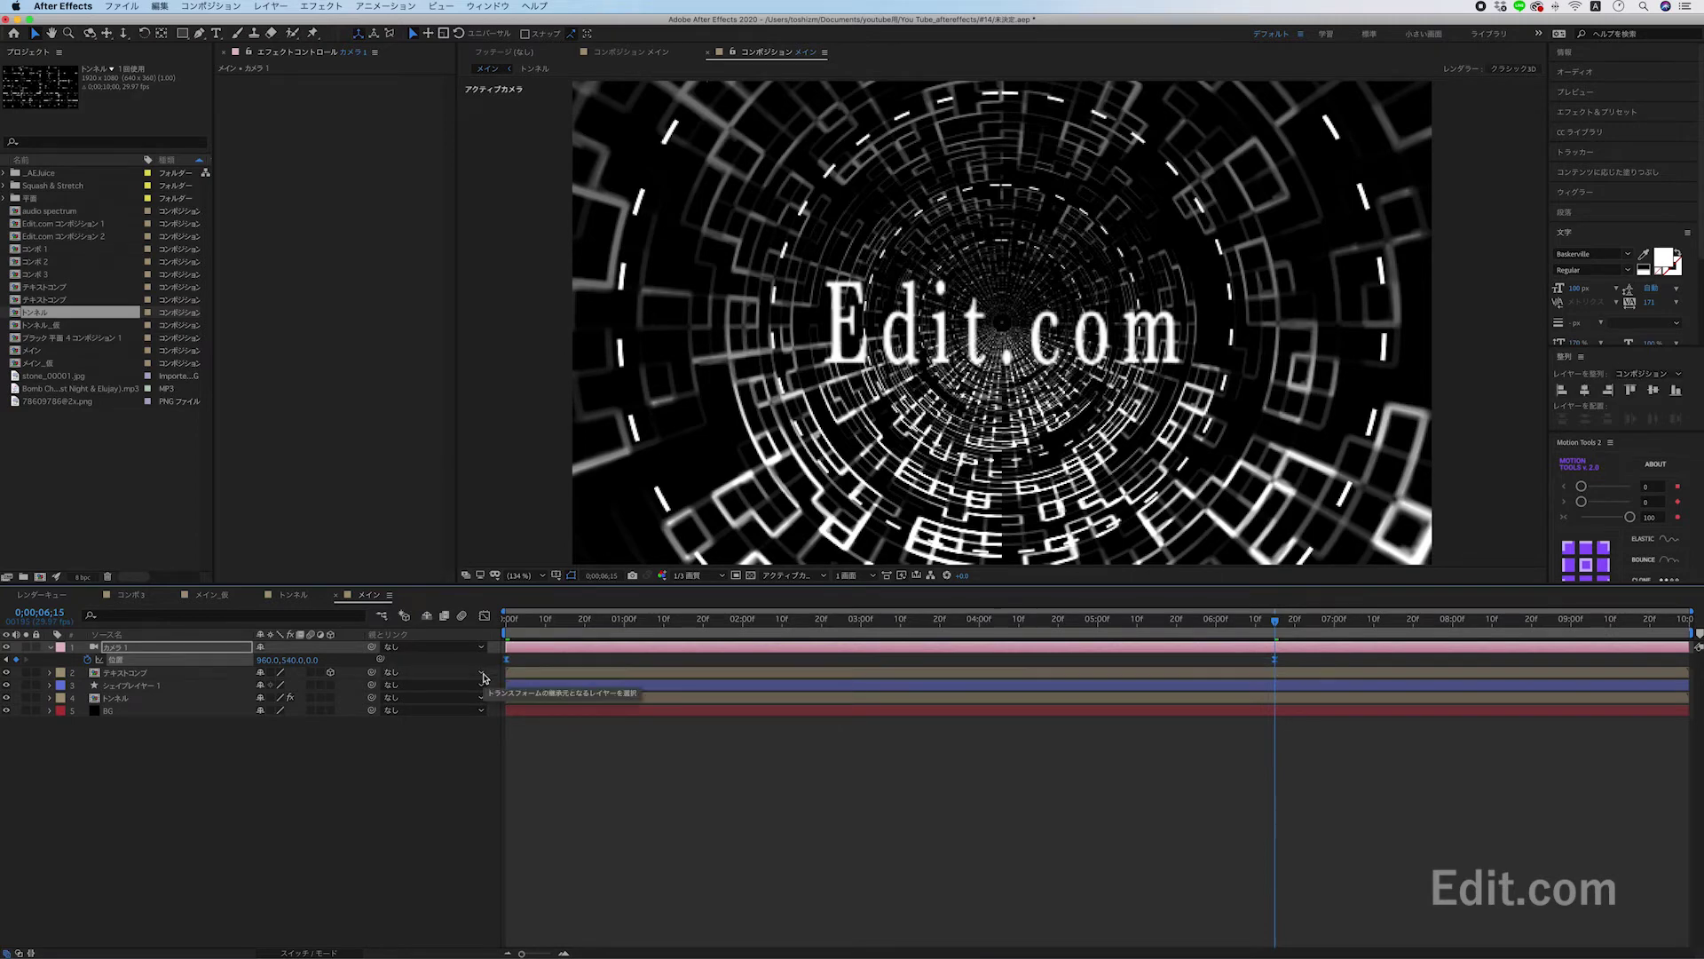
{"action": "left_click", "coordinate": [483, 615]}
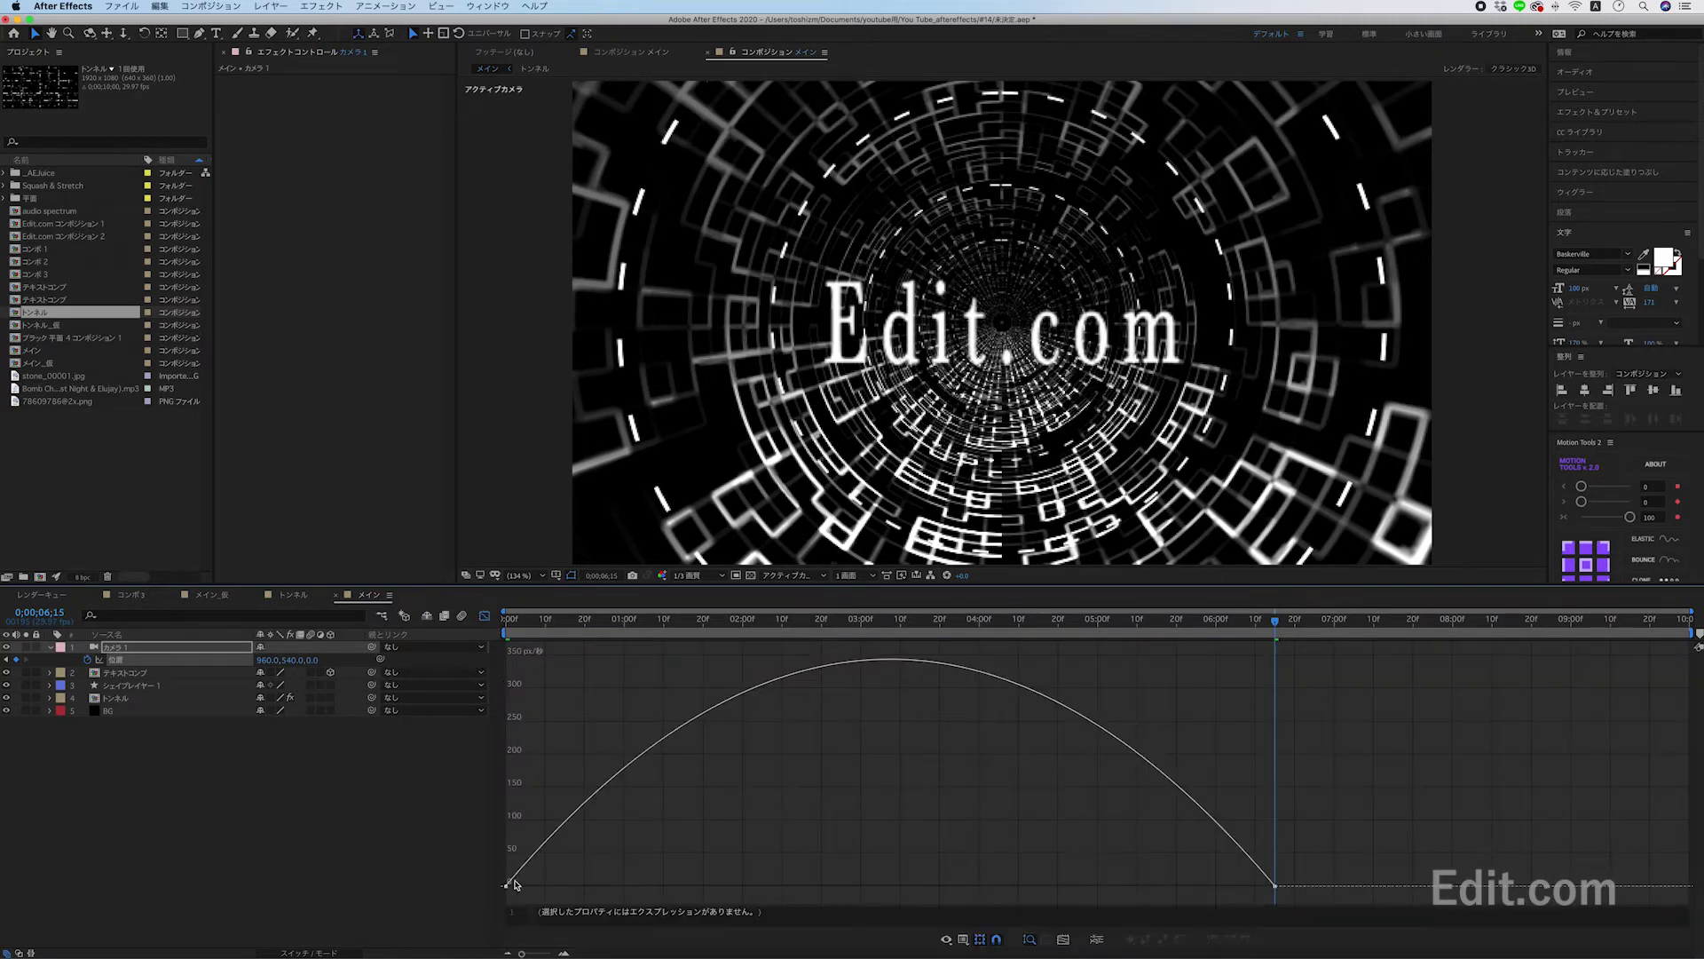
{"action": "left_click_drag", "start_coordinate": [634, 885], "coordinate": [956, 901]}
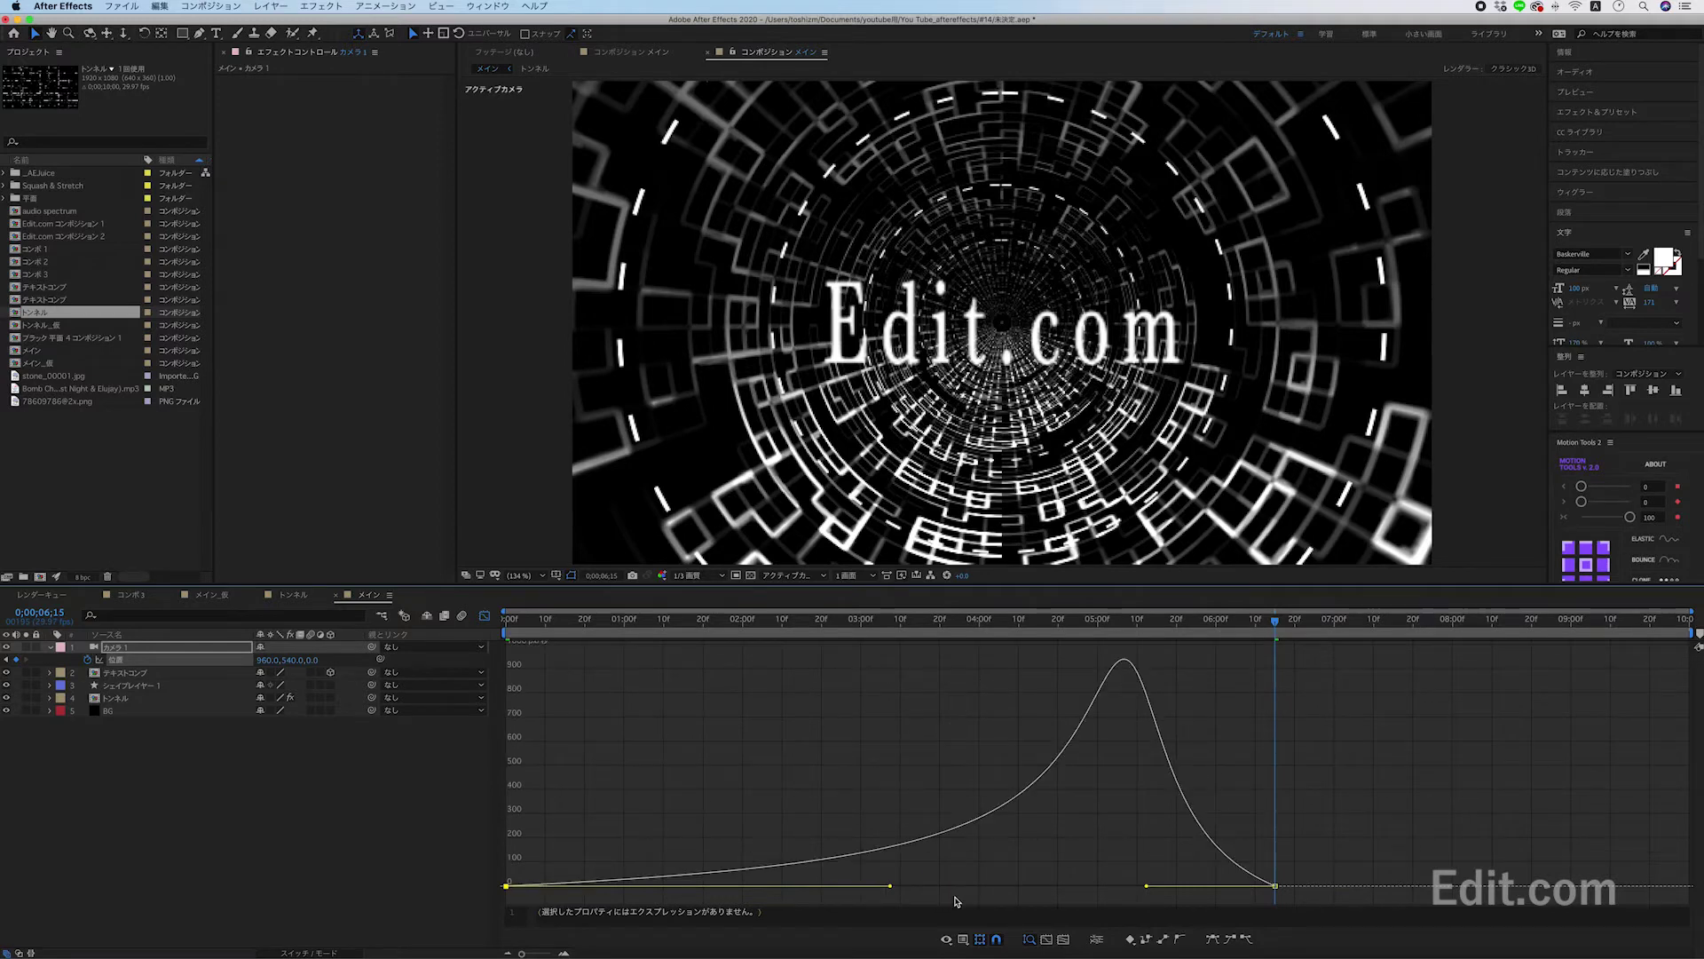
{"action": "left_click", "coordinate": [485, 616]}
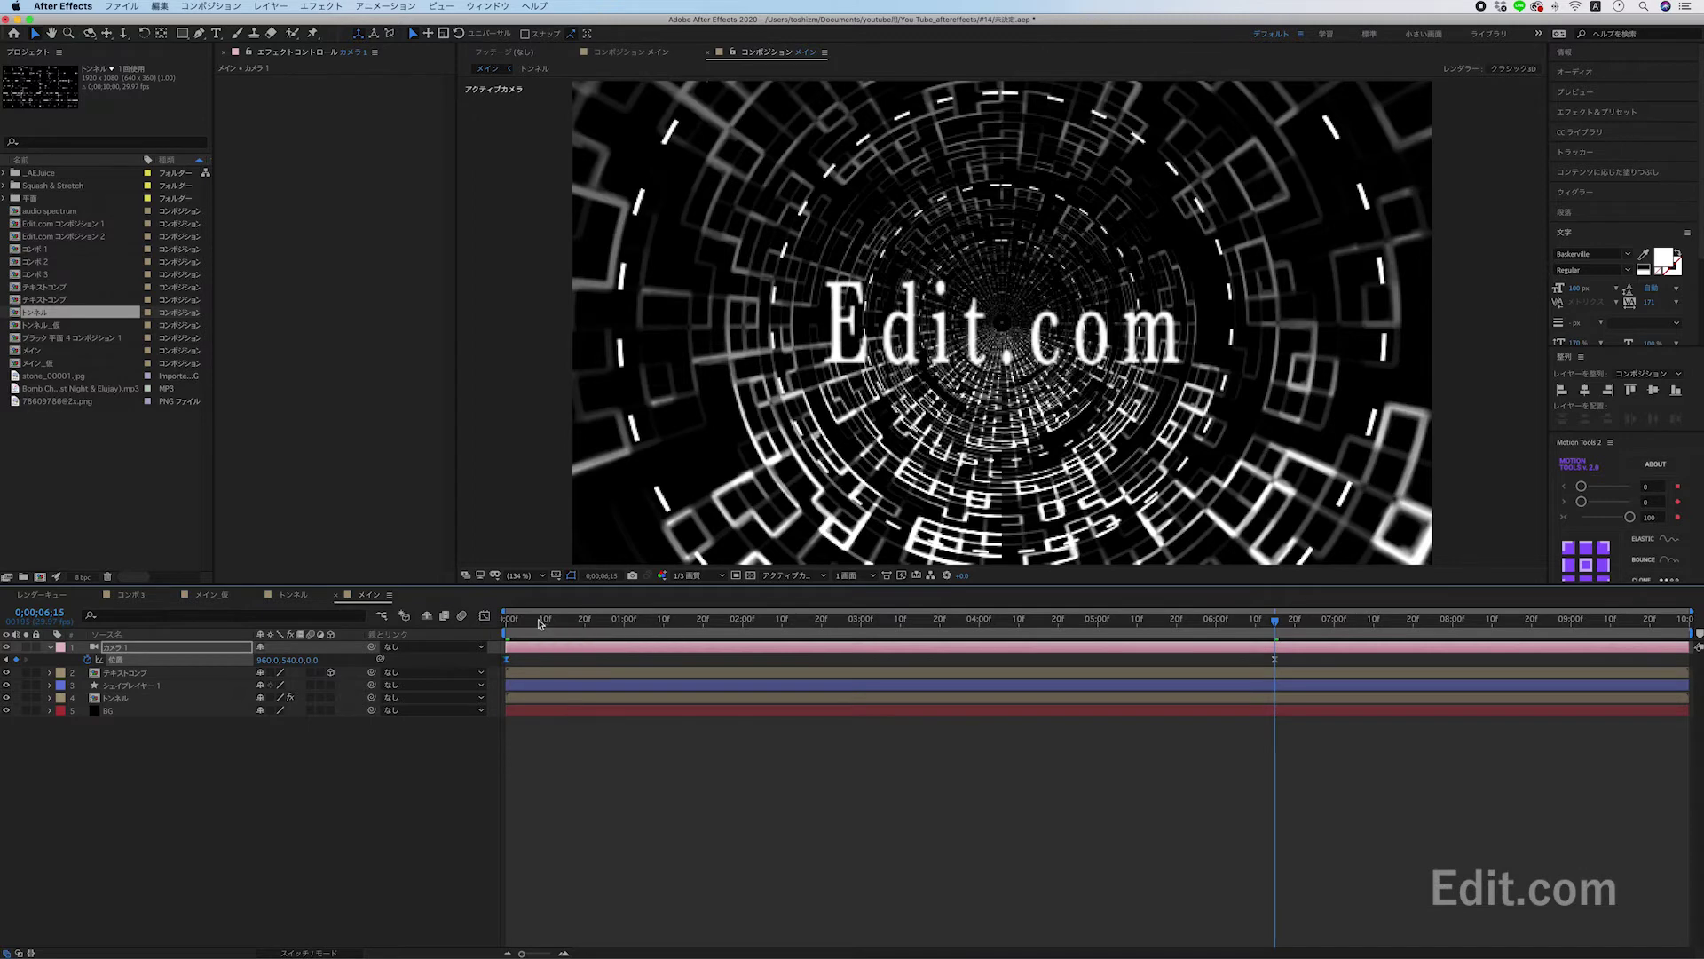
{"action": "key", "text": "Home"}
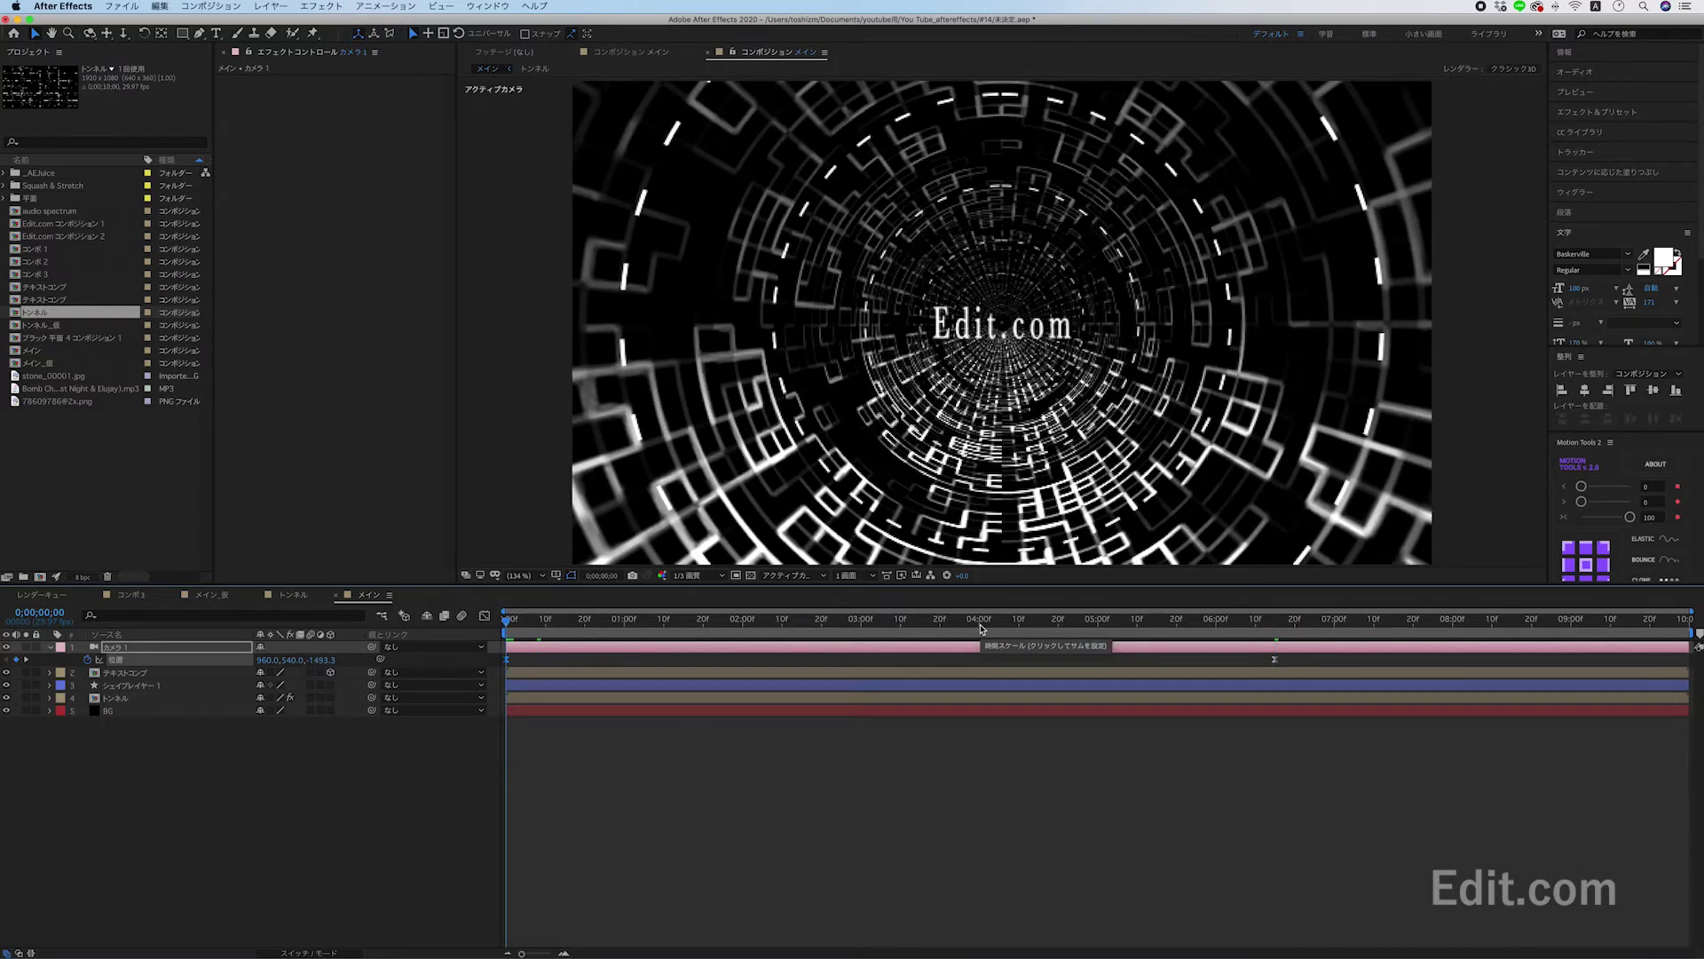
{"action": "left_click", "coordinate": [979, 624]}
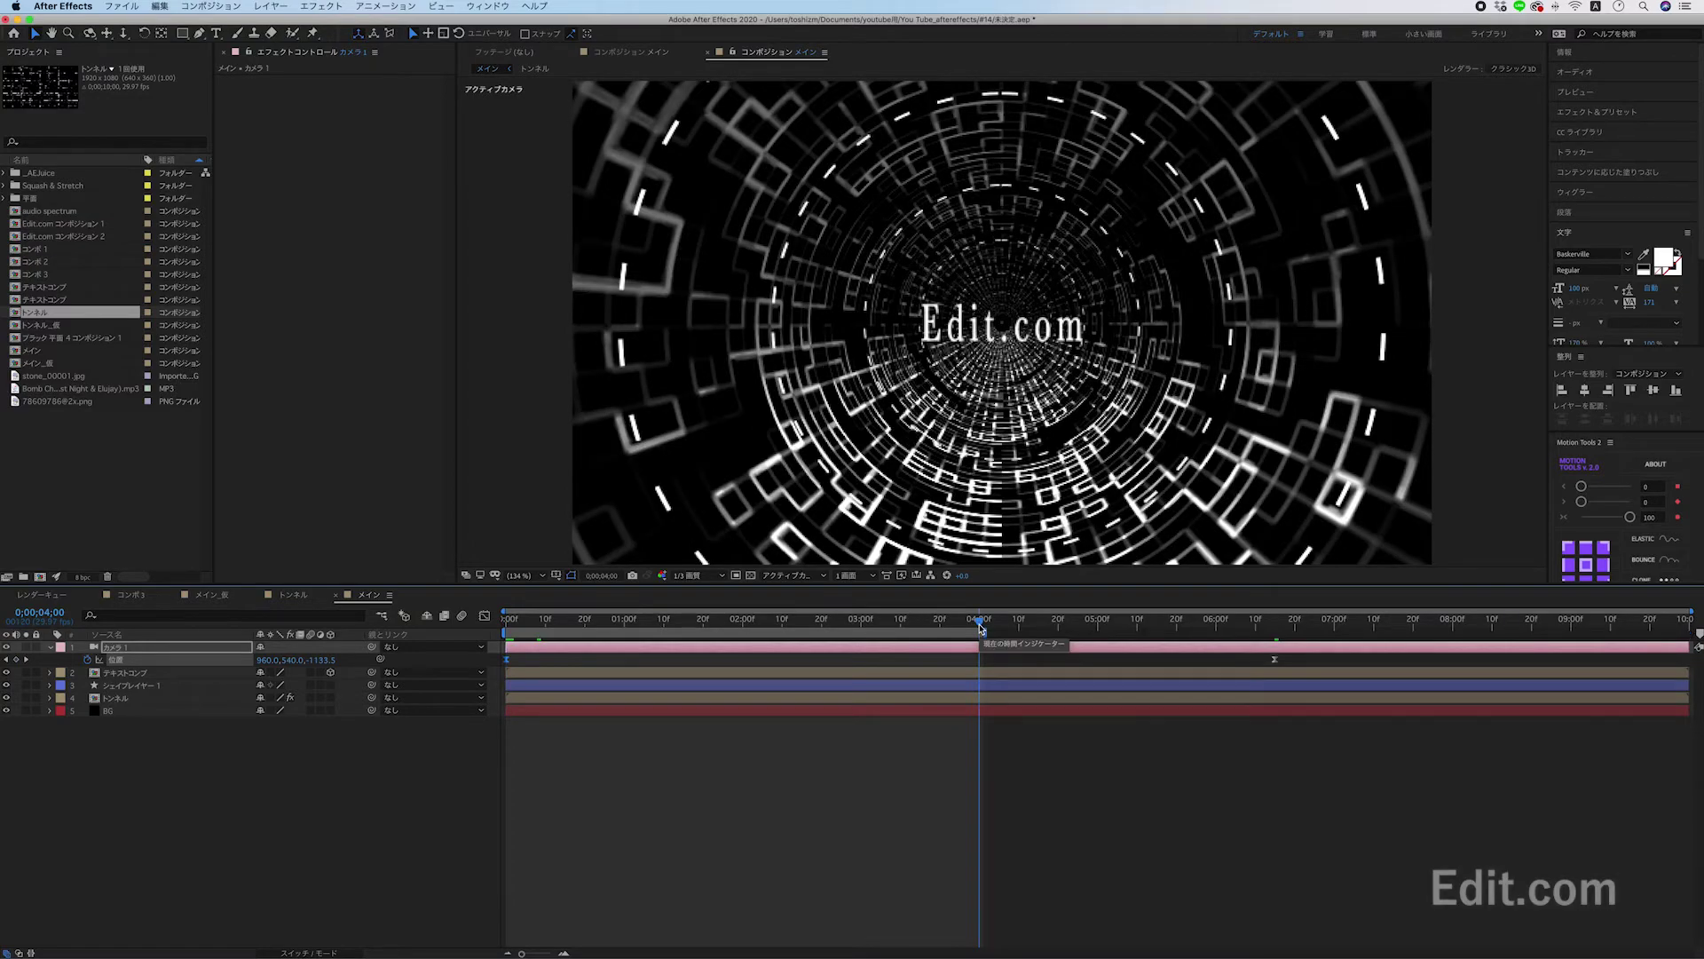
{"action": "key", "text": "space"}
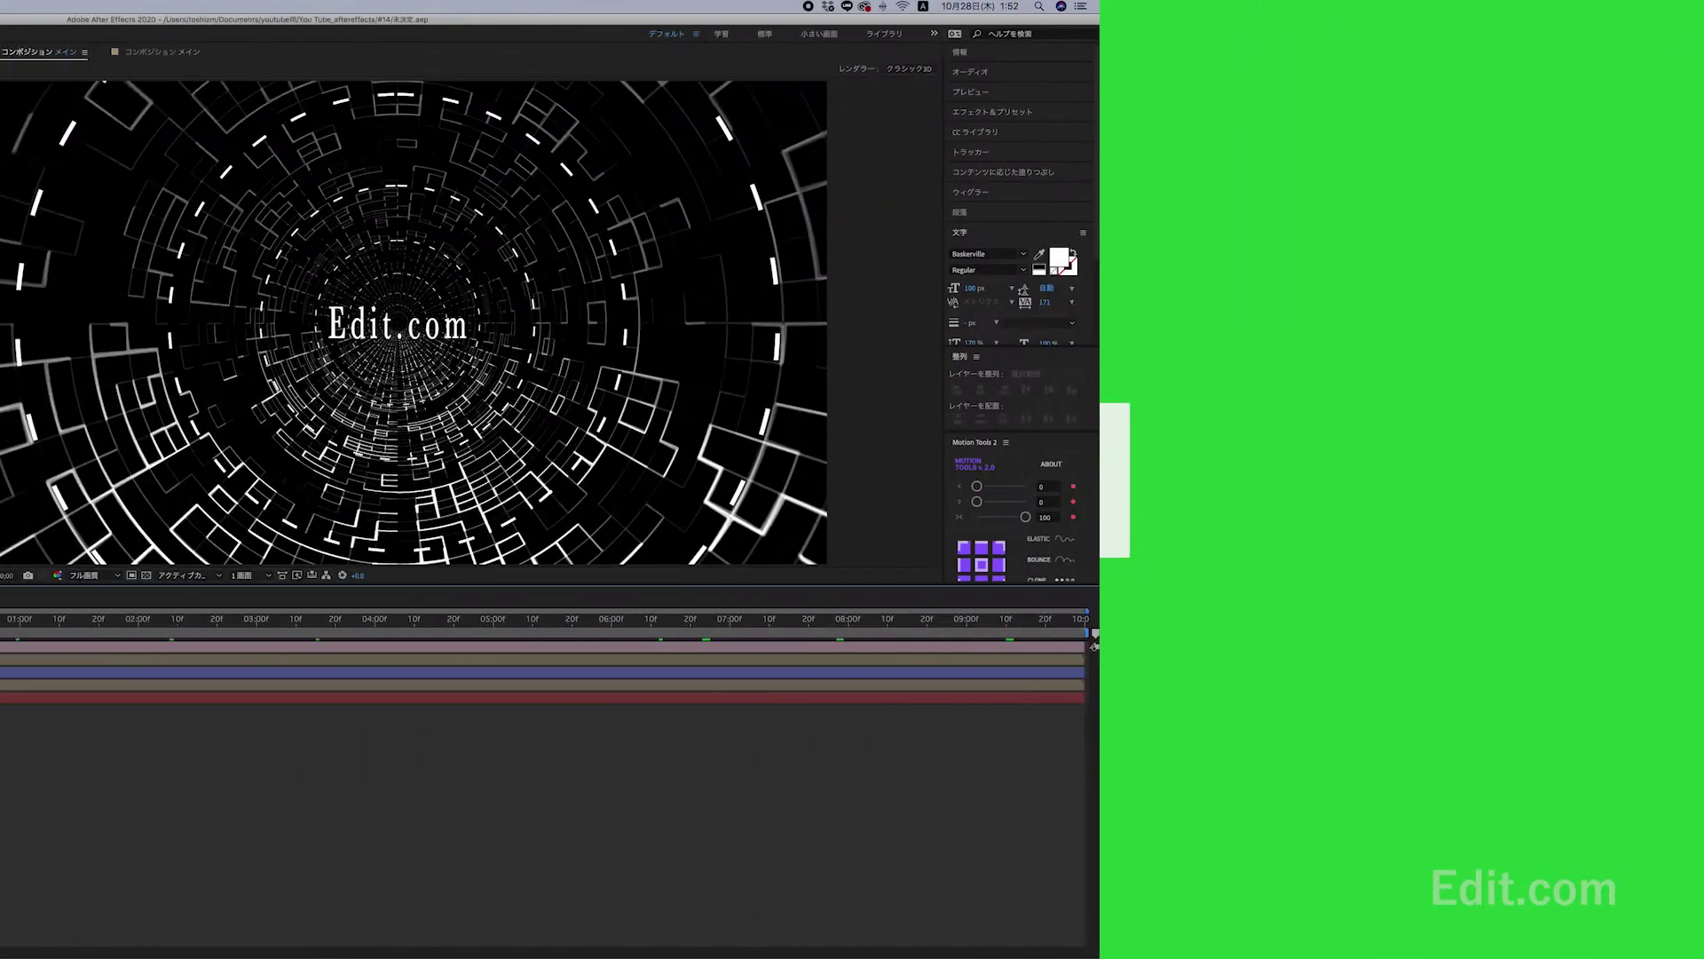
Add a new adjustment layer named グロー.
{"action": "right_click", "coordinate": [454, 754]}
{"action": "mouse_move", "coordinate": [533, 764]}
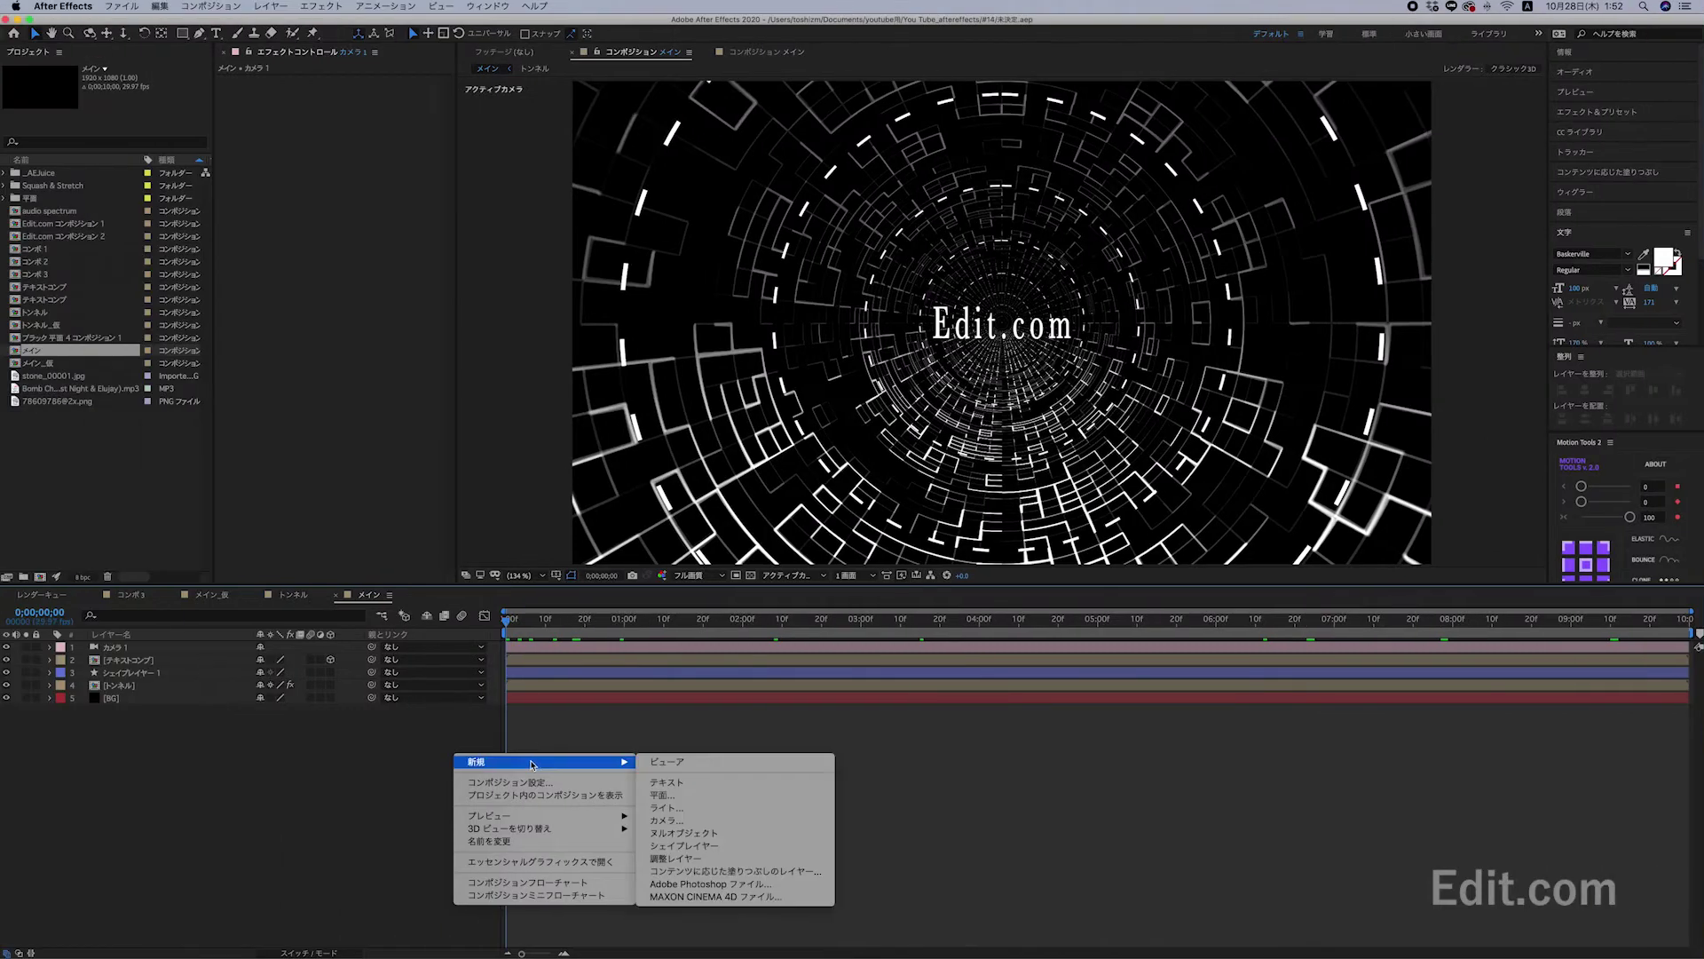
{"action": "left_click", "coordinate": [695, 859]}
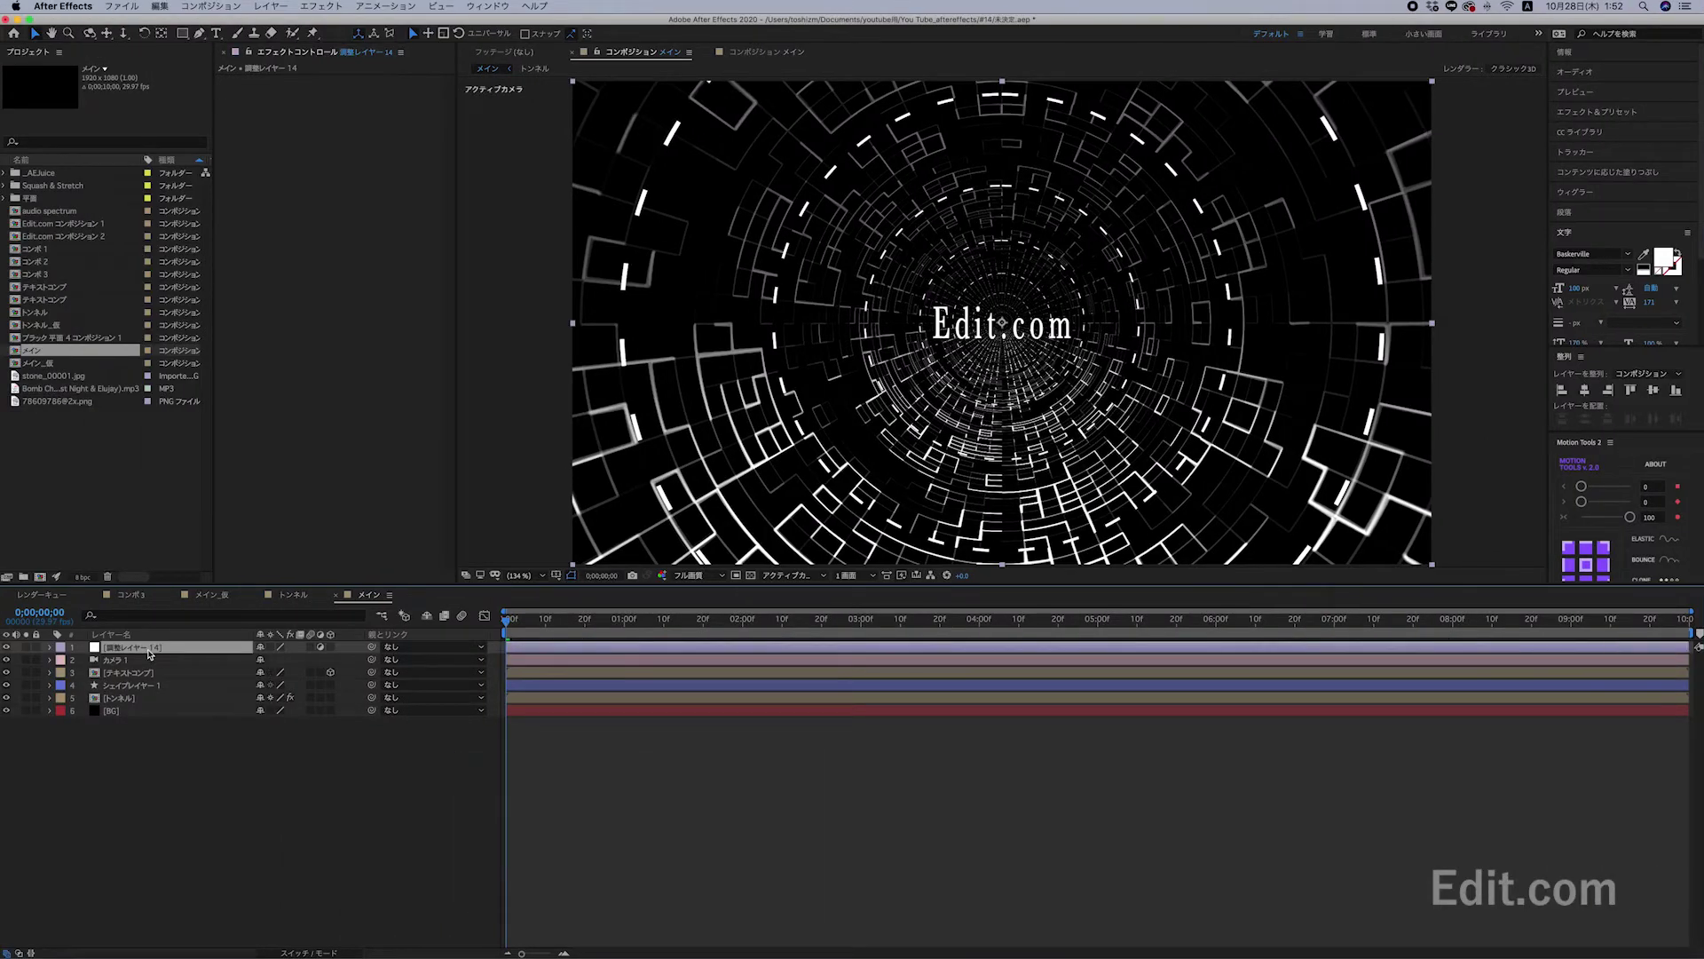
{"action": "key", "text": "Return"}
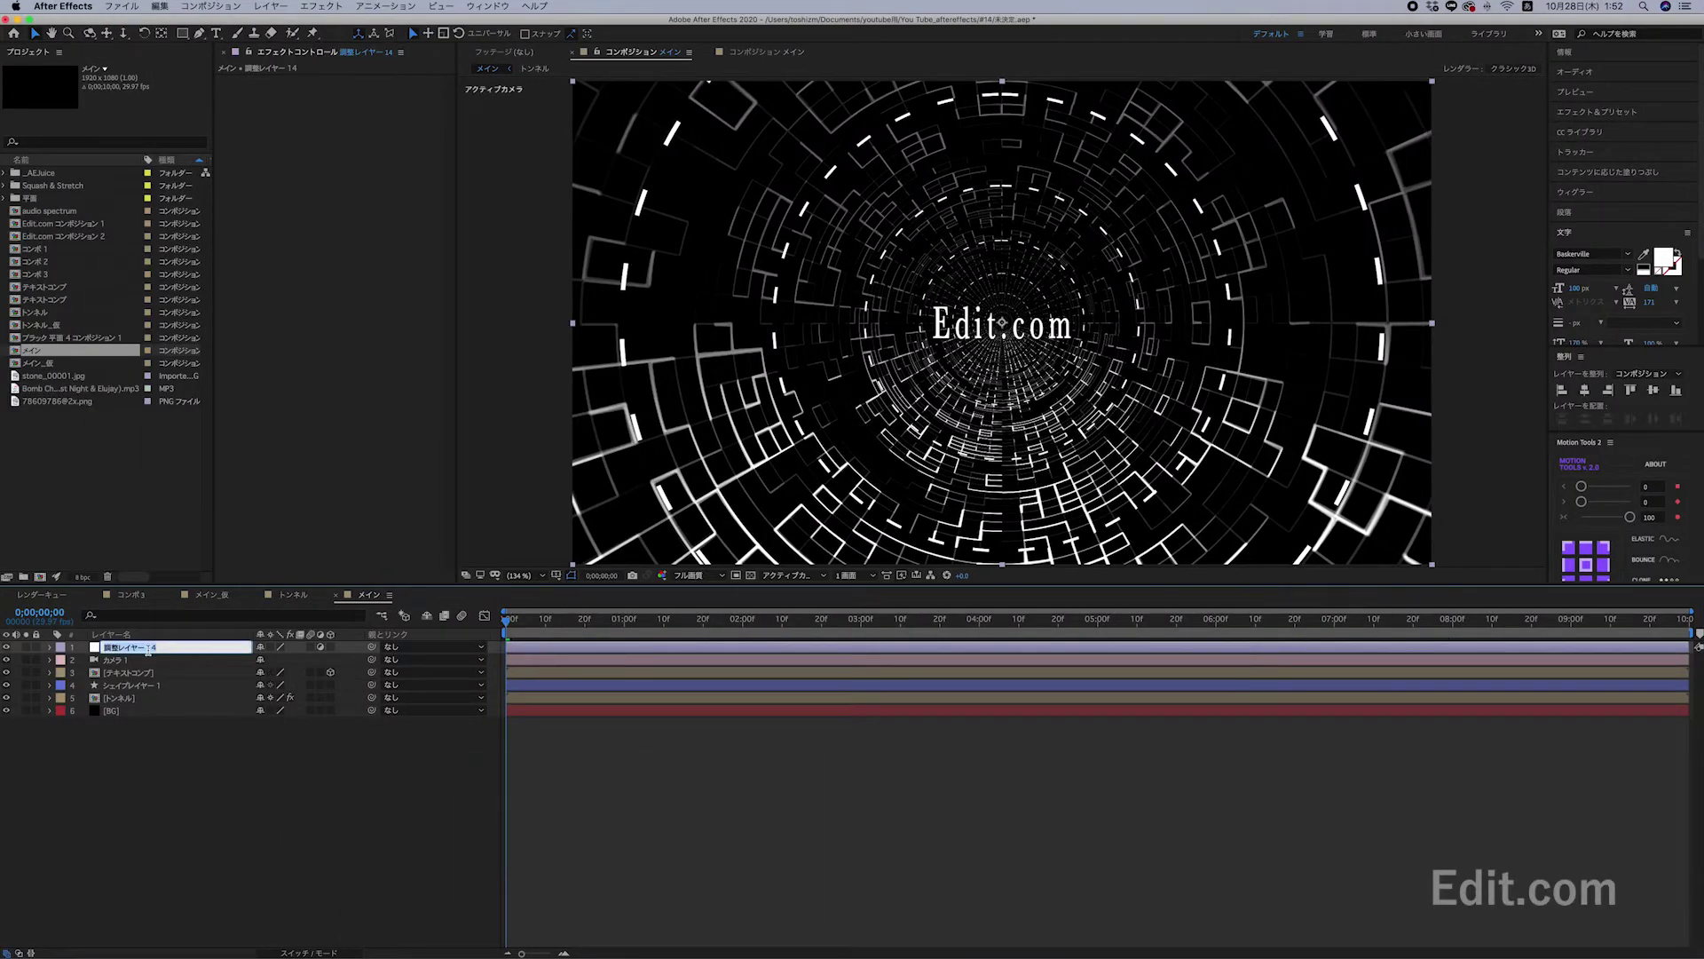
{"action": "type", "text": "グロー"}
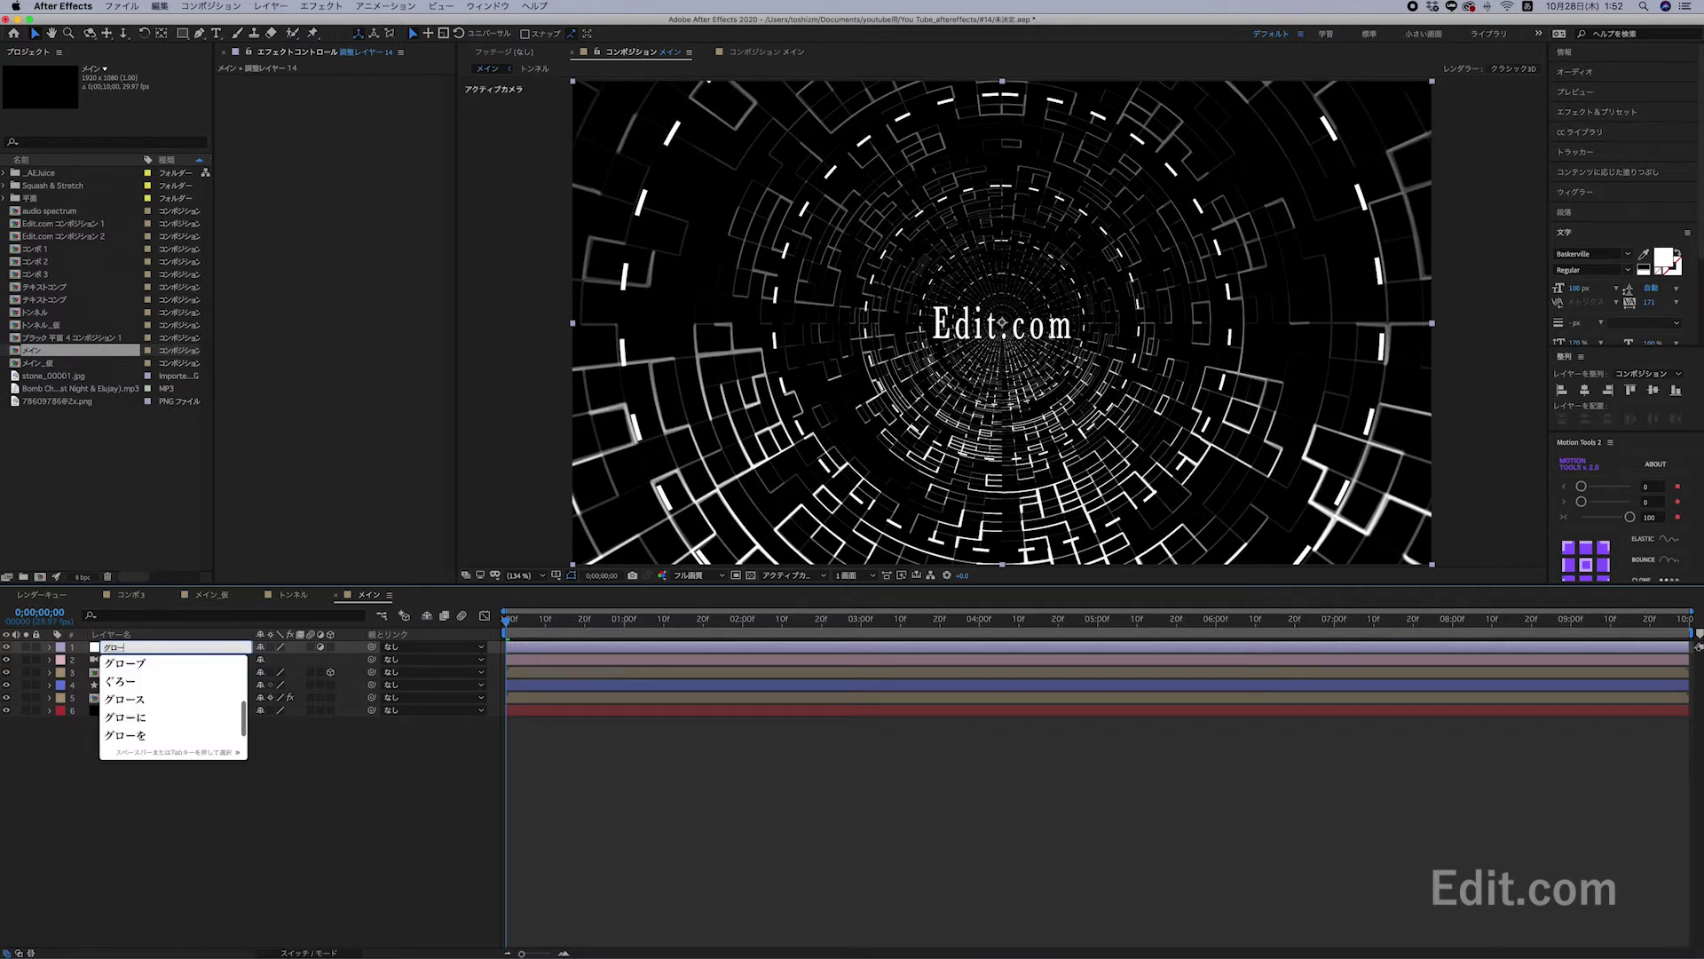
{"action": "key", "text": "Return"}
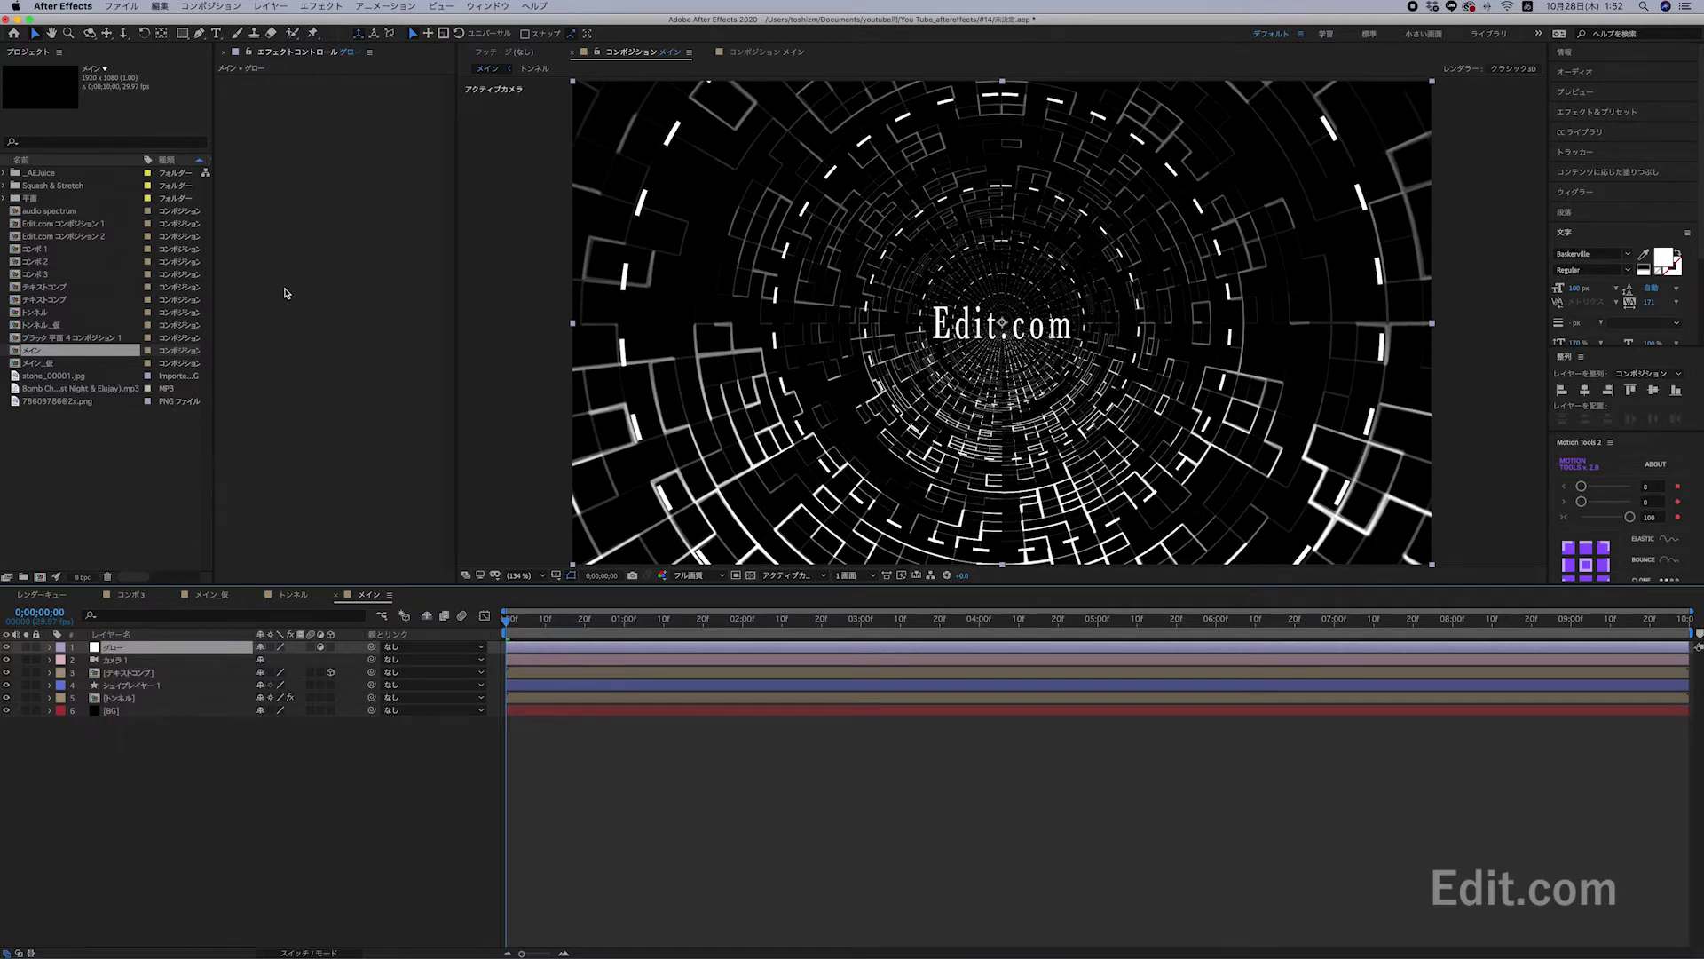
Apply Gaussian Blur and Glow effects to the グロー layer.
{"action": "right_click", "coordinate": [285, 293]}
{"action": "mouse_move", "coordinate": [399, 639]}
{"action": "left_click", "coordinate": [497, 731]}
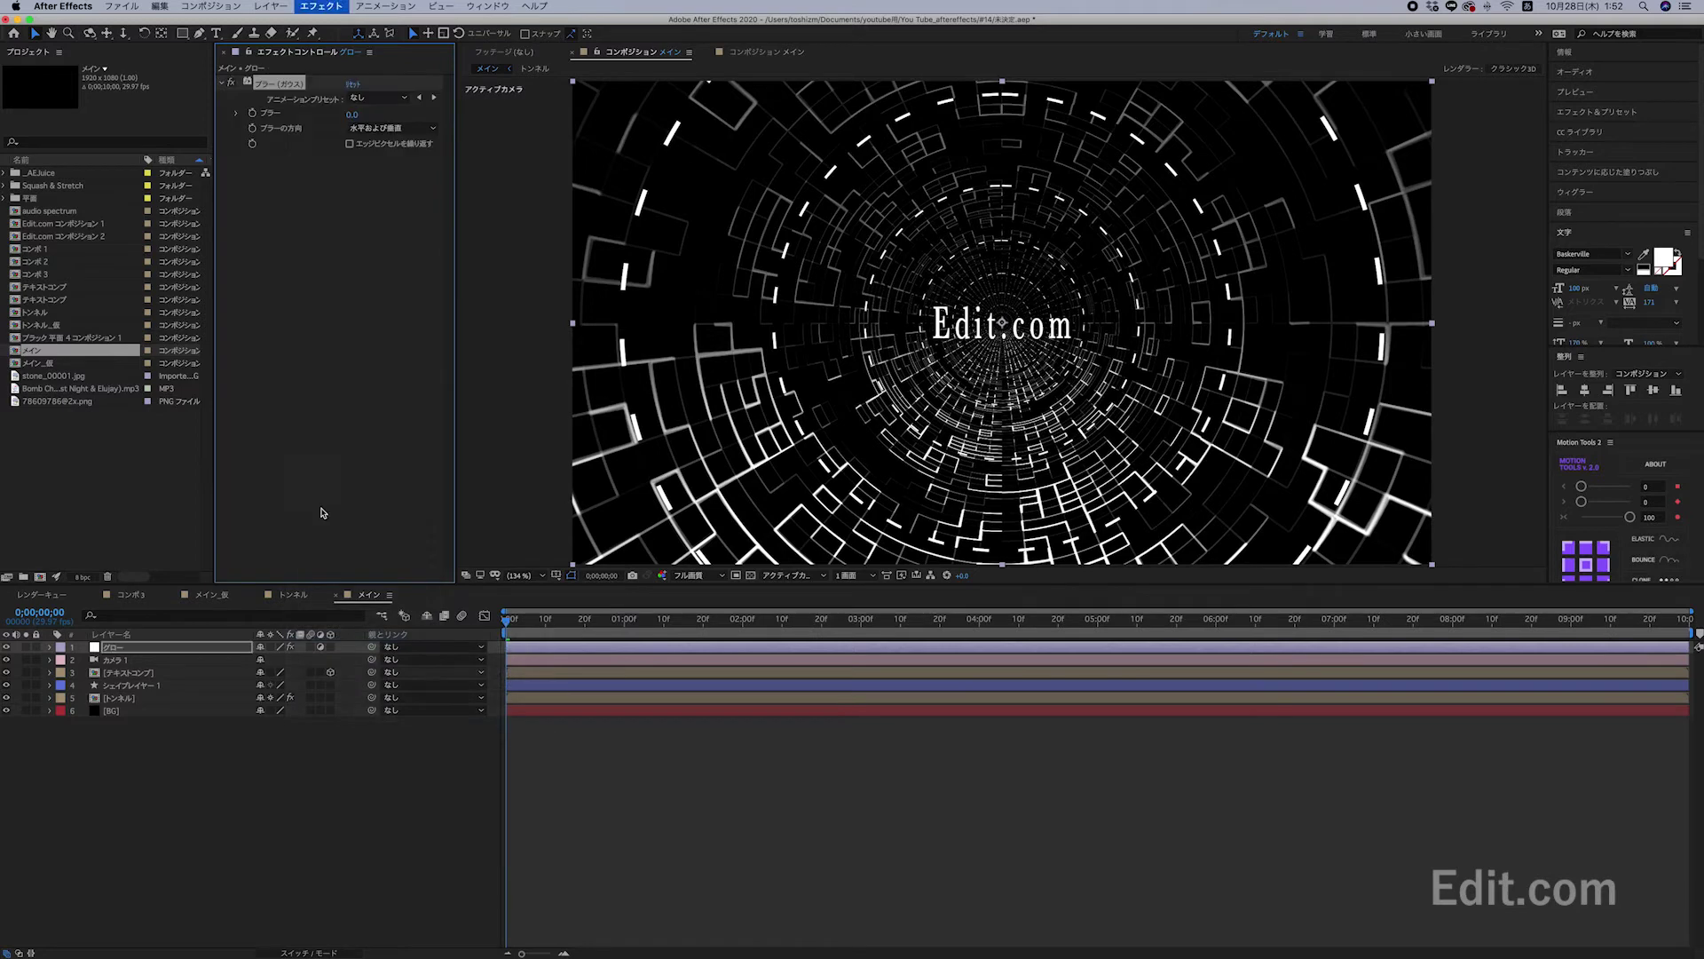
{"action": "right_click", "coordinate": [313, 246]}
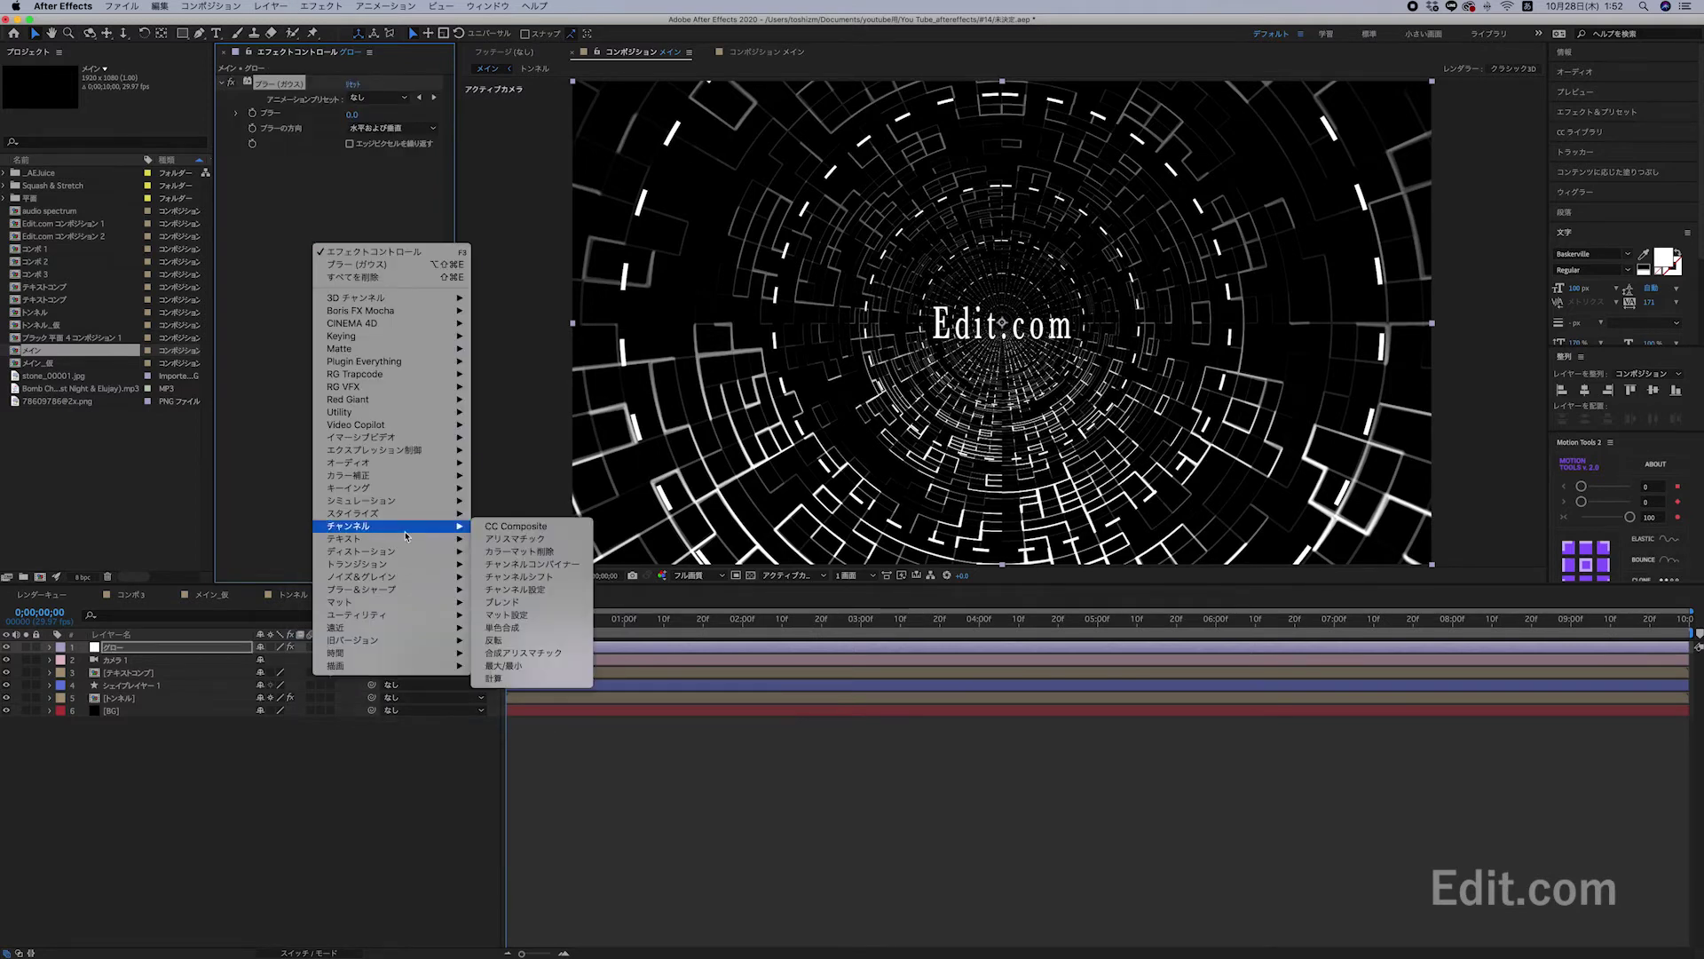
{"action": "mouse_move", "coordinate": [417, 513]}
{"action": "left_click", "coordinate": [497, 703]}
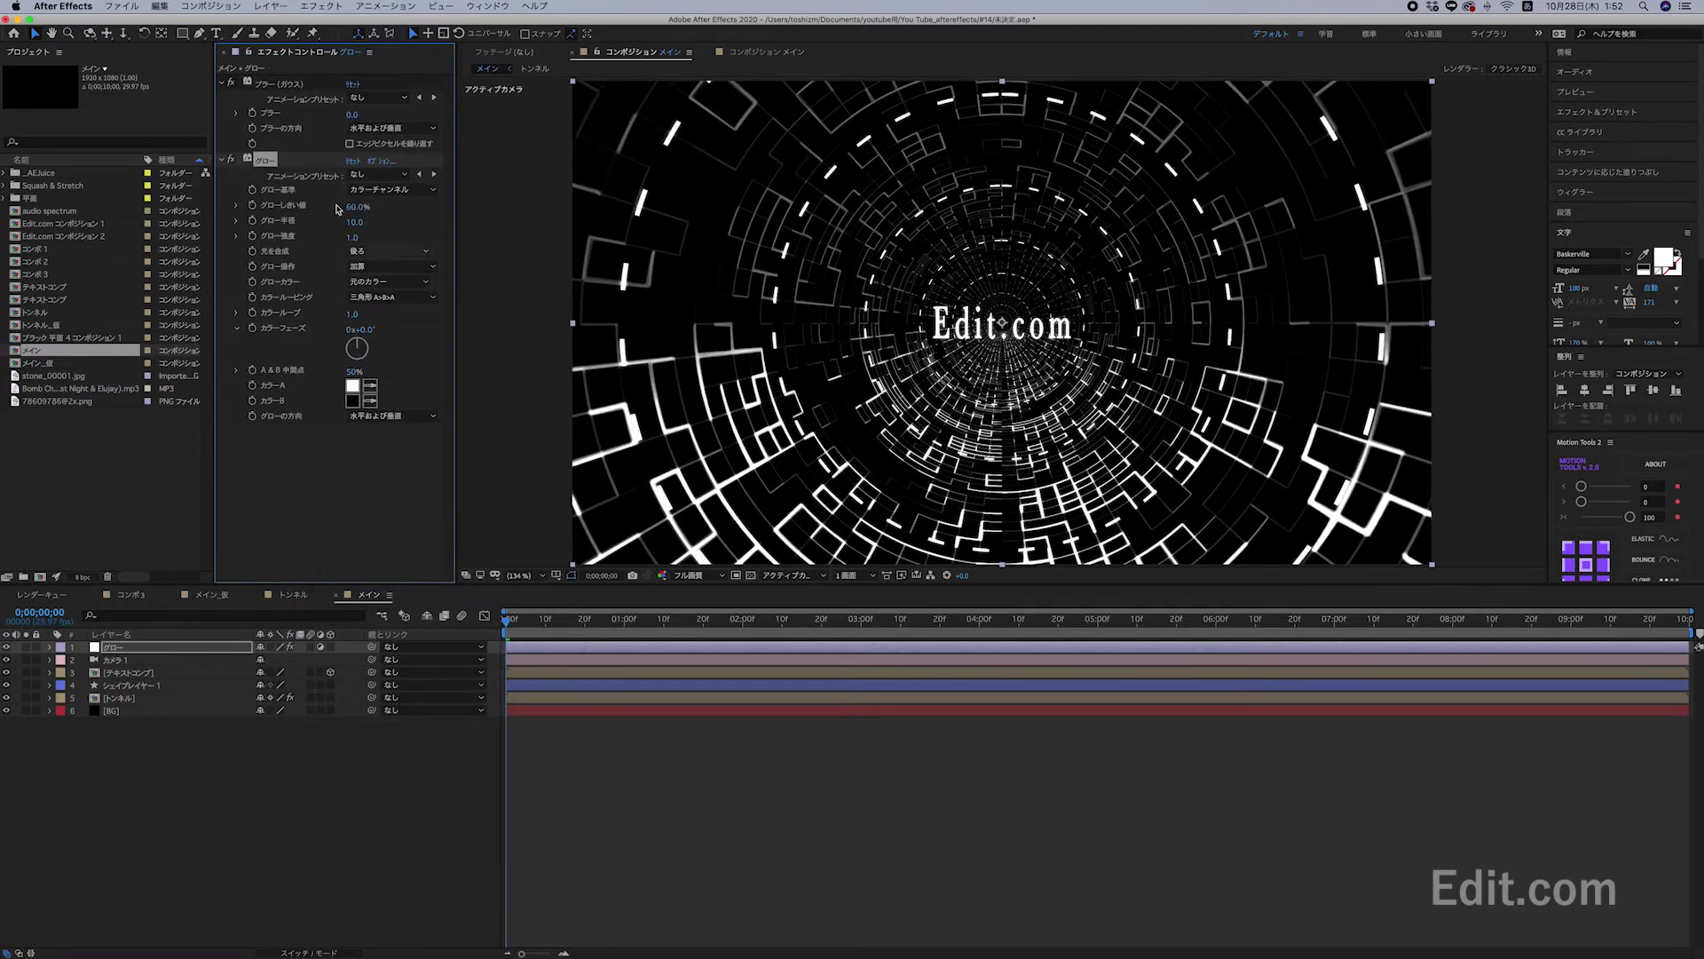
Set the Gaussian Blur to 6.0 and lower the Glow threshold to about 38.8%.
{"action": "left_click", "coordinate": [352, 114]}
{"action": "key", "text": "Return"}
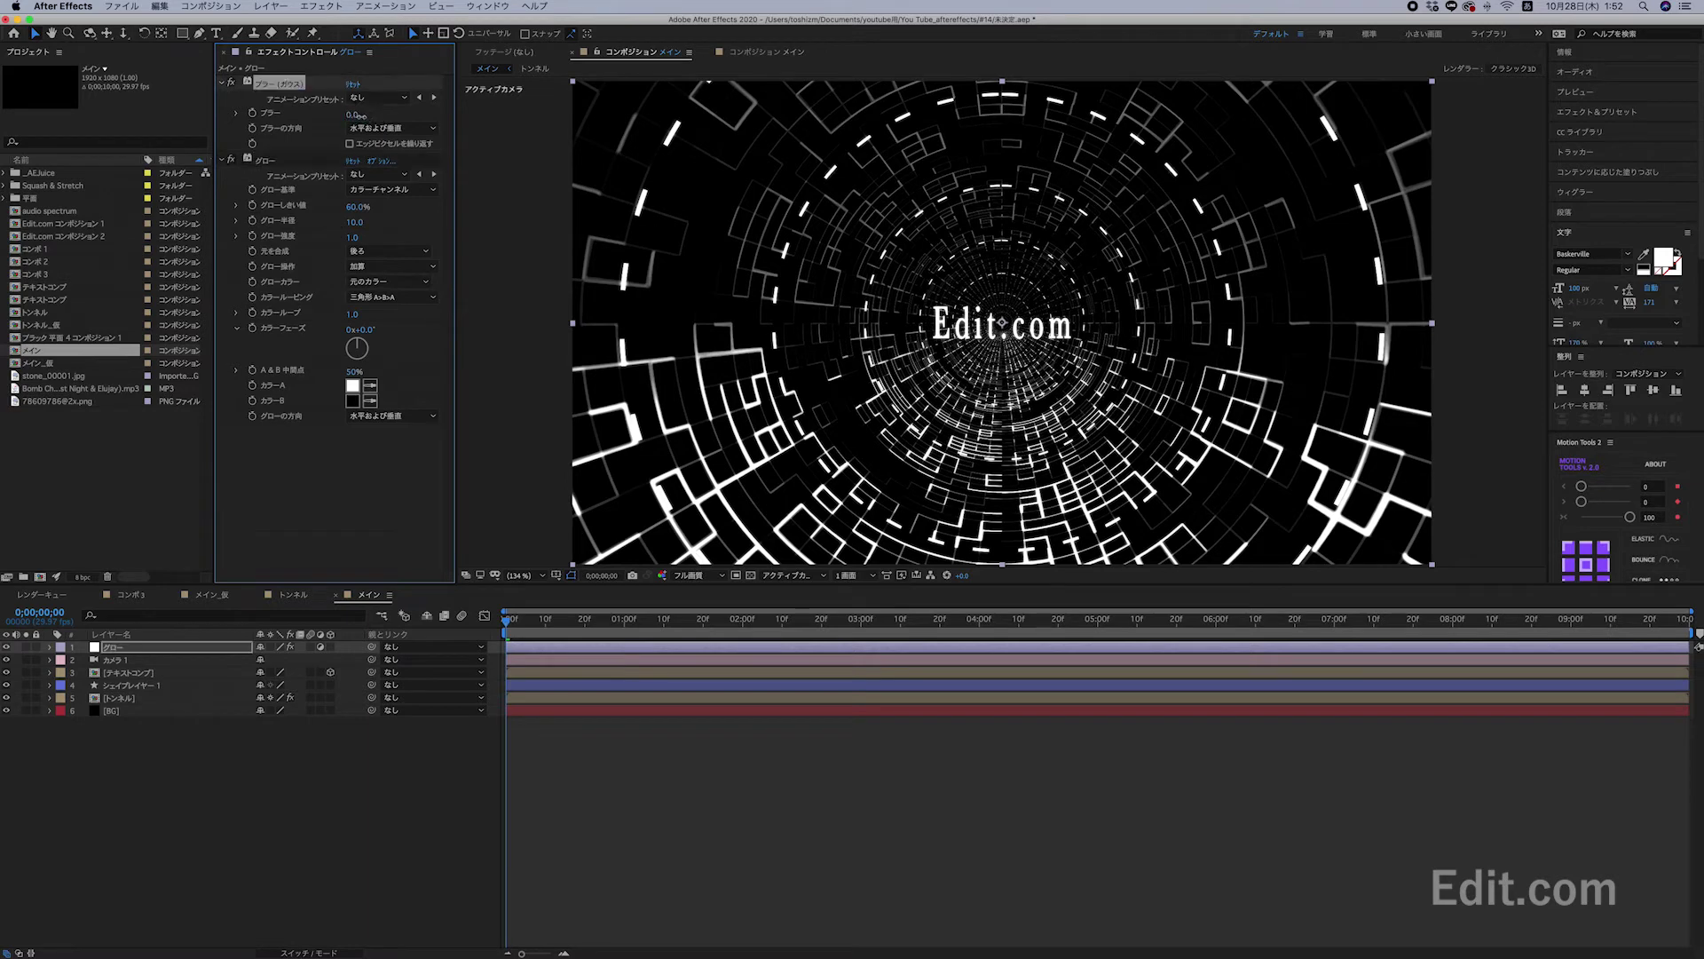
{"action": "left_click_drag", "start_coordinate": [373, 116], "coordinate": [408, 119]}
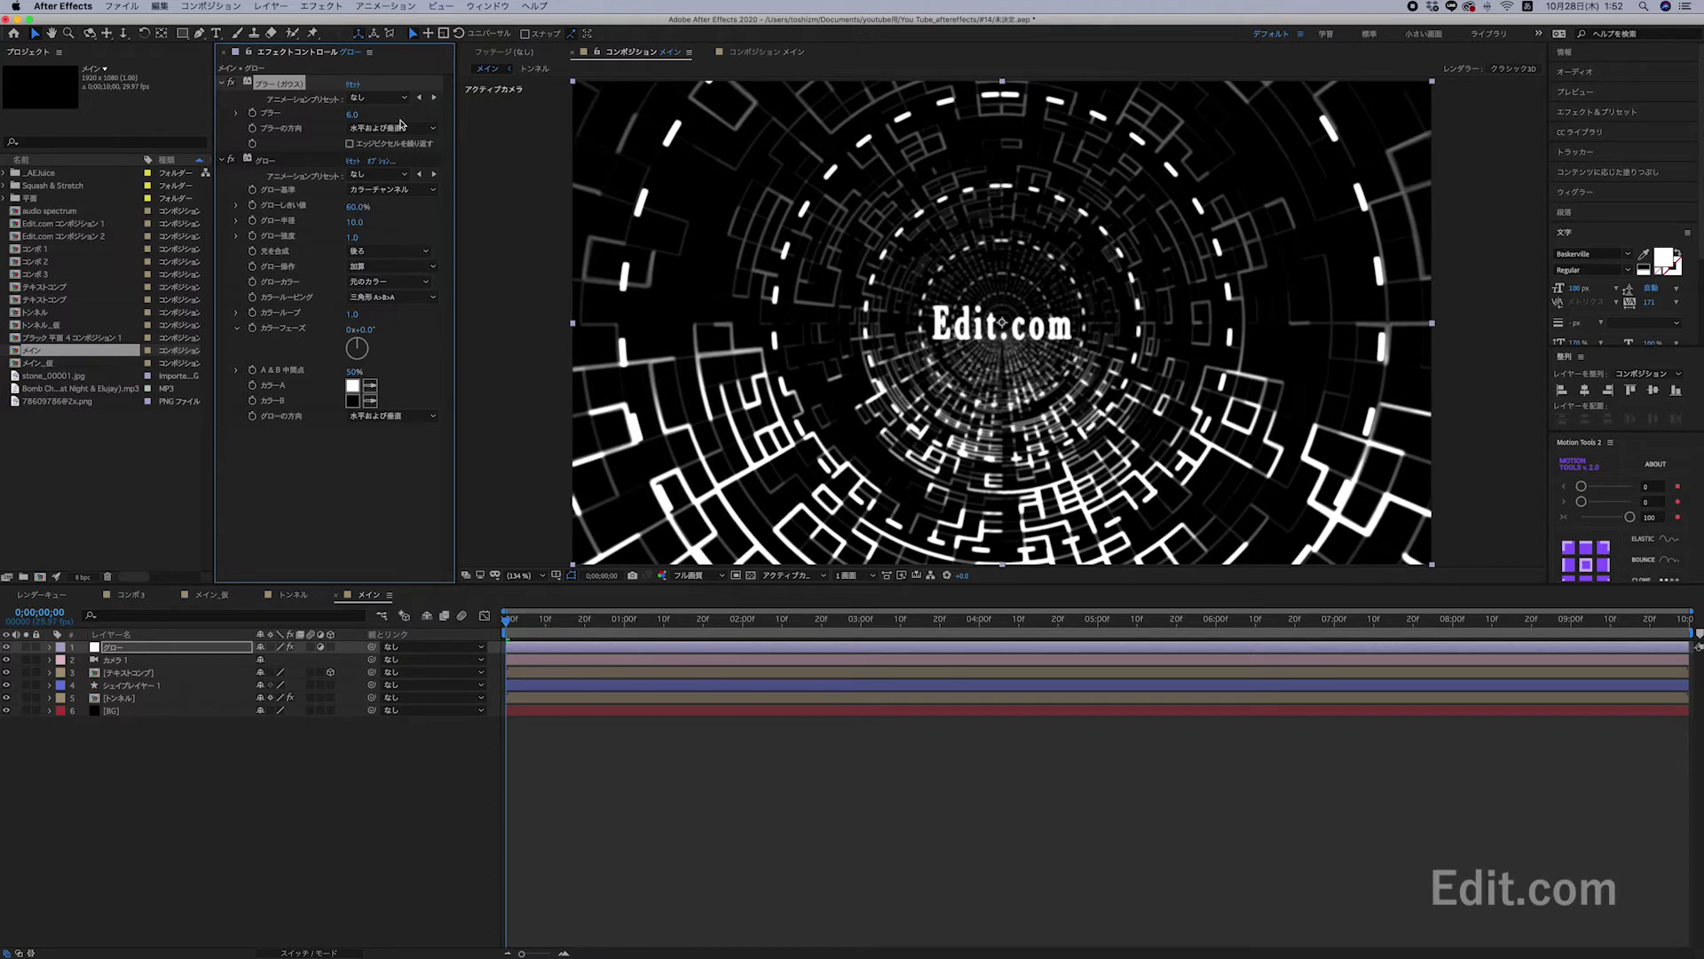
{"action": "left_click", "coordinate": [231, 88]}
{"action": "left_click", "coordinate": [232, 88]}
{"action": "mouse_move", "coordinate": [350, 206]}
{"action": "left_mouse_down"}
{"action": "mouse_move", "coordinate": [337, 227]}
{"action": "mouse_move", "coordinate": [385, 224]}
{"action": "left_mouse_up"}
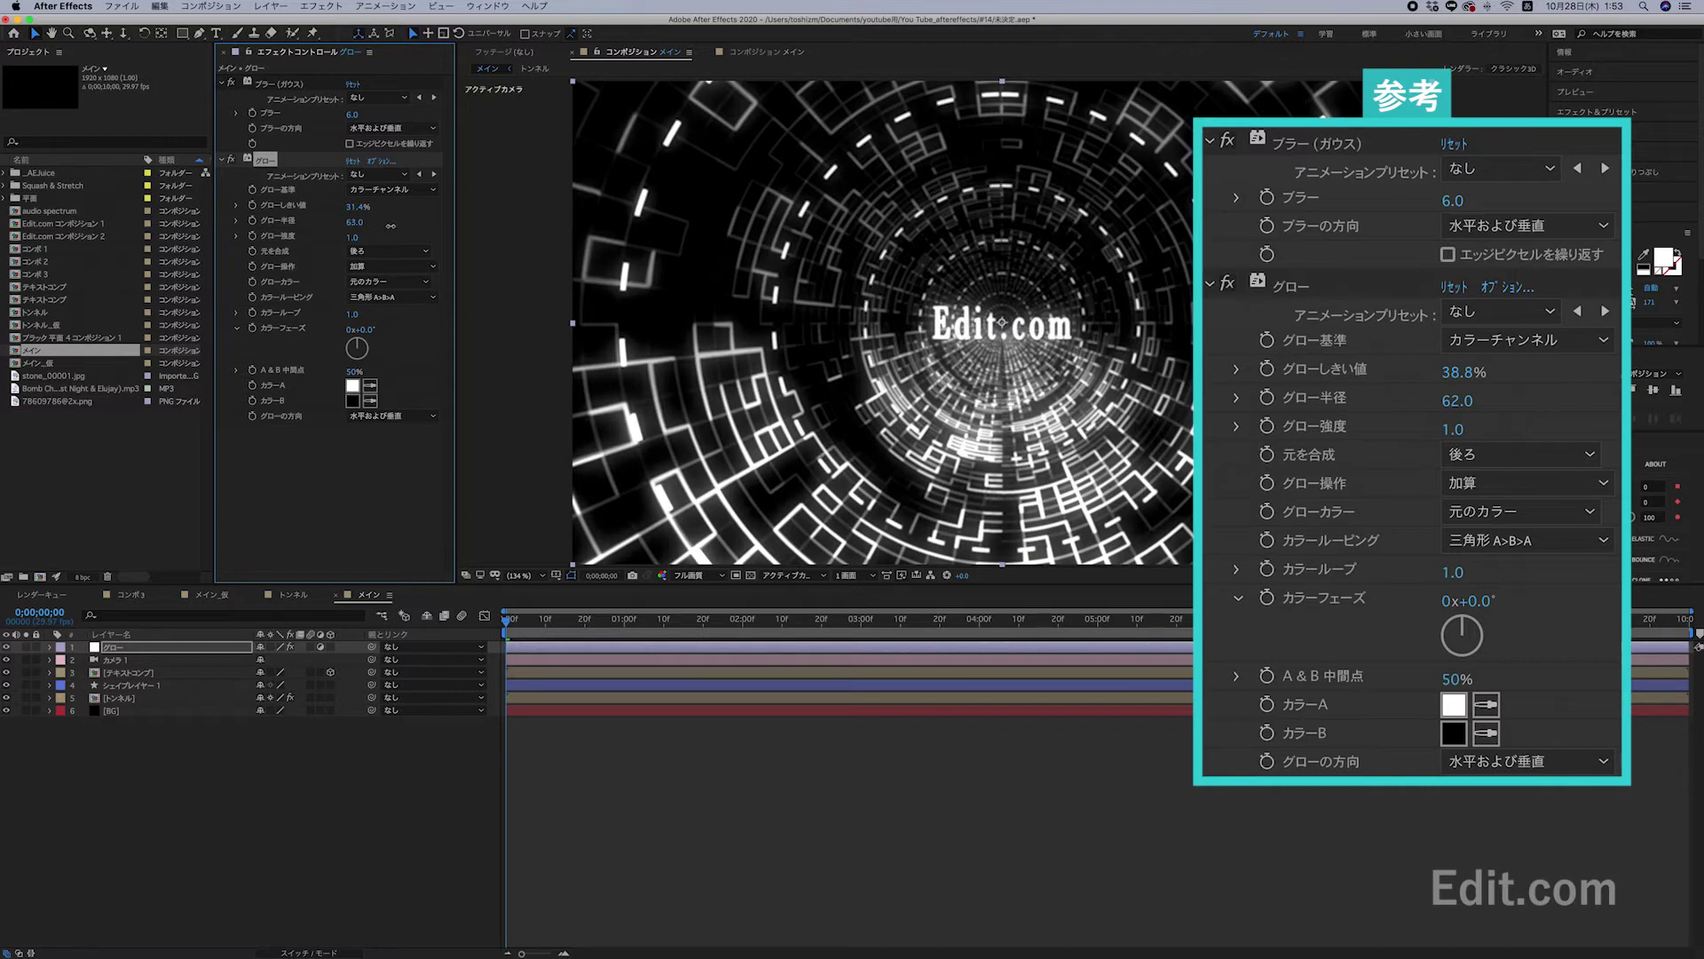
{"action": "left_click_drag", "start_coordinate": [360, 207], "coordinate": [374, 210]}
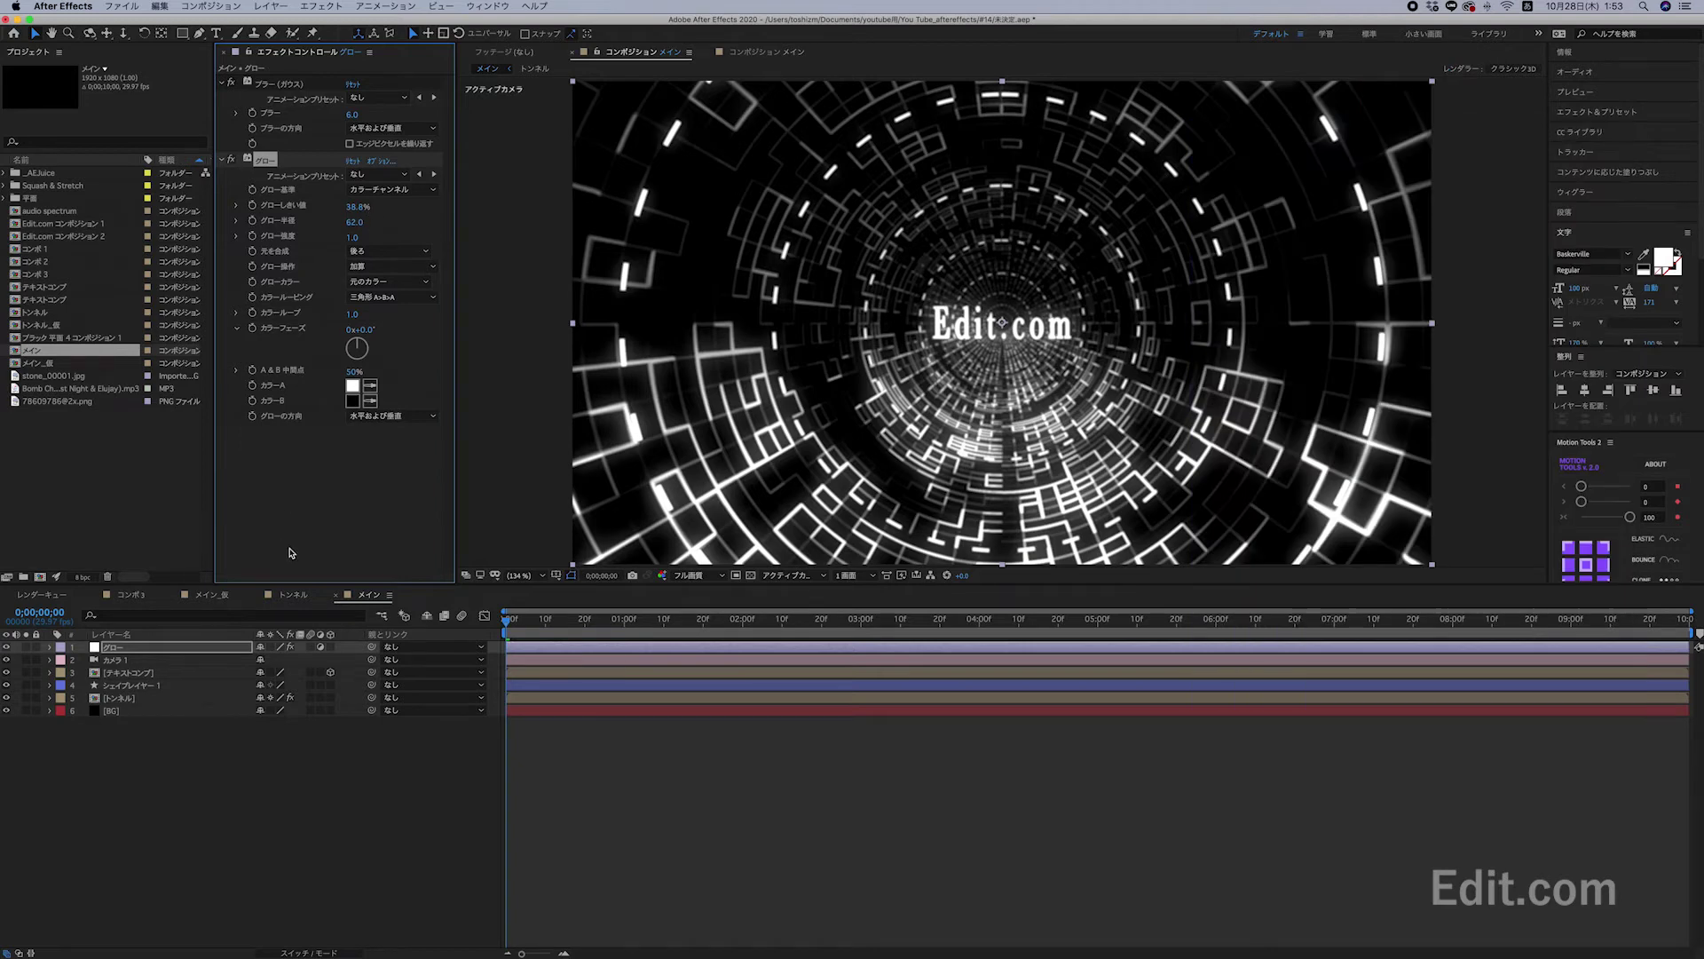
{"action": "right_click", "coordinate": [308, 499]}
Add a Curves effect and raise the RGB, Green and Blue curves for a cyan-blue tint.
{"action": "mouse_move", "coordinate": [380, 738]}
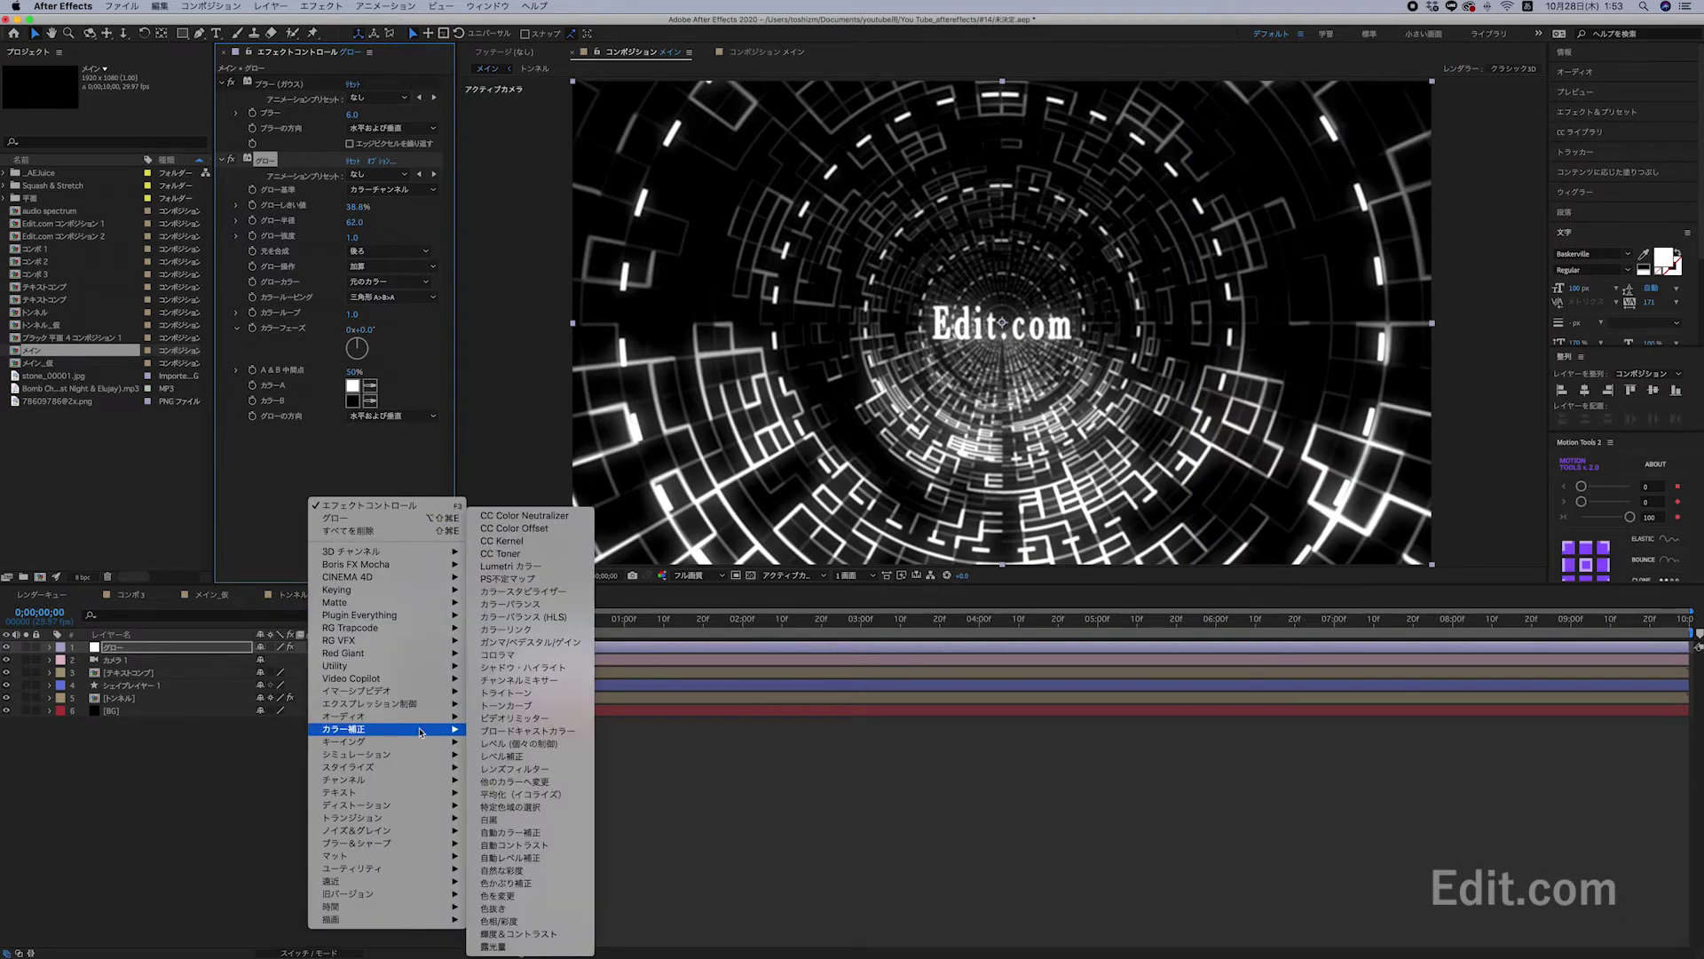
{"action": "left_click", "coordinate": [513, 705]}
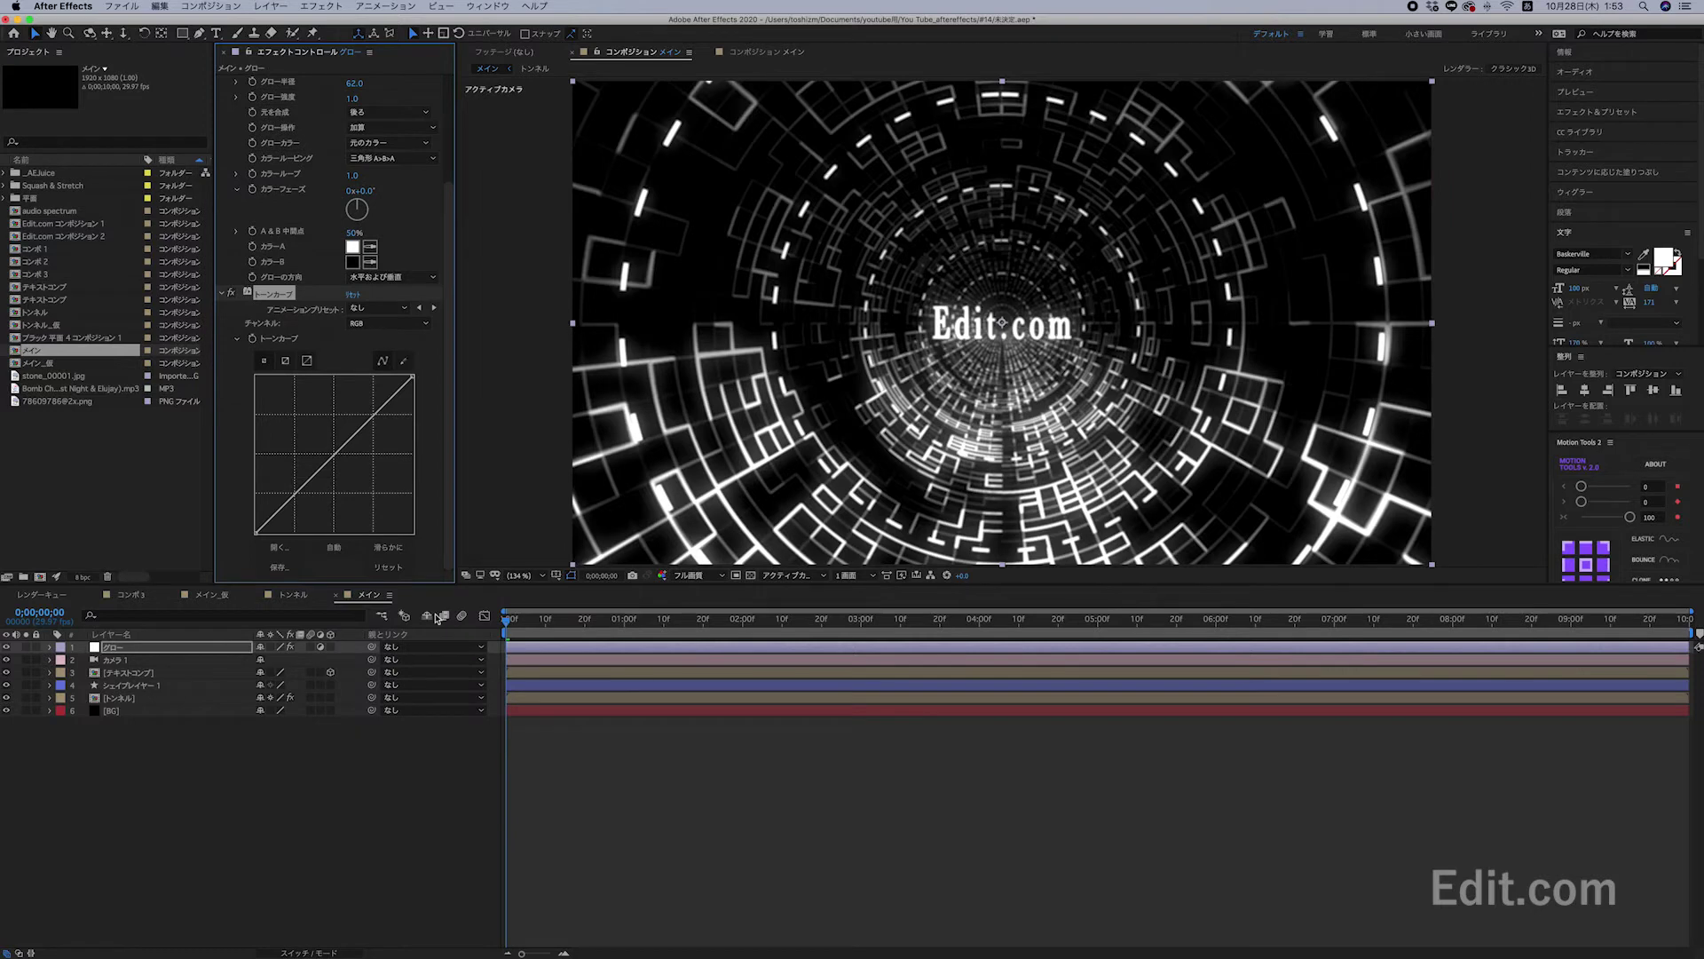
{"action": "left_click_drag", "start_coordinate": [411, 377], "coordinate": [397, 377]}
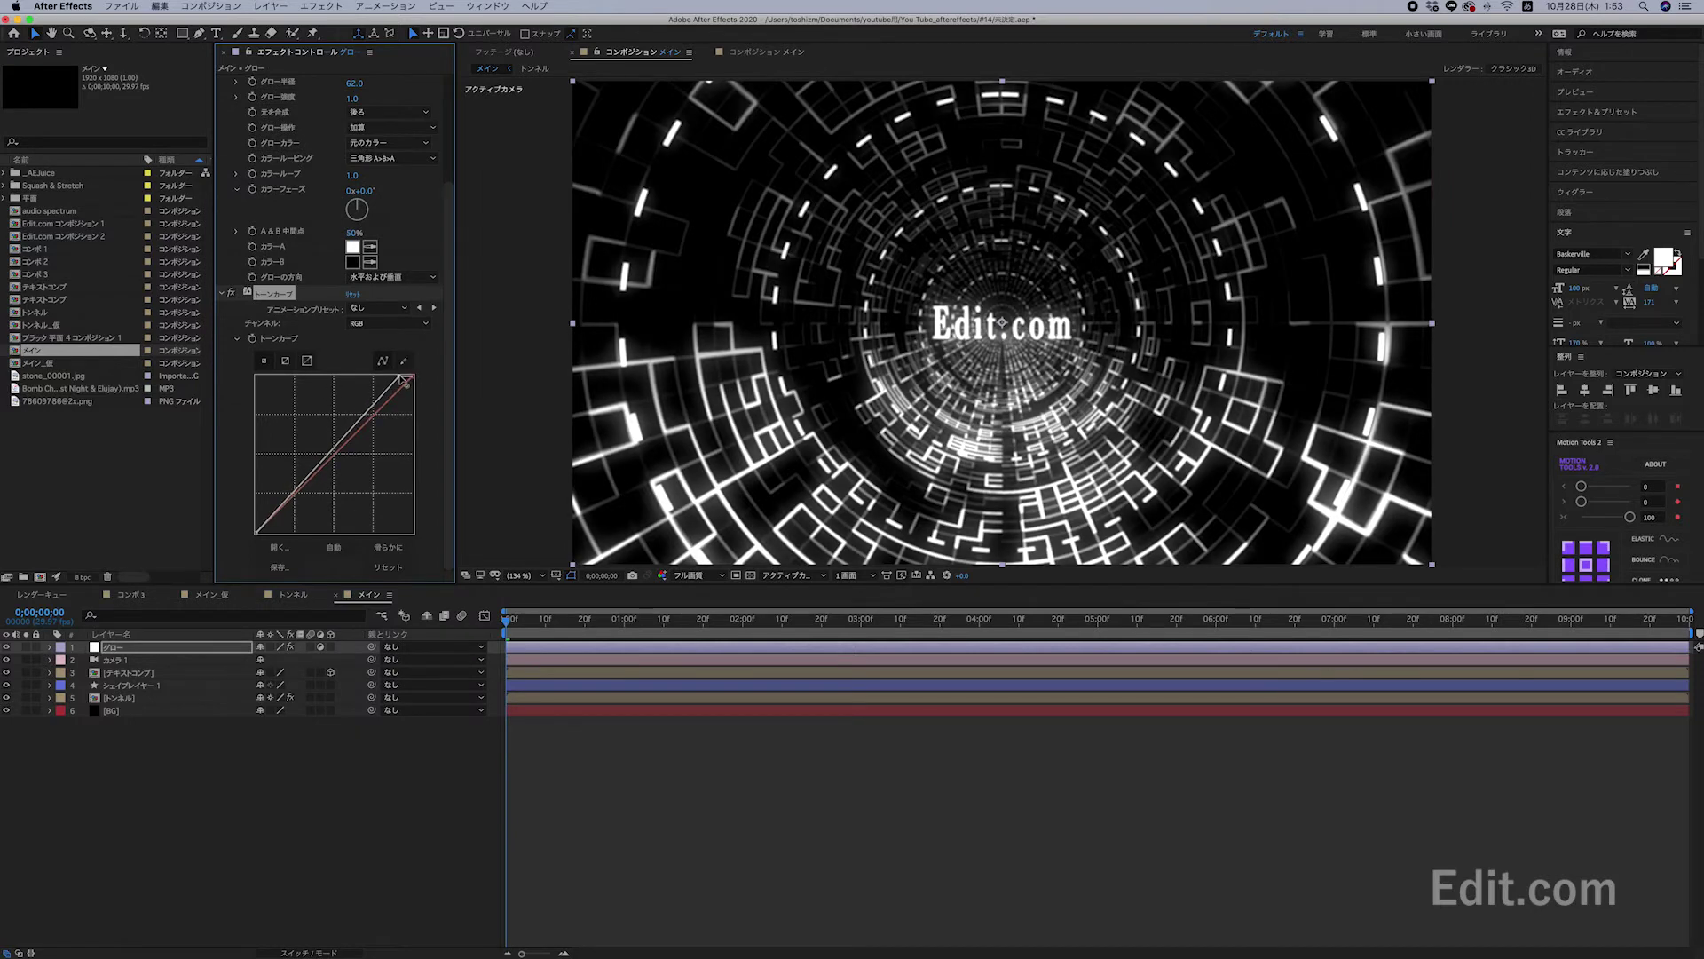
{"action": "left_click", "coordinate": [390, 323]}
{"action": "left_click", "coordinate": [391, 362]}
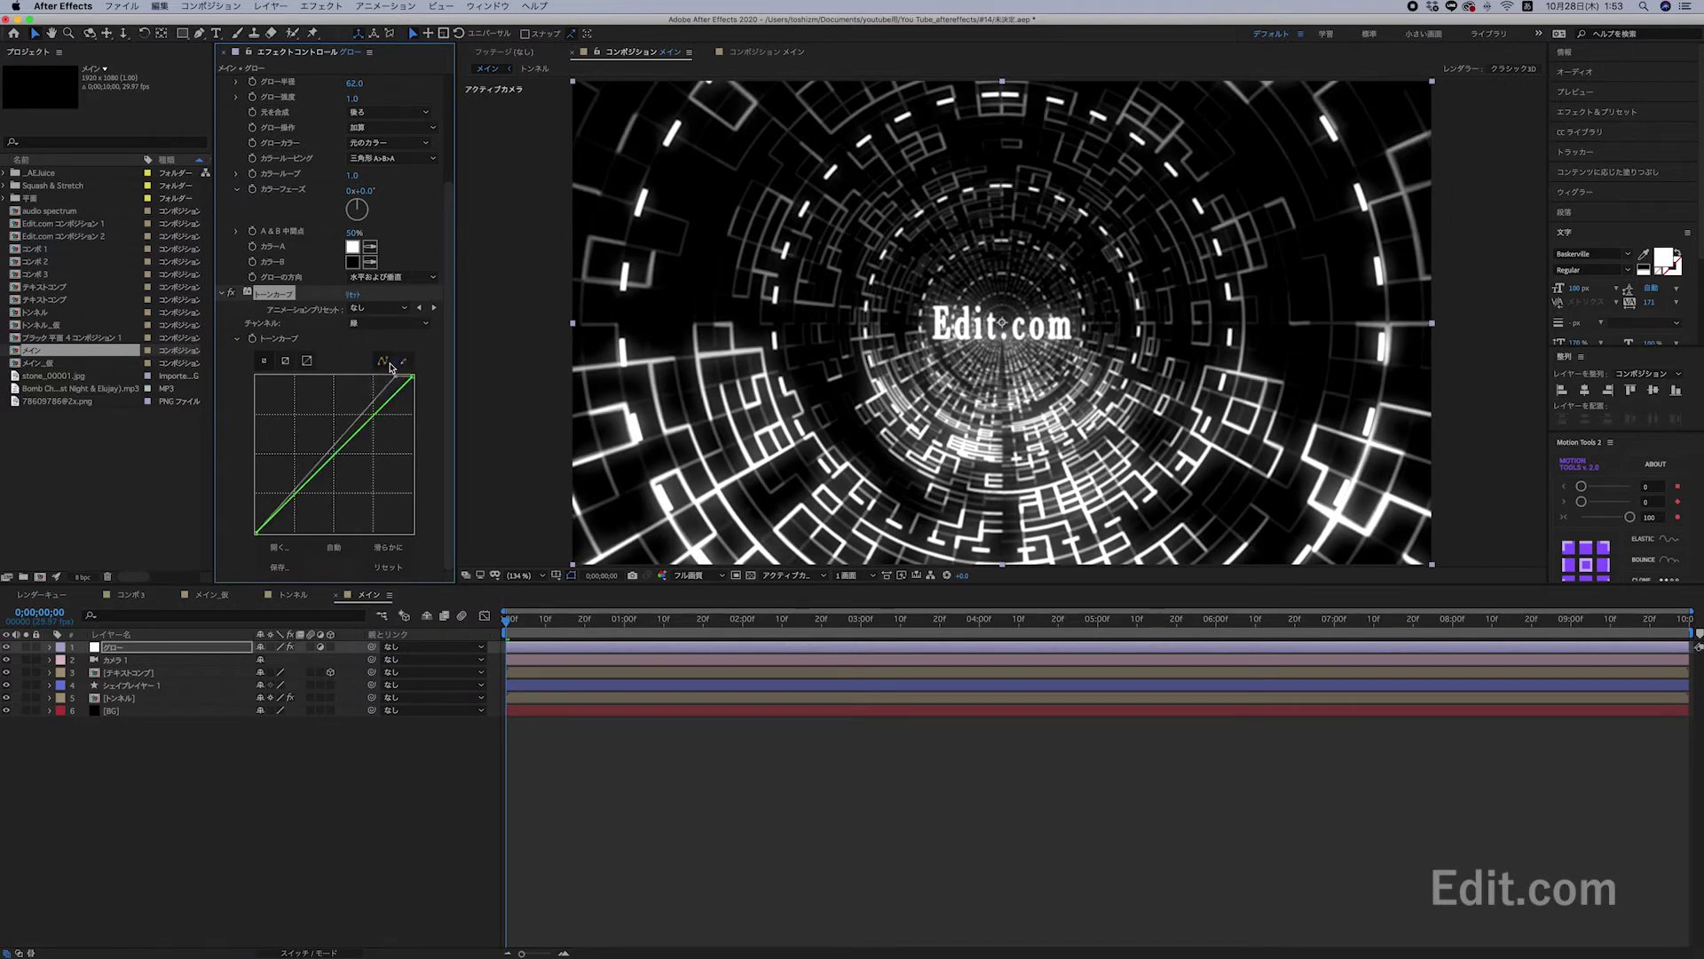
{"action": "left_click_drag", "start_coordinate": [347, 441], "coordinate": [334, 439]}
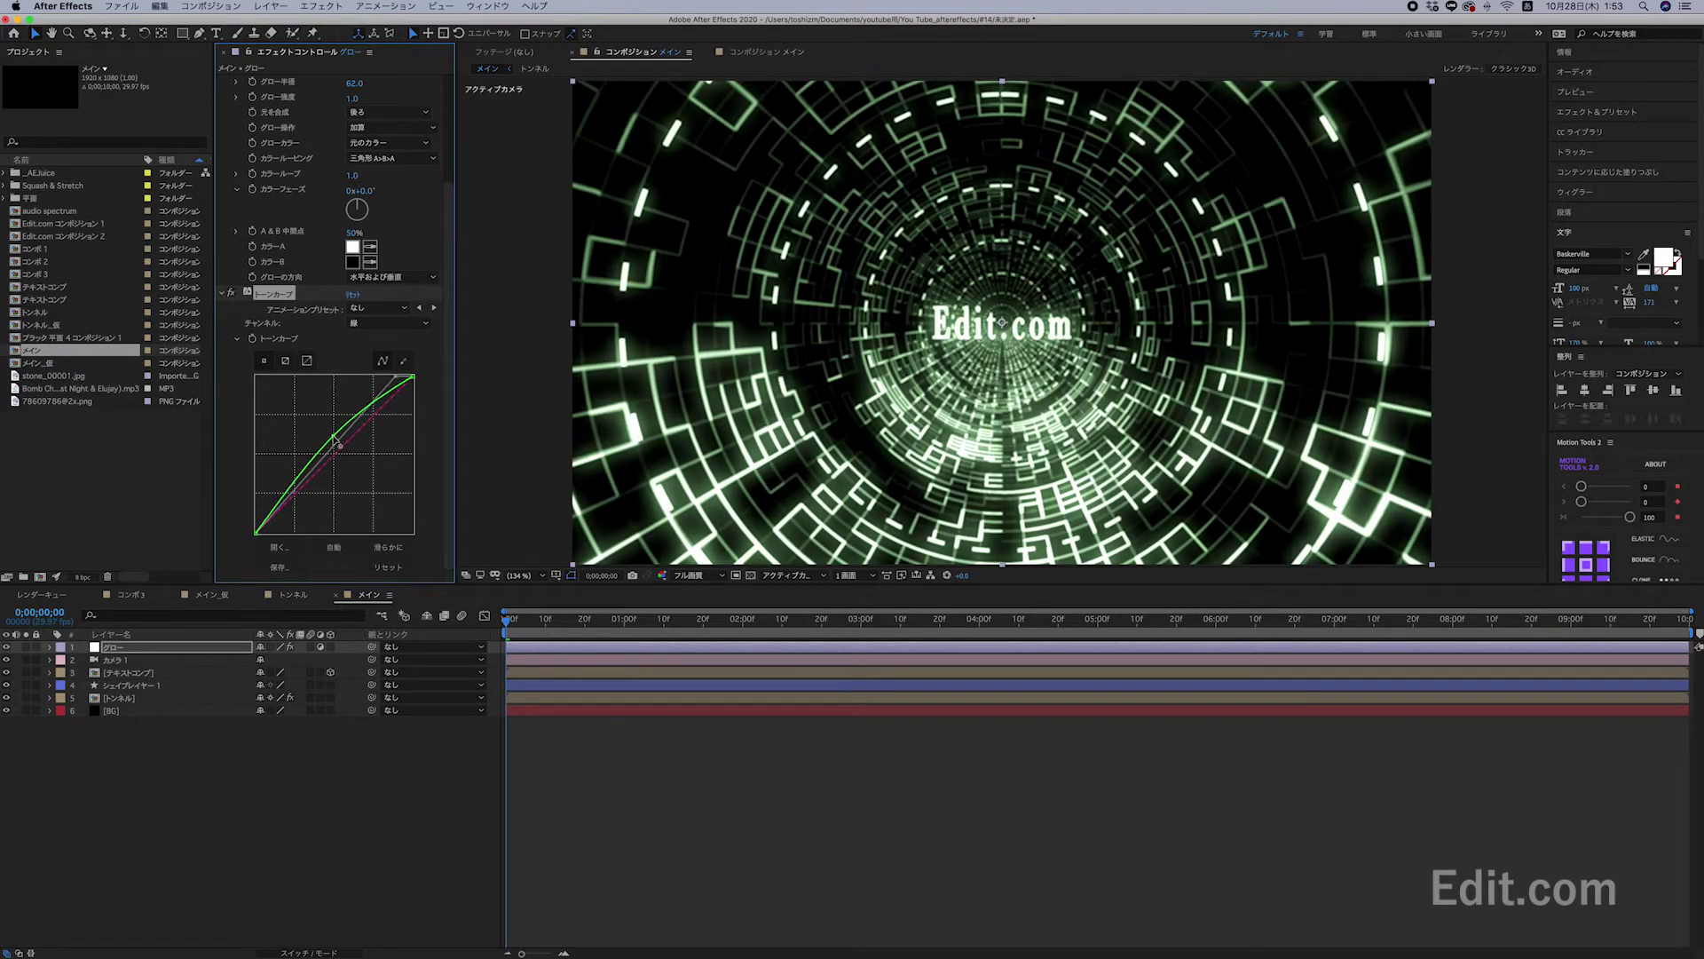
{"action": "left_click", "coordinate": [391, 323]}
{"action": "left_click", "coordinate": [373, 373]}
{"action": "left_click_drag", "start_coordinate": [354, 443], "coordinate": [330, 437]}
{"action": "right_click", "coordinate": [296, 769]}
Add another adjustment layer named アンシャープマスク.
{"action": "mouse_move", "coordinate": [435, 777]}
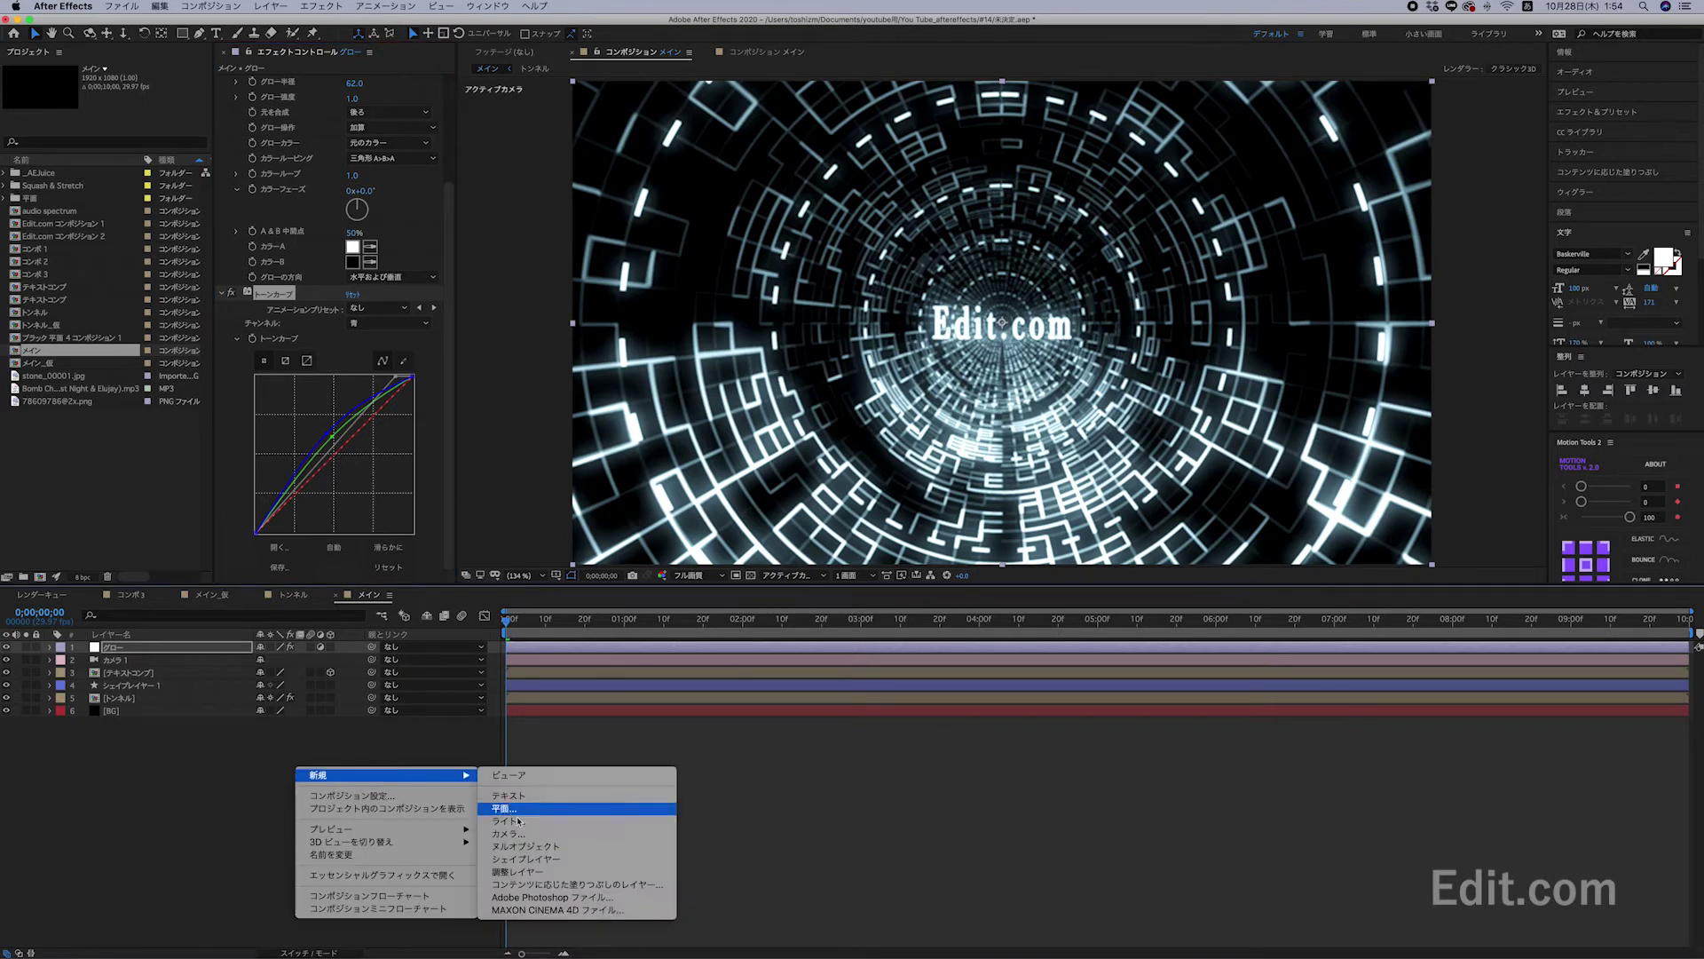
{"action": "left_click", "coordinate": [517, 872]}
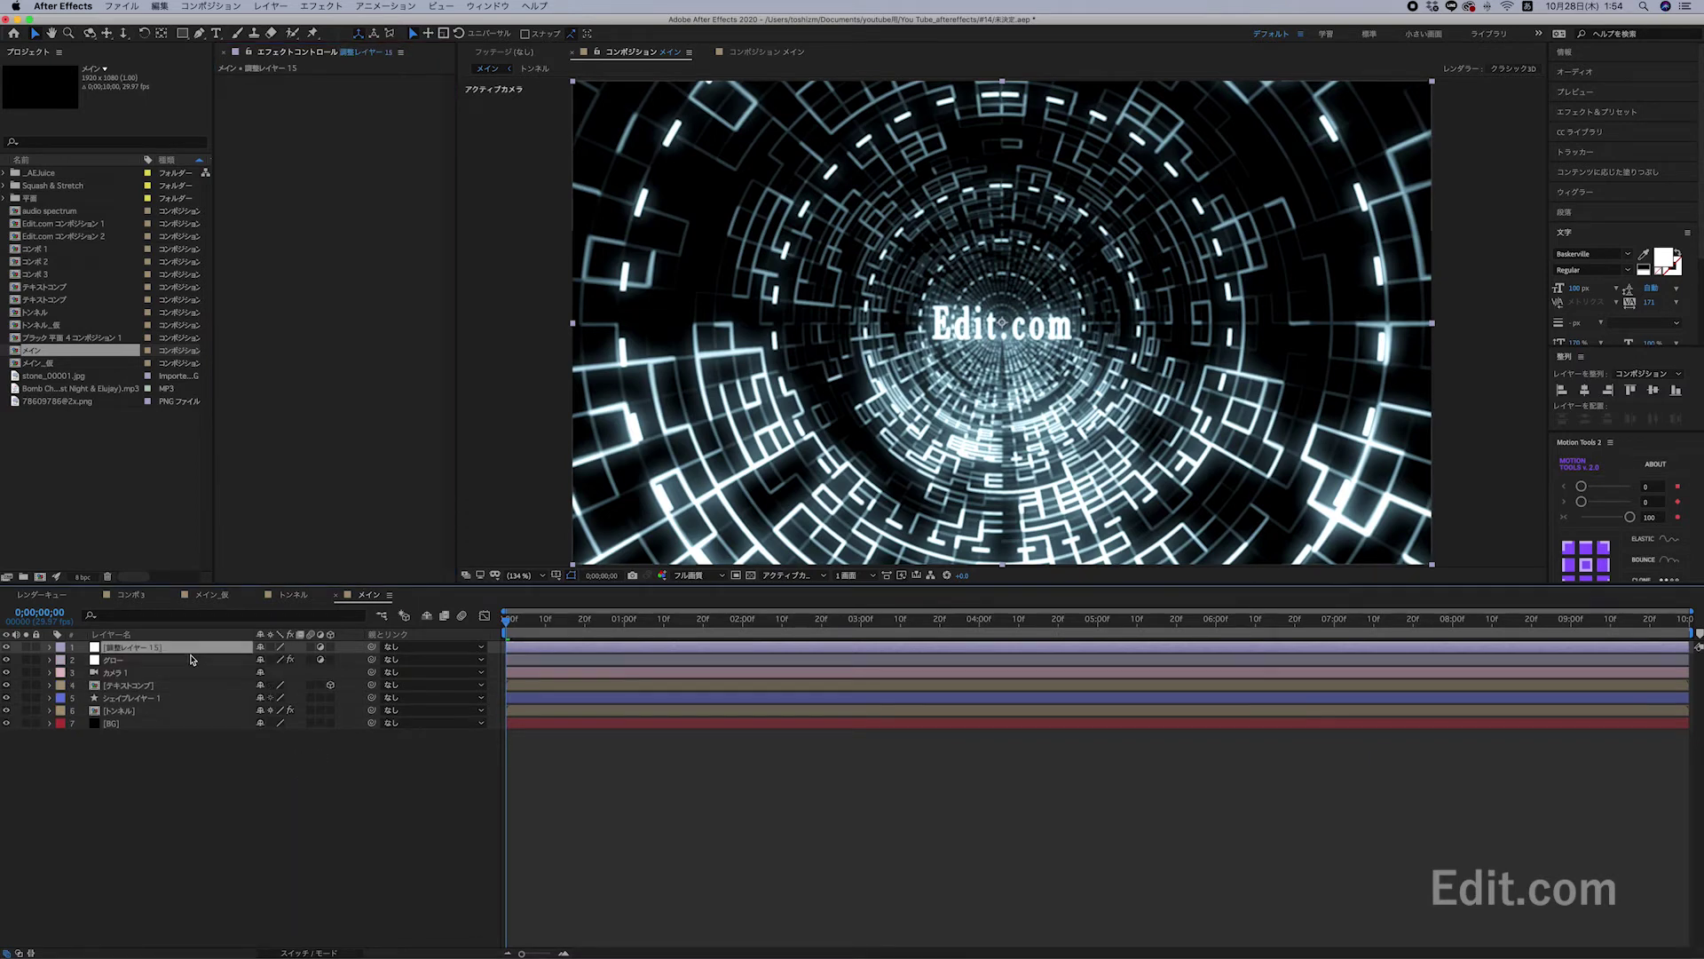
{"action": "key", "text": "Return"}
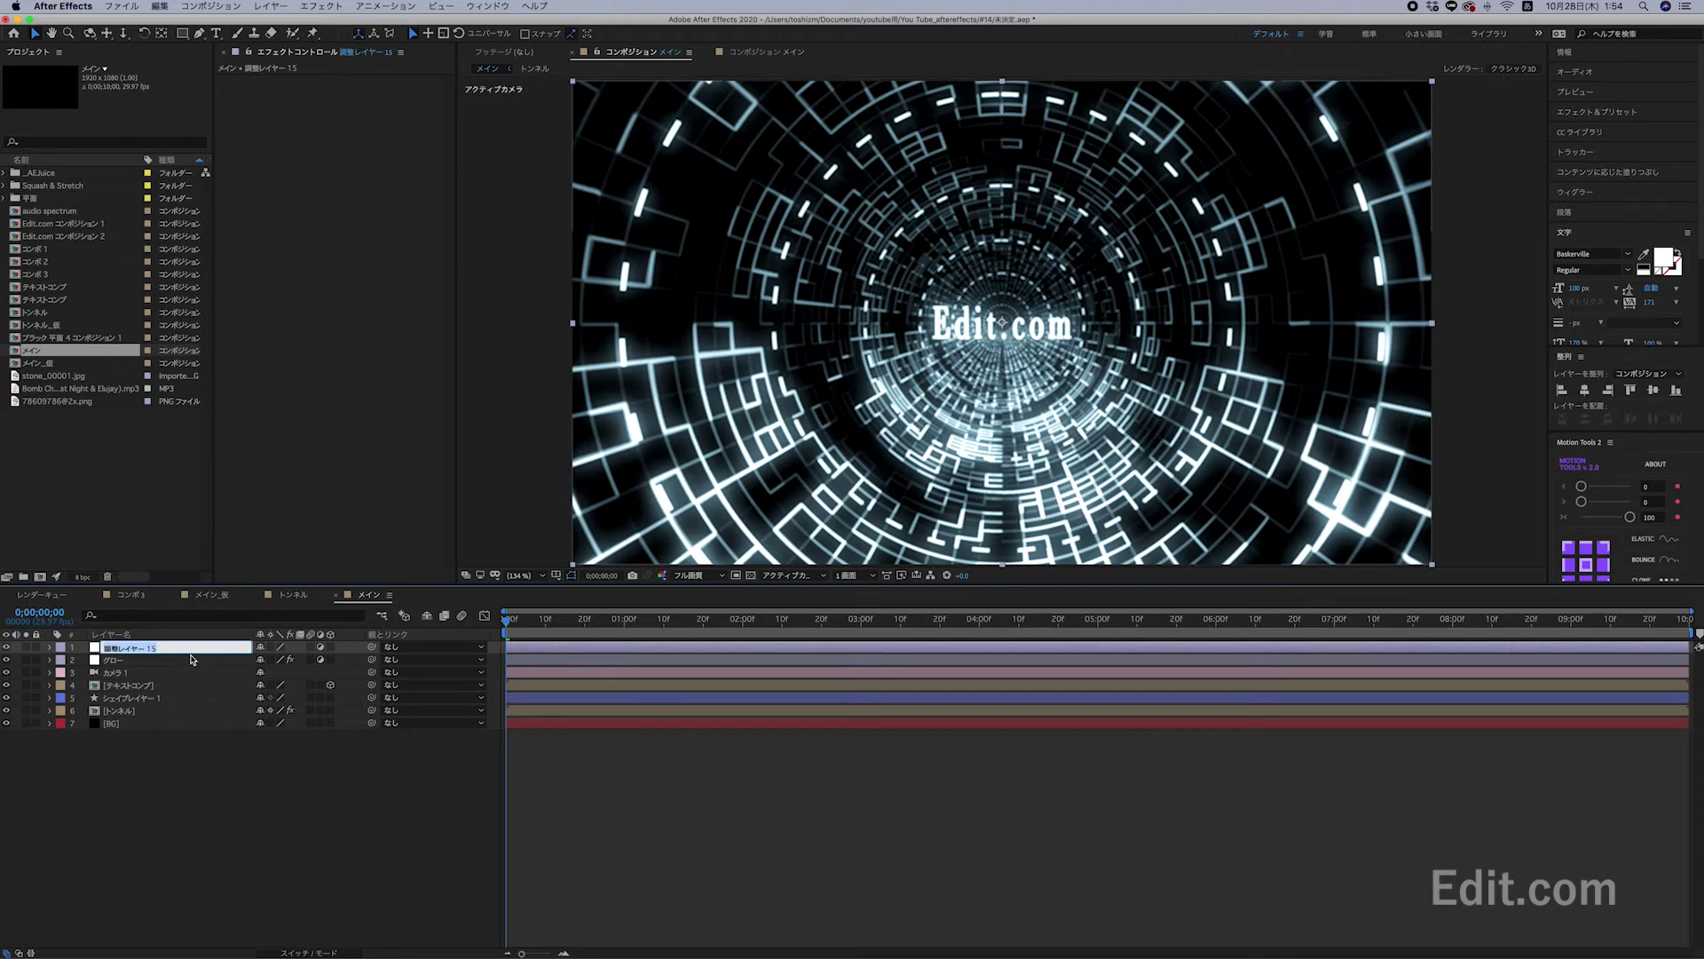
{"action": "type", "text": "アンシャープ"}
{"action": "key", "text": "Tab"}
{"action": "key", "text": "Return"}
{"action": "key", "text": "Return"}
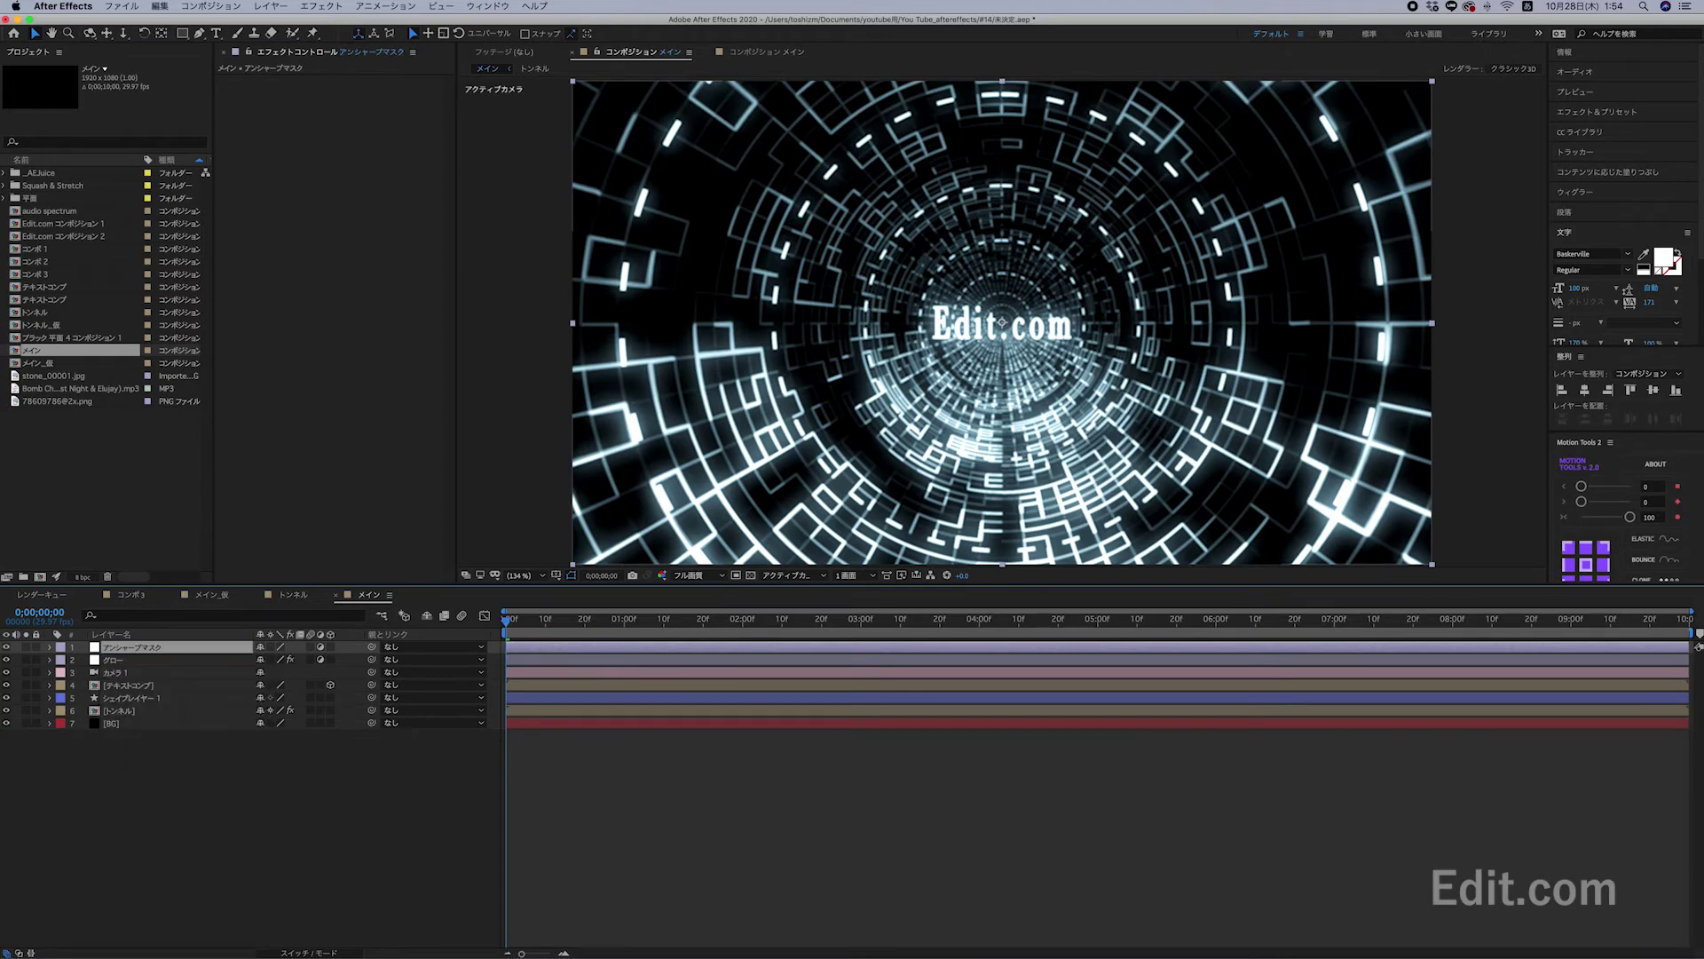
Apply Unsharp Mask with amount 100, radius 7.0 and threshold 20.
{"action": "right_click", "coordinate": [308, 499]}
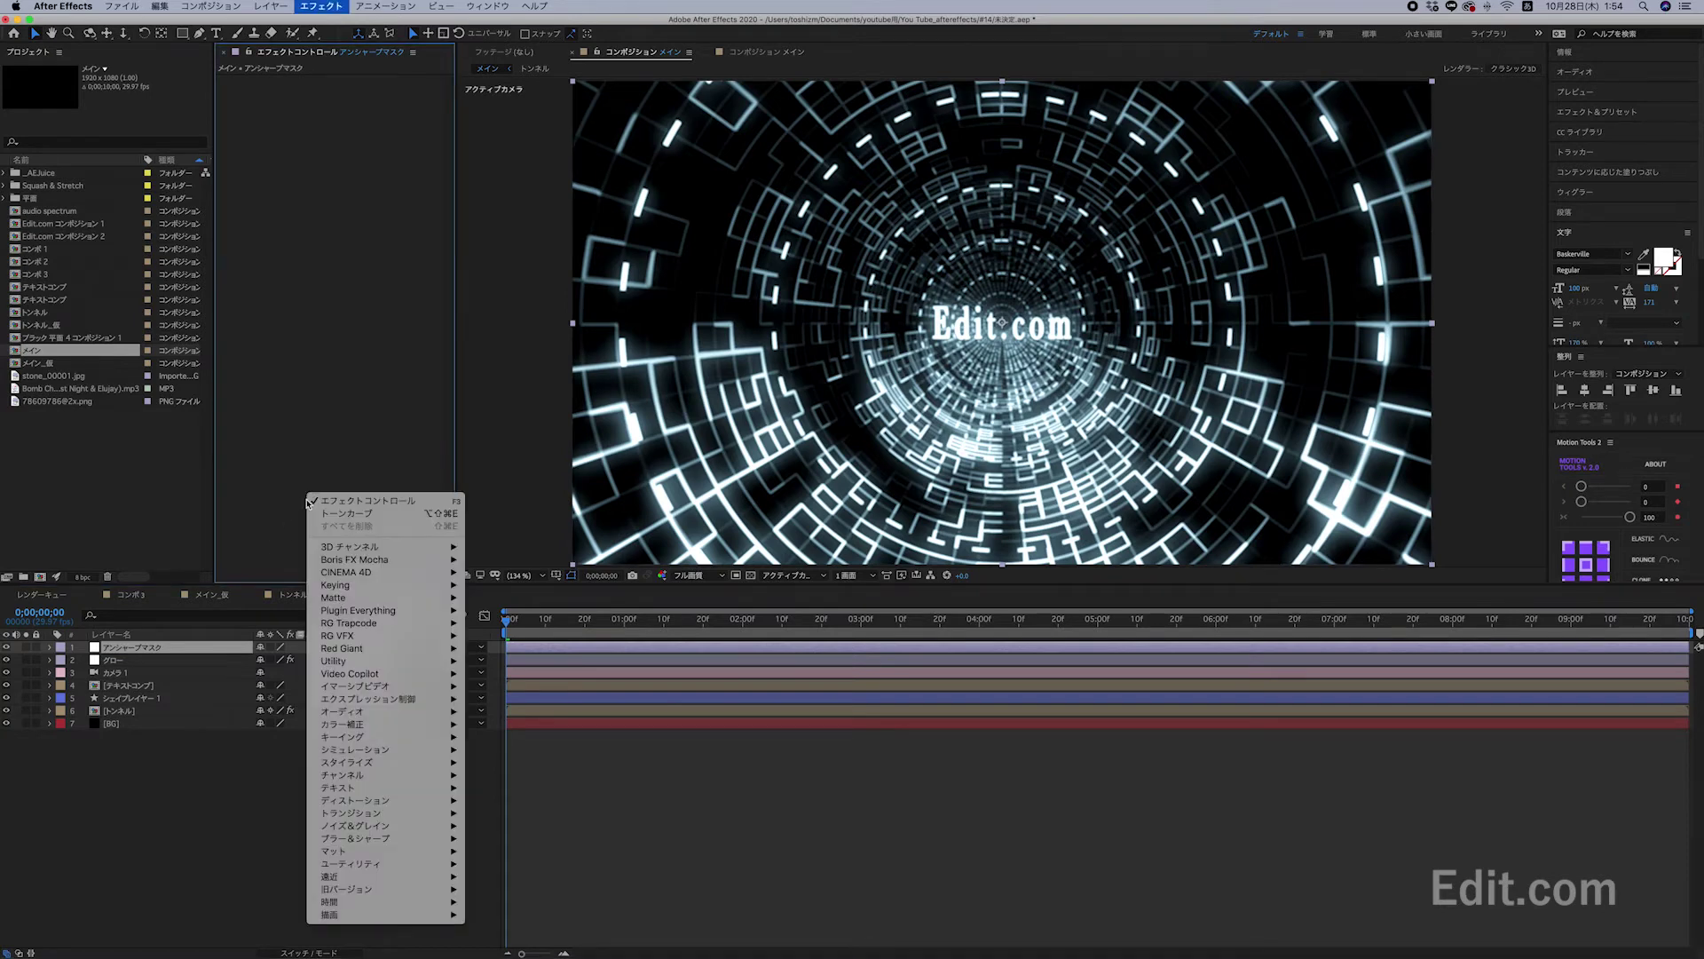
{"action": "mouse_move", "coordinate": [397, 838]}
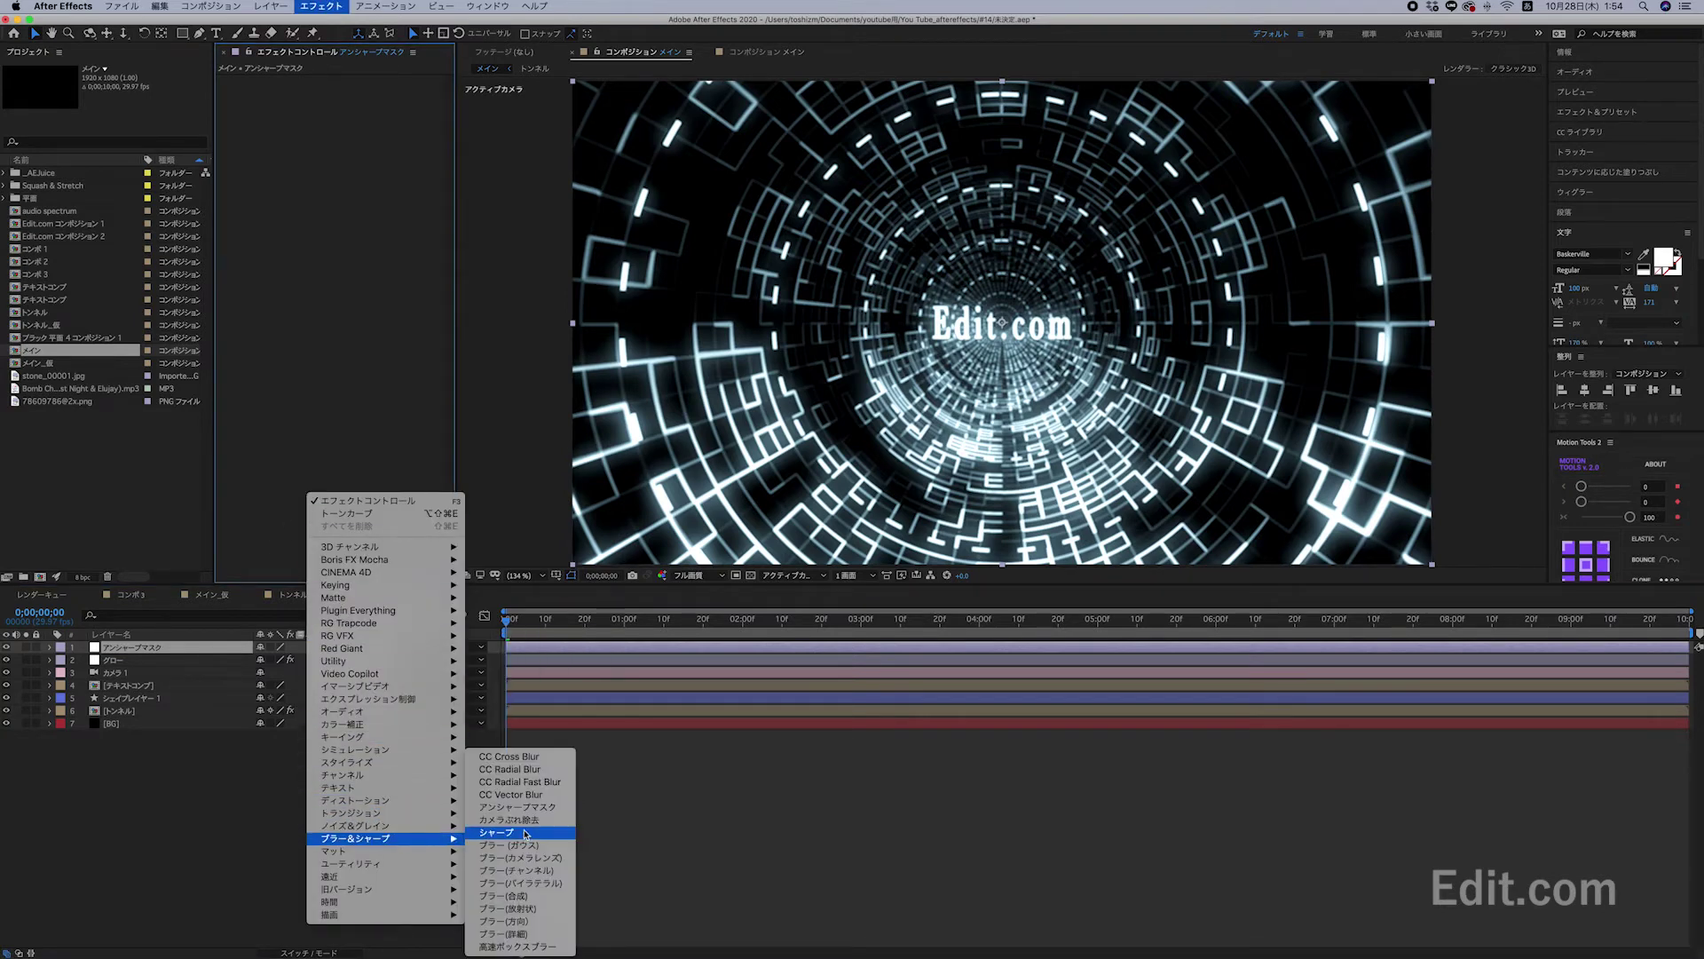
{"action": "left_click", "coordinate": [527, 808]}
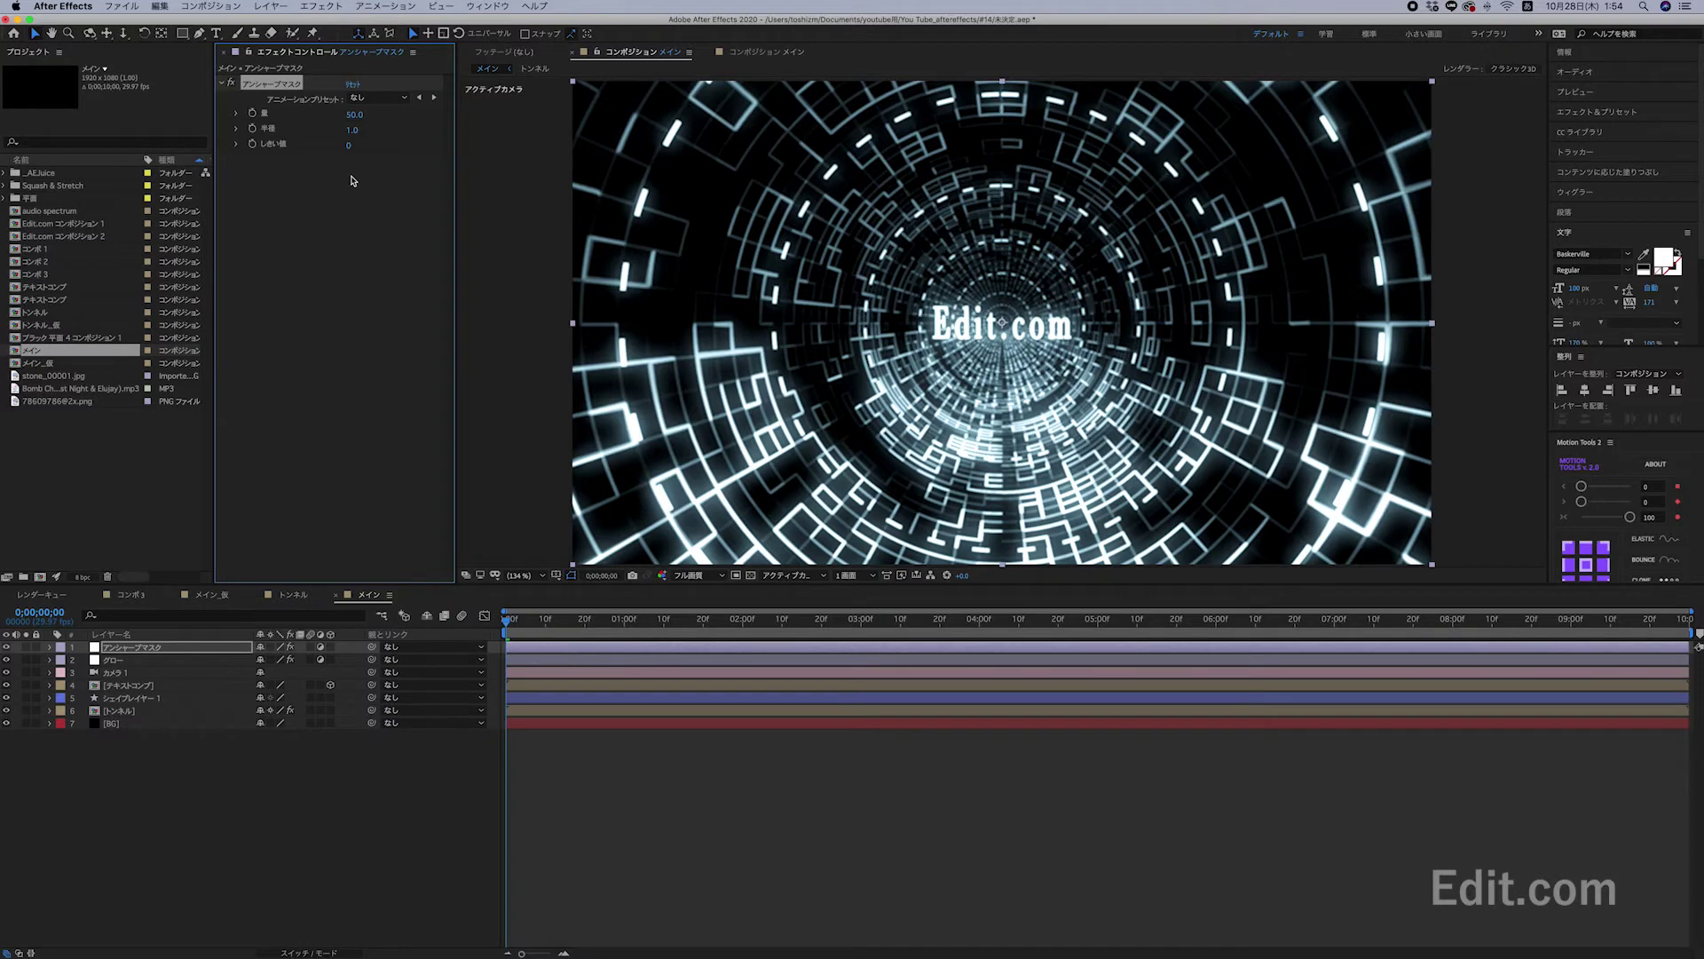
{"action": "mouse_move", "coordinate": [390, 121]}
{"action": "left_mouse_down"}
{"action": "mouse_move", "coordinate": [379, 132]}
{"action": "mouse_move", "coordinate": [404, 133]}
{"action": "mouse_move", "coordinate": [362, 118]}
{"action": "left_mouse_up"}
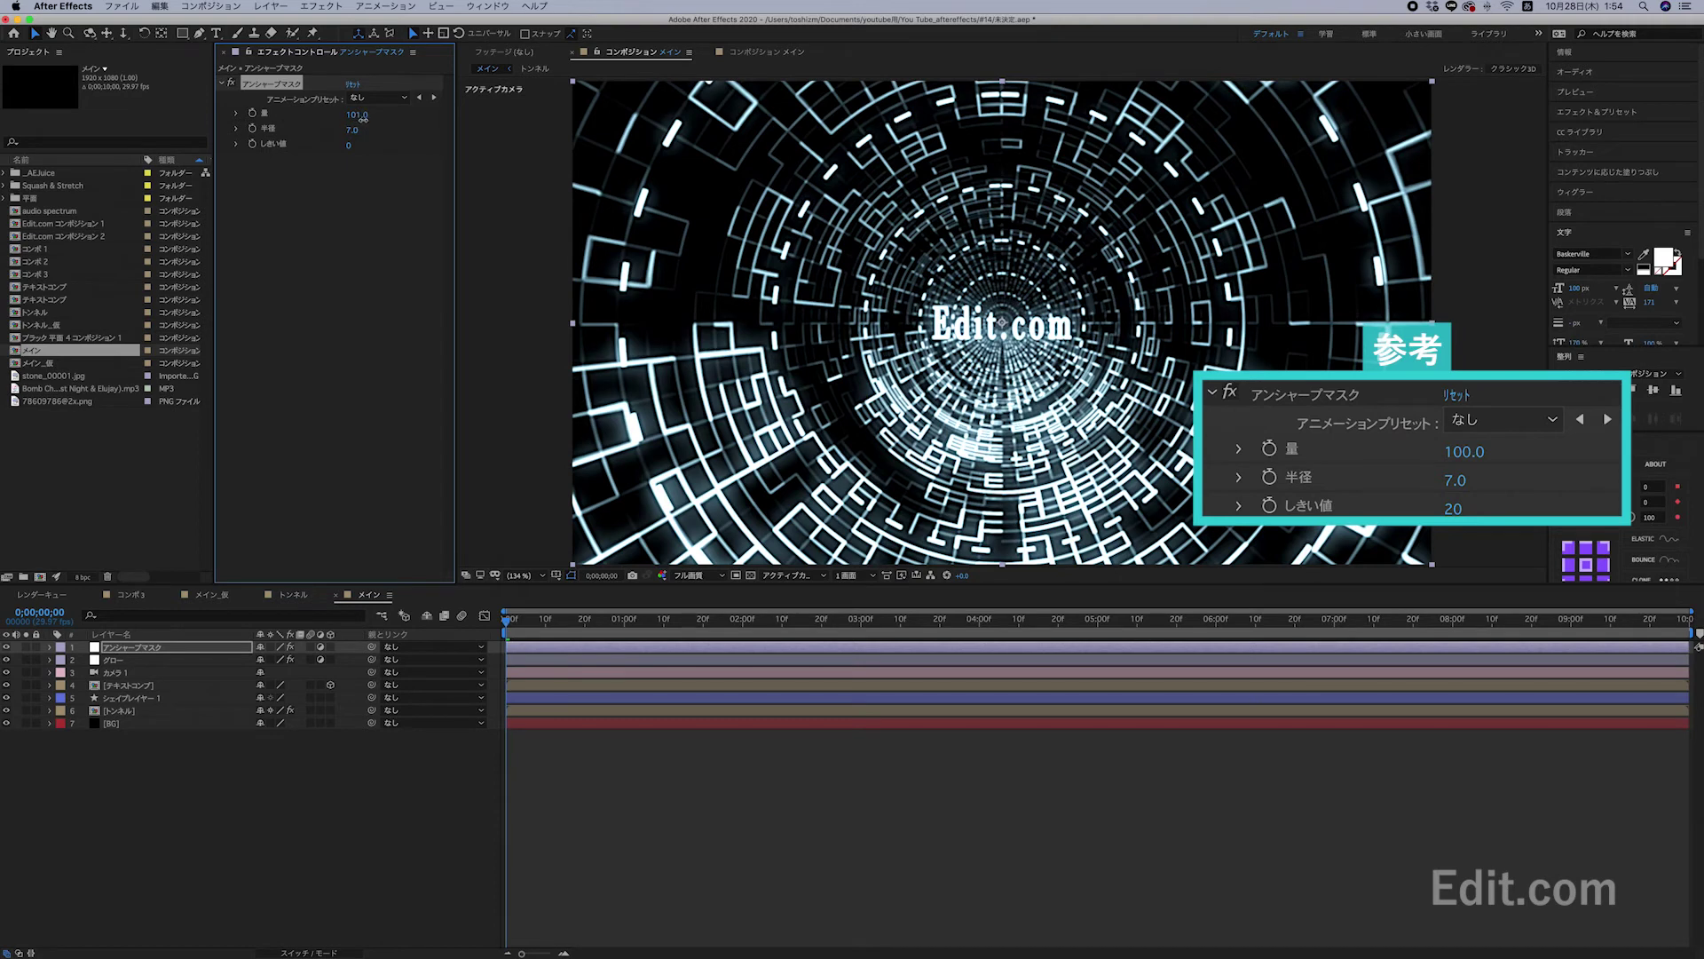
{"action": "left_click", "coordinate": [358, 115]}
{"action": "type", "text": "100"}
{"action": "key", "text": "Return"}
{"action": "left_click_drag", "start_coordinate": [349, 147], "coordinate": [354, 148]}
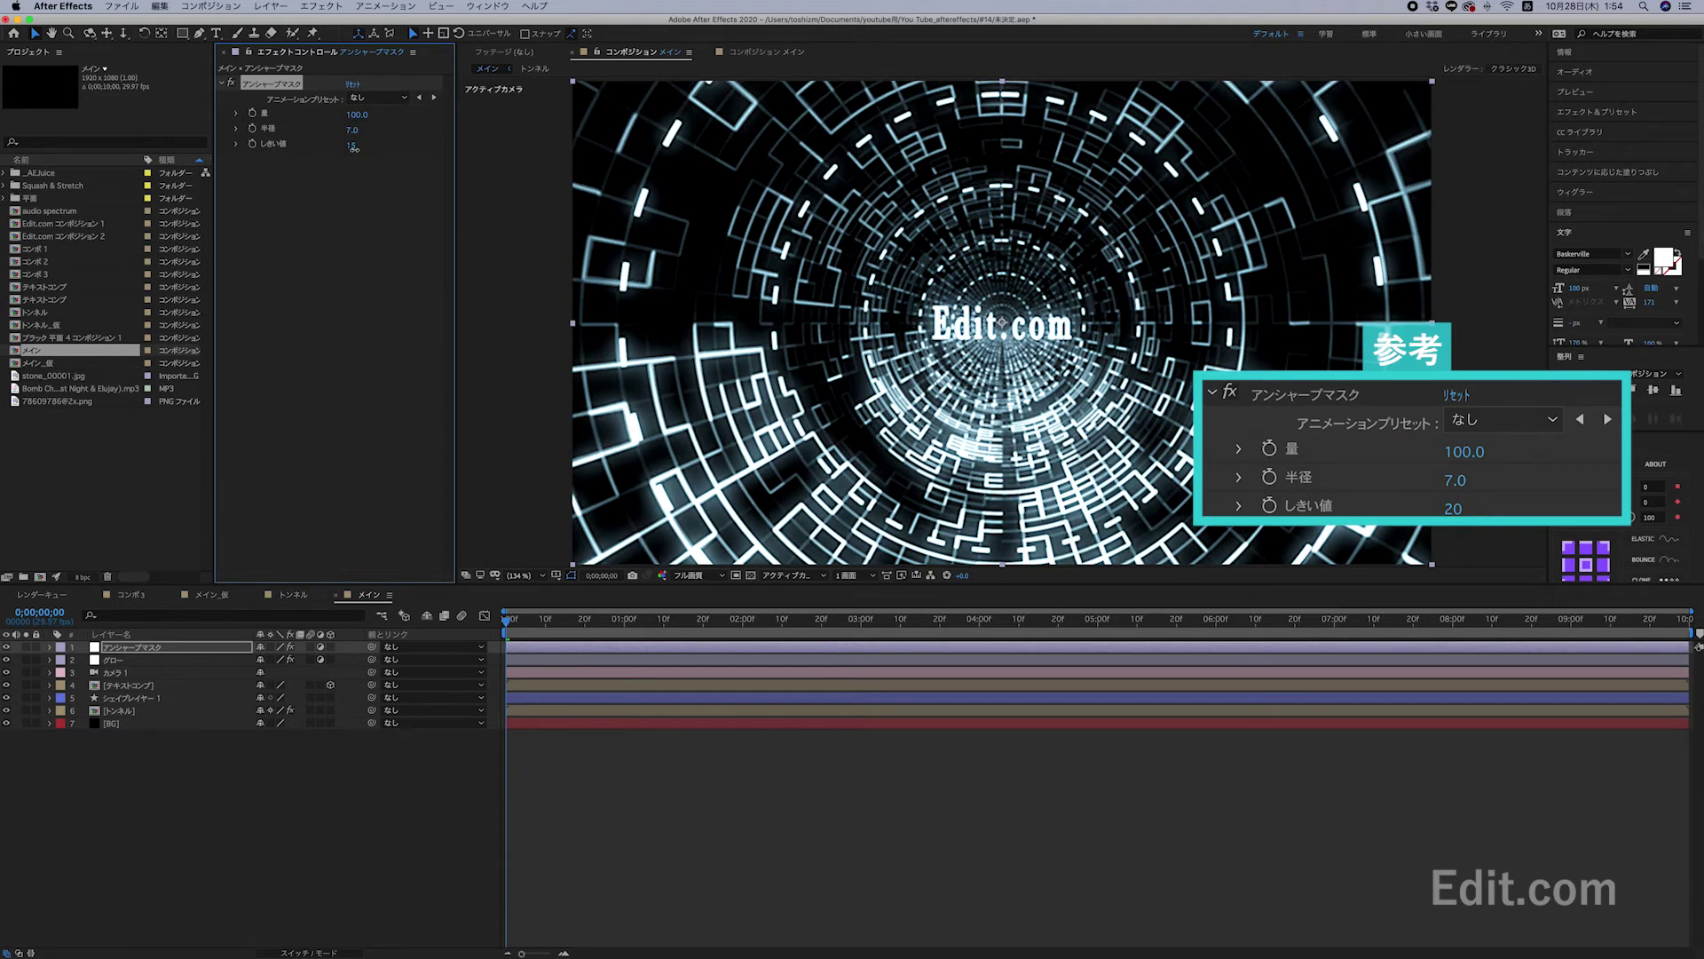
Toggle Unsharp Mask off and on to compare the sharpening.
{"action": "left_click", "coordinate": [232, 84]}
{"action": "left_click", "coordinate": [233, 85]}
{"action": "left_click", "coordinate": [233, 85]}
{"action": "left_click", "coordinate": [233, 85]}
{"action": "right_click", "coordinate": [227, 786]}
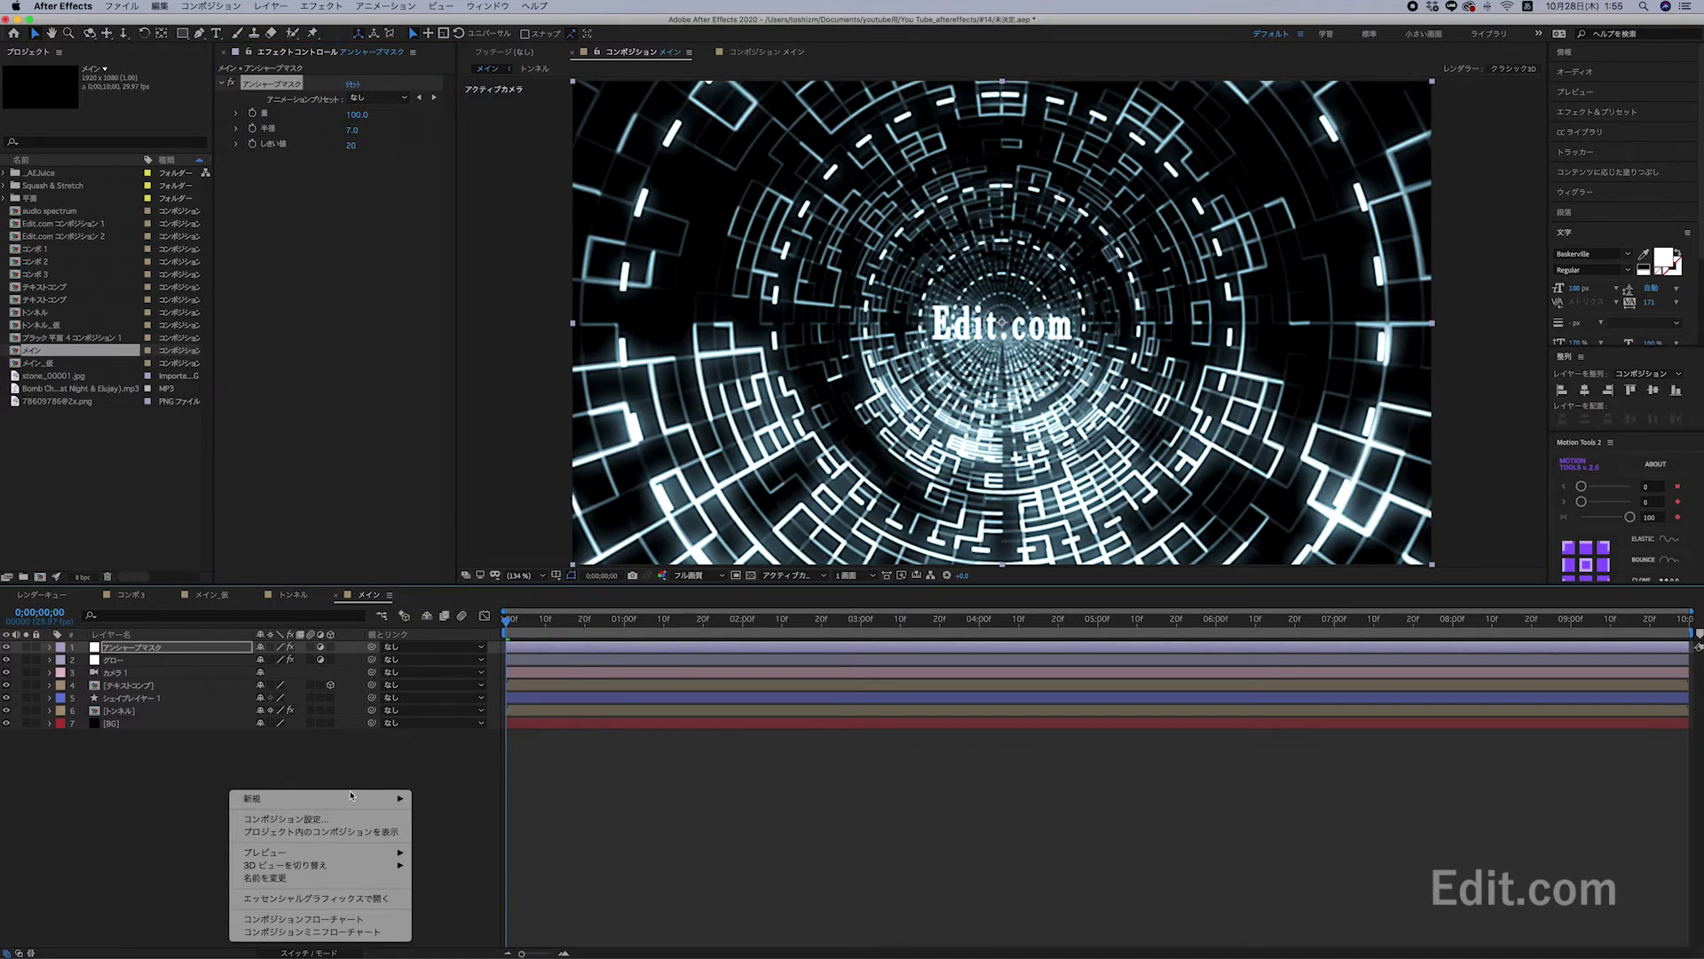
Add a new adjustment layer named ブラー.
{"action": "mouse_move", "coordinate": [355, 803]}
{"action": "left_click", "coordinate": [469, 895]}
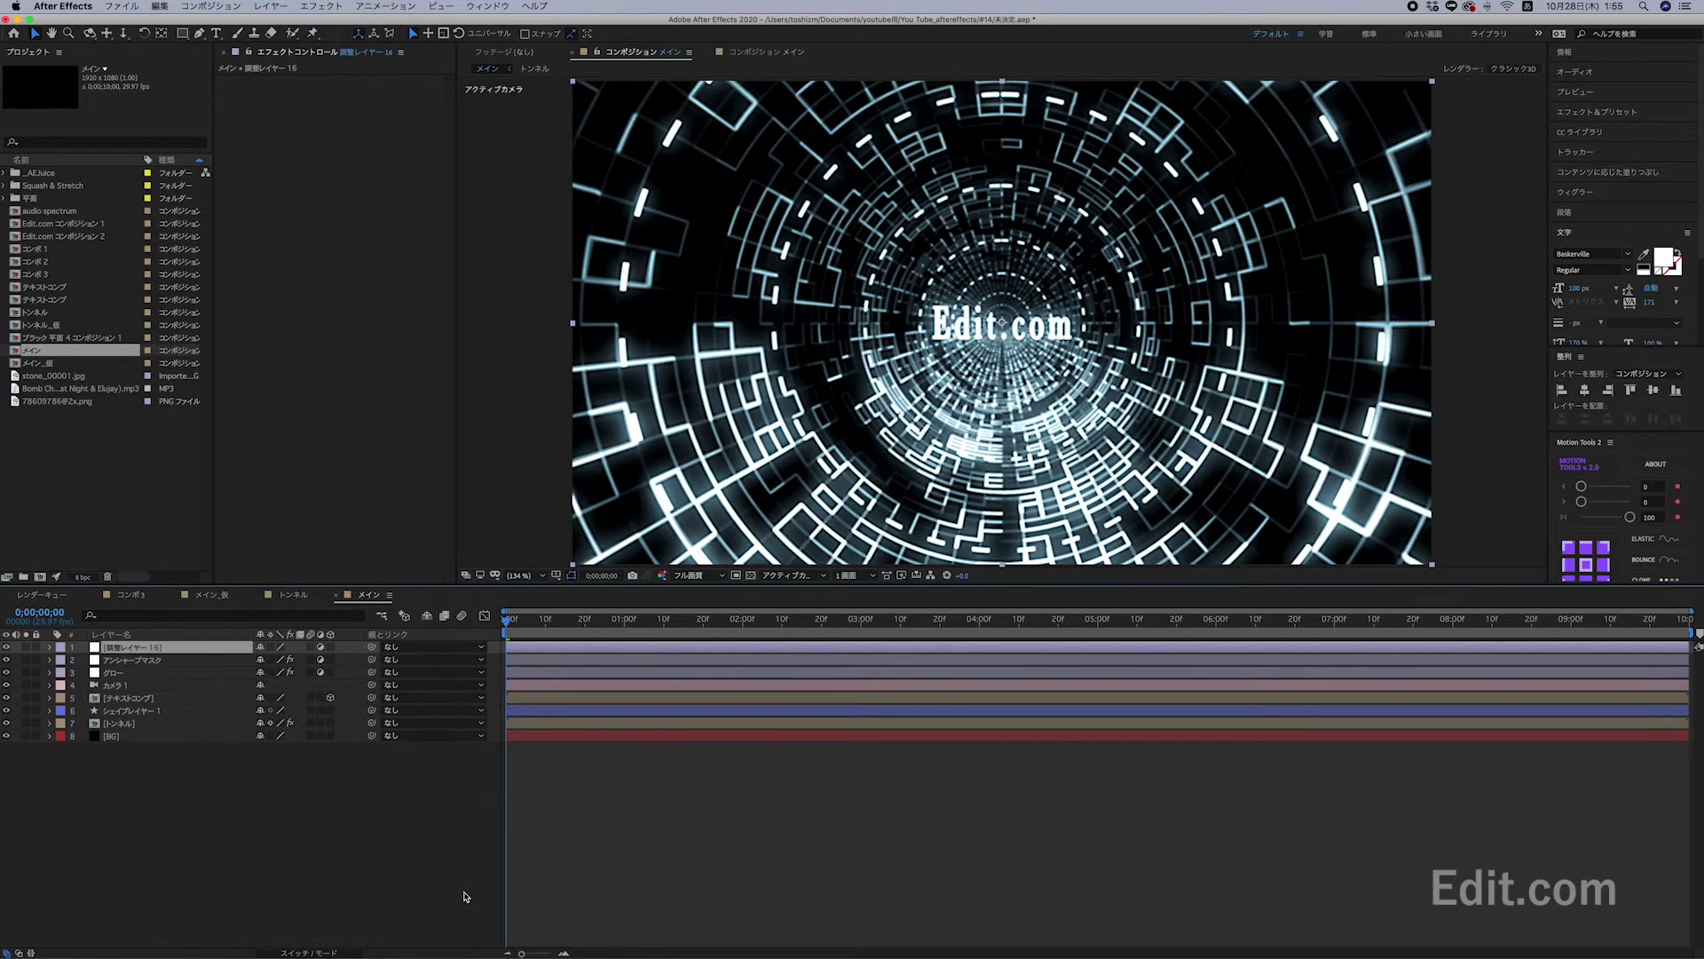
{"action": "key", "text": "Return"}
{"action": "type", "text": "ブラー"}
{"action": "key", "text": "Return"}
{"action": "key", "text": "Return"}
Fill the layer red as a guide and draw a circular ellipse mask at the frame centre.
{"action": "right_click", "coordinate": [300, 367]}
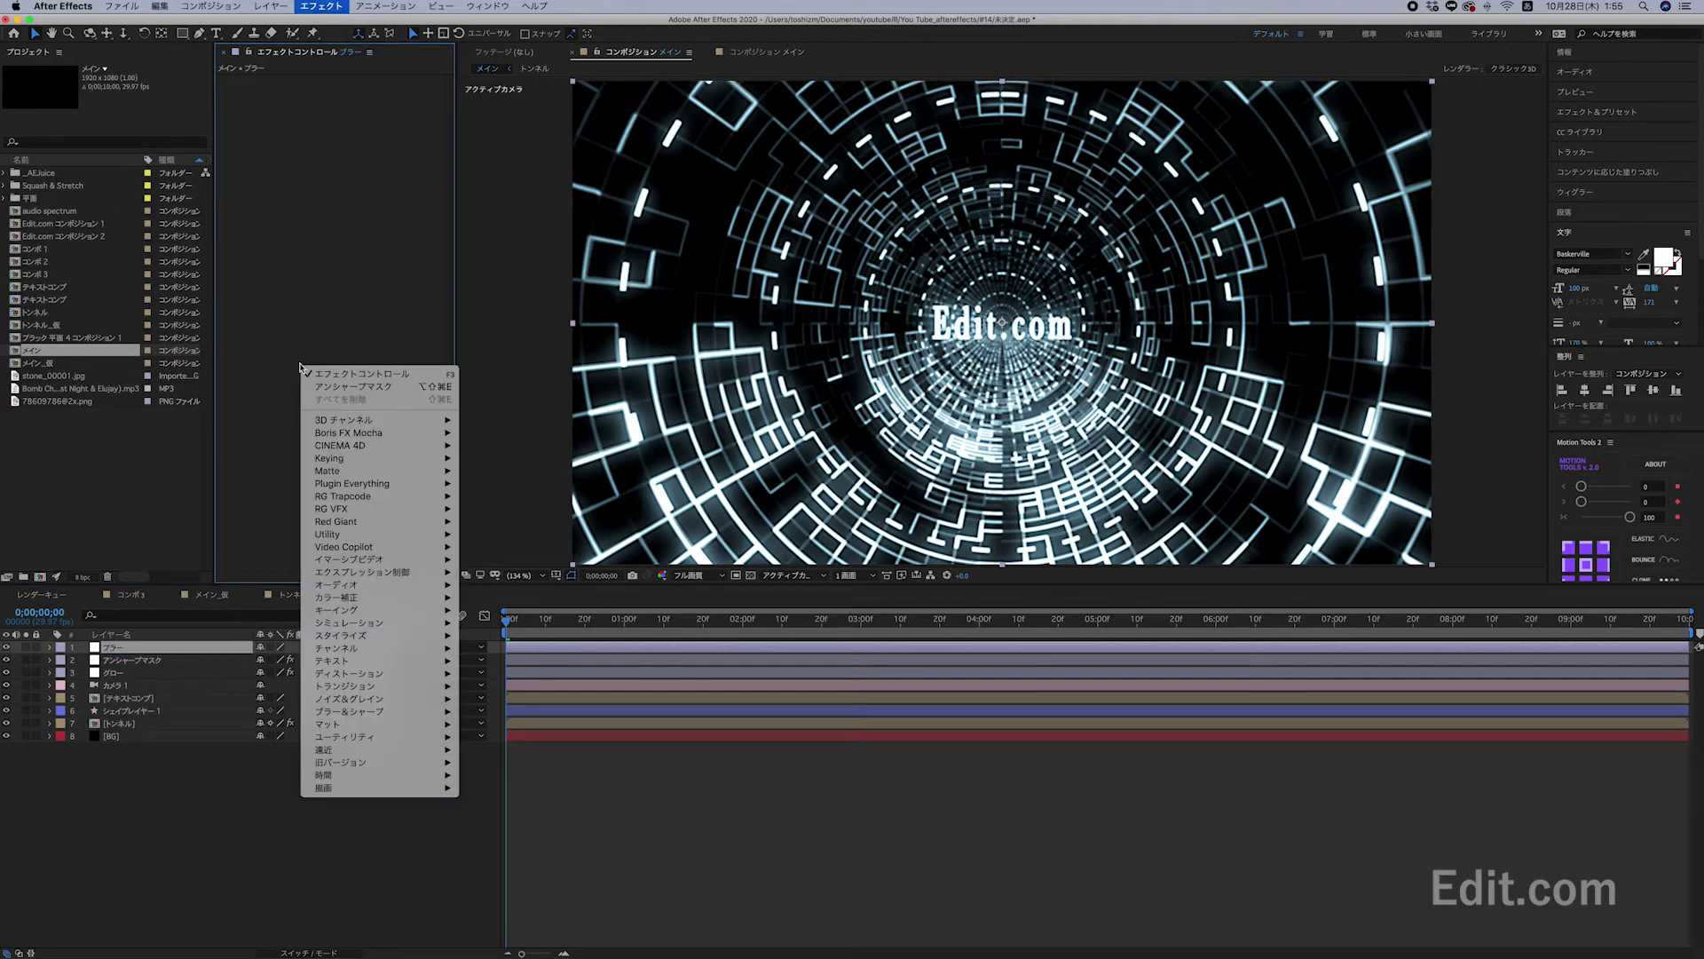
{"action": "mouse_move", "coordinate": [355, 787]}
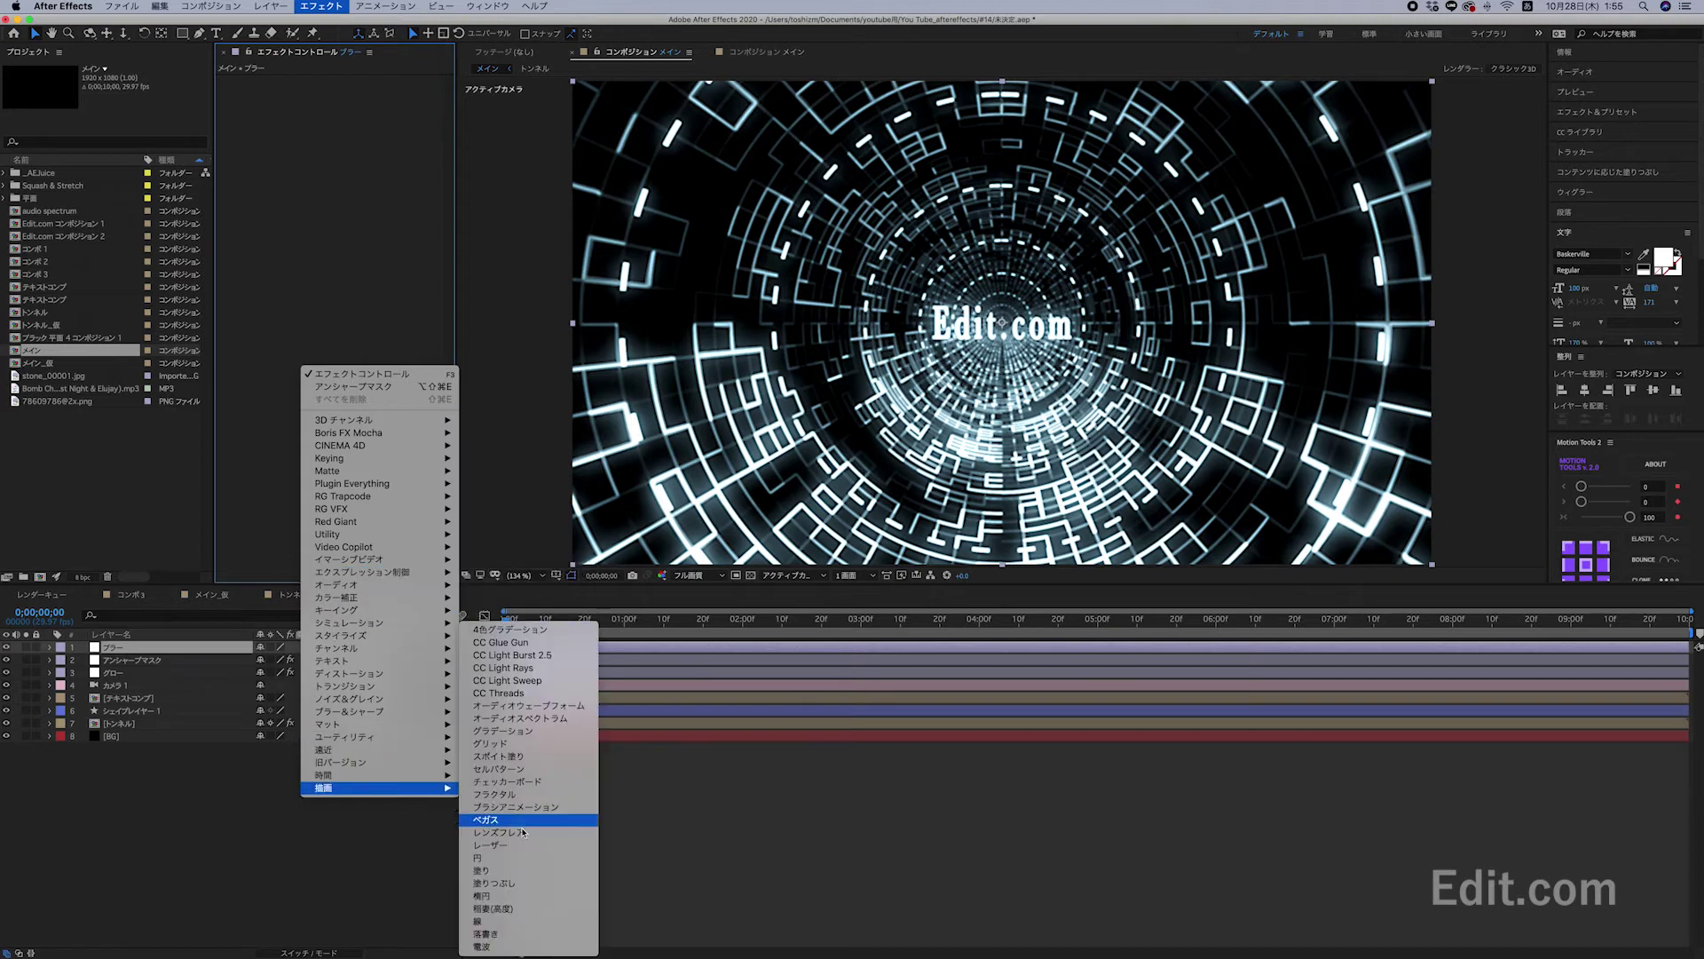
{"action": "left_click", "coordinate": [497, 870]}
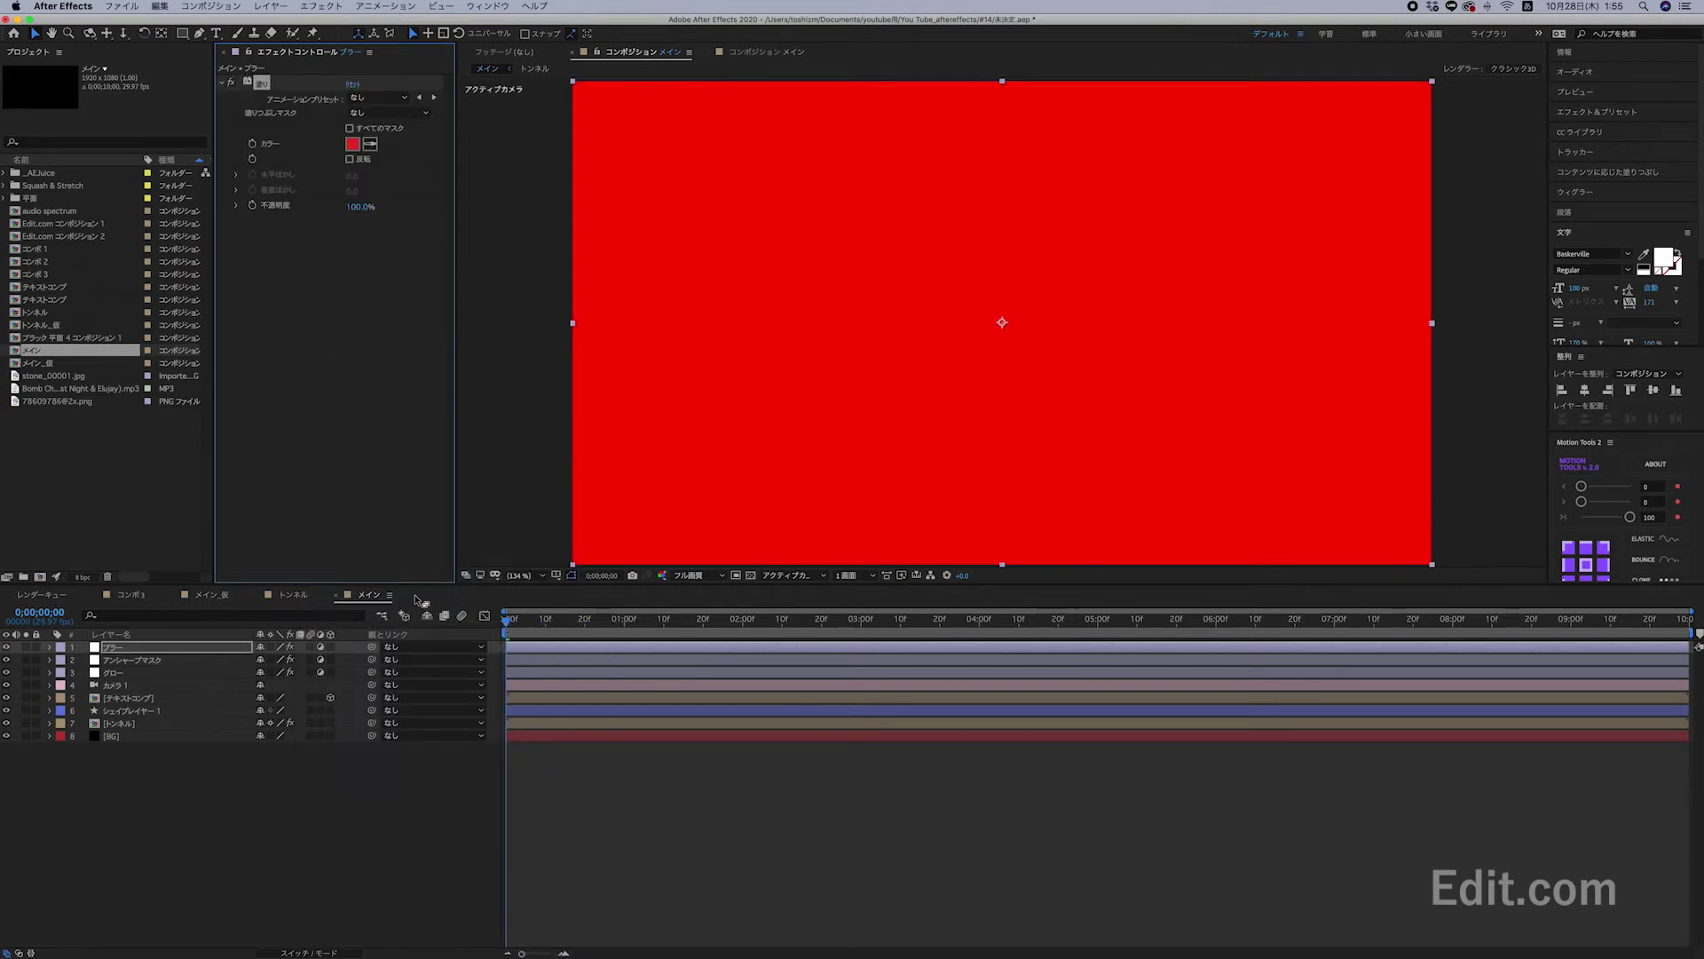
{"action": "left_click_drag", "start_coordinate": [182, 33], "coordinate": [235, 71]}
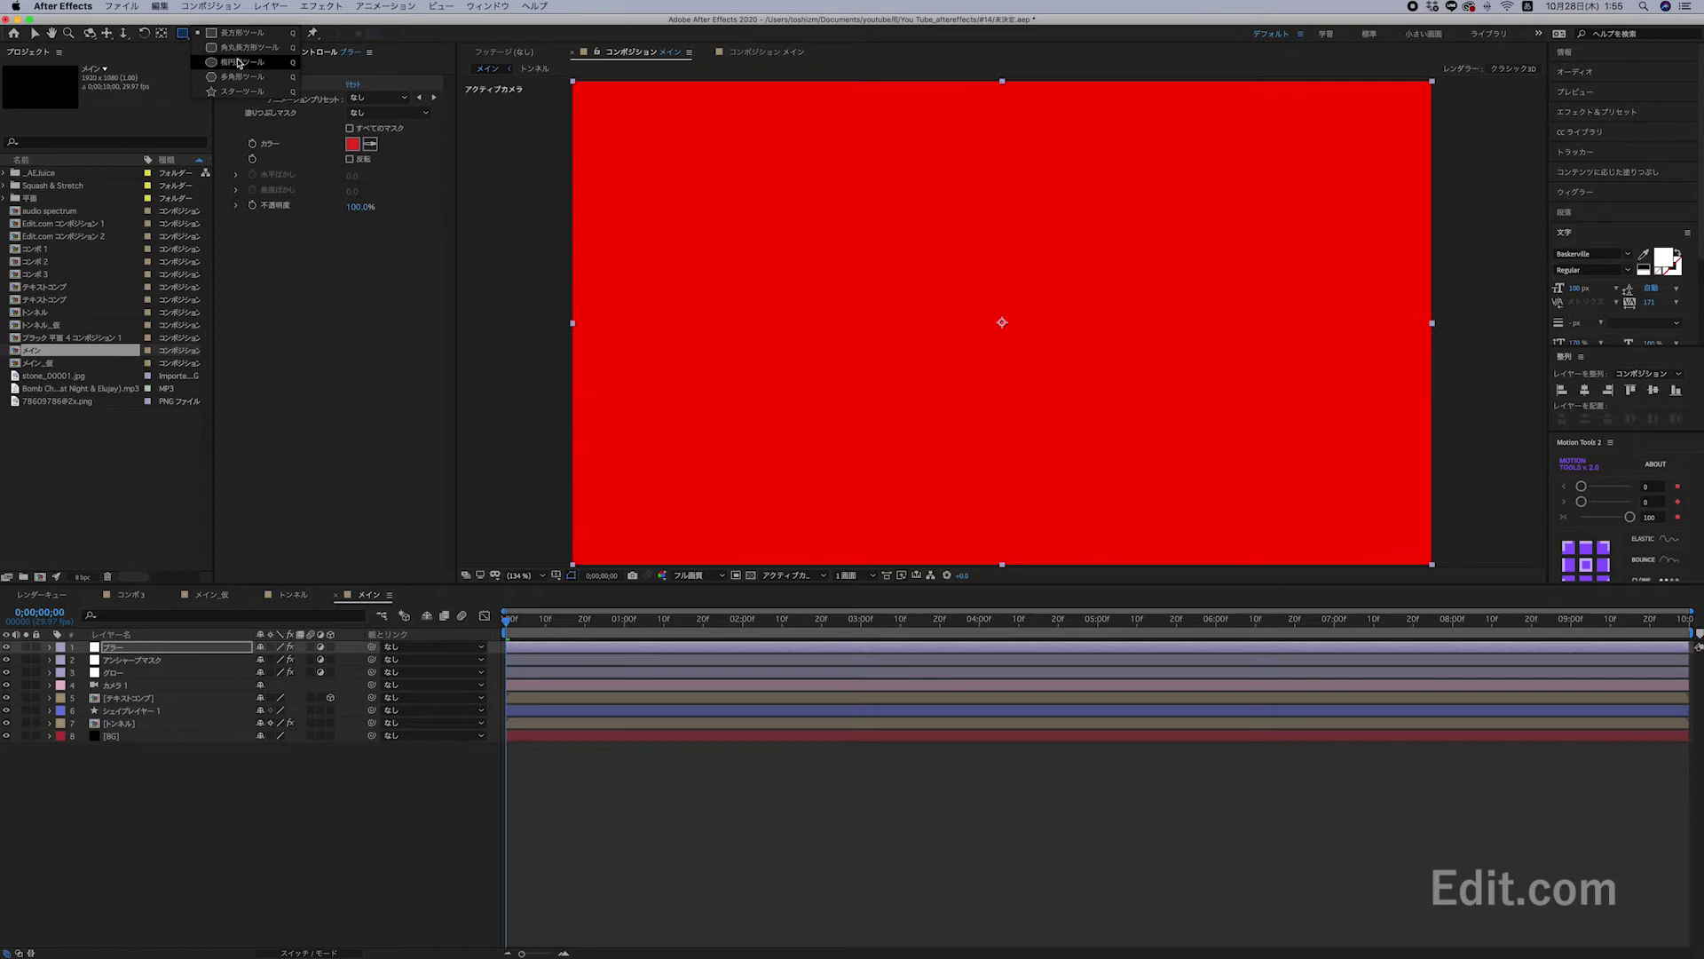
{"action": "key", "text": "apostrophe"}
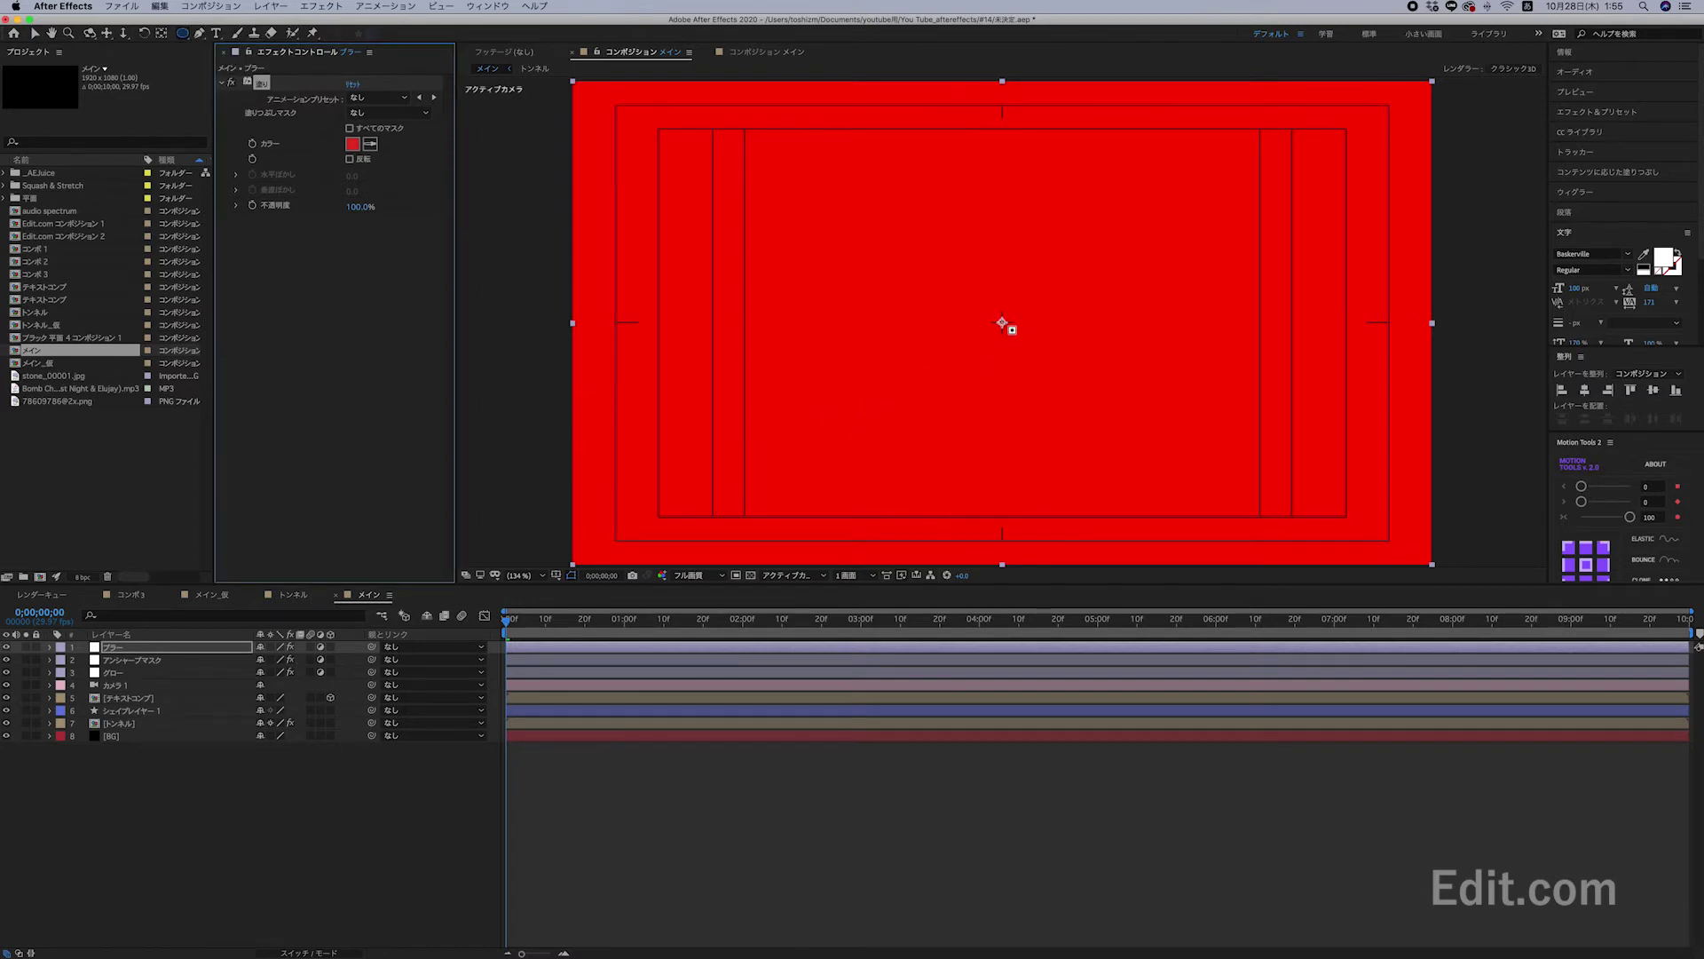
{"action": "mouse_move", "coordinate": [1002, 323]}
{"action": "left_mouse_down"}
{"action": "mouse_move", "coordinate": [1125, 449]}
{"action": "mouse_move", "coordinate": [1222, 513]}
{"action": "left_mouse_up"}
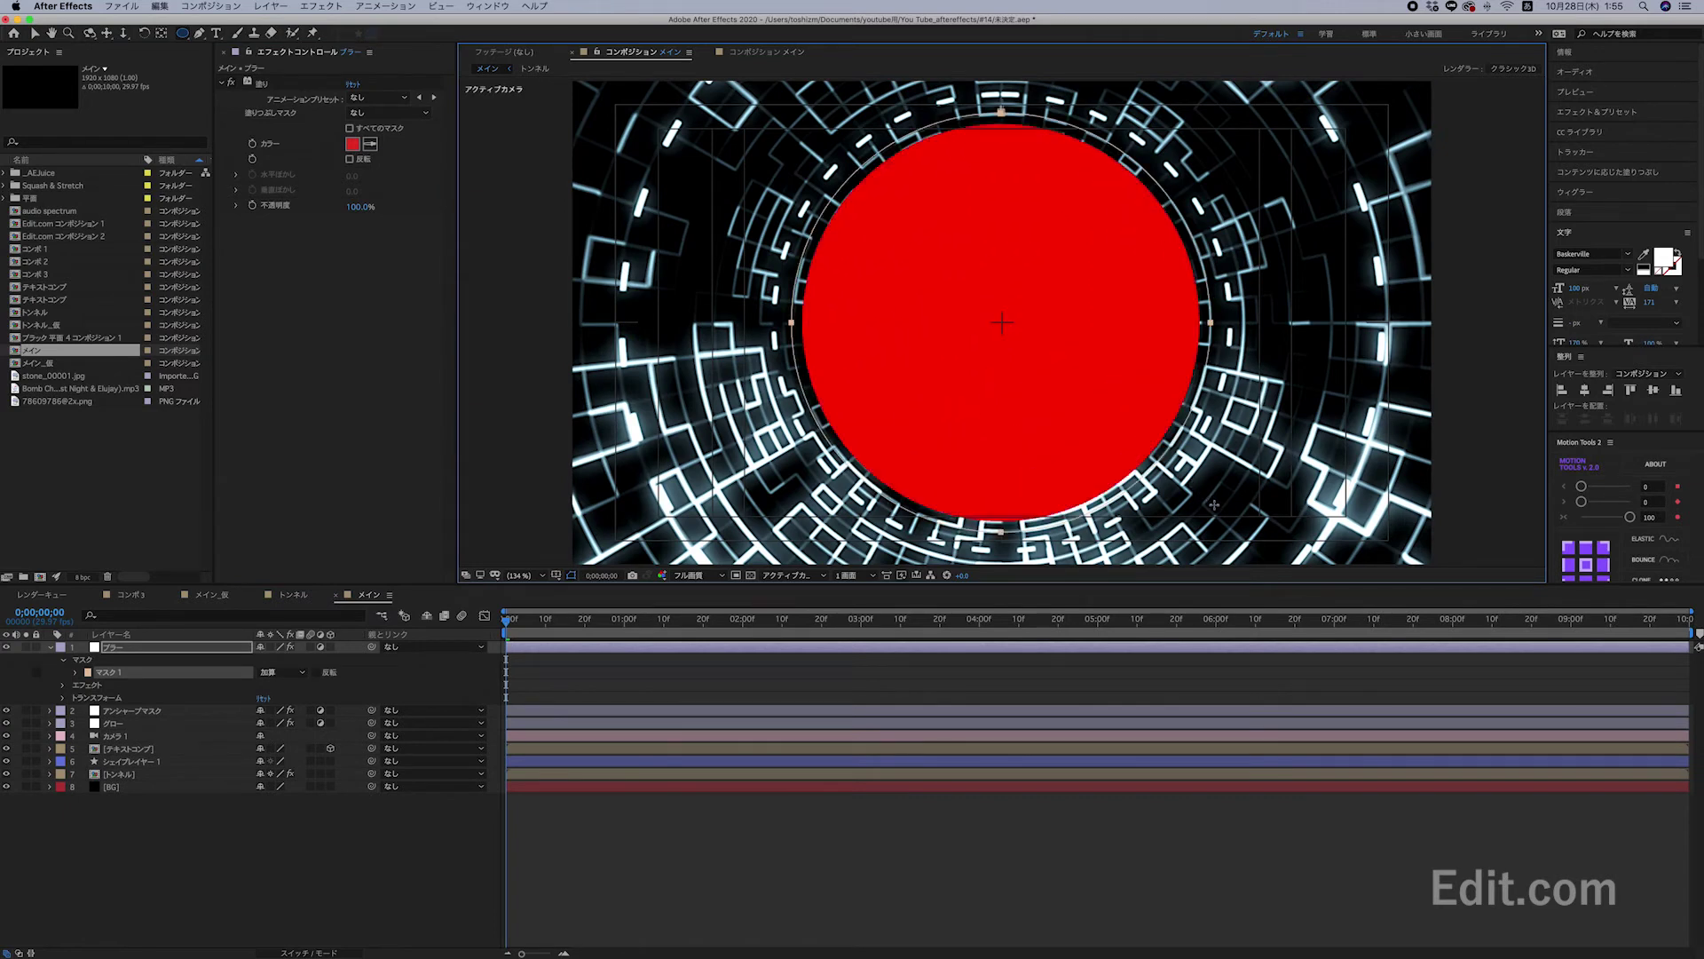
{"action": "left_click_drag", "start_coordinate": [1222, 513], "coordinate": [1215, 507]}
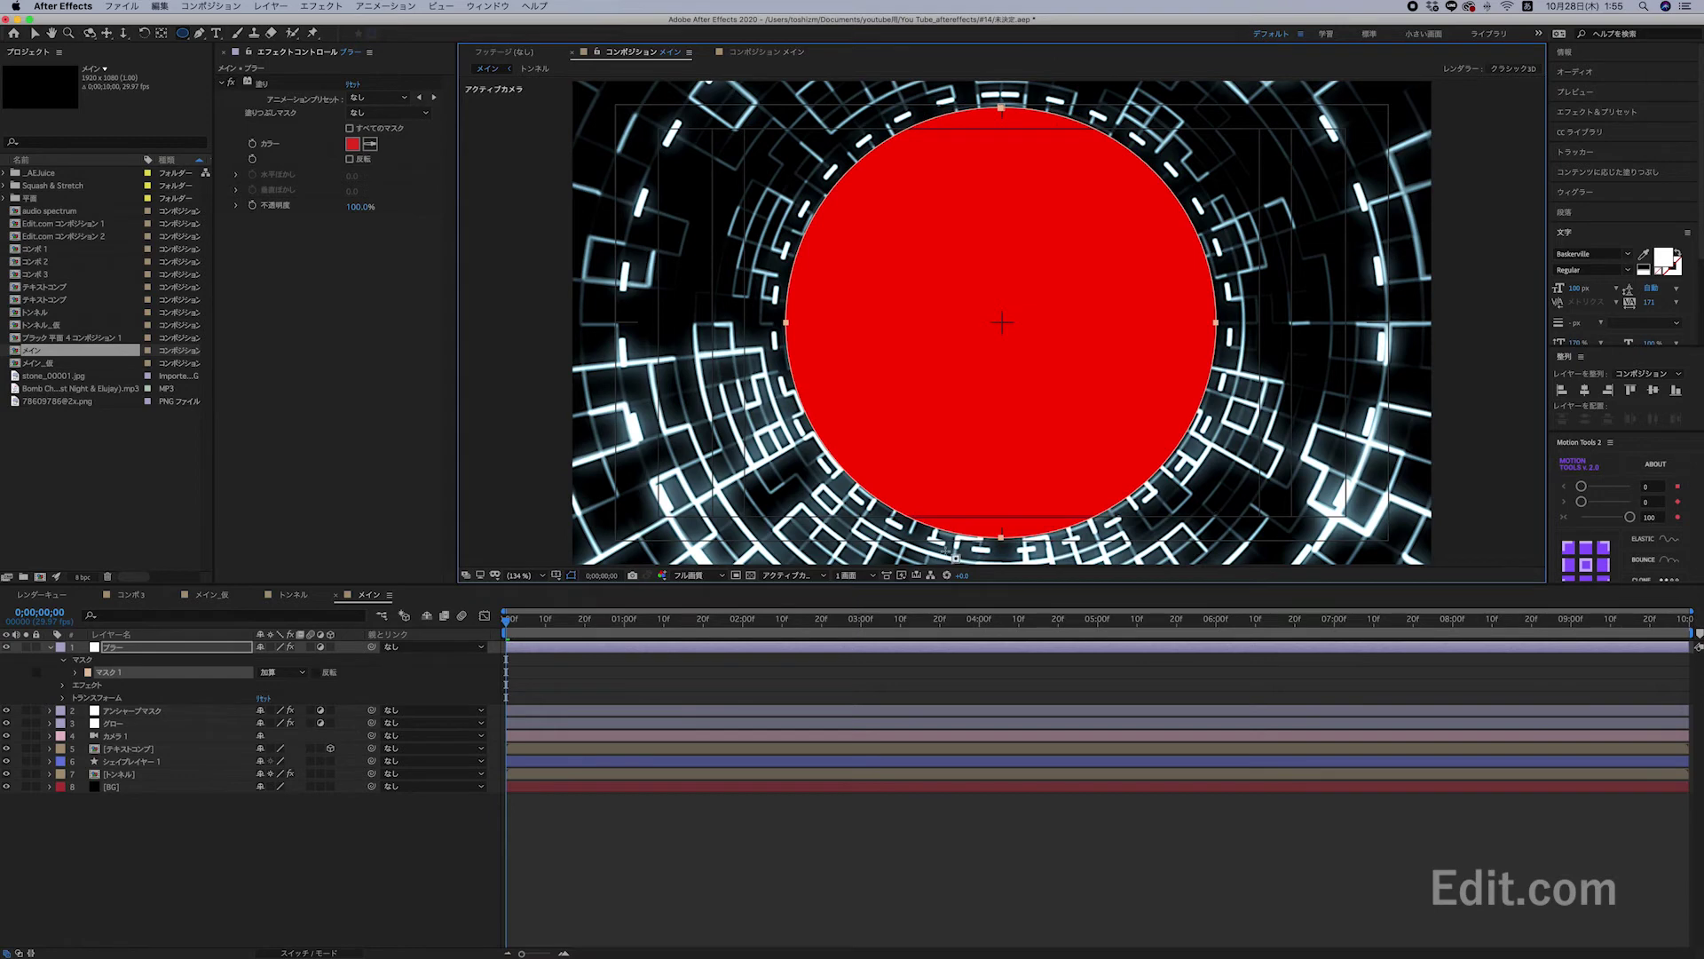
Invert the mask and set its feather to 208 px and expansion to -40.
{"action": "left_click", "coordinate": [317, 672]}
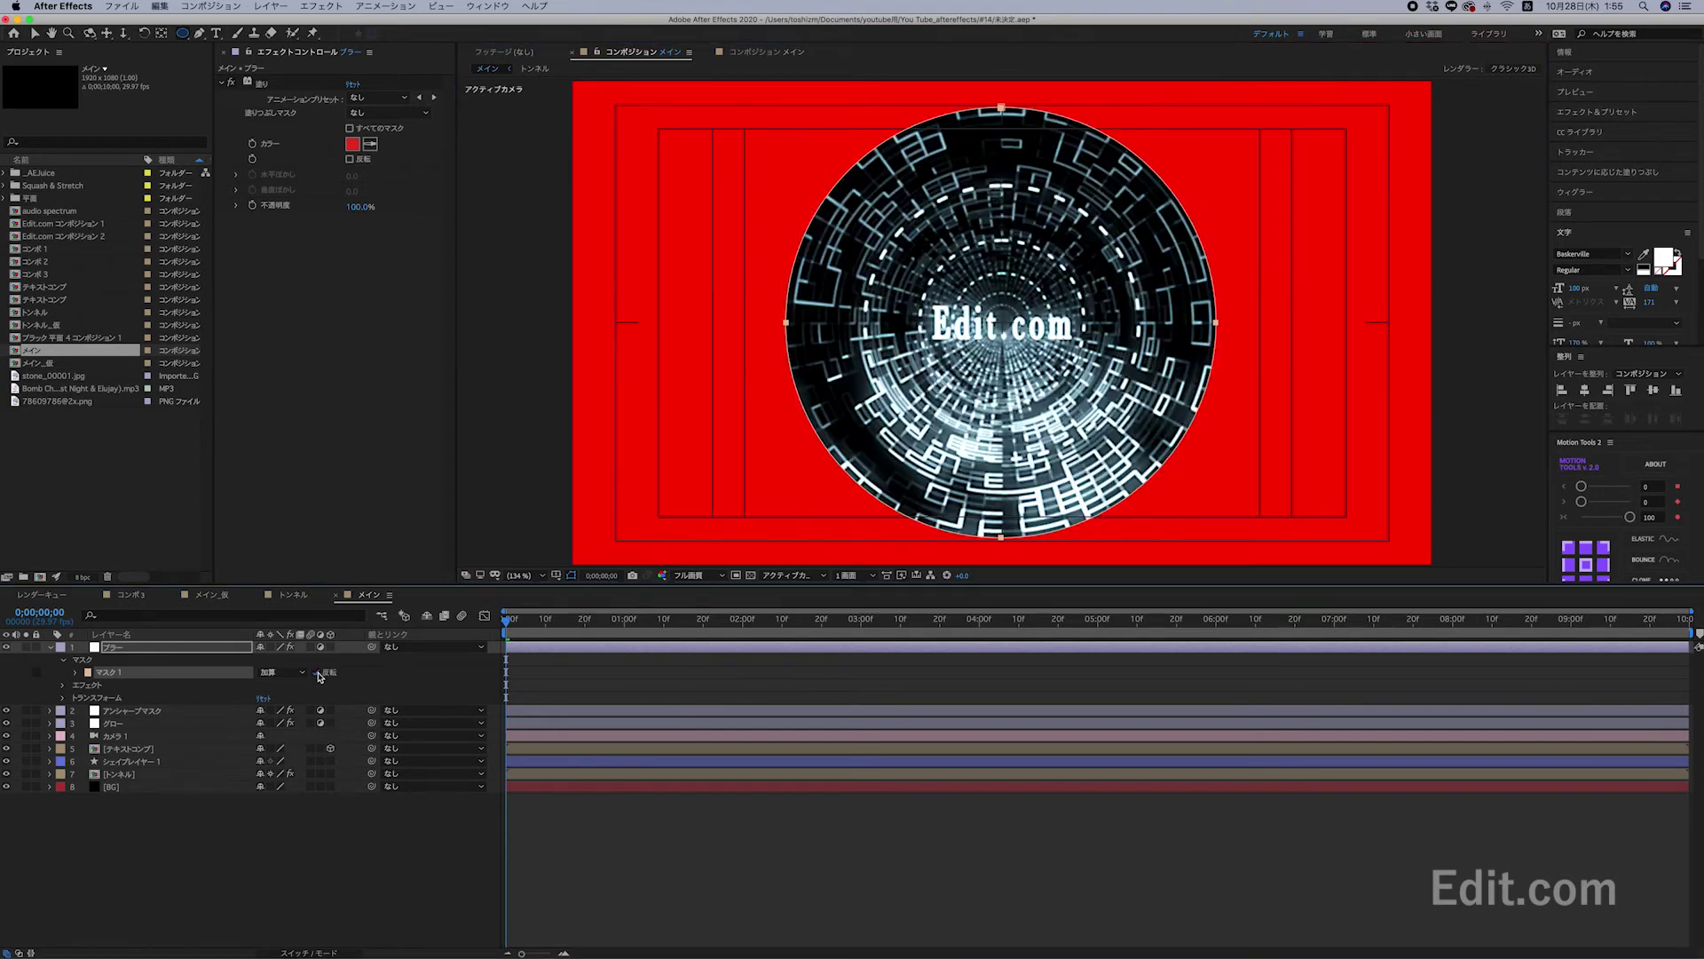
{"action": "left_click", "coordinate": [76, 672]}
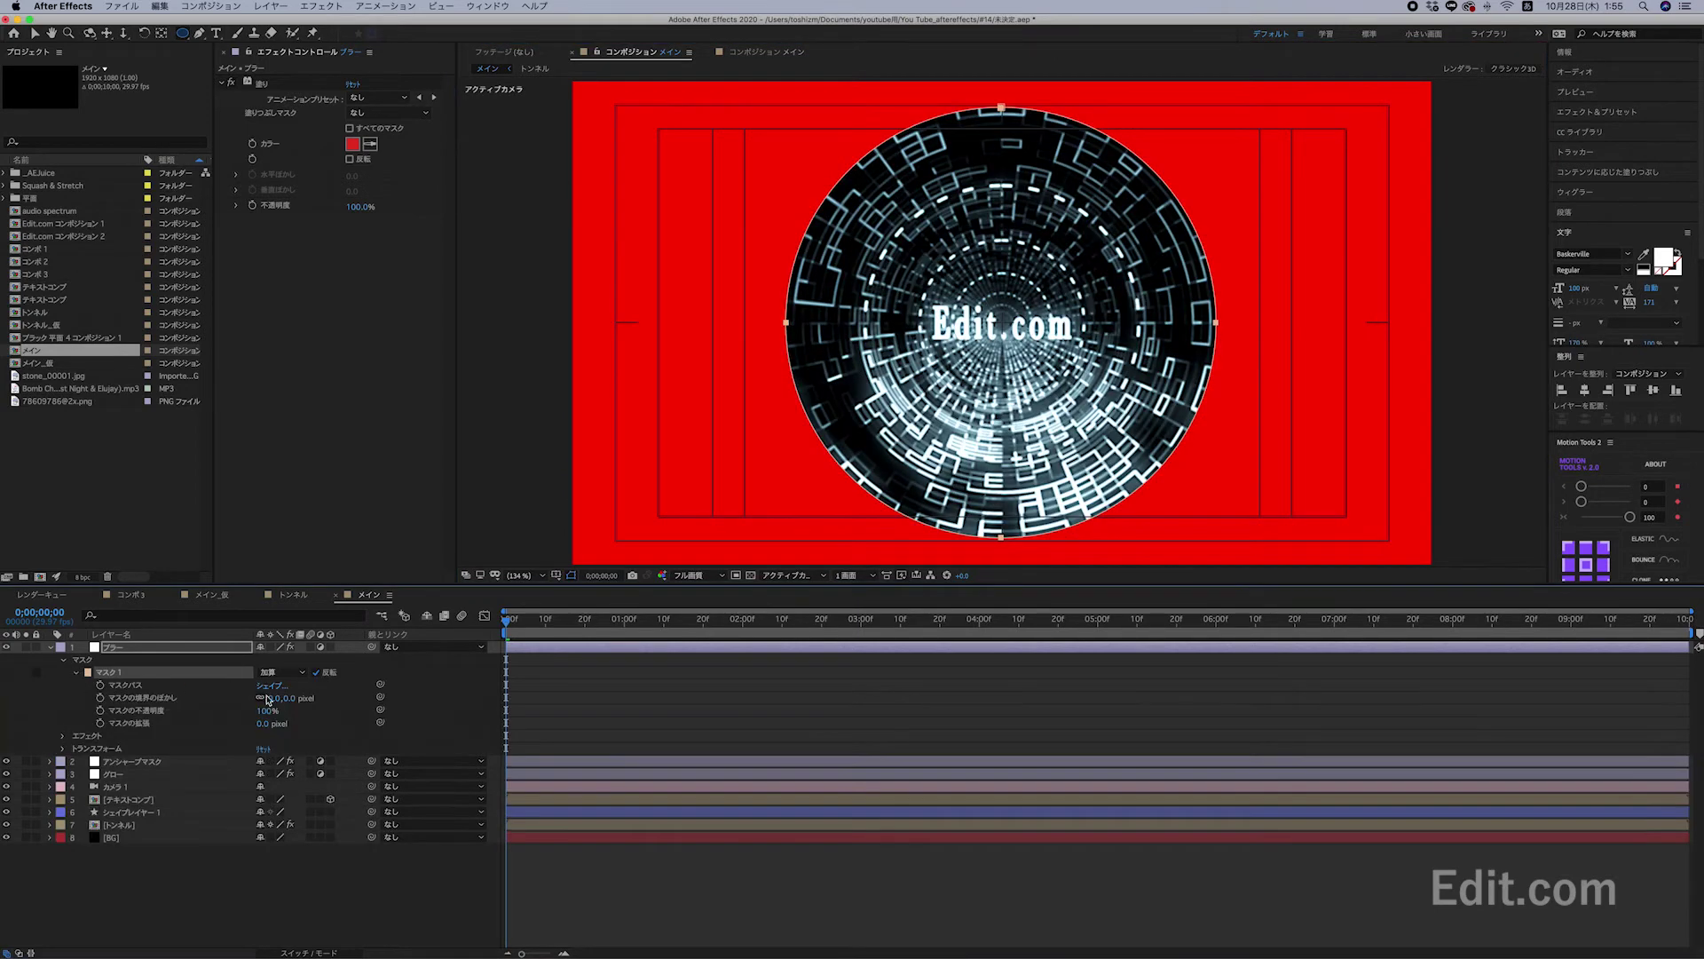
{"action": "left_click_drag", "start_coordinate": [294, 699], "coordinate": [451, 705]}
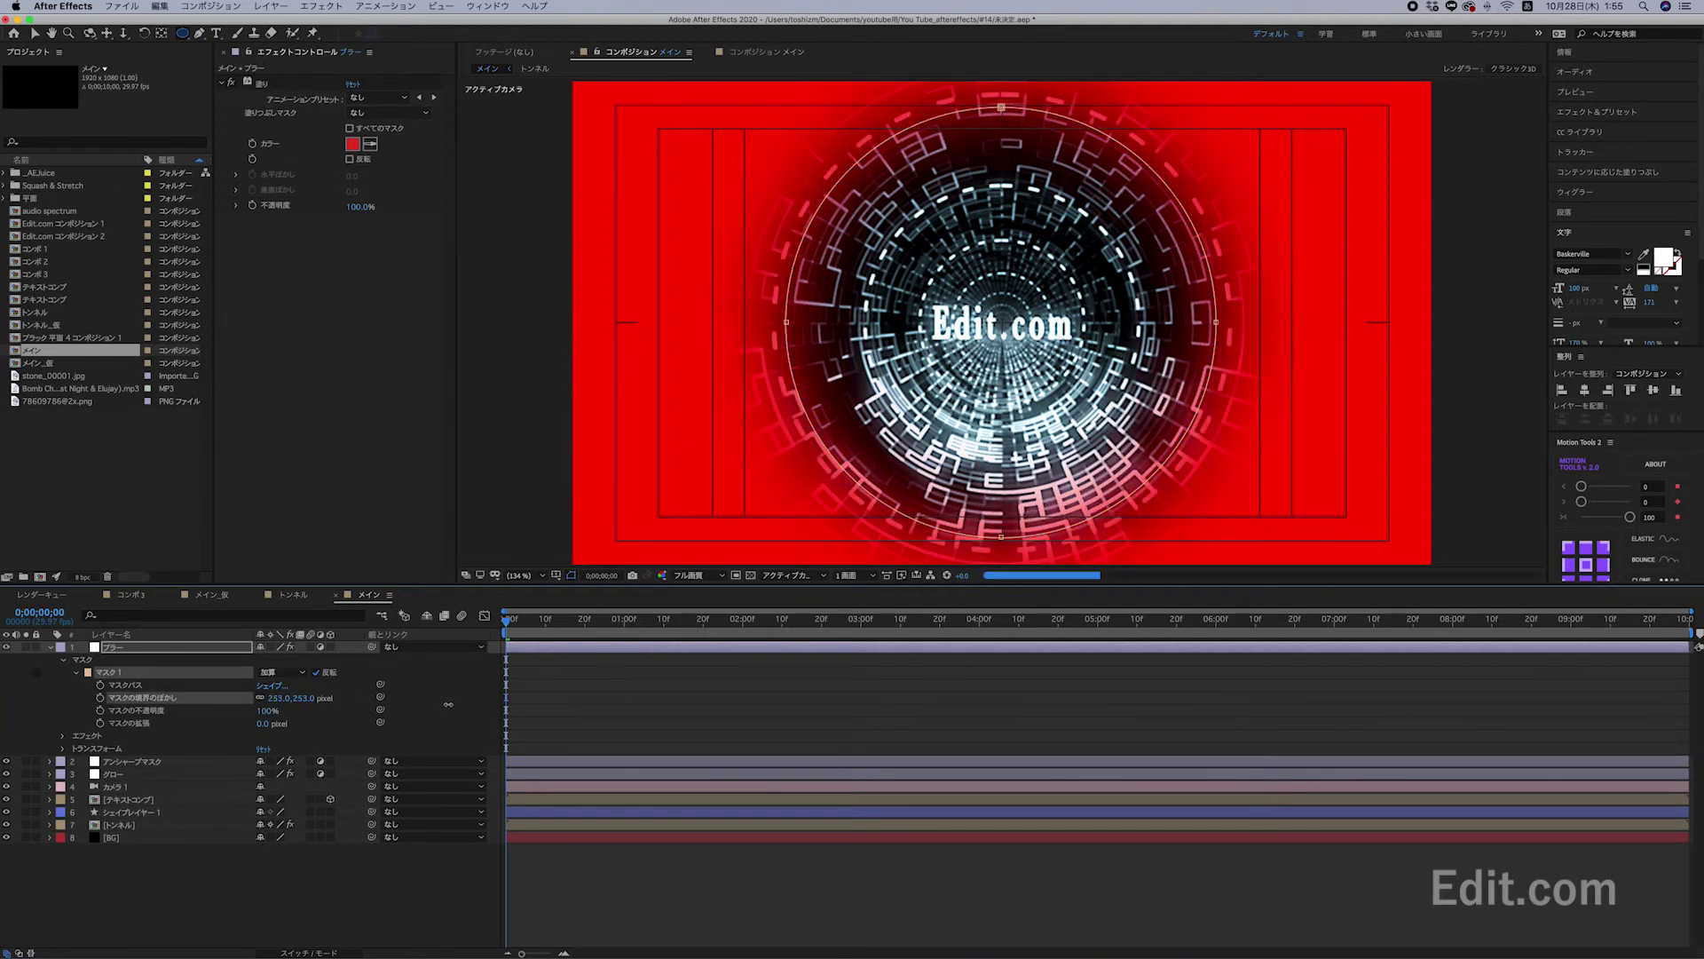
{"action": "left_click", "coordinate": [263, 723]}
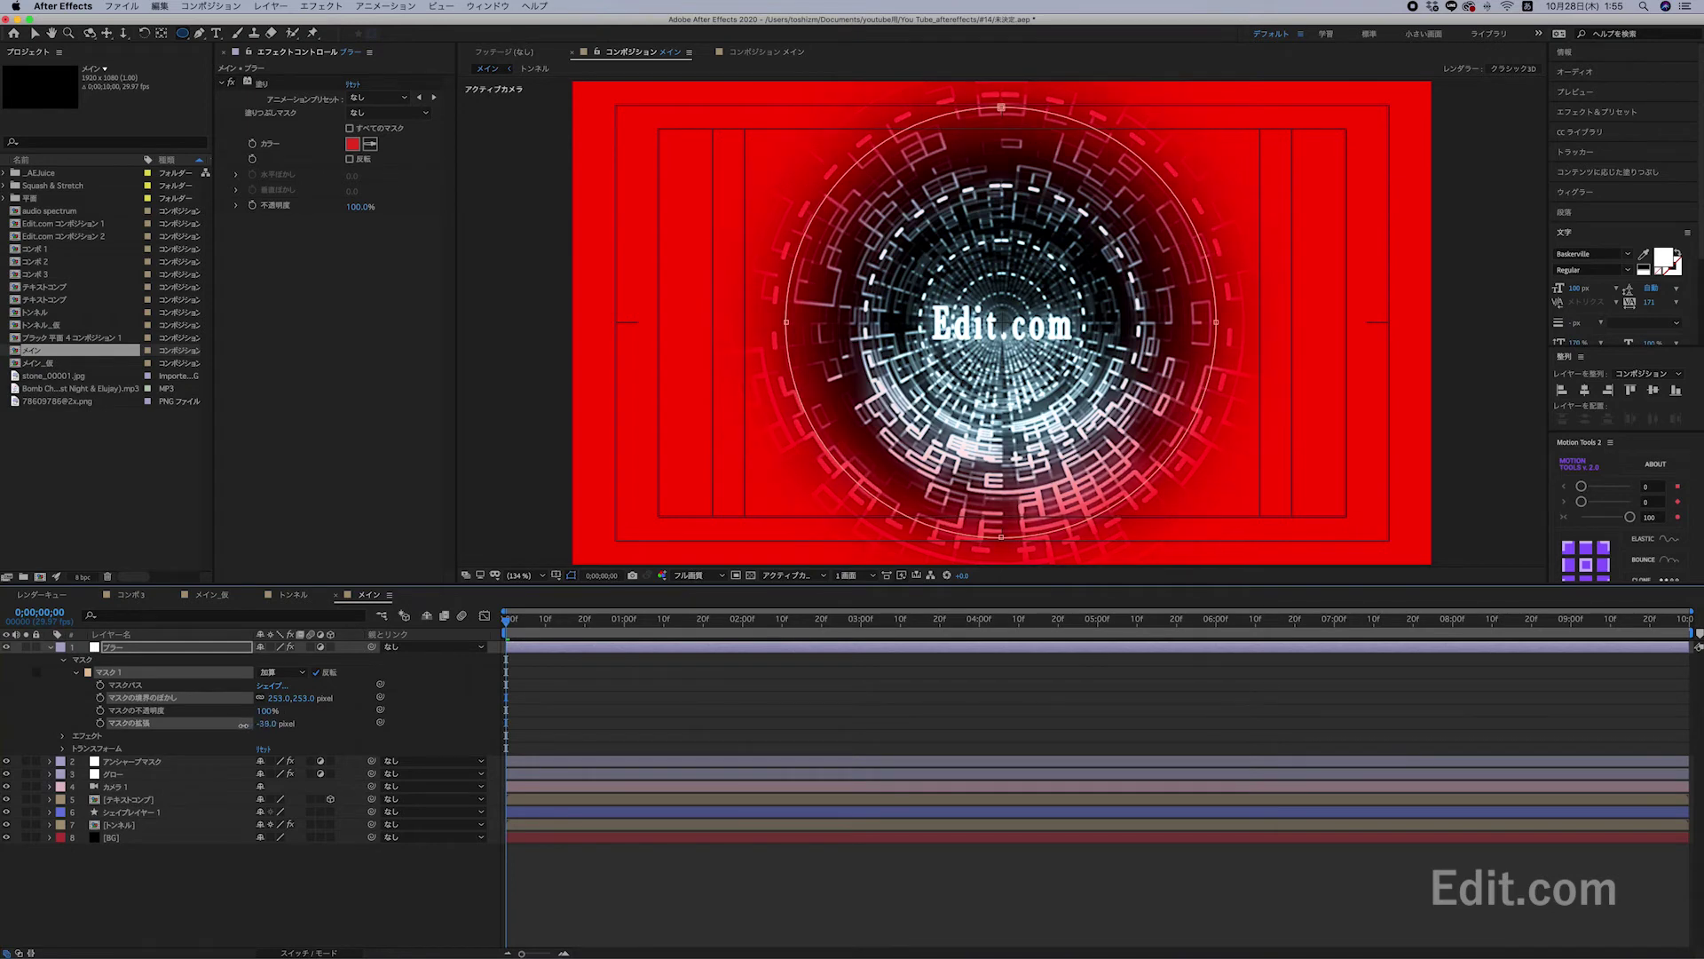
{"action": "mouse_move", "coordinate": [243, 725]}
{"action": "left_mouse_down"}
{"action": "mouse_move", "coordinate": [312, 710]}
{"action": "mouse_move", "coordinate": [269, 710]}
{"action": "left_mouse_up"}
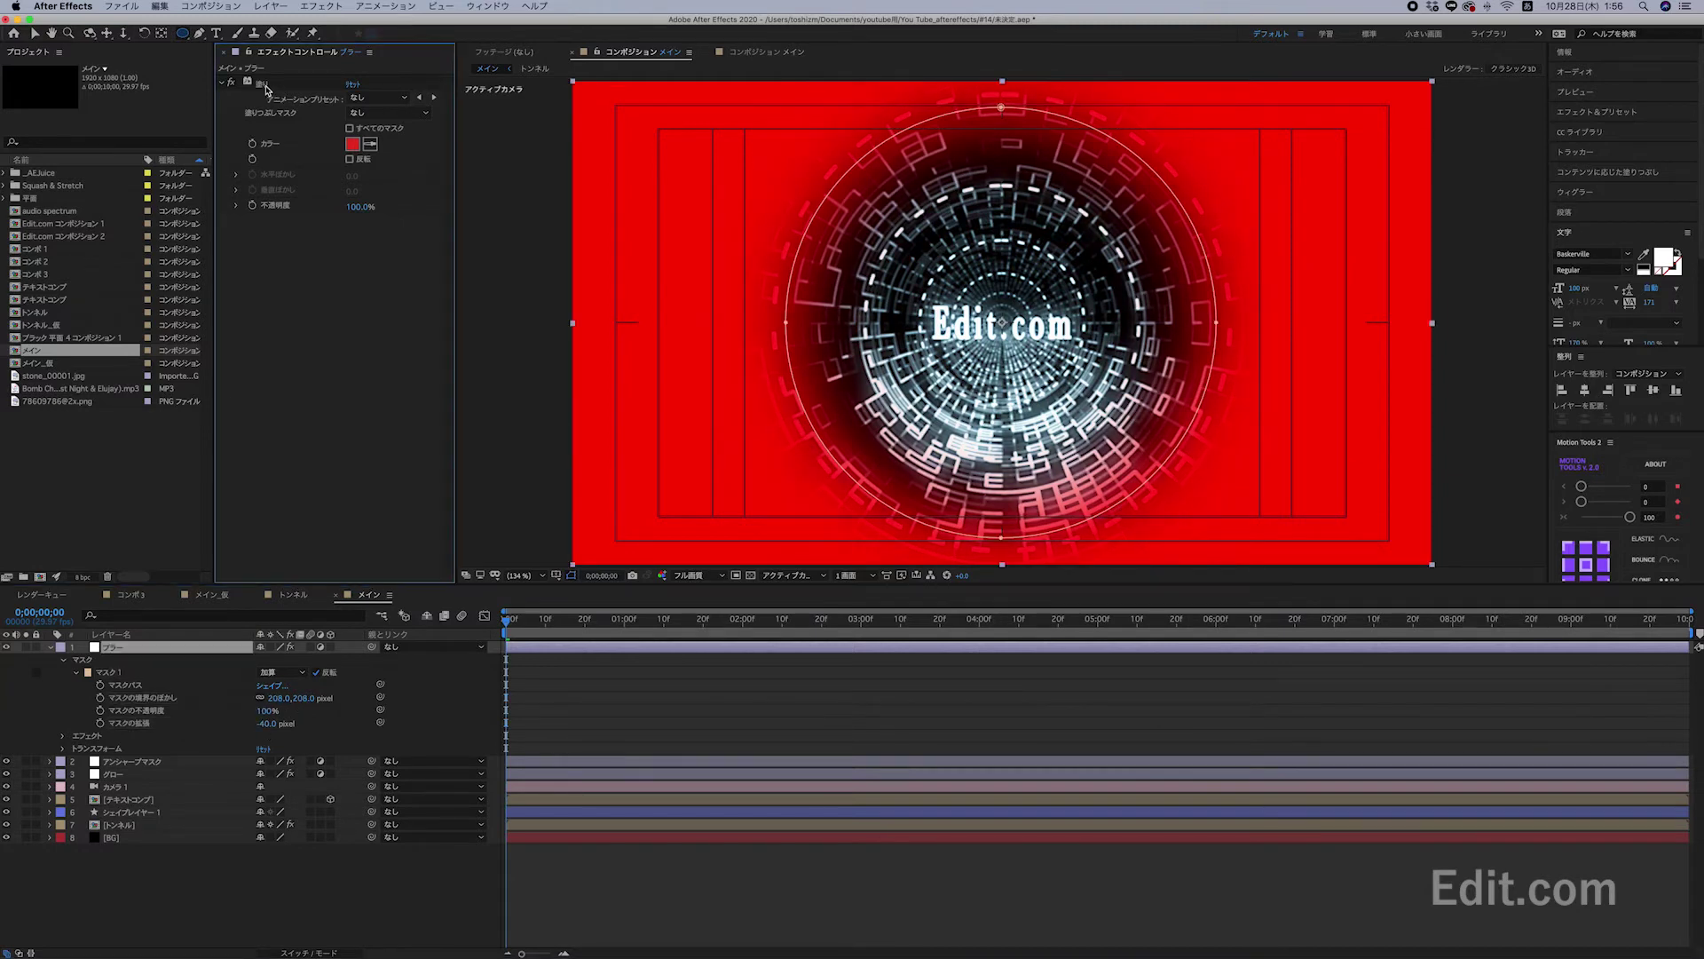
Replace the red fill with Fast Box Blur at radius 7 and 3 iterations.
{"action": "left_click", "coordinate": [268, 88]}
{"action": "key", "text": "Delete"}
{"action": "right_click", "coordinate": [268, 90]}
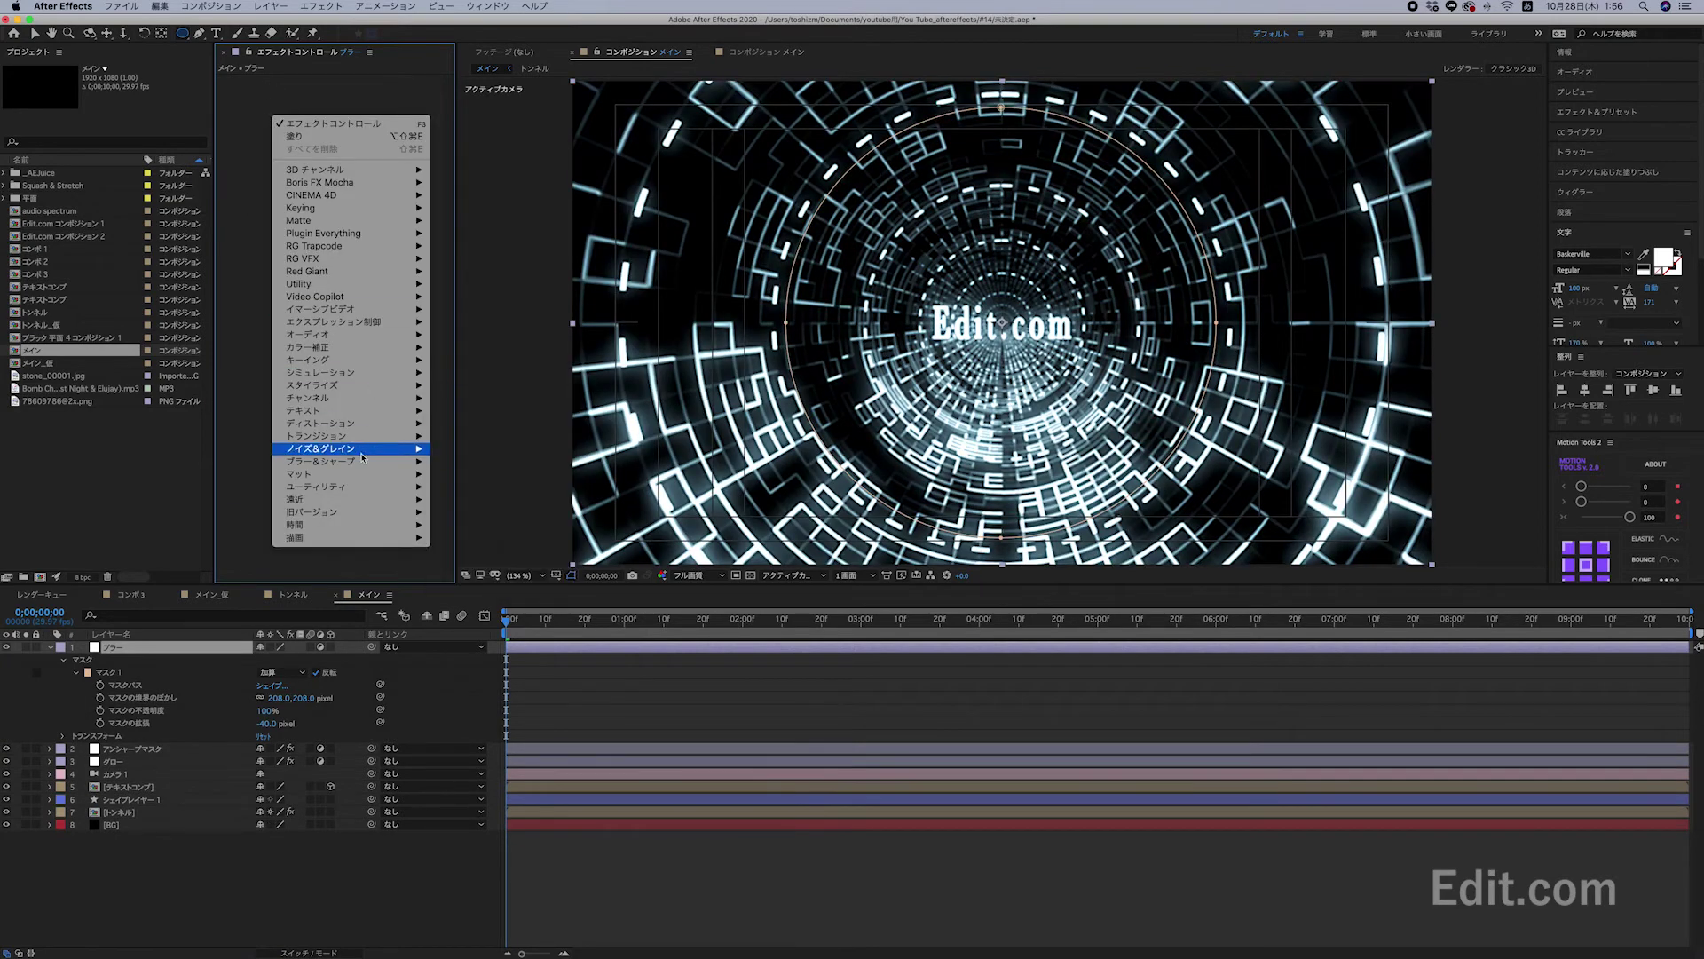
{"action": "mouse_move", "coordinate": [319, 461]}
{"action": "left_click", "coordinate": [480, 652]}
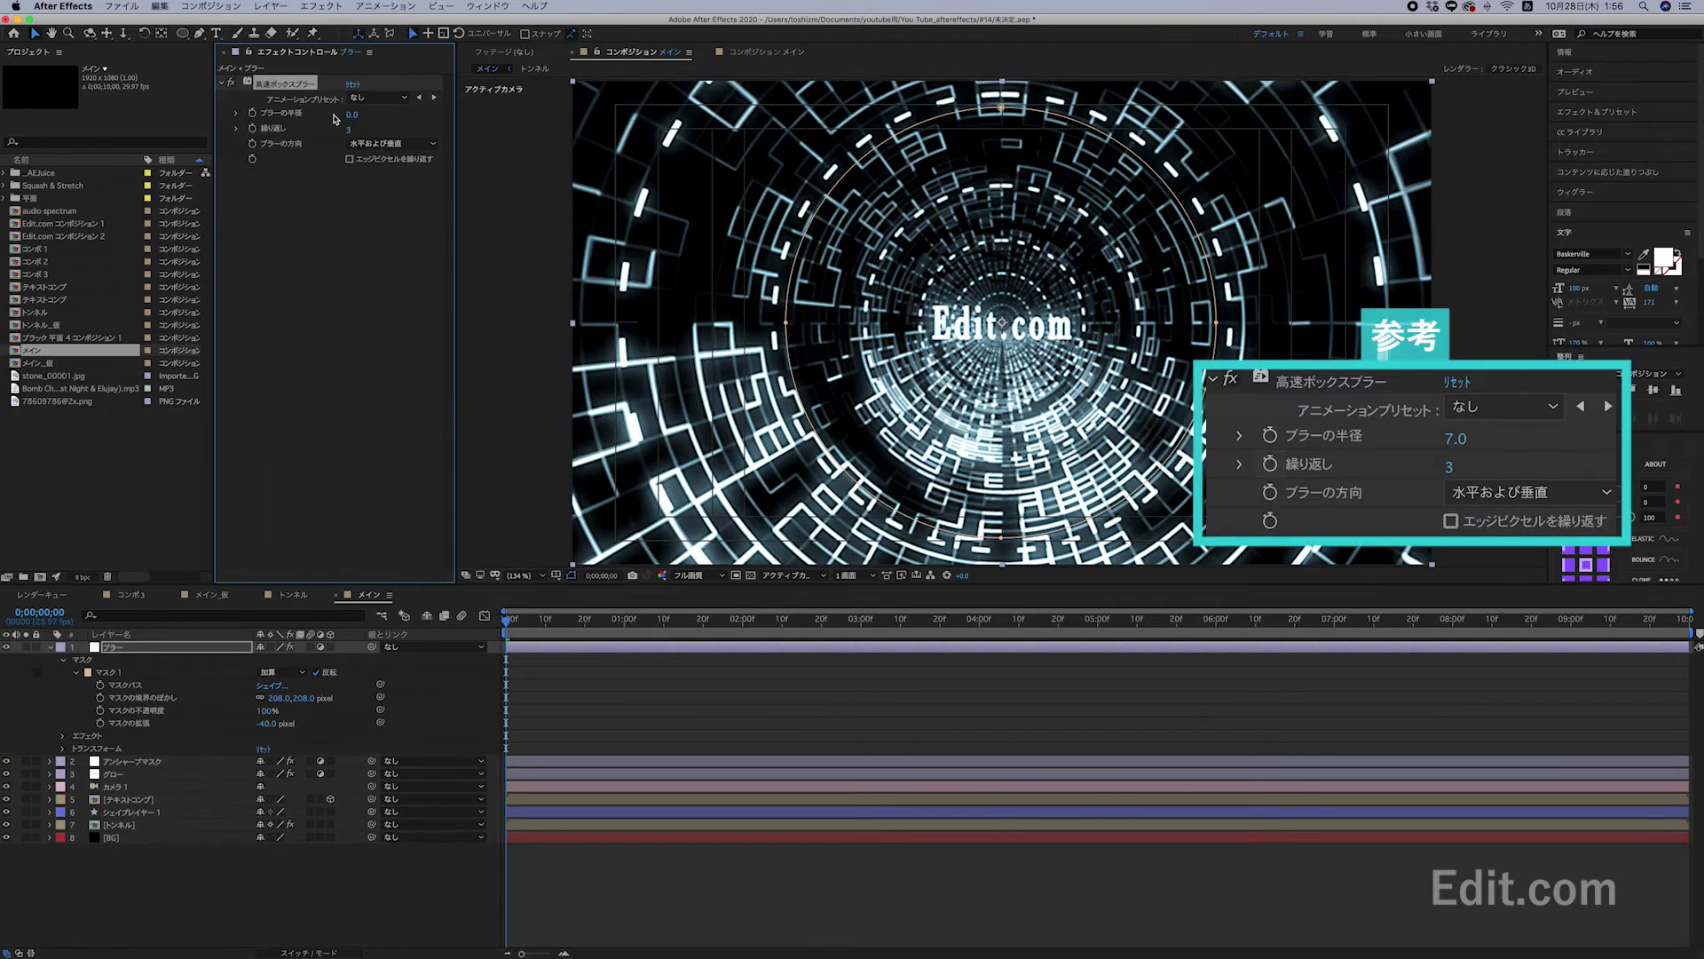
{"action": "left_click_drag", "start_coordinate": [351, 116], "coordinate": [350, 117]}
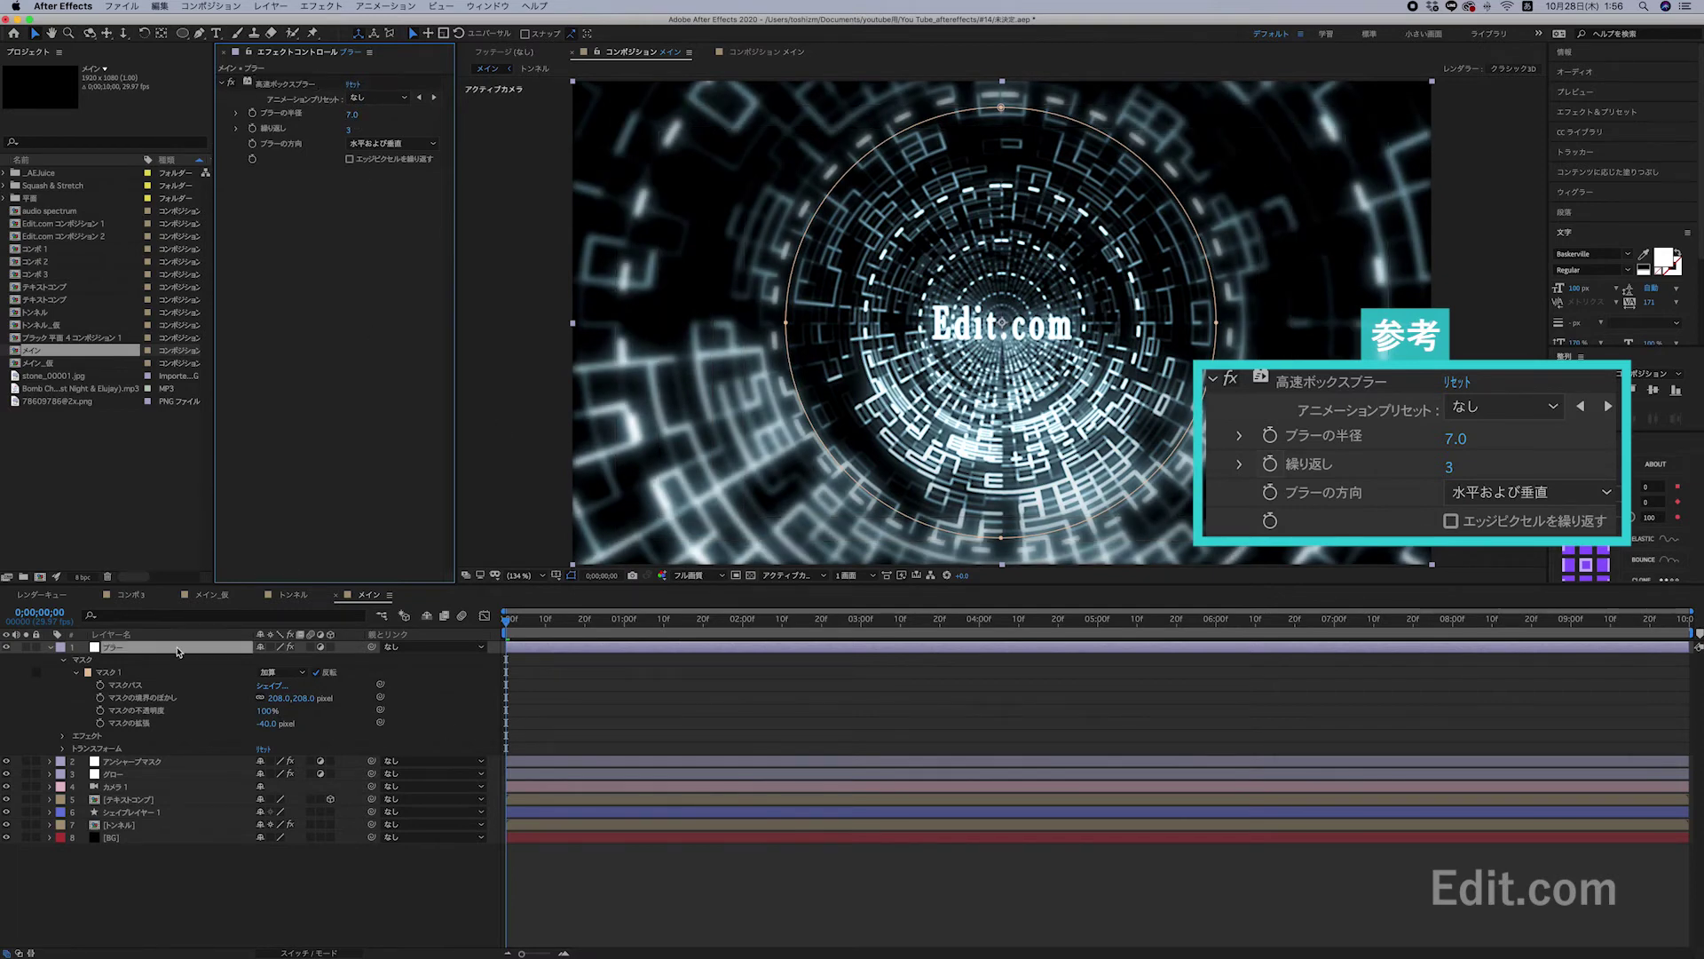
Toggle the ブラー layer's visibility to compare the edge blur.
{"action": "left_click", "coordinate": [51, 647]}
{"action": "left_click", "coordinate": [6, 647]}
{"action": "left_click", "coordinate": [6, 647]}
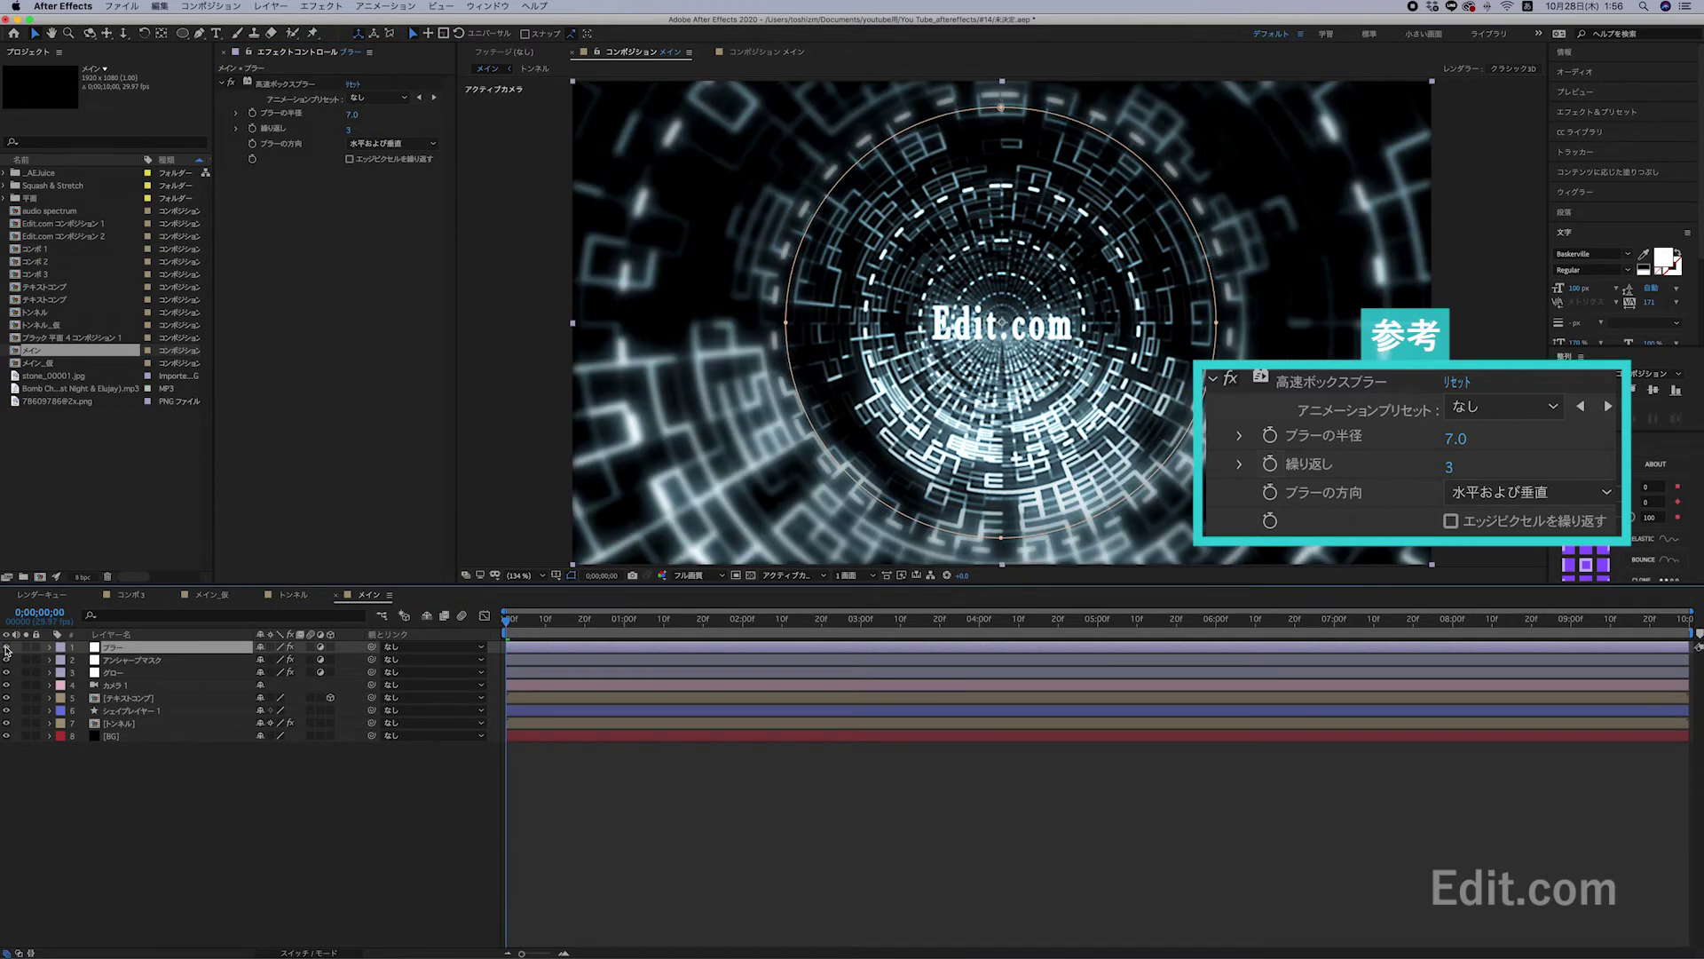
{"action": "right_click", "coordinate": [382, 807]}
Add another adjustment layer named カラー.
{"action": "mouse_move", "coordinate": [493, 820]}
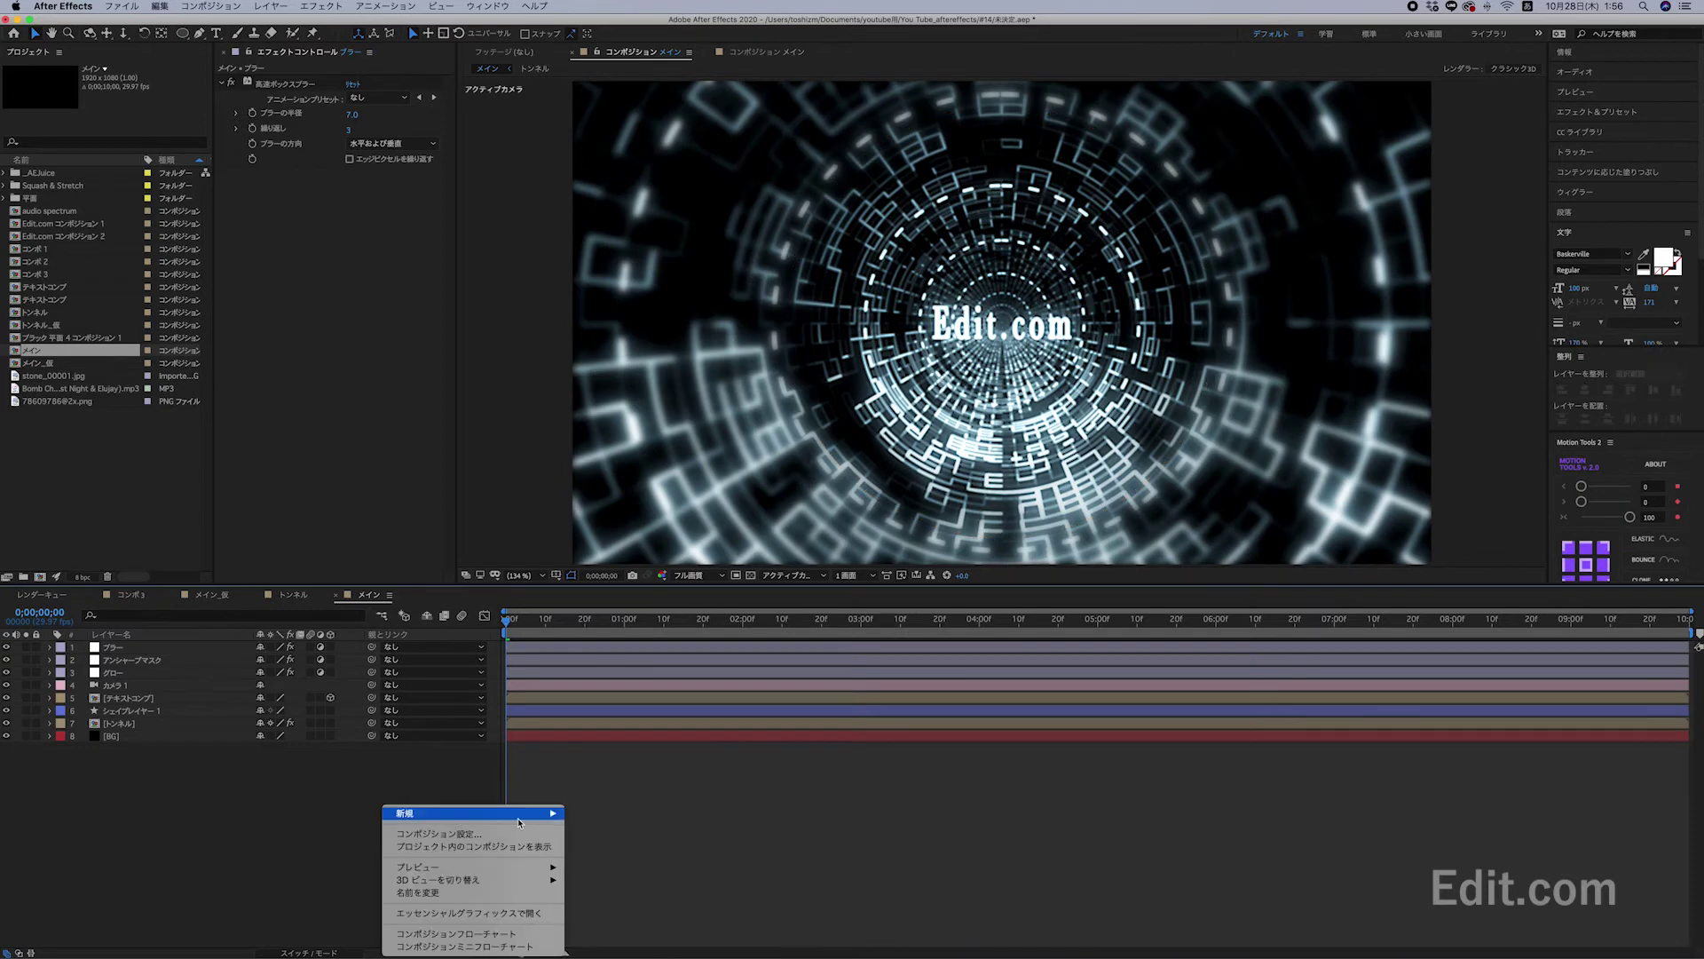
{"action": "left_click", "coordinate": [603, 908]}
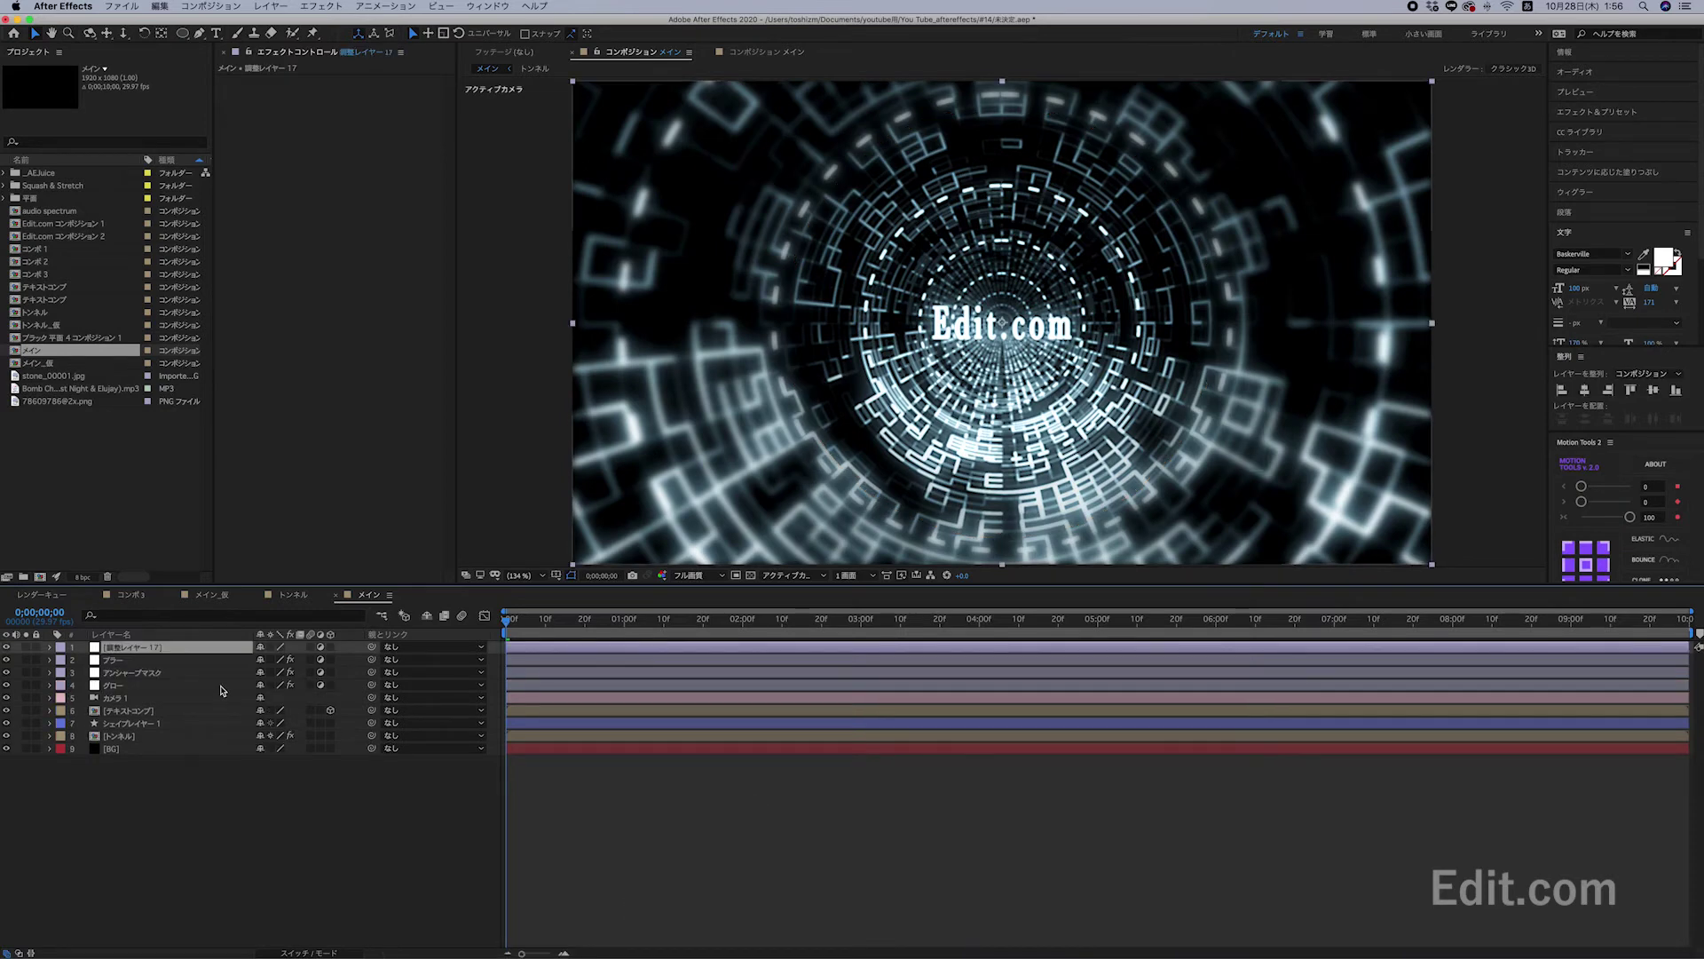
{"action": "key", "text": "Return"}
{"action": "type", "text": "kara-"}
{"action": "key", "text": "Return"}
{"action": "key", "text": "Return"}
Apply Hue/Saturation and rotate Master Hue until the tunnel glows green.
{"action": "right_click", "coordinate": [317, 377]}
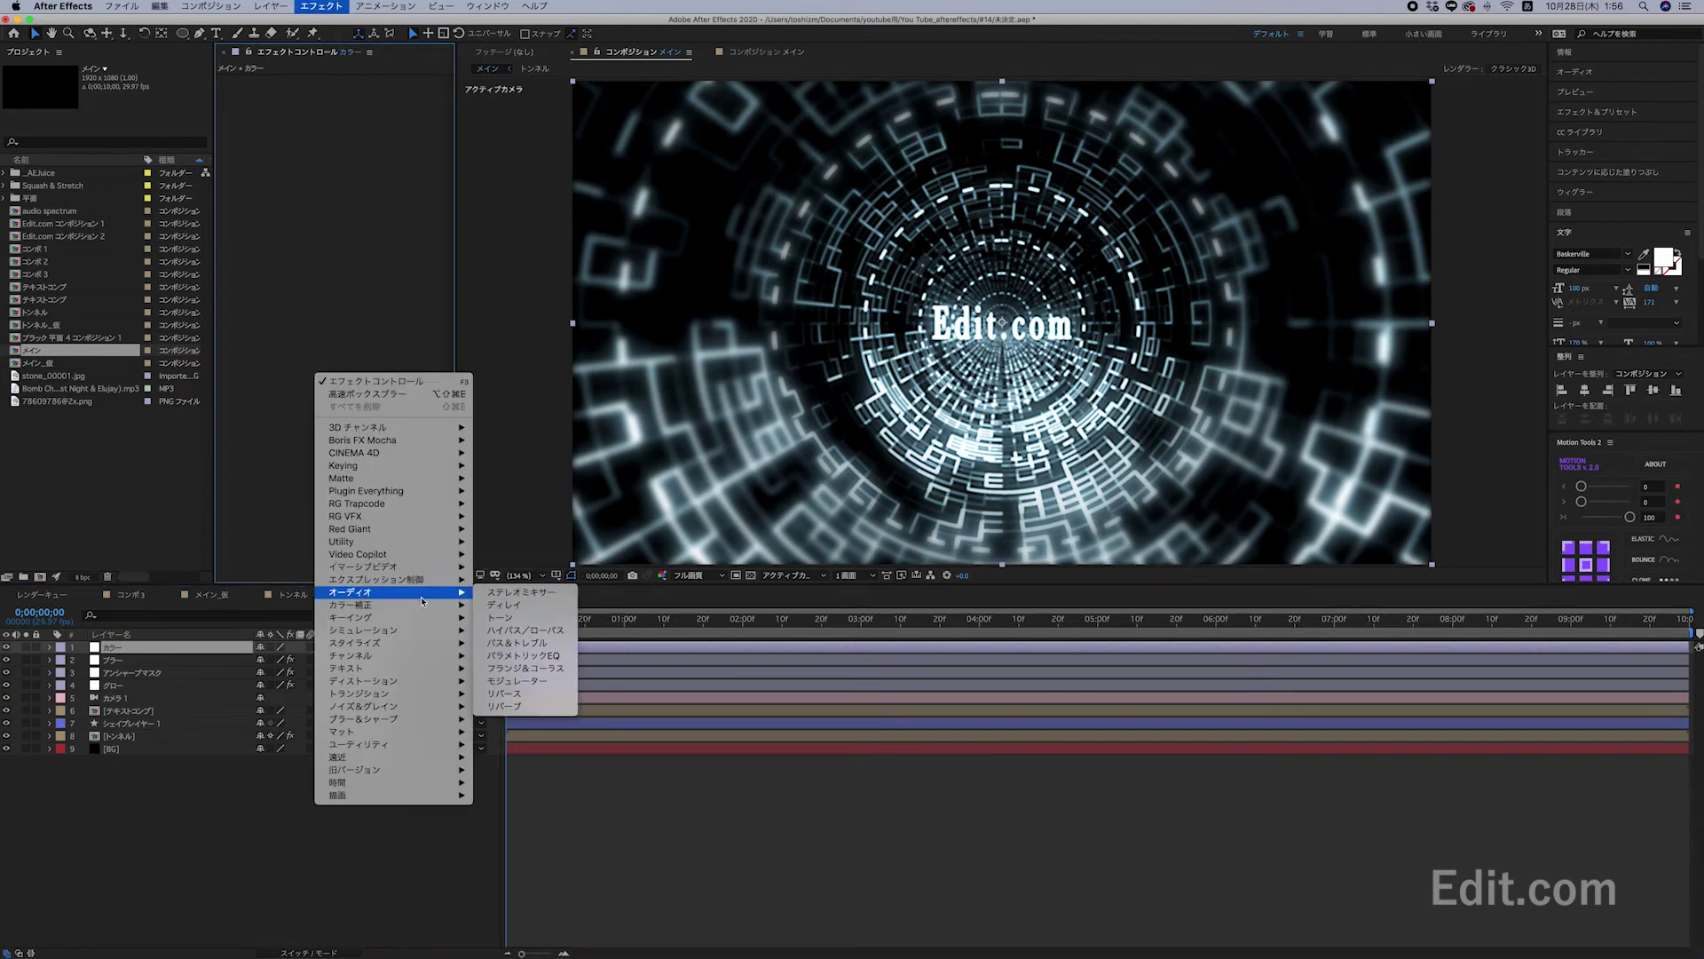
{"action": "mouse_move", "coordinate": [355, 605]}
{"action": "left_click", "coordinate": [513, 917]}
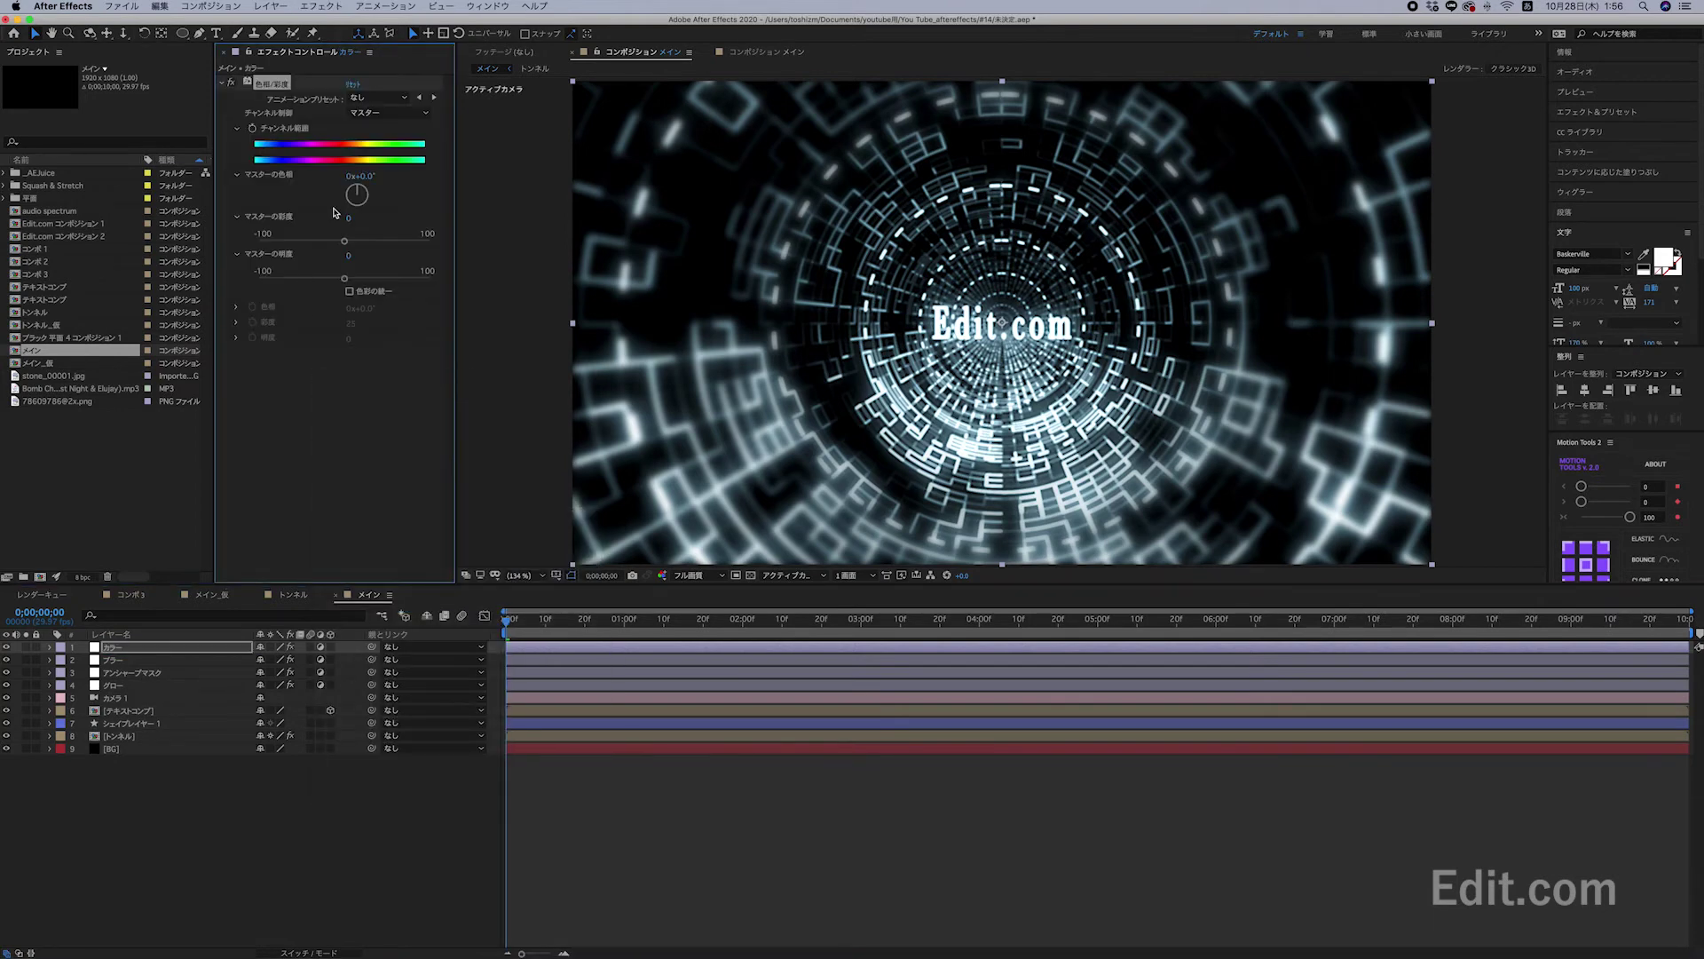
{"action": "left_click_drag", "start_coordinate": [357, 176], "coordinate": [352, 177]}
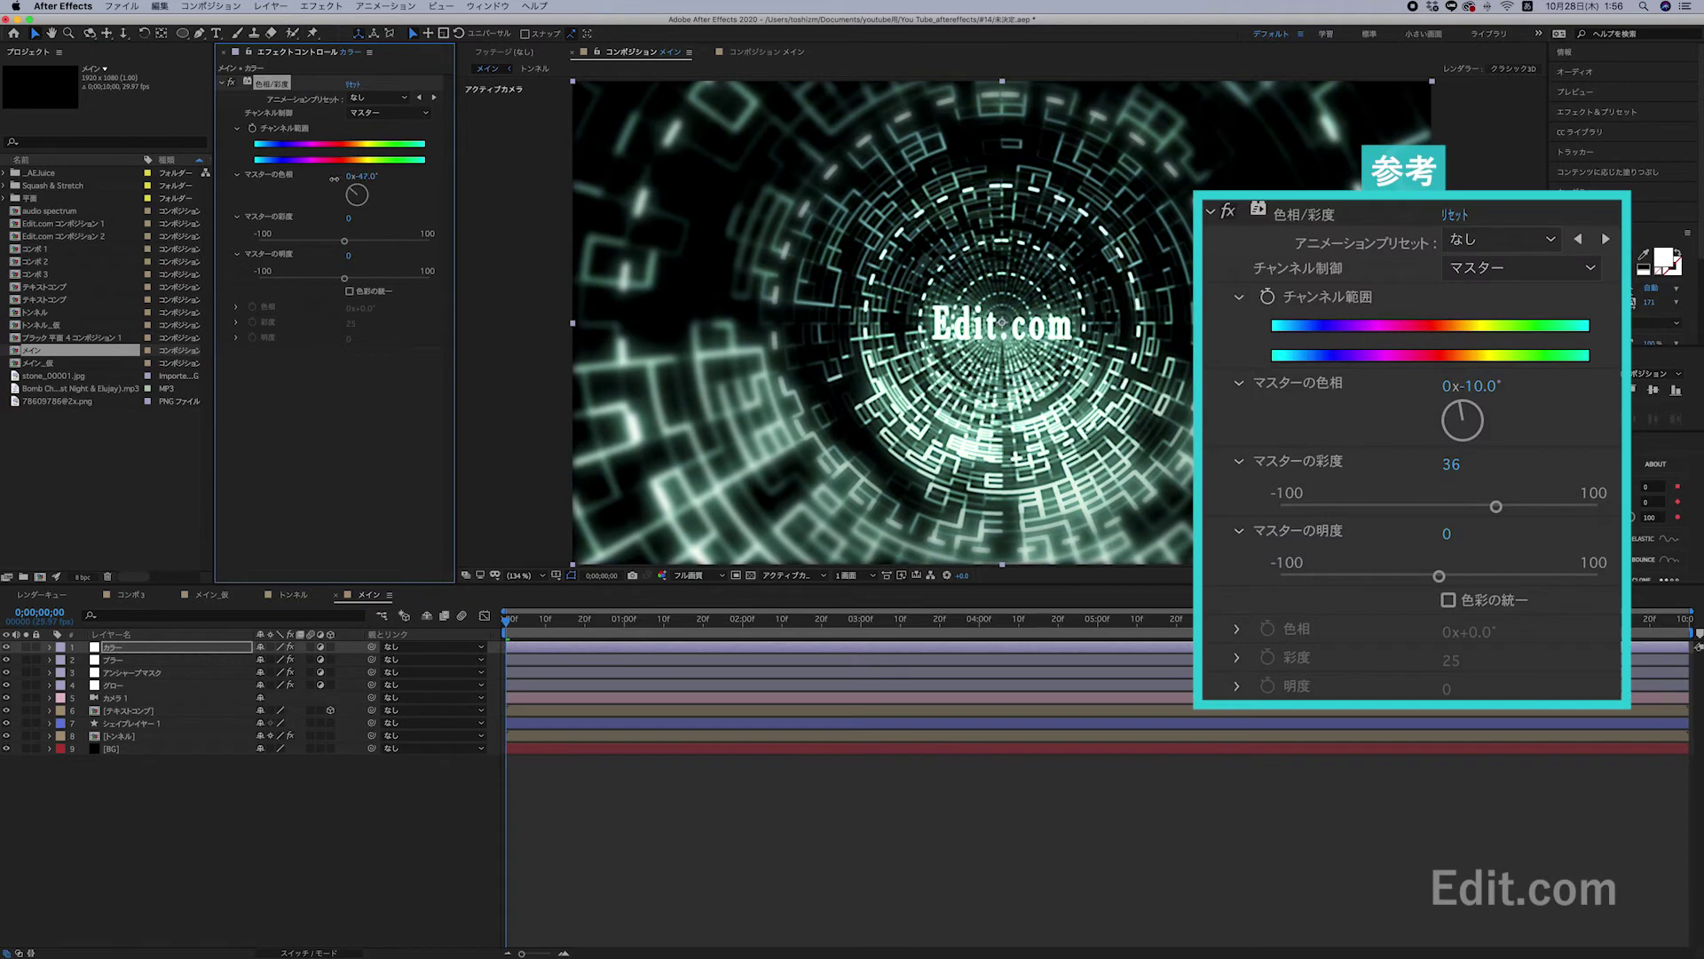
{"action": "mouse_move", "coordinate": [344, 171]}
{"action": "left_mouse_down"}
{"action": "mouse_move", "coordinate": [376, 246]}
{"action": "mouse_move", "coordinate": [360, 188]}
{"action": "left_mouse_up"}
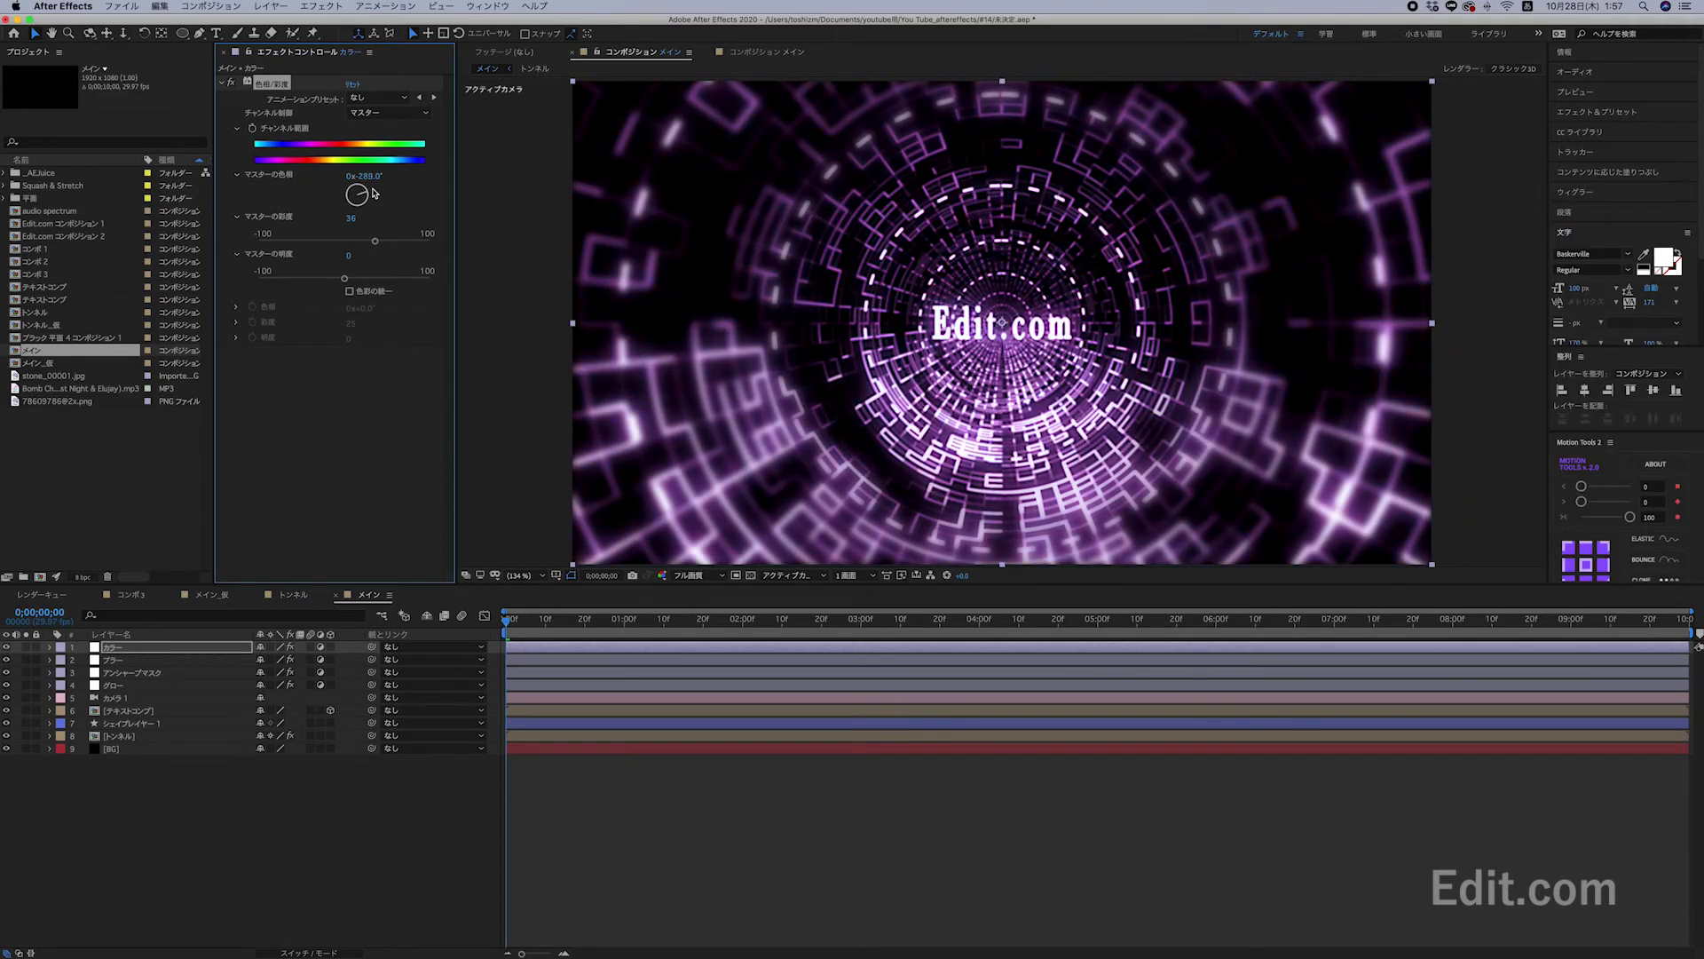
{"action": "left_click_drag", "start_coordinate": [361, 188], "coordinate": [356, 186]}
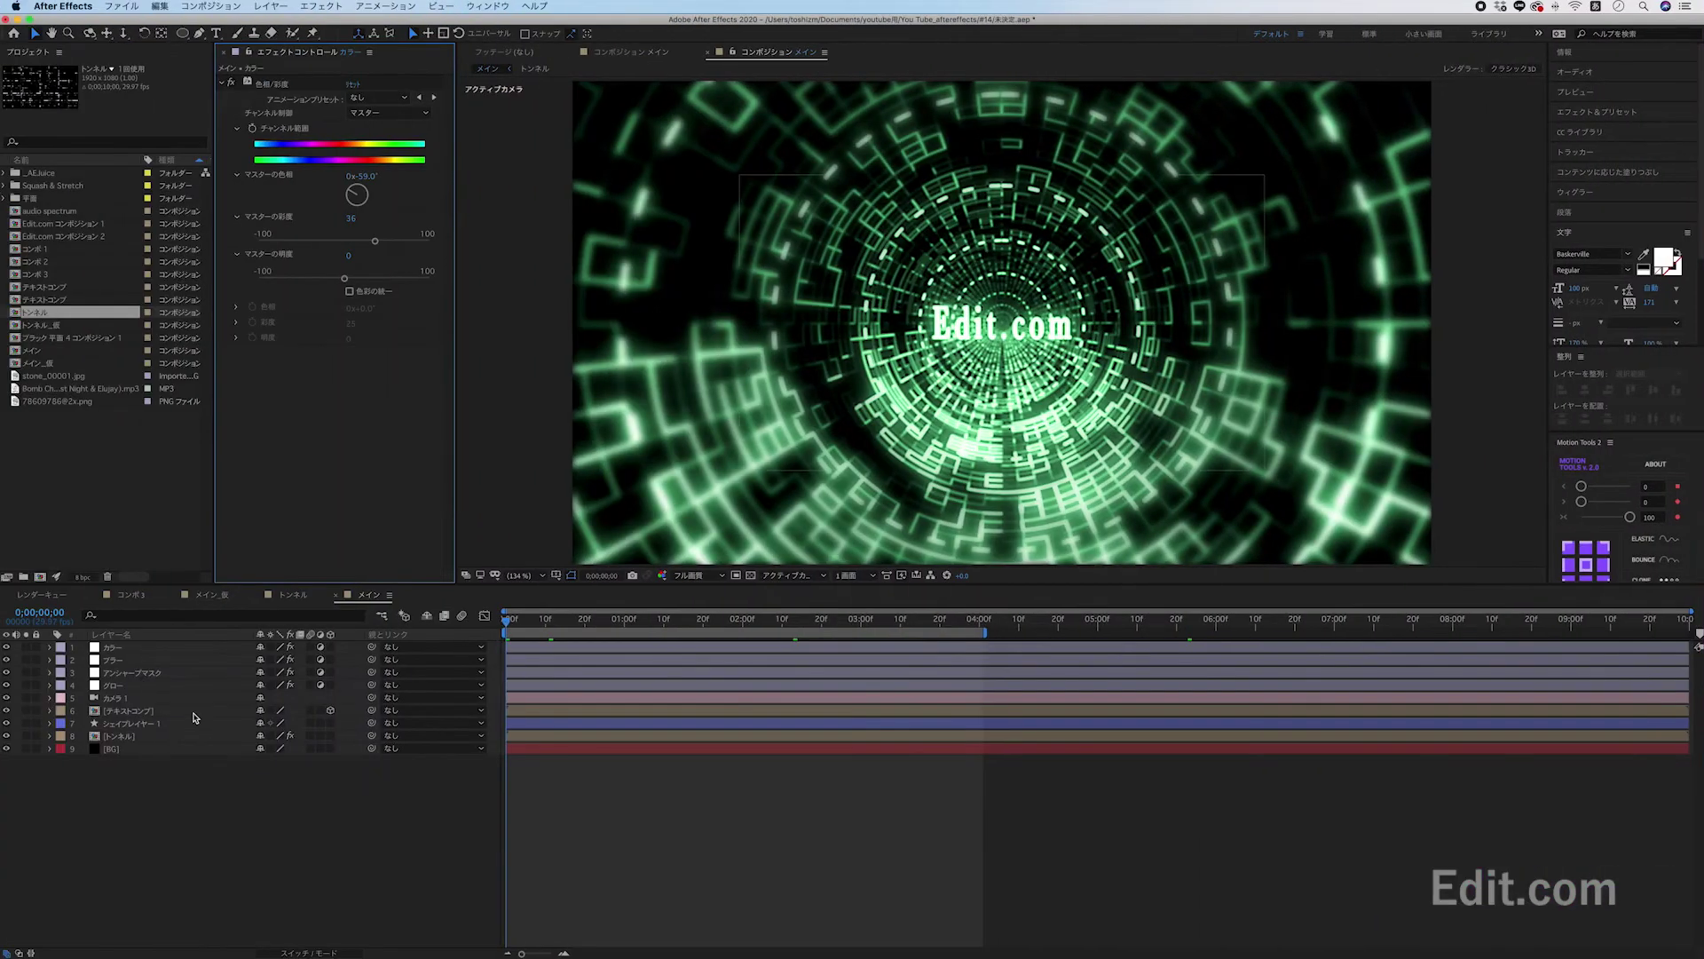
{"action": "left_click", "coordinate": [195, 717]}
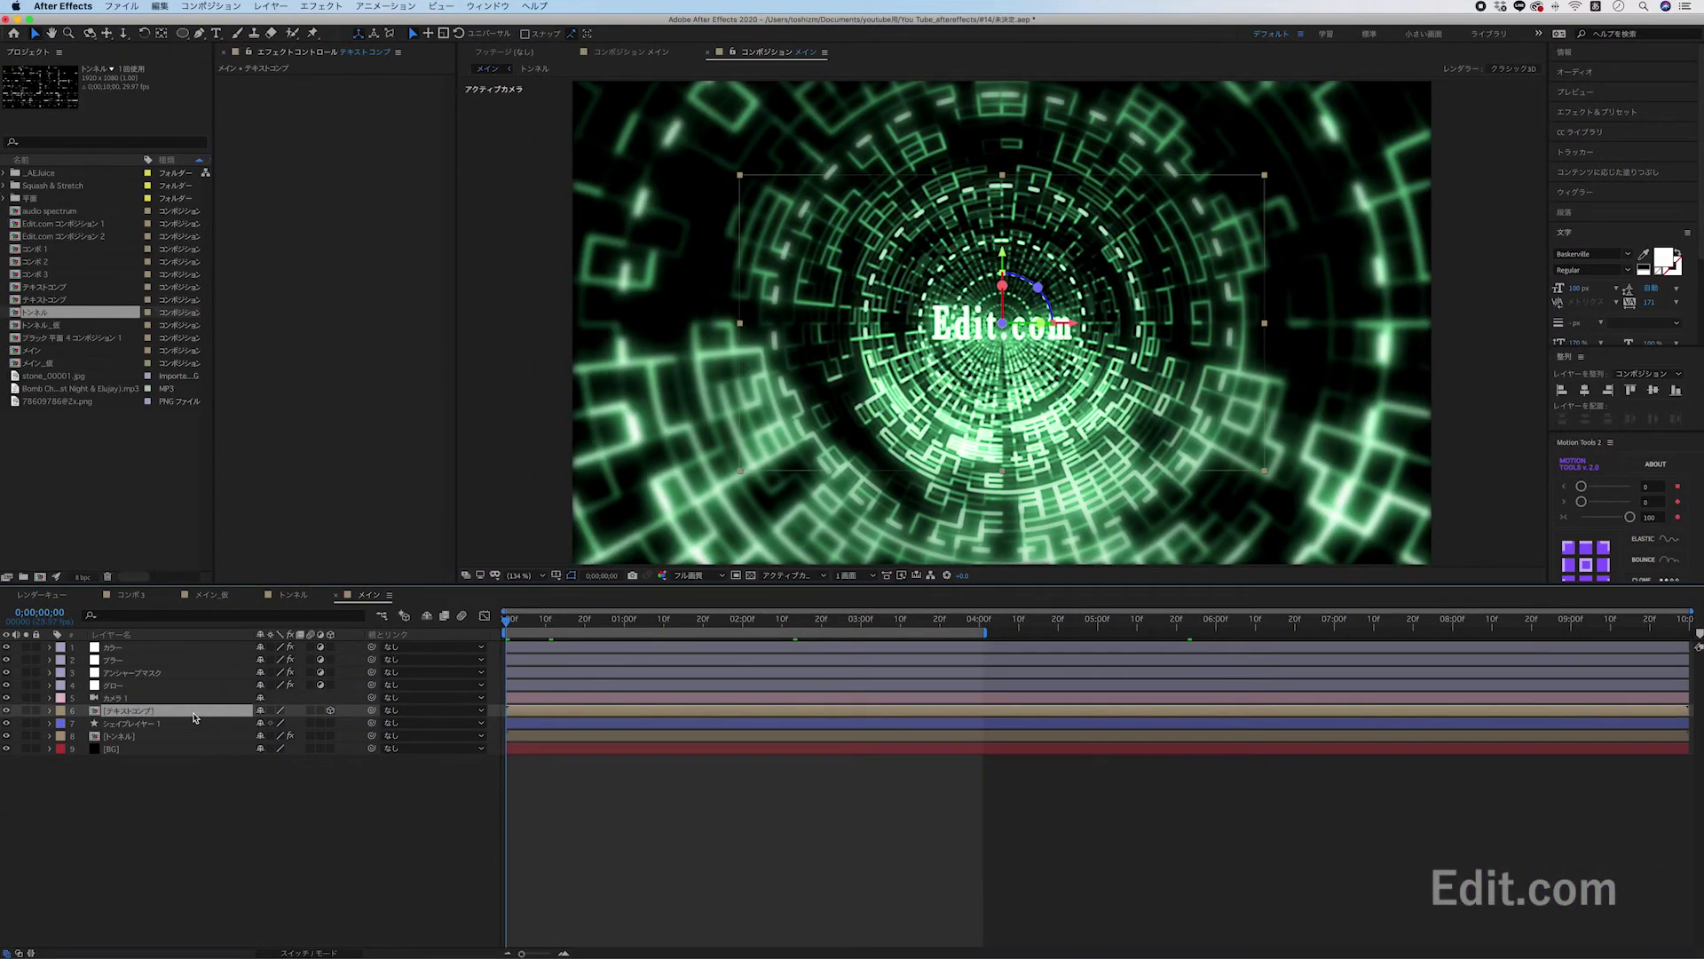
Duplicate the Edit.com text comp, hide the original, and add a null at the top of the stack.
{"action": "key", "text": "super+d"}
{"action": "left_click", "coordinate": [6, 711]}
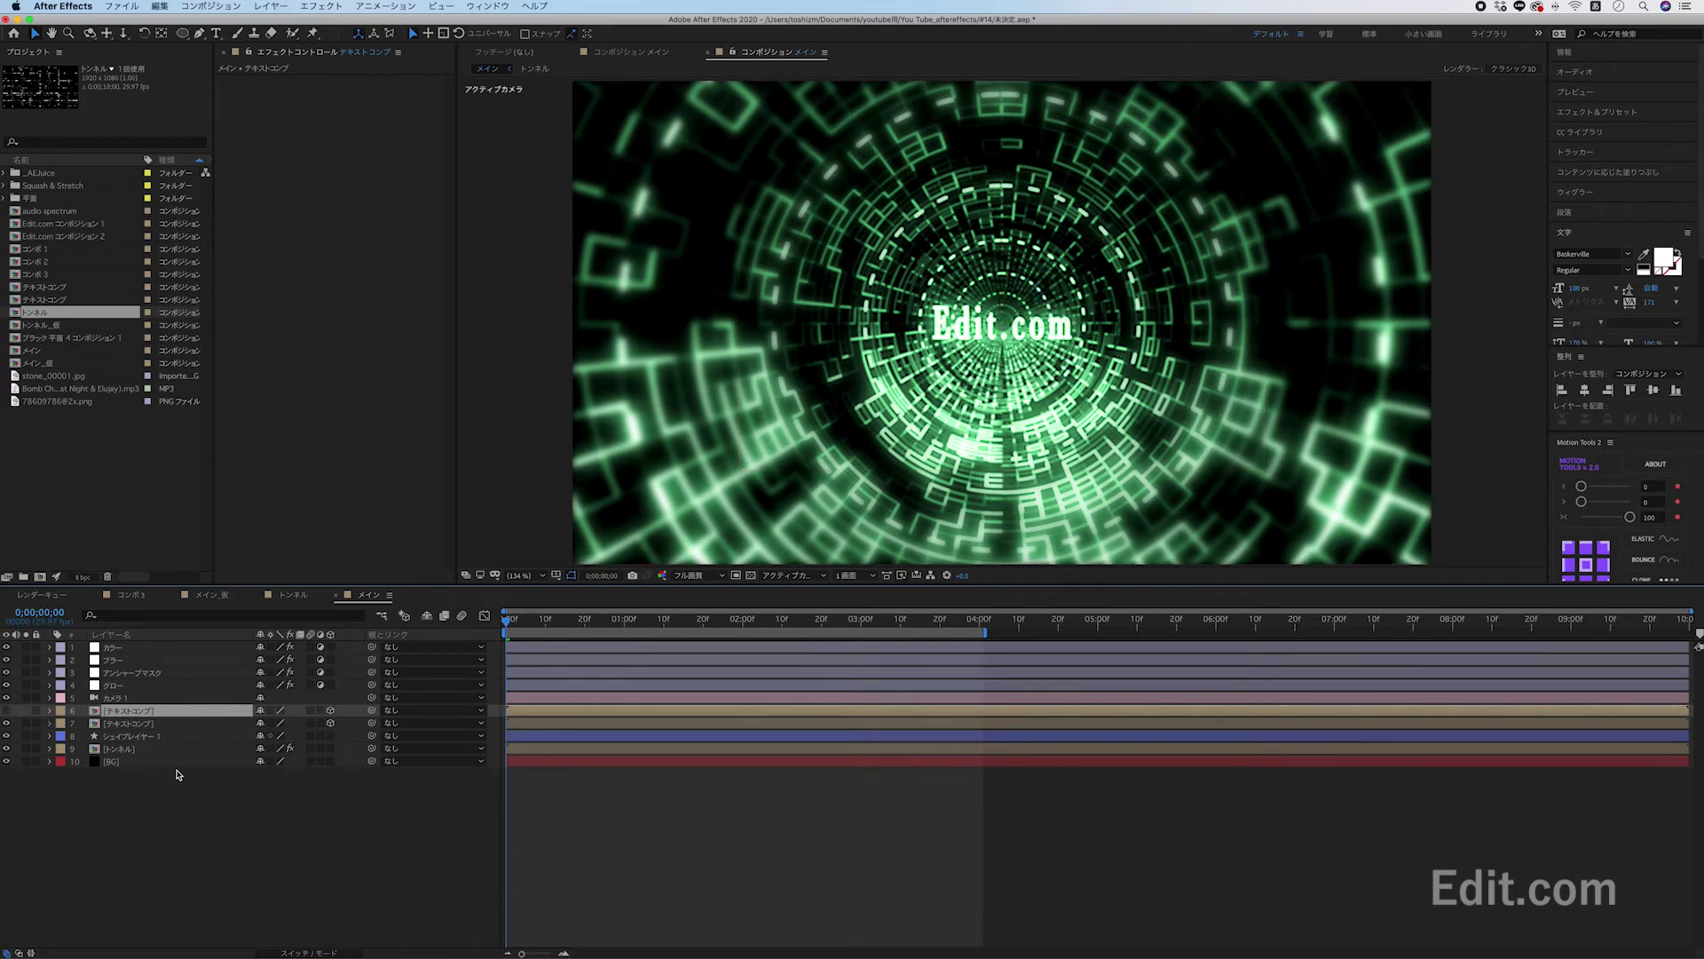
{"action": "right_click", "coordinate": [182, 782]}
{"action": "mouse_move", "coordinate": [253, 789]}
{"action": "left_click", "coordinate": [470, 858]}
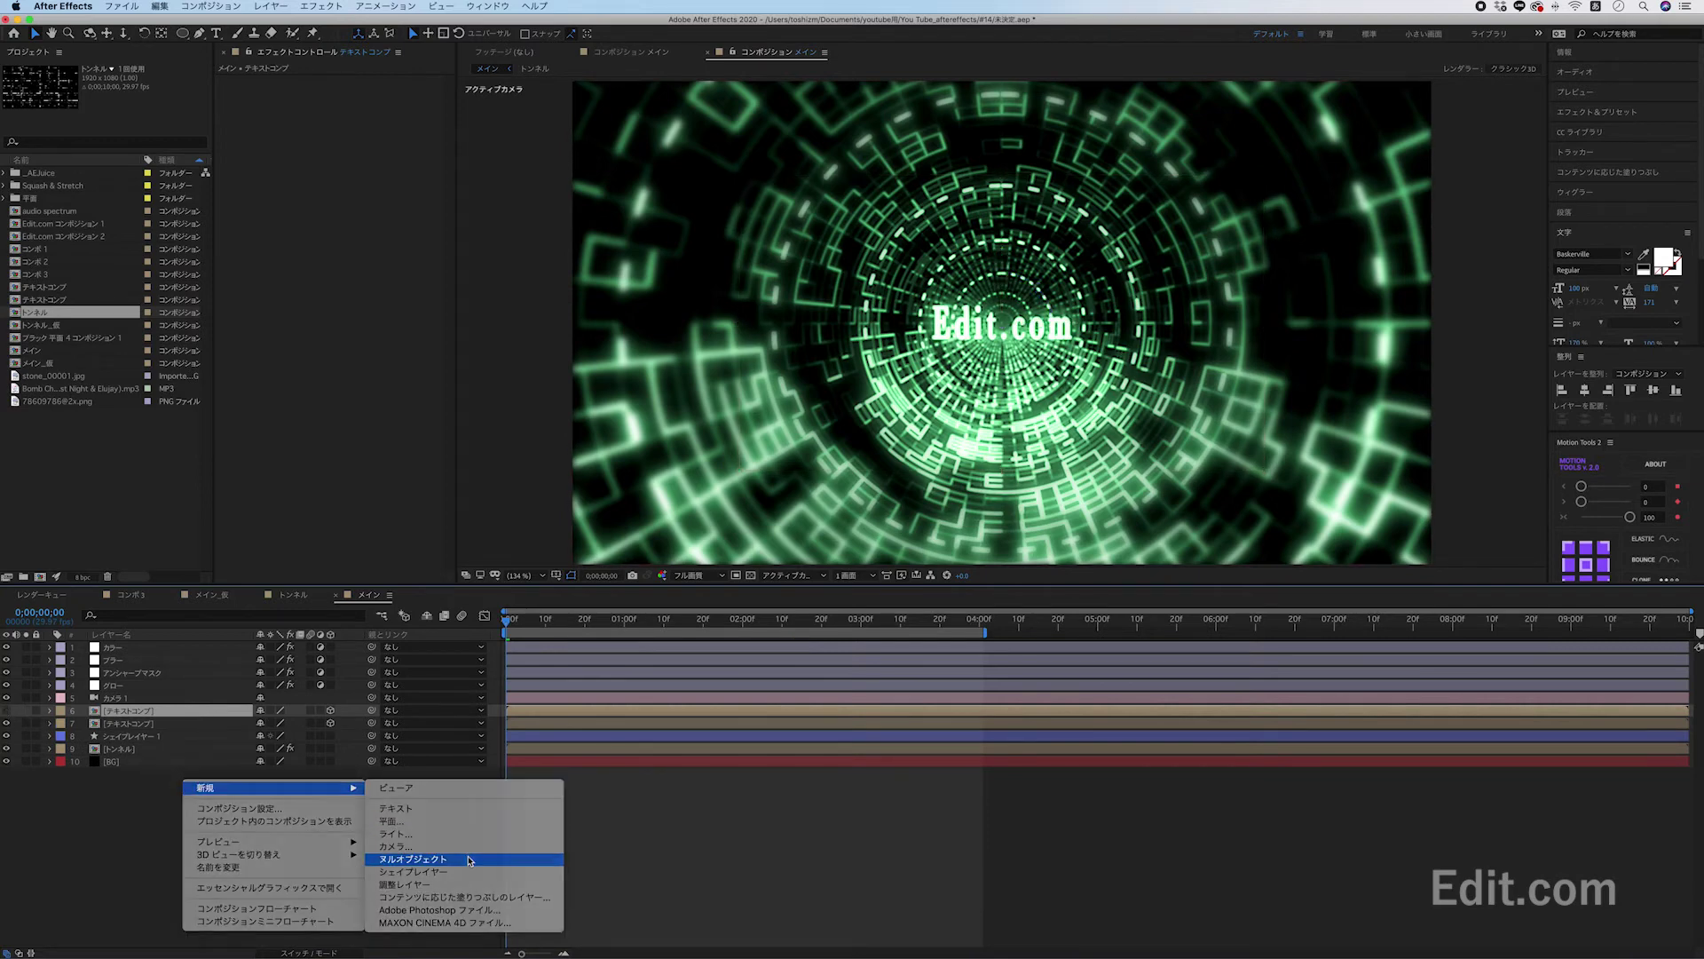
{"action": "left_click_drag", "start_coordinate": [177, 711], "coordinate": [181, 649]}
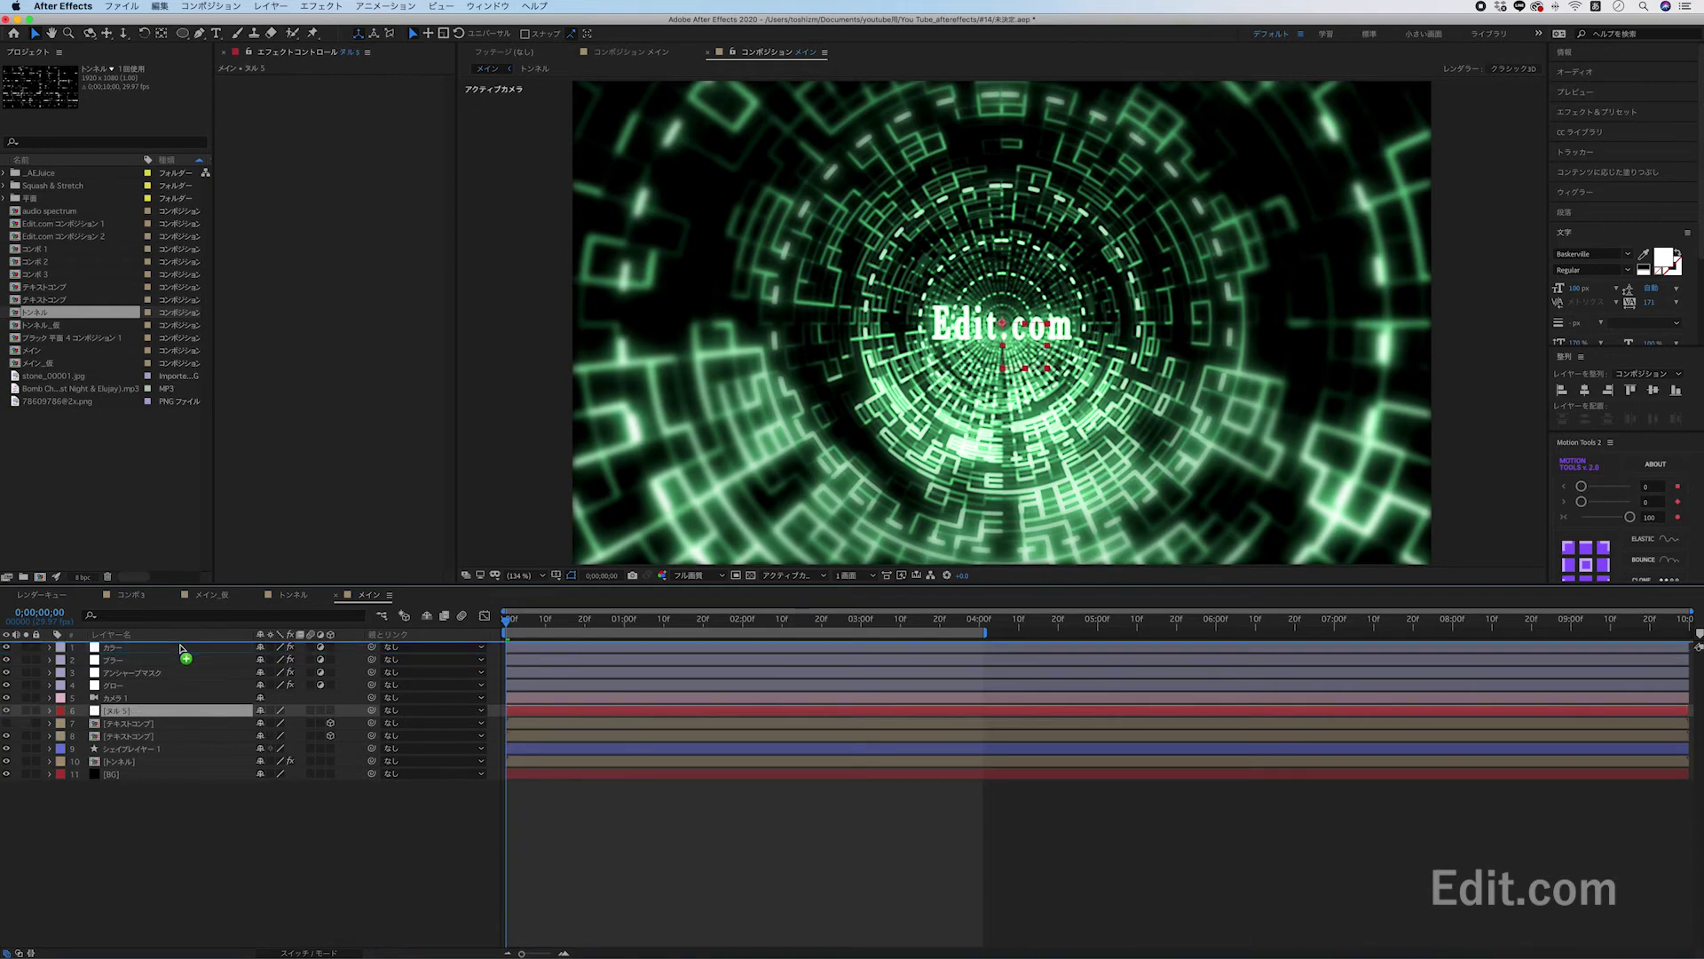
Add a Slider Control effect to the null, then select the duplicated text layer.
{"action": "right_click", "coordinate": [322, 262]}
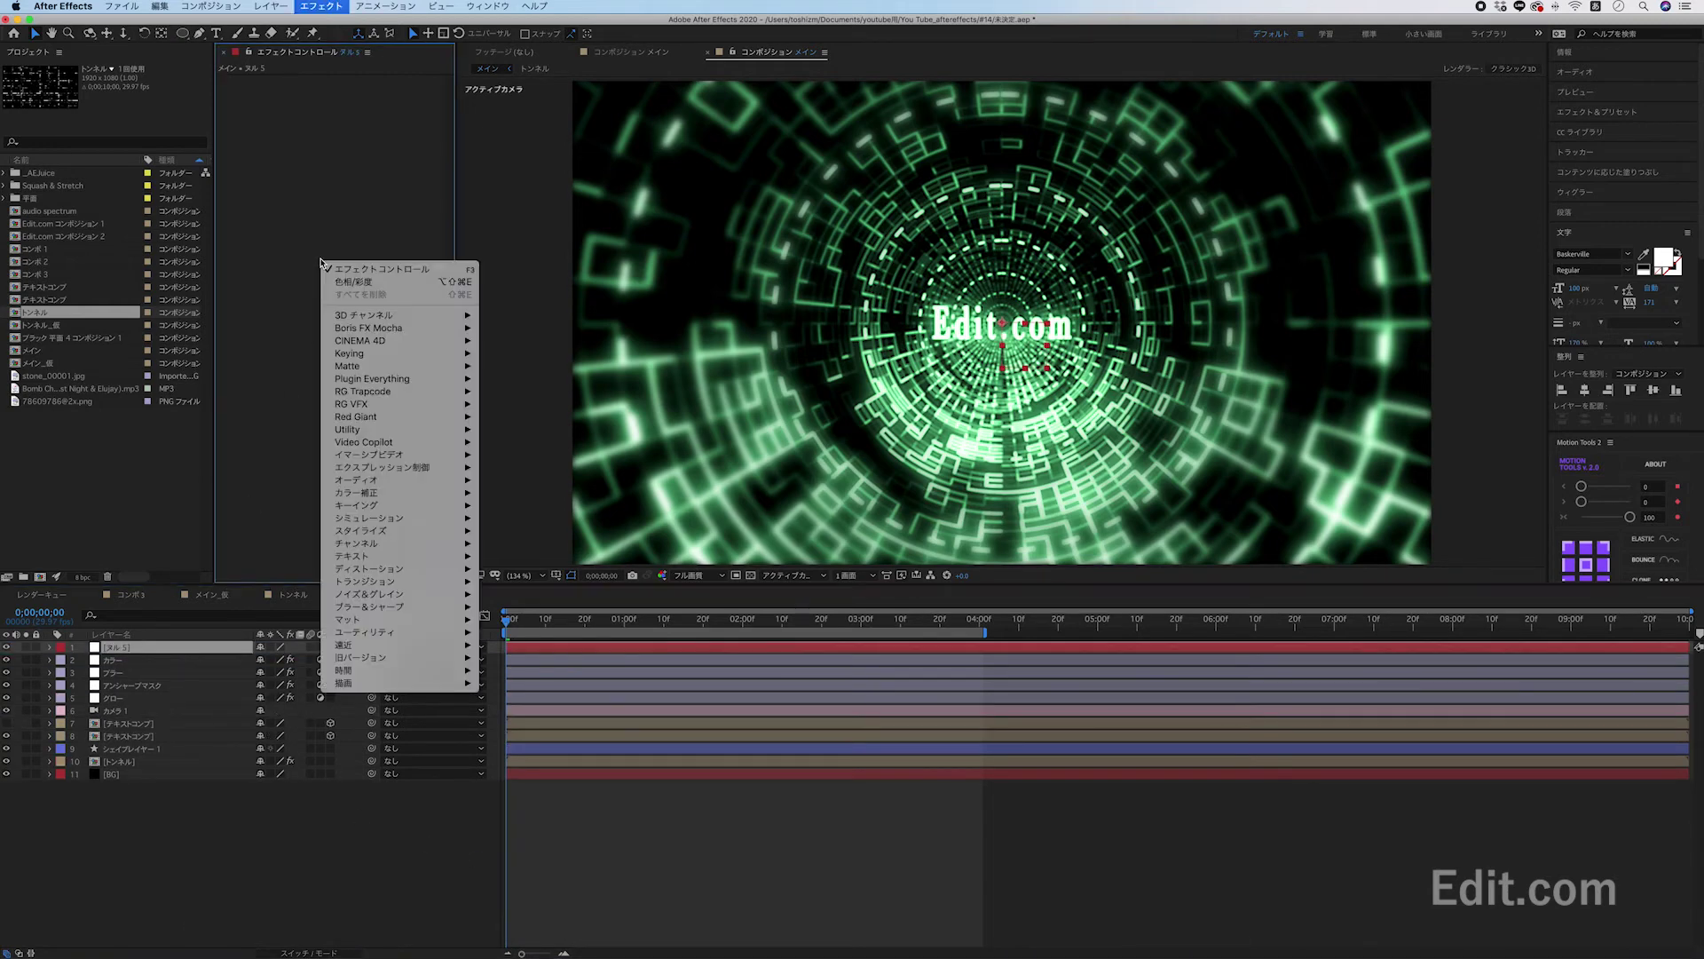
{"action": "mouse_move", "coordinate": [426, 467]}
{"action": "left_click", "coordinate": [541, 494]}
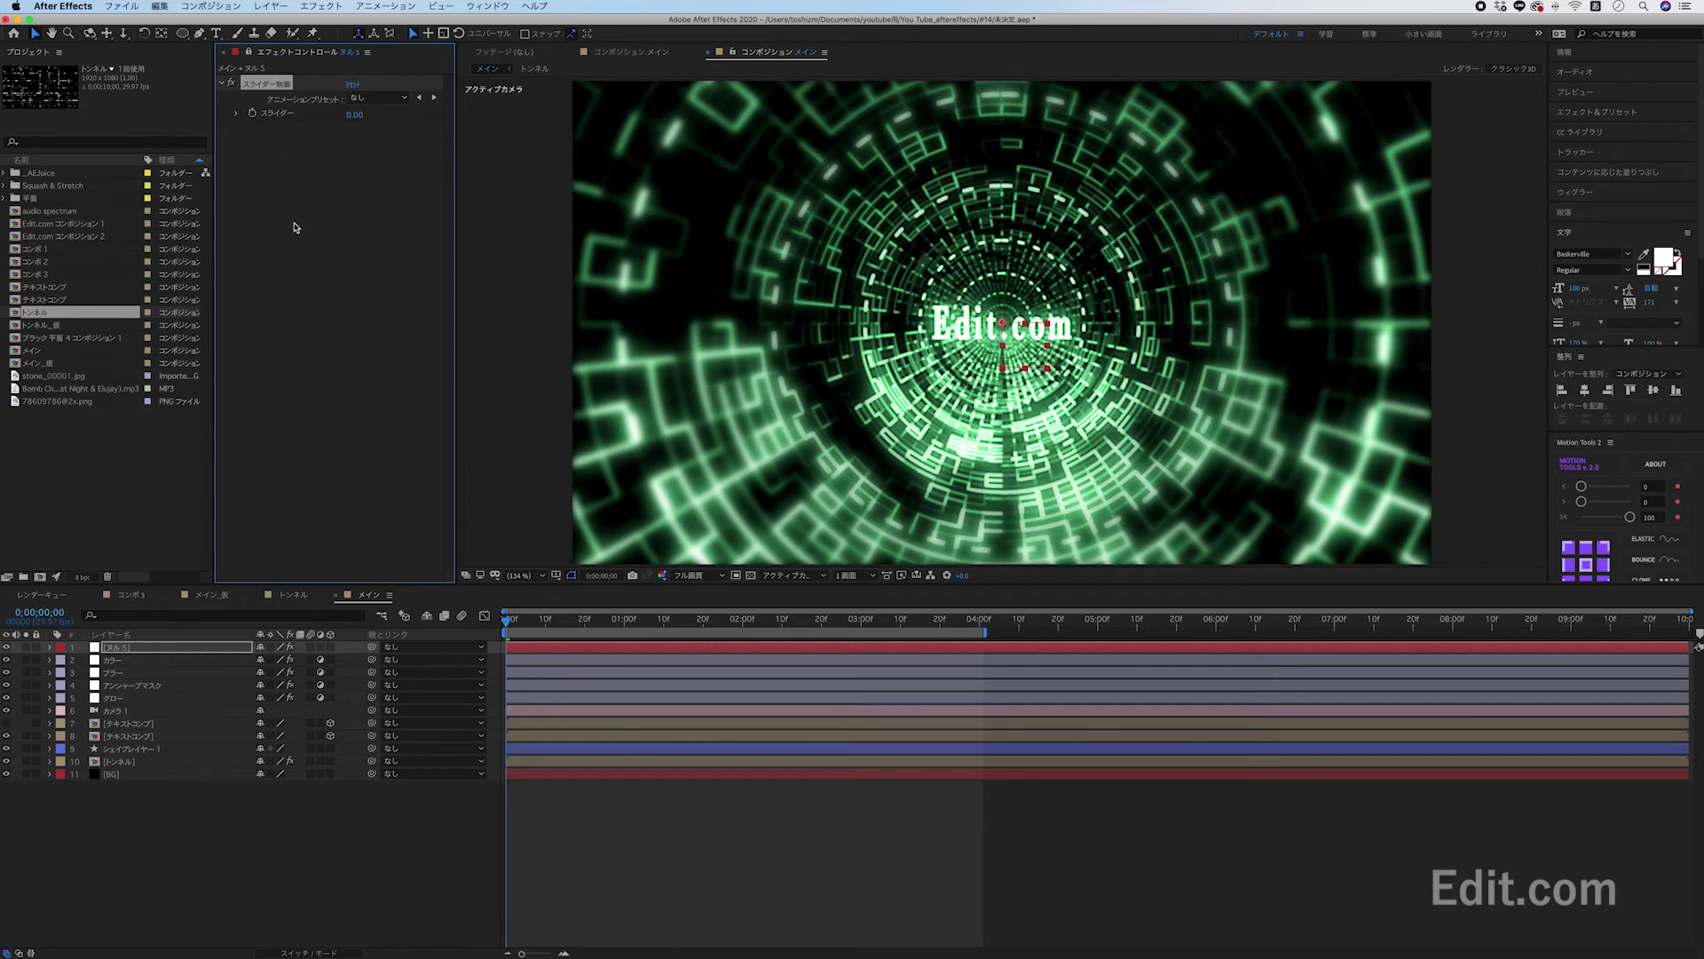
{"action": "left_click", "coordinate": [145, 737]}
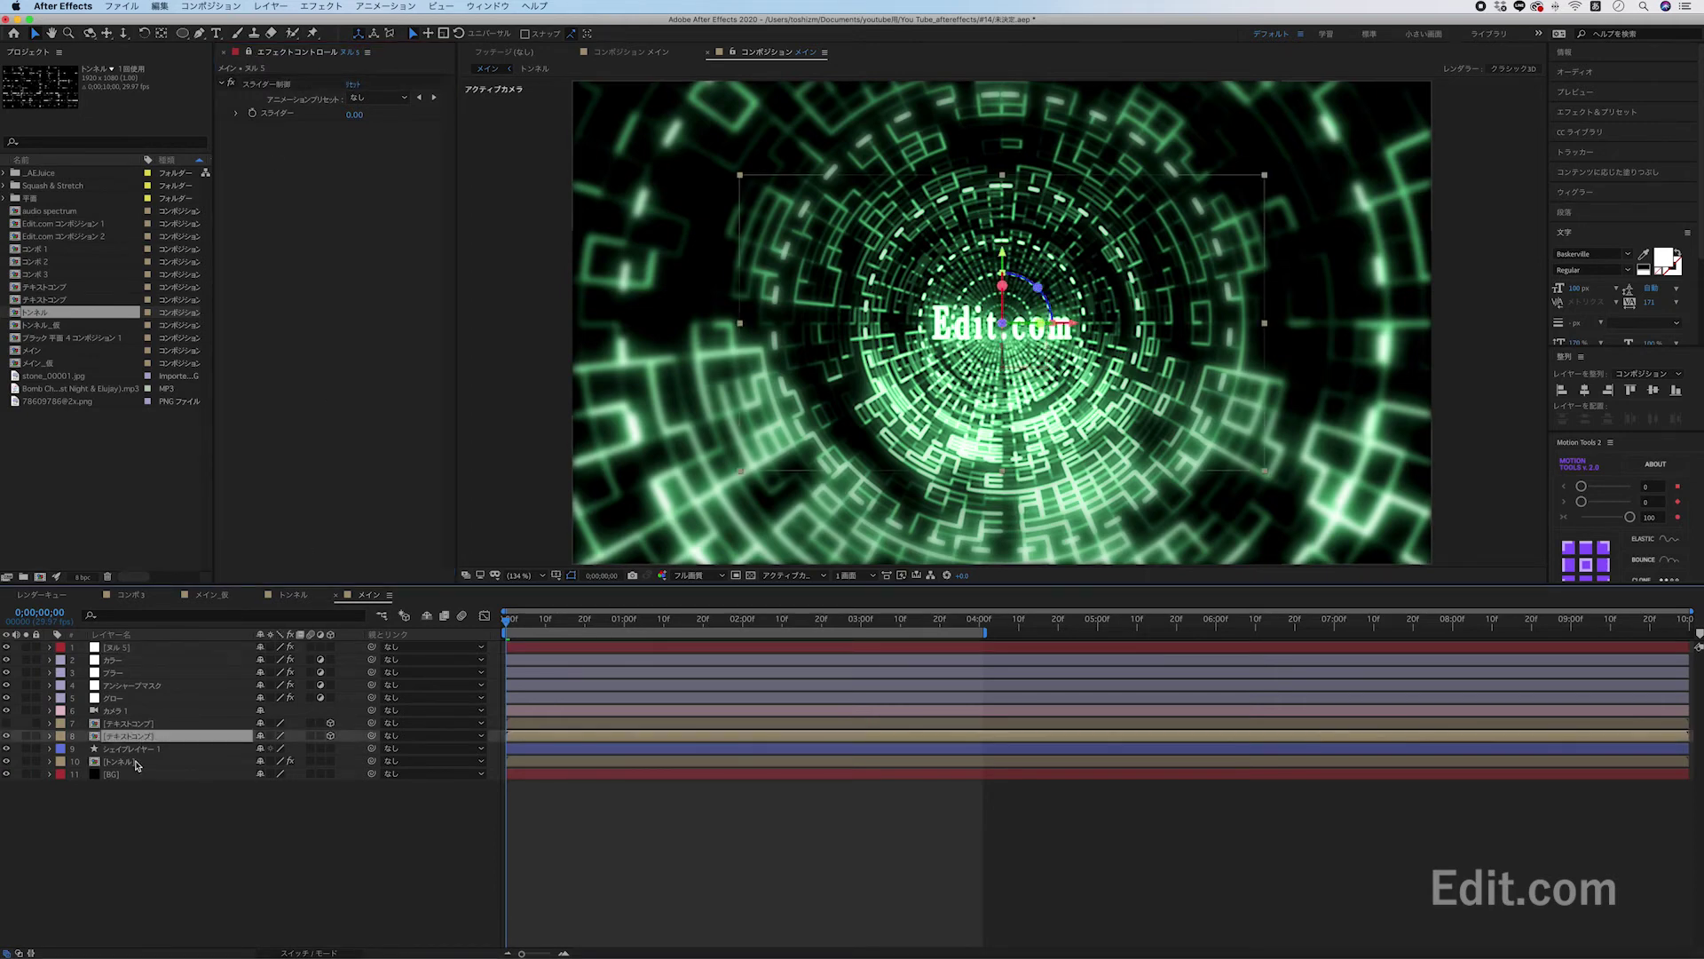
Show opacity for the text, shape and tunnel layers and pickwhip the text opacity to the null's Slider.
{"action": "left_click", "coordinate": [136, 761], "text": "shift"}
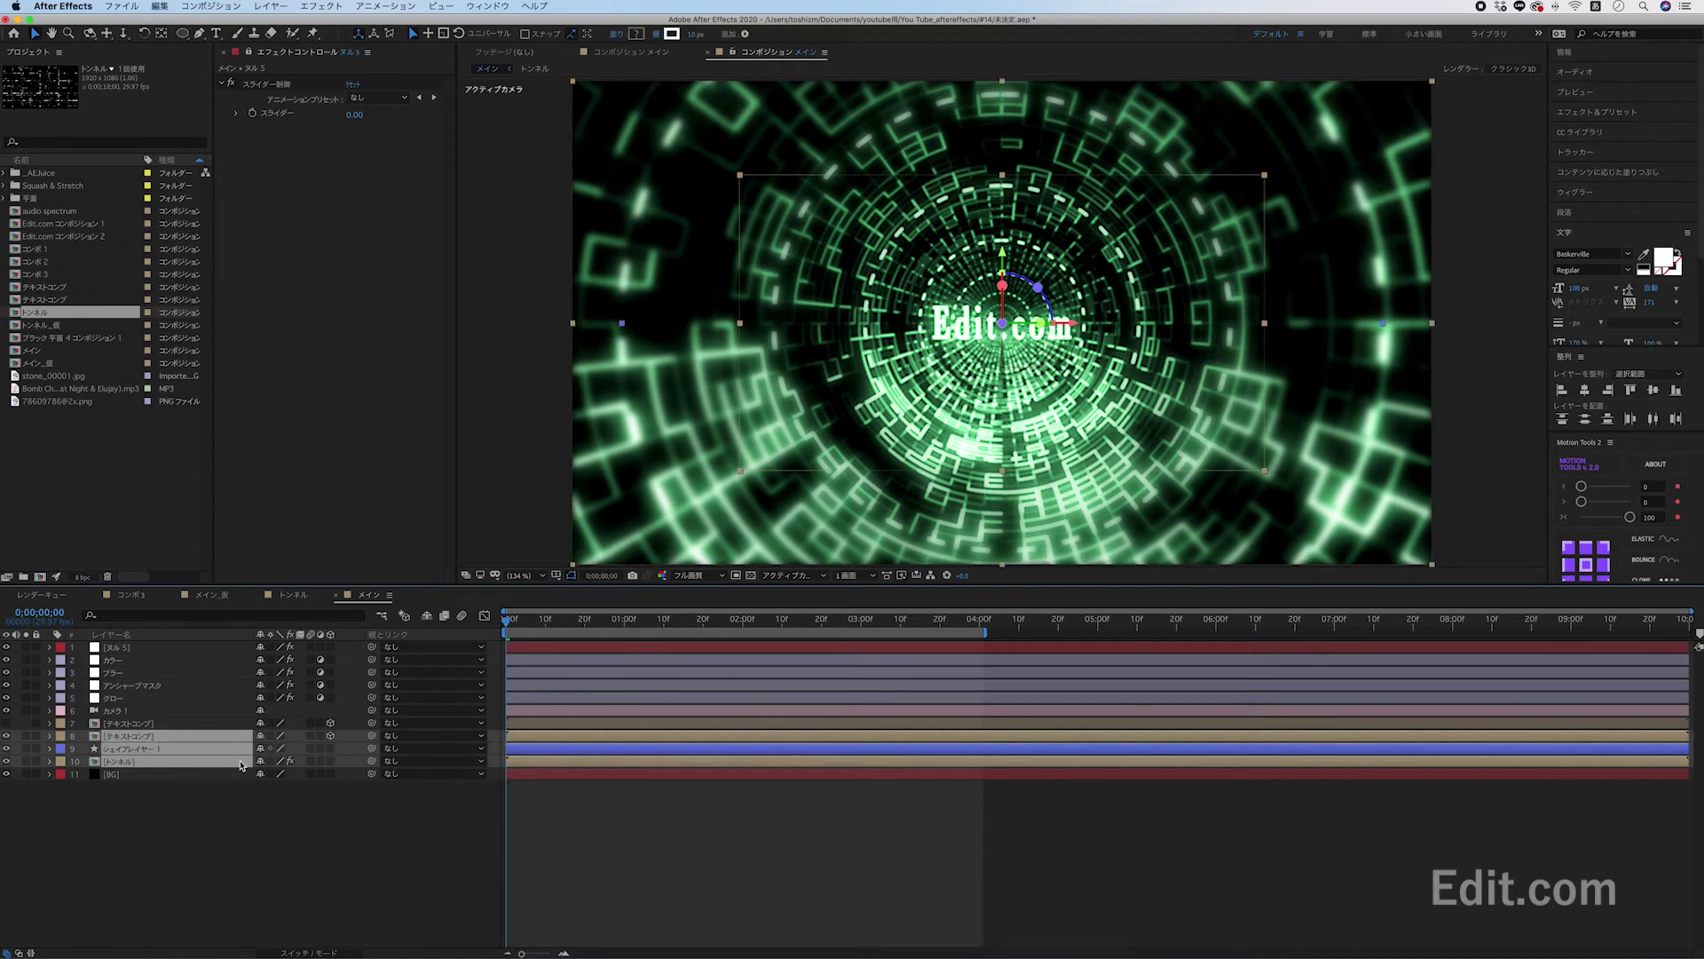
{"action": "key", "text": "t"}
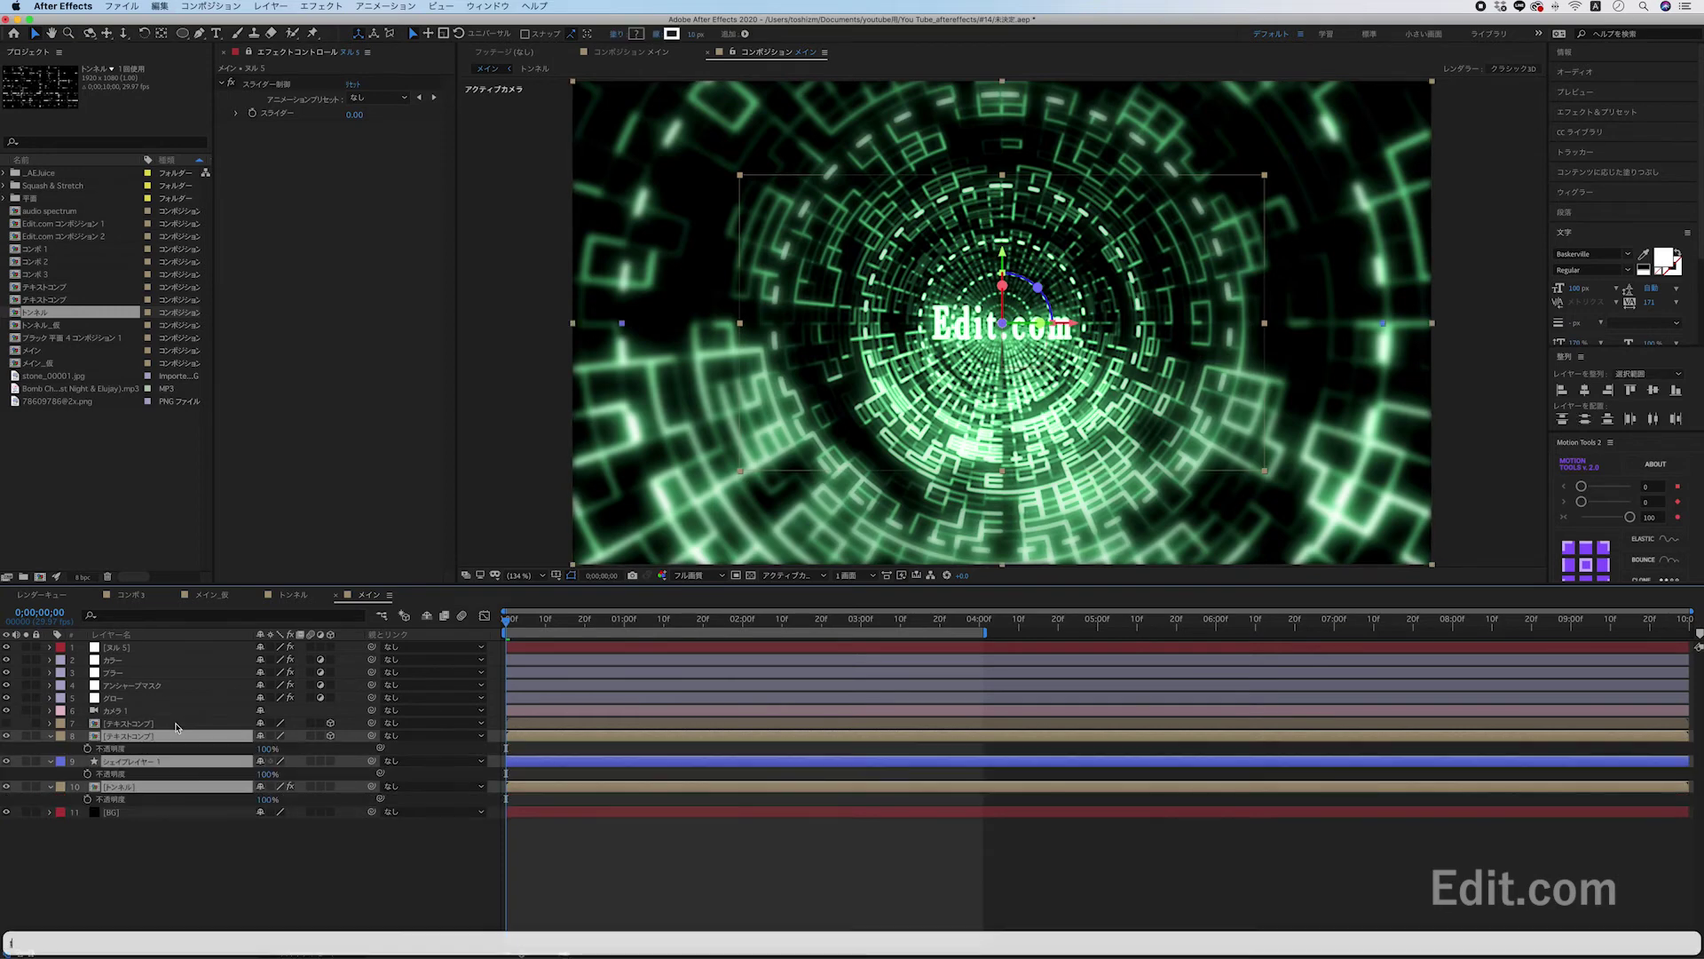
{"action": "left_click", "coordinate": [88, 748], "text": "alt"}
{"action": "left_click_drag", "start_coordinate": [295, 761], "coordinate": [288, 116]}
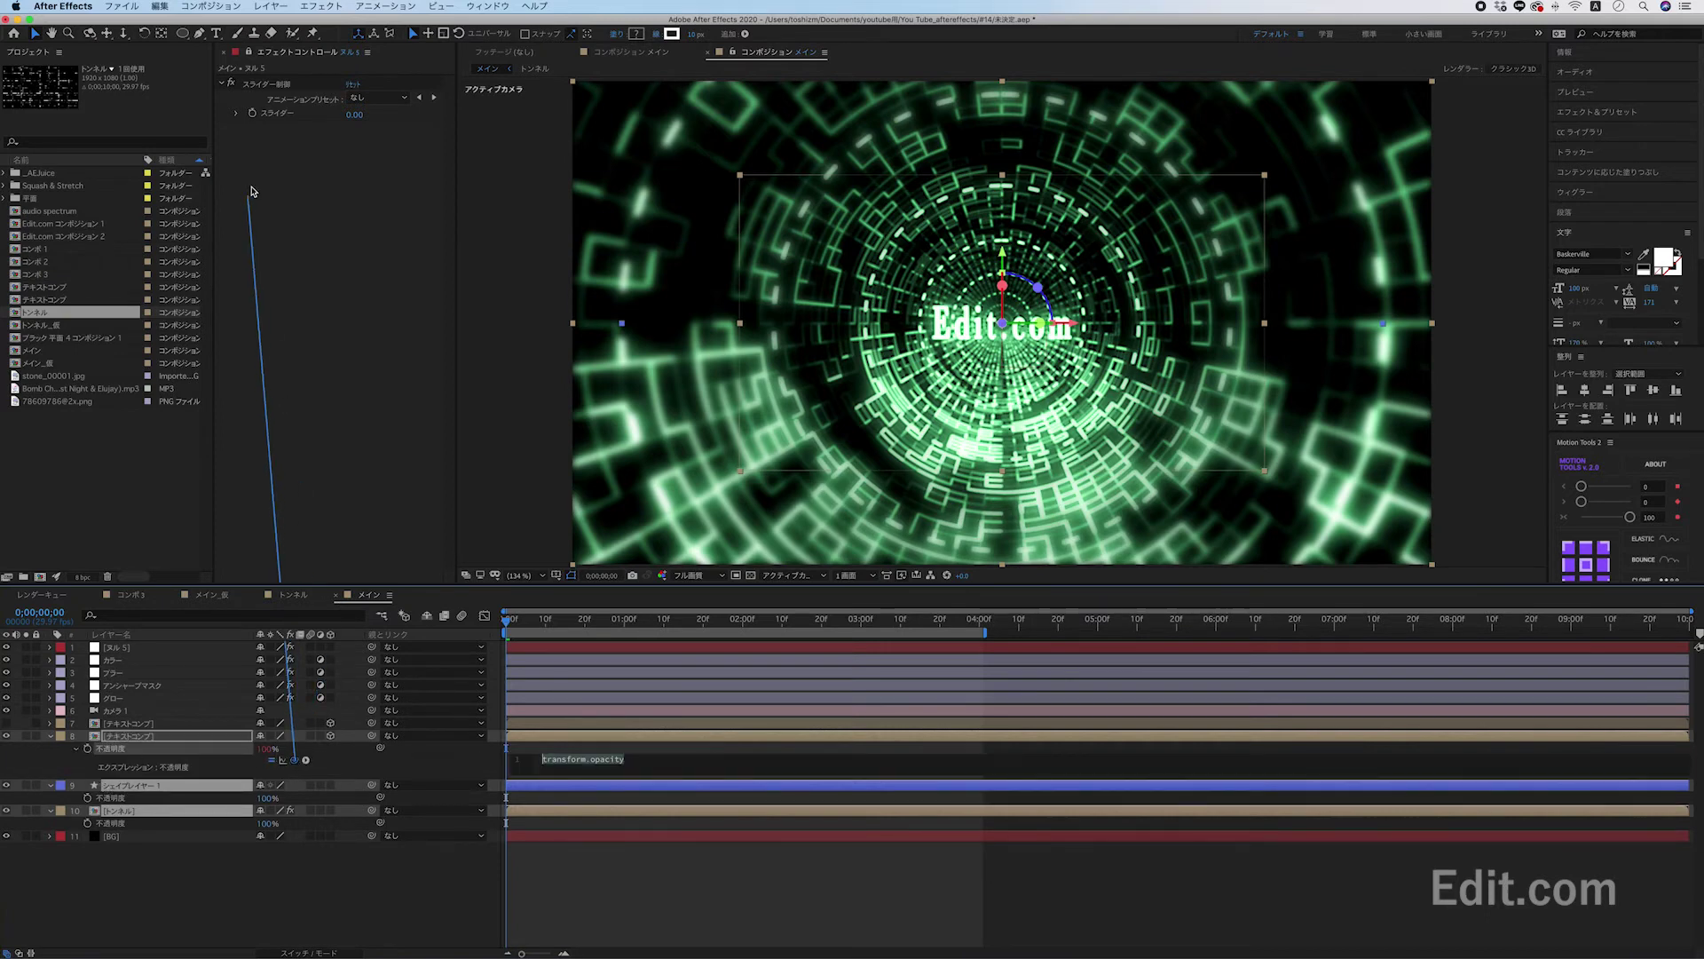
{"action": "left_click", "coordinate": [442, 767]}
Copy the slider expression into the shape and tunnel layers' Opacity.
{"action": "left_click", "coordinate": [586, 764]}
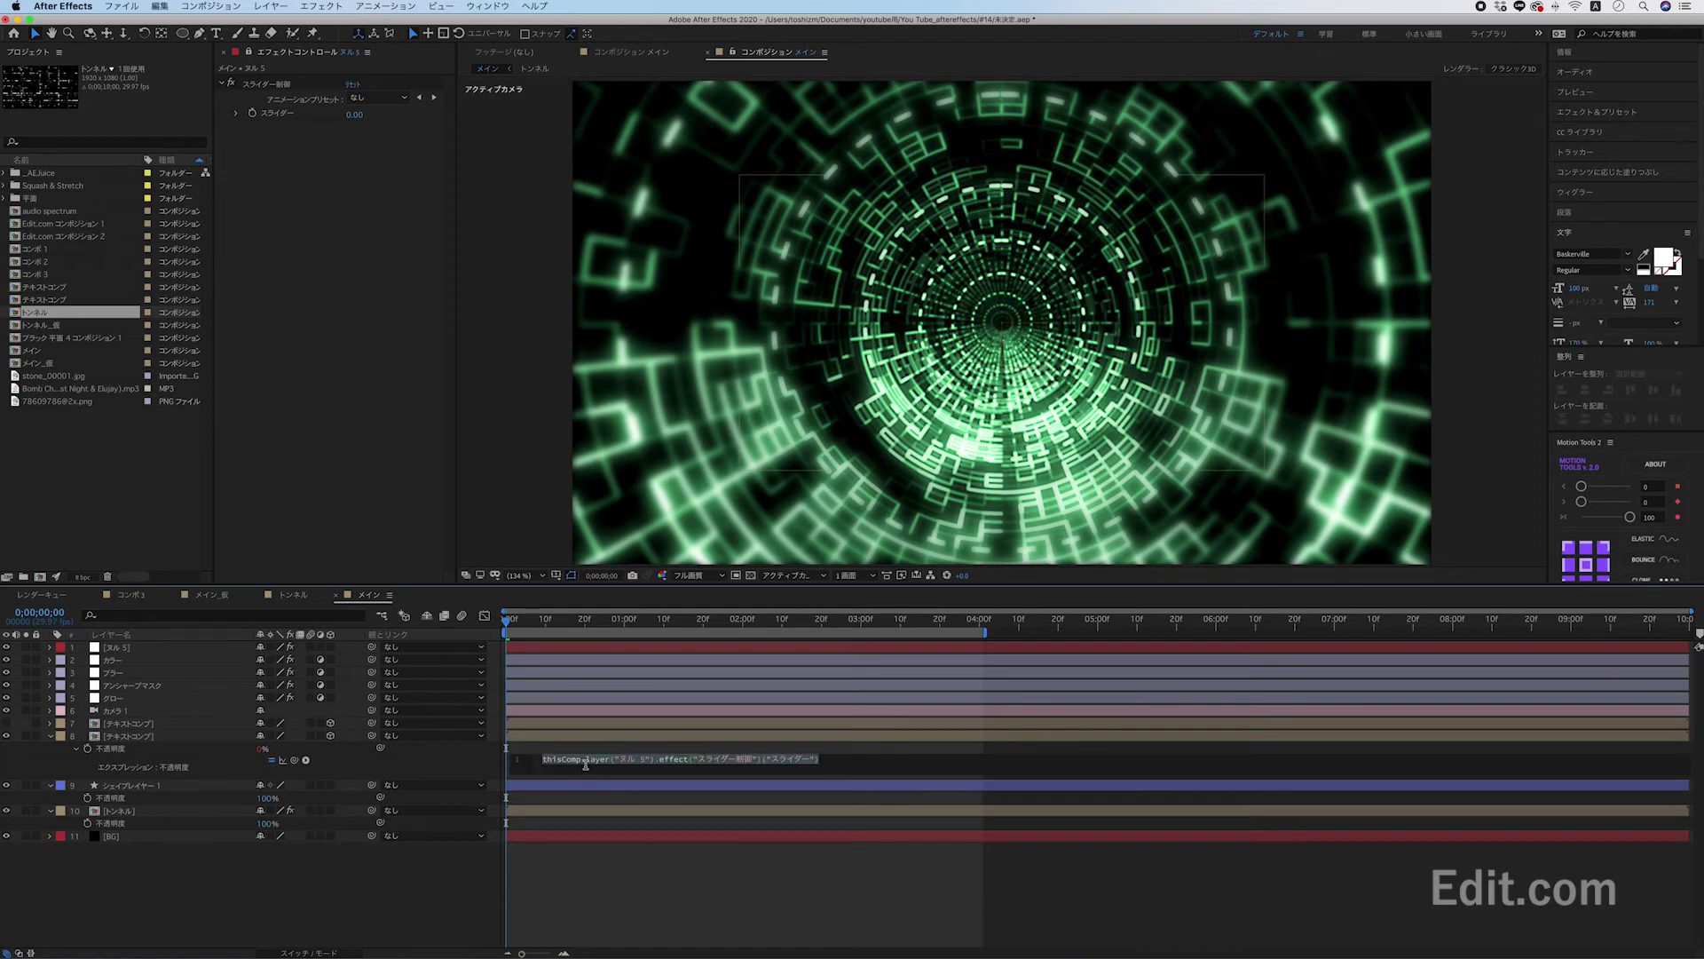
{"action": "left_click", "coordinate": [104, 799]}
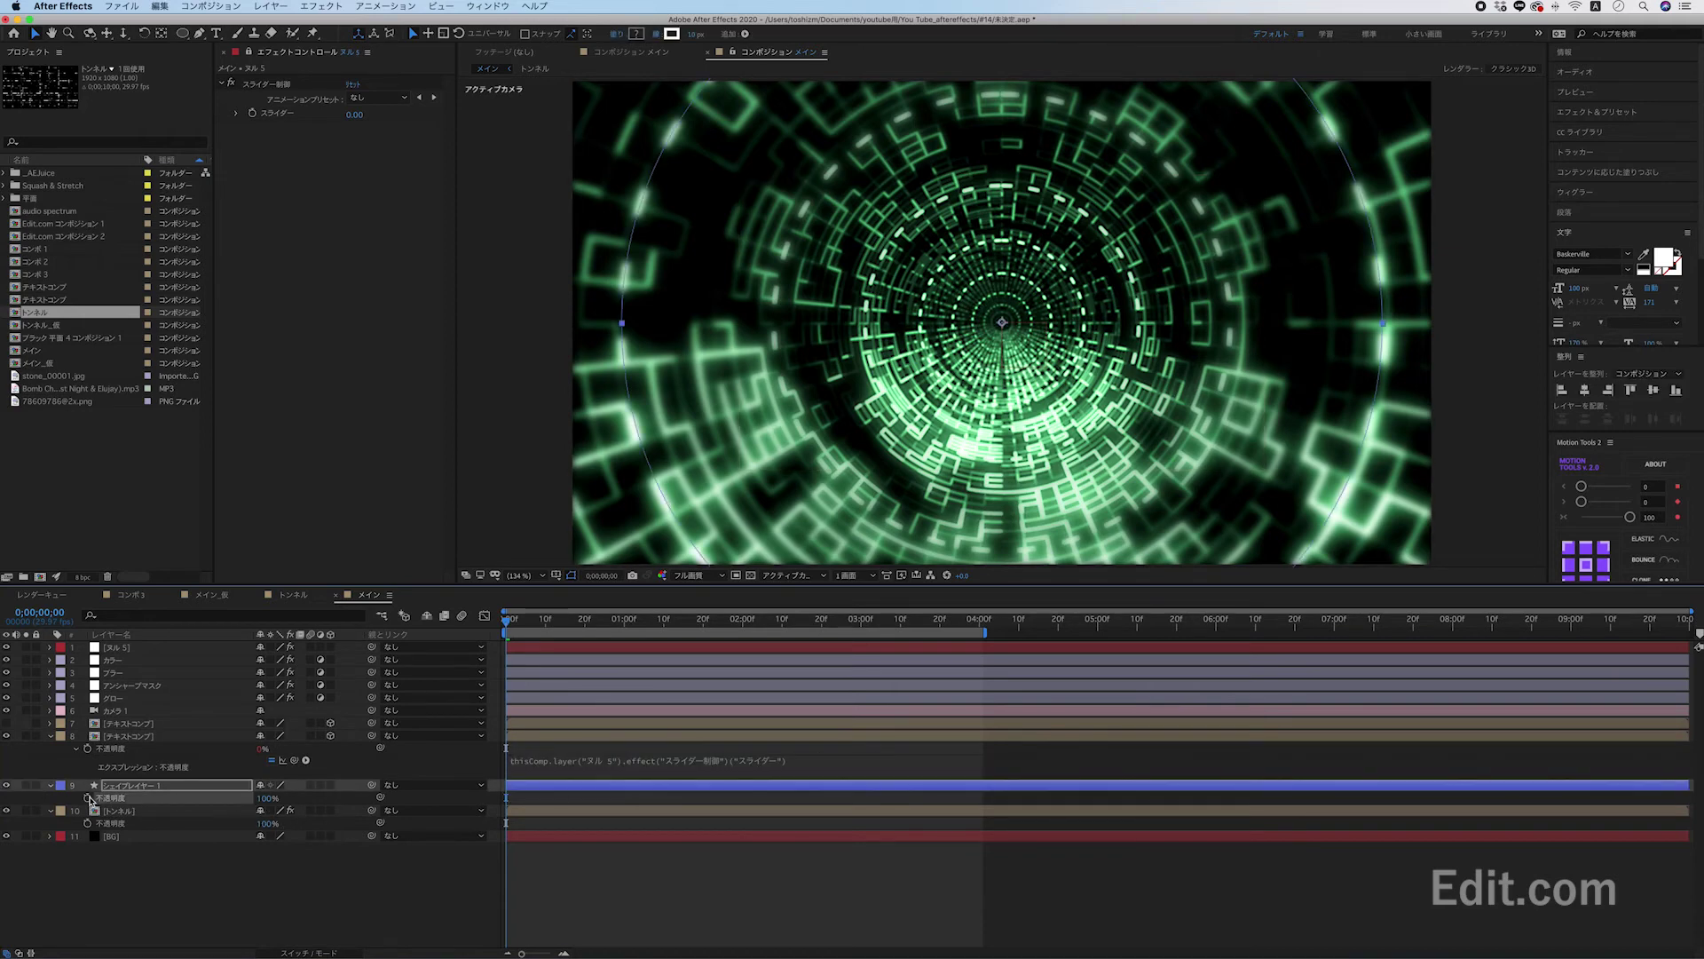
{"action": "left_click", "coordinate": [88, 797], "text": "alt"}
{"action": "key", "text": "BackSpace"}
{"action": "type", "text": "thisComp.layer(\"ヌル 5\").effect(\"スライダー制御\")(\"スライダー\")"}
{"action": "left_click", "coordinate": [88, 846], "text": "alt"}
{"action": "type", "text": "thisComp.layer(\"ヌル 5\").effect(\"スライダー制御\")(\"スライダー\")"}
{"action": "left_click", "coordinate": [435, 849]}
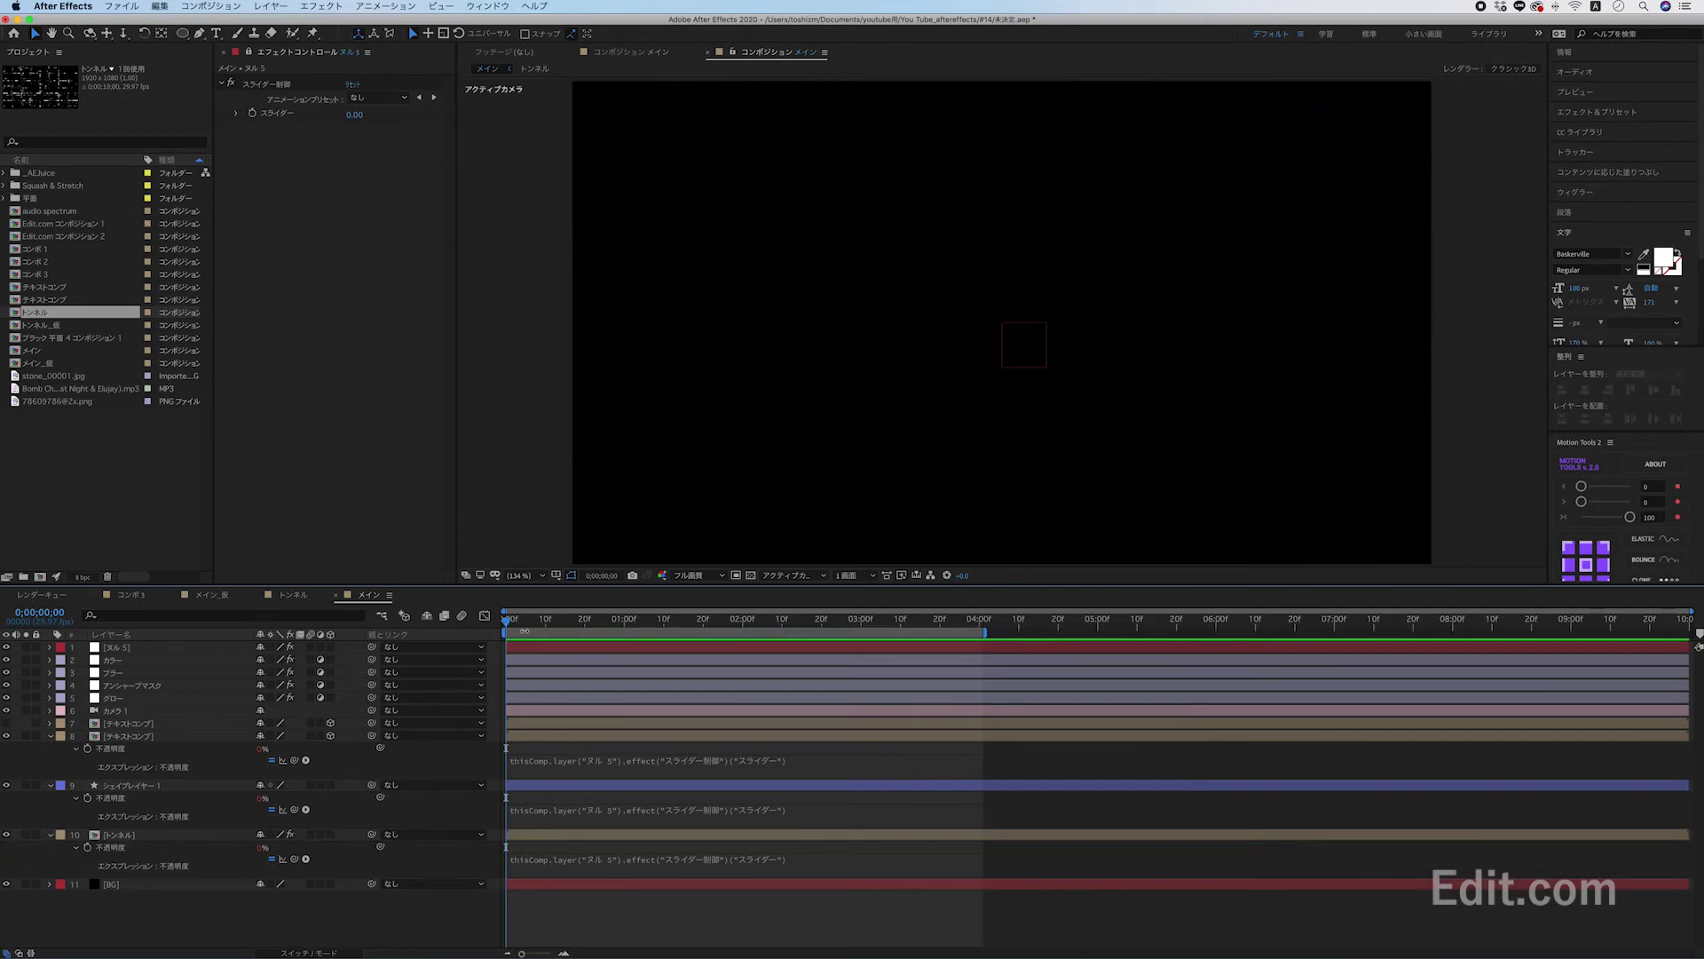
Set the null's Slider value to 100 and reveal its slider property.
{"action": "left_click", "coordinate": [353, 116]}
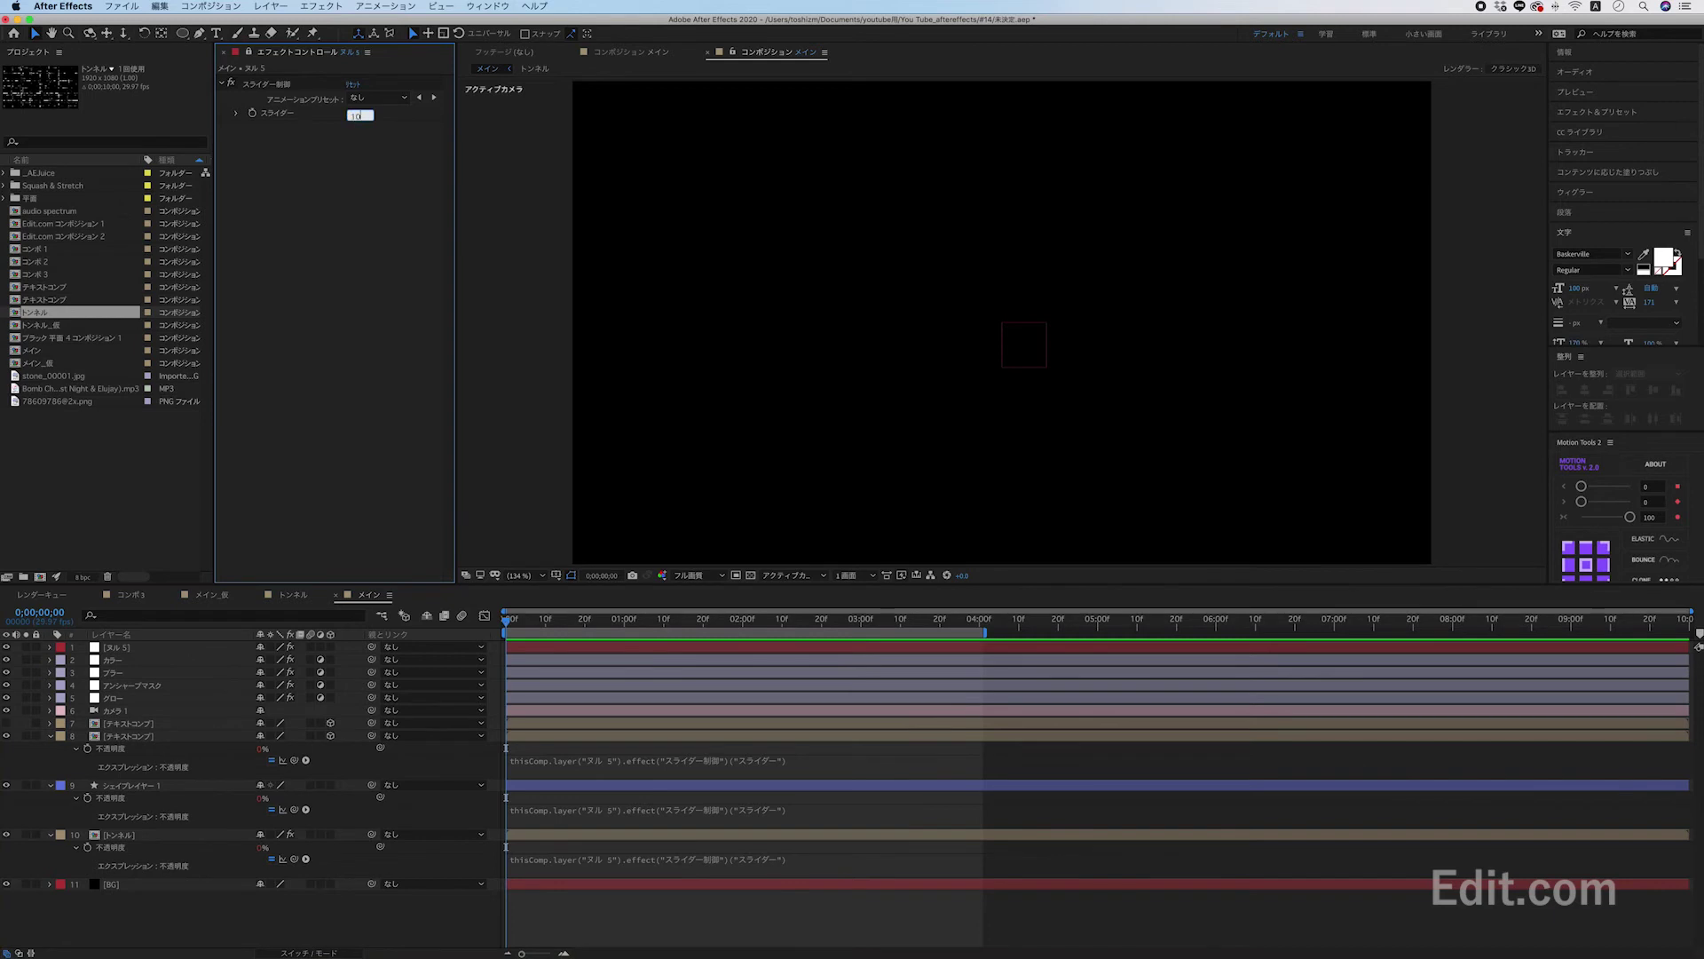
{"action": "type", "text": "0"}
{"action": "key", "text": "Return"}
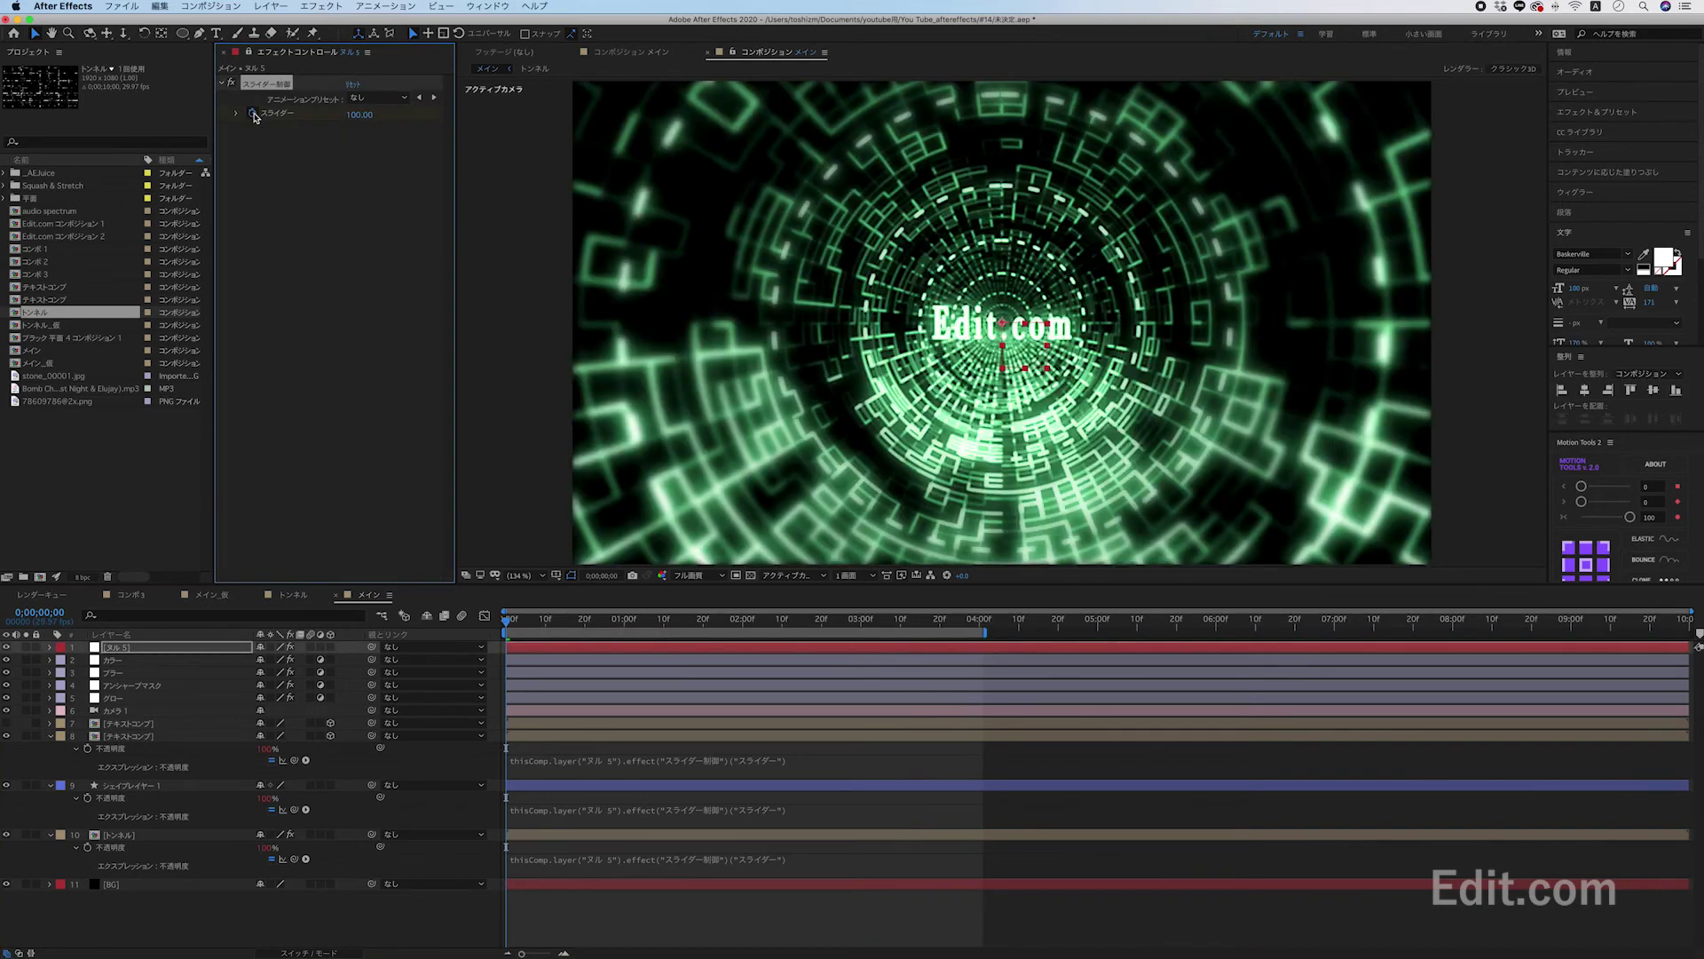
{"action": "left_click", "coordinate": [175, 648]}
{"action": "key", "text": "u"}
{"action": "left_click", "coordinate": [743, 629]}
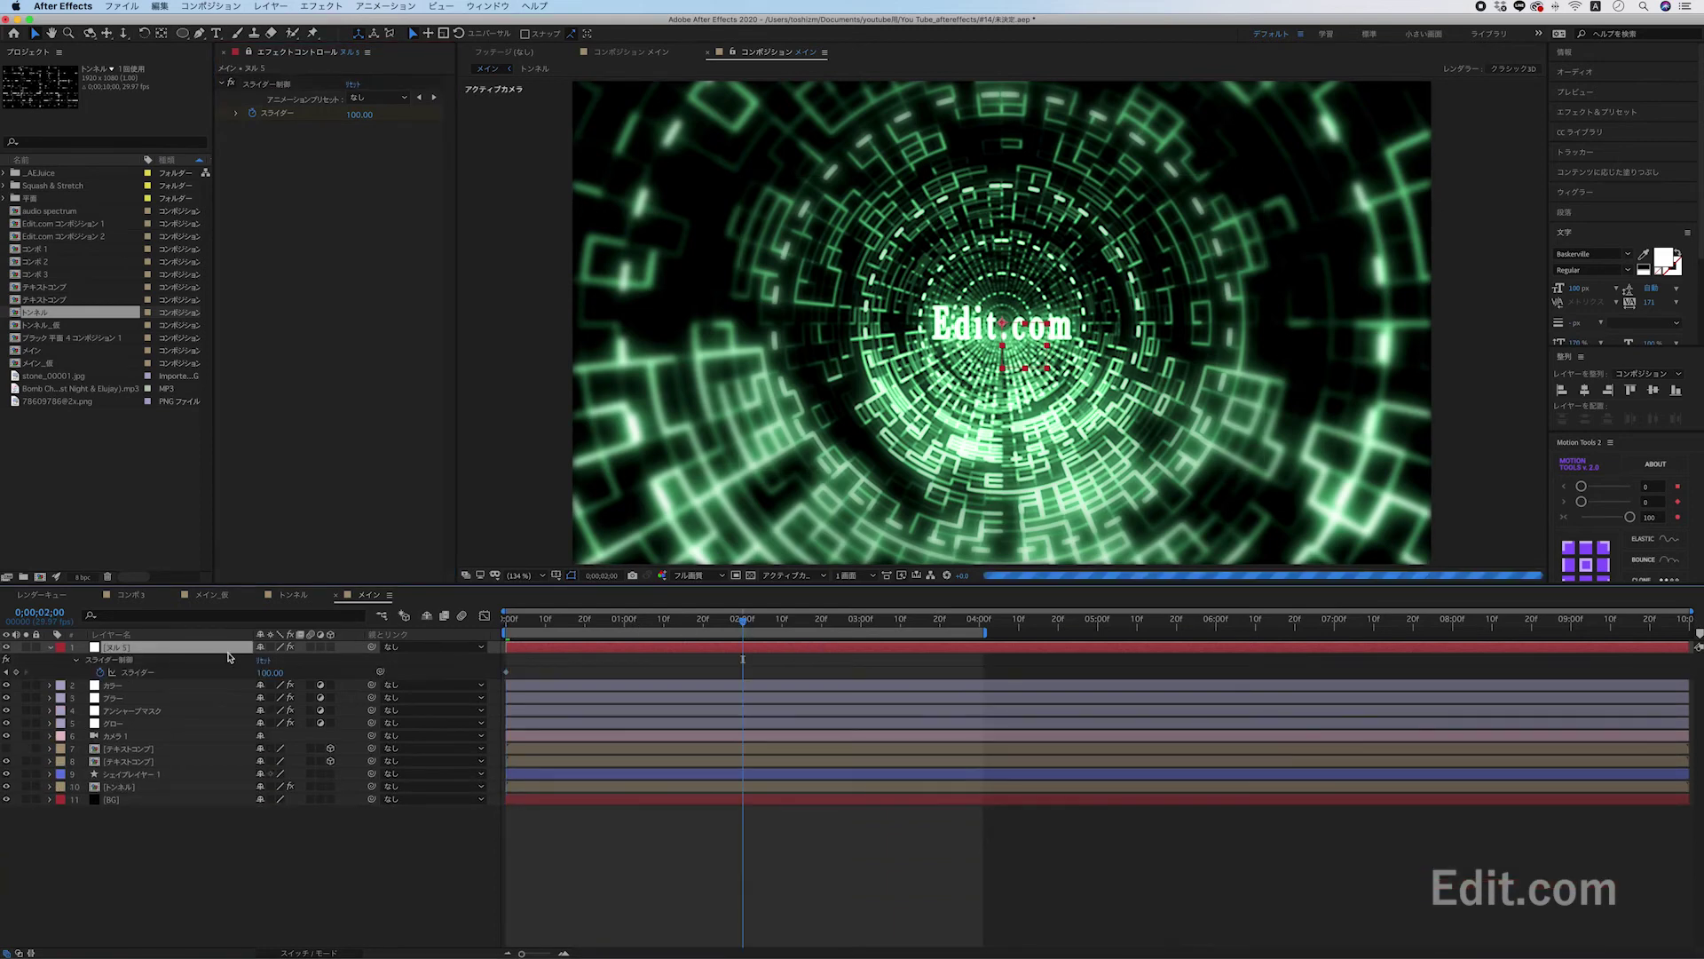
Keyframe the Slider at 100 at 2 seconds and 0 at 0:00.
{"action": "left_click", "coordinate": [16, 672]}
{"action": "left_click", "coordinate": [8, 672]}
{"action": "left_click", "coordinate": [270, 672]}
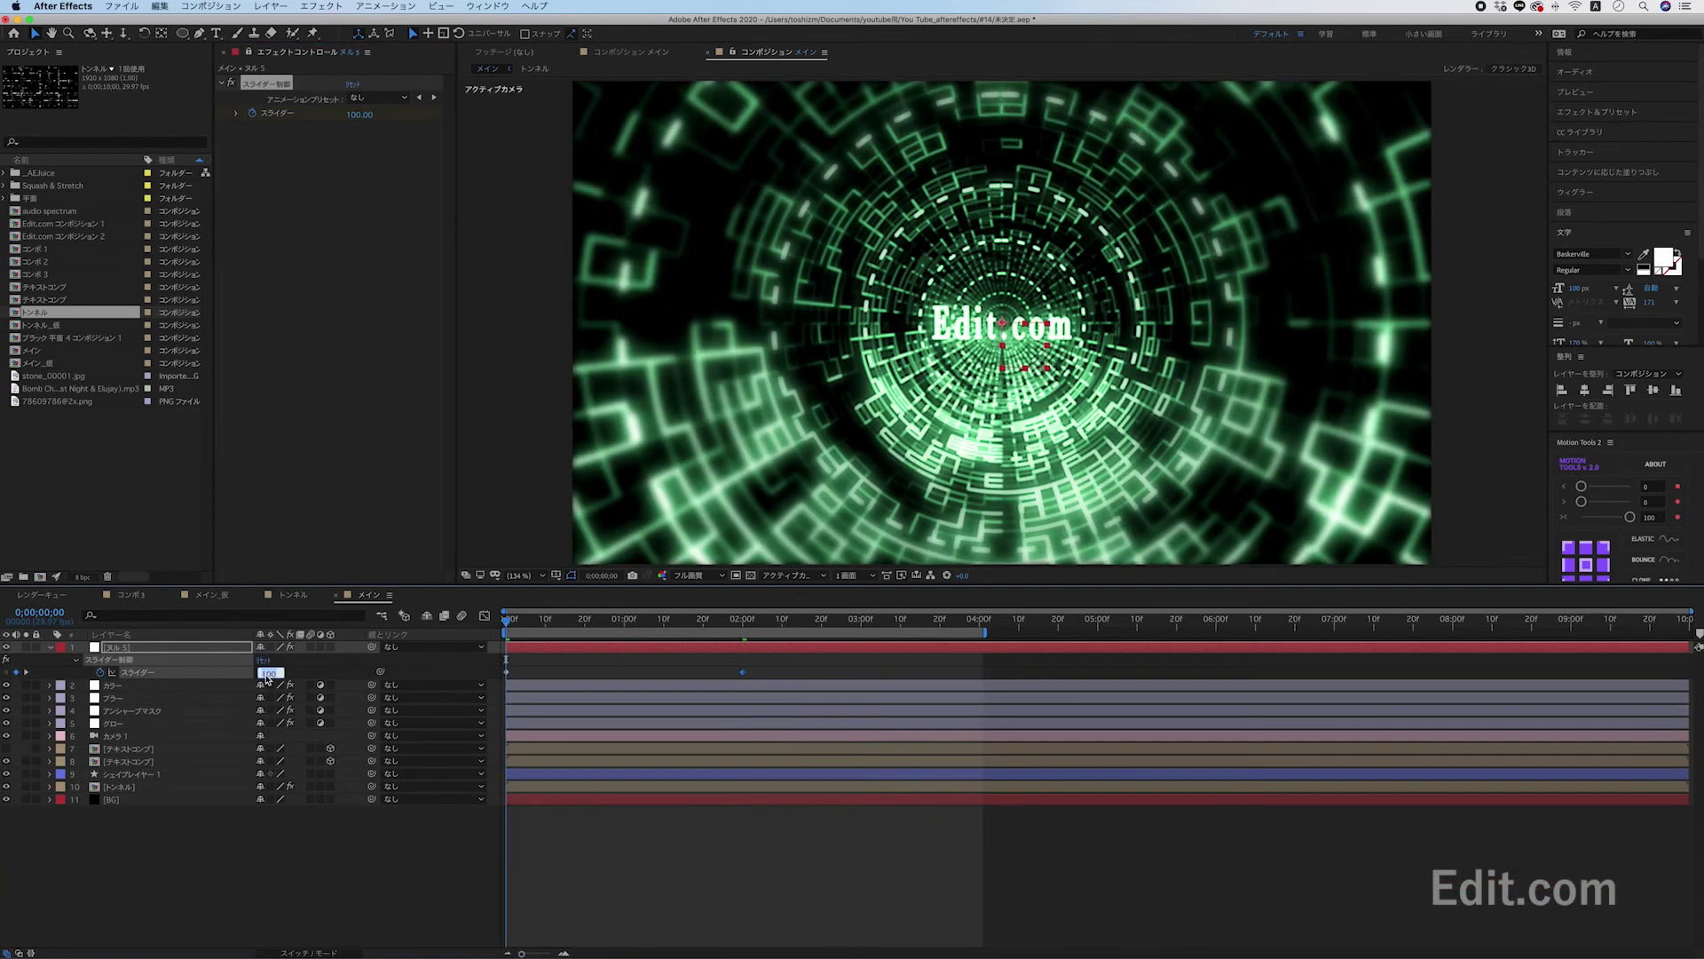
{"action": "type", "text": "0"}
{"action": "key", "text": "Return"}
Extend the work area to the timeline end and add a 100 Slider keyframe at 6:04.
{"action": "left_click_drag", "start_coordinate": [986, 634], "coordinate": [1690, 633]}
{"action": "left_click", "coordinate": [1232, 621]}
{"action": "left_click", "coordinate": [1224, 736]}
{"action": "key", "text": "p"}
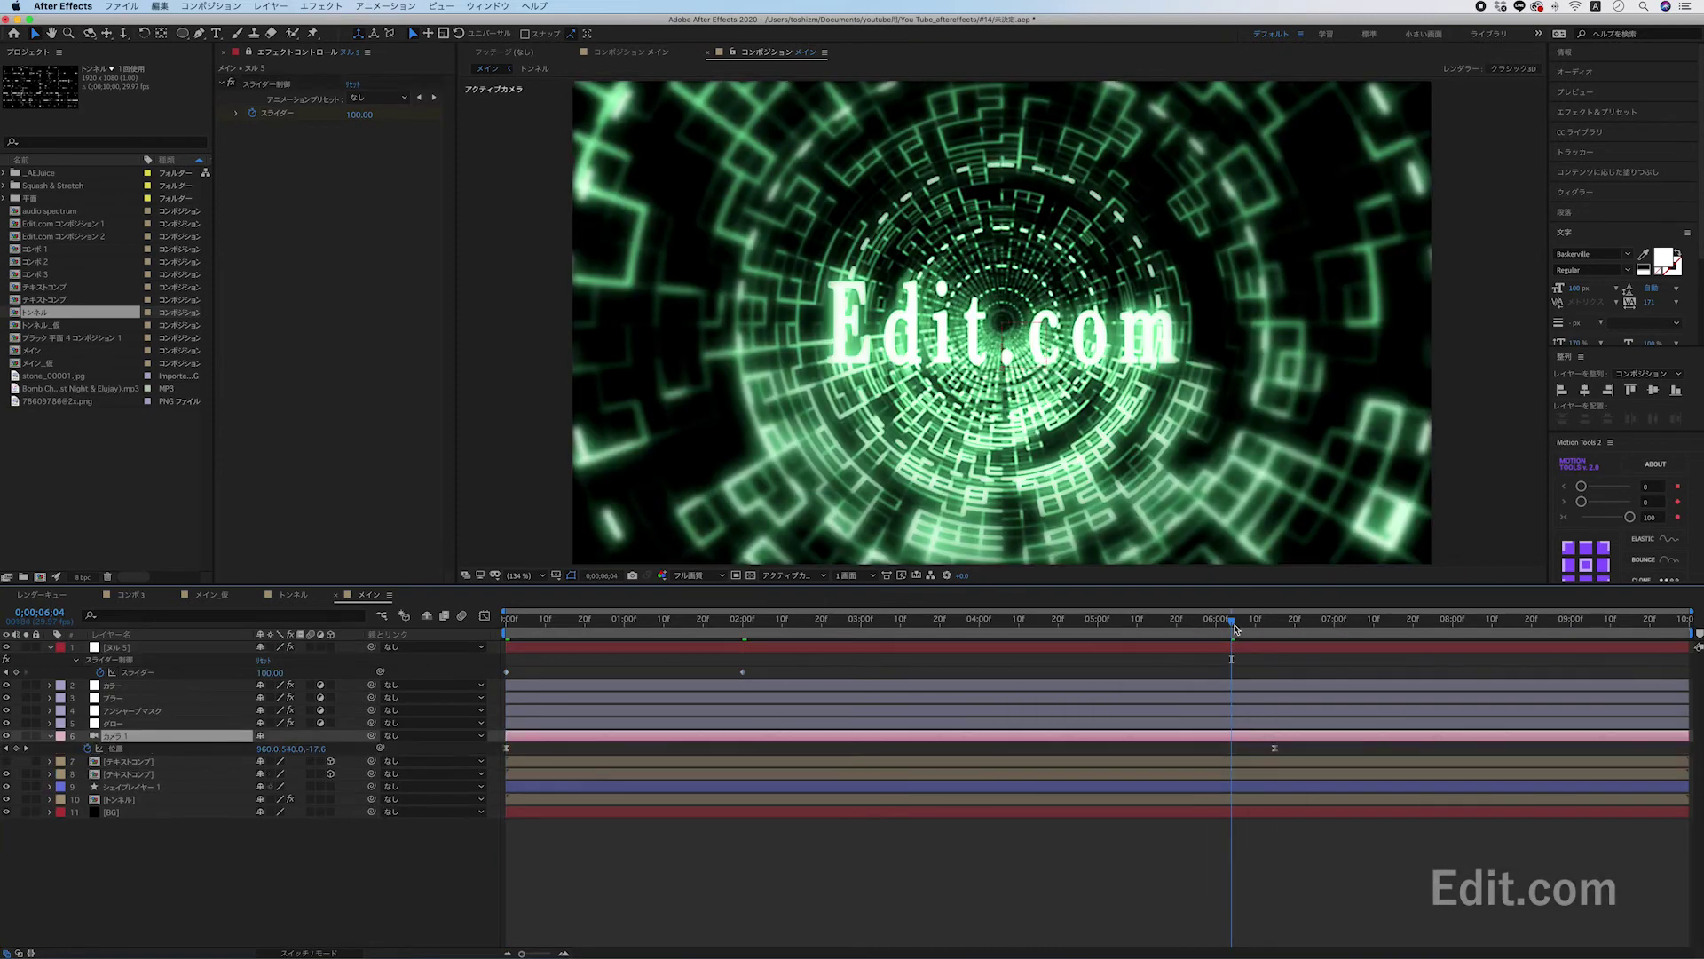
{"action": "left_click", "coordinate": [17, 672]}
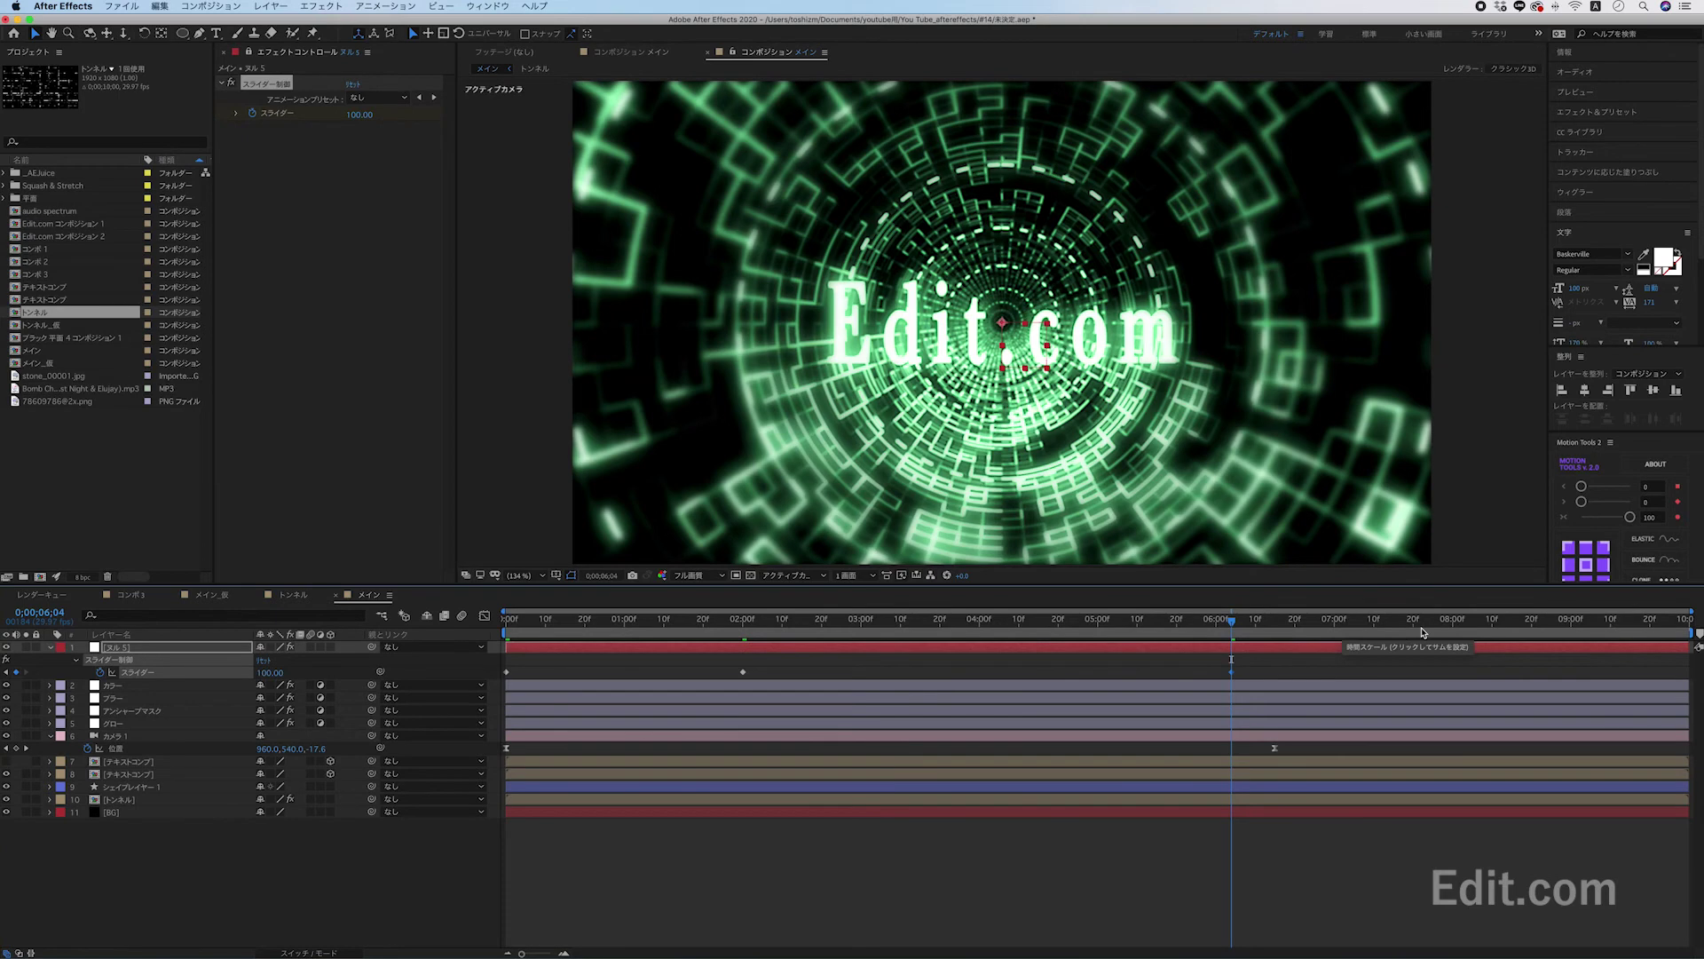
Add a 0 Slider keyframe around 6:22 for the fade-out, then select all four keyframes.
{"action": "left_click", "coordinate": [1306, 631]}
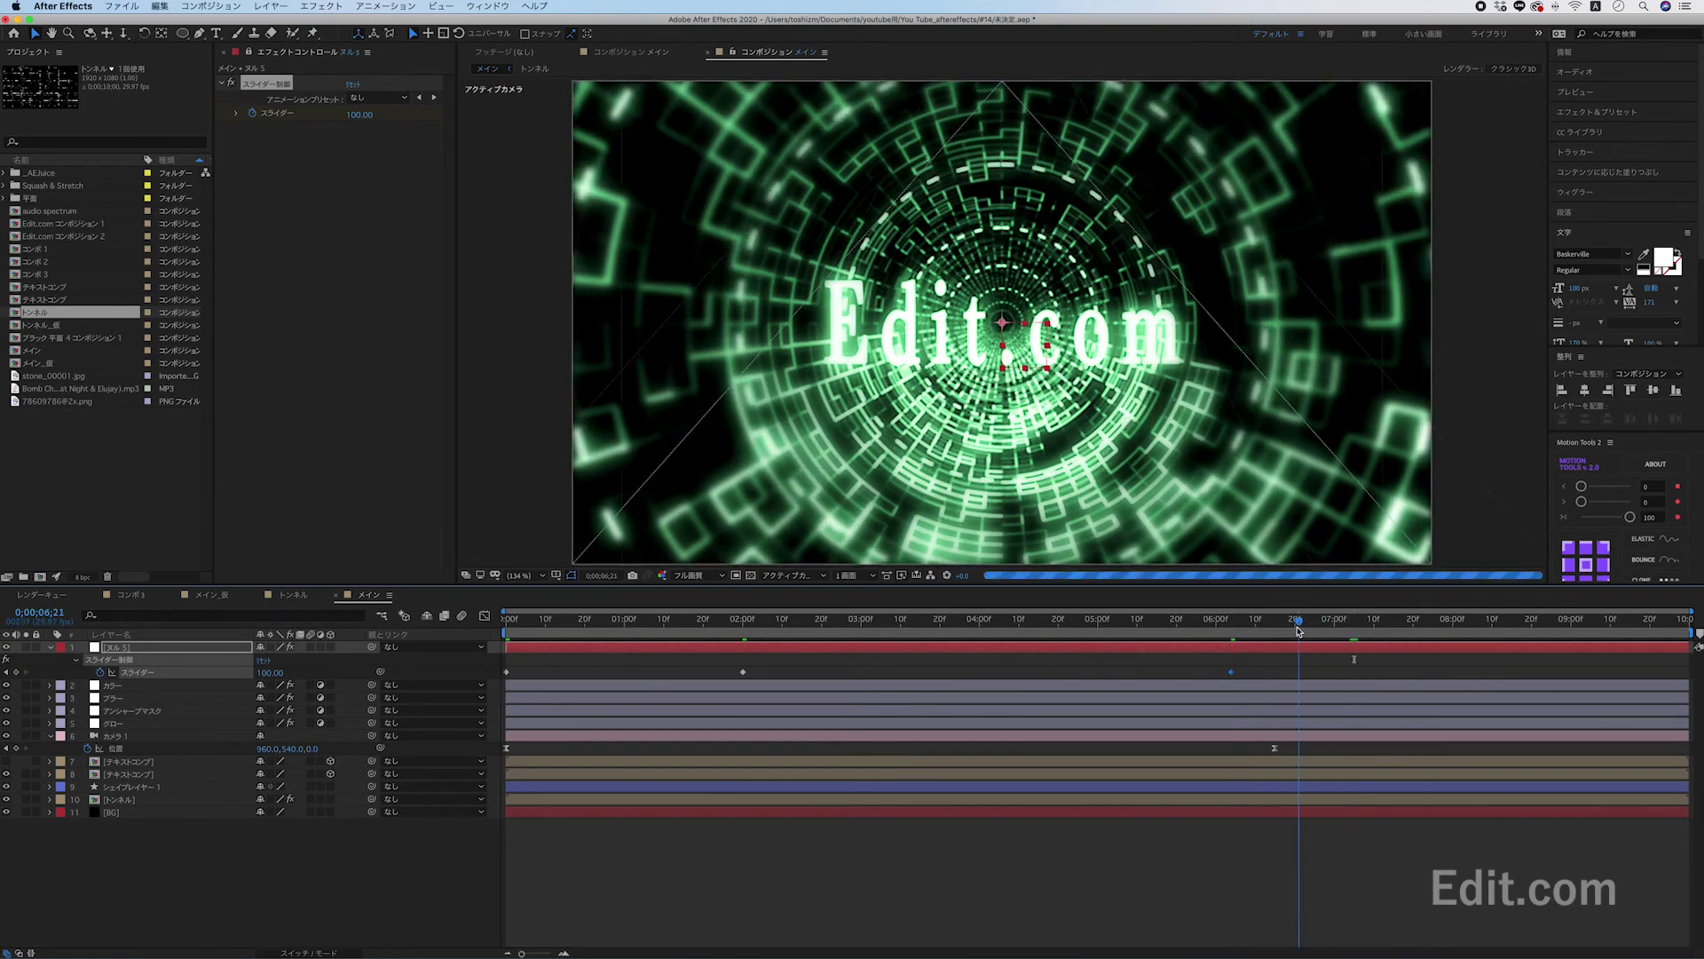
{"action": "left_click_drag", "start_coordinate": [1232, 672], "coordinate": [1185, 672]}
{"action": "key", "text": "Page_Up"}
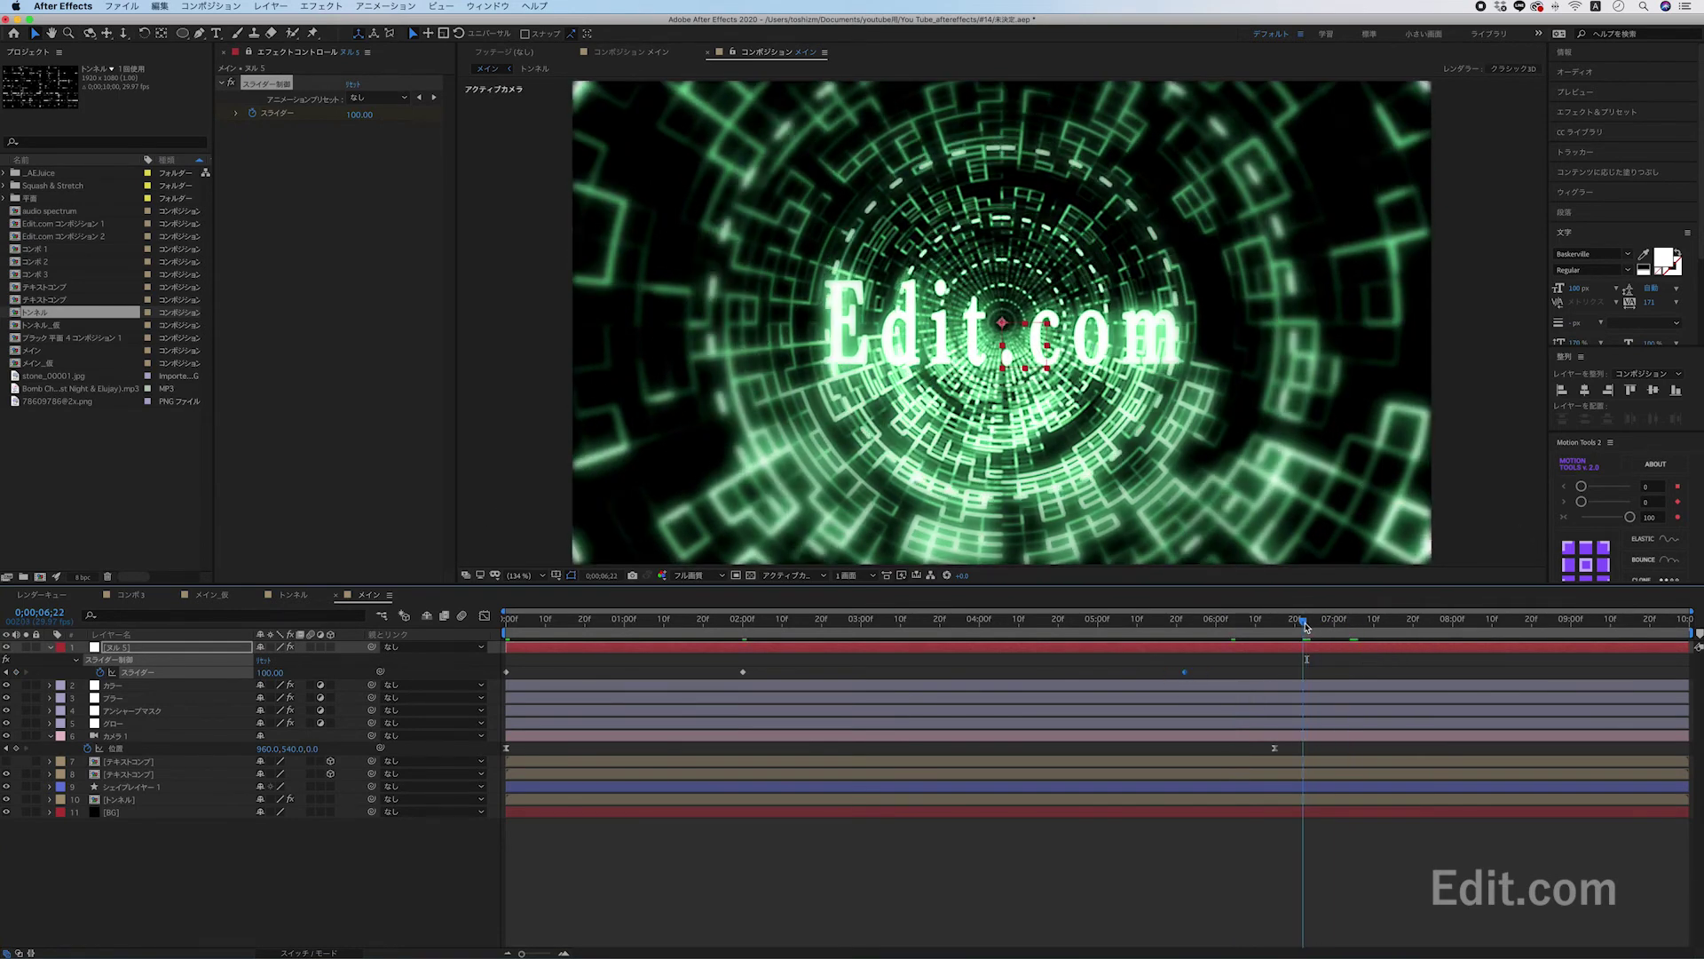
{"action": "left_click_drag", "start_coordinate": [267, 672], "coordinate": [201, 681]}
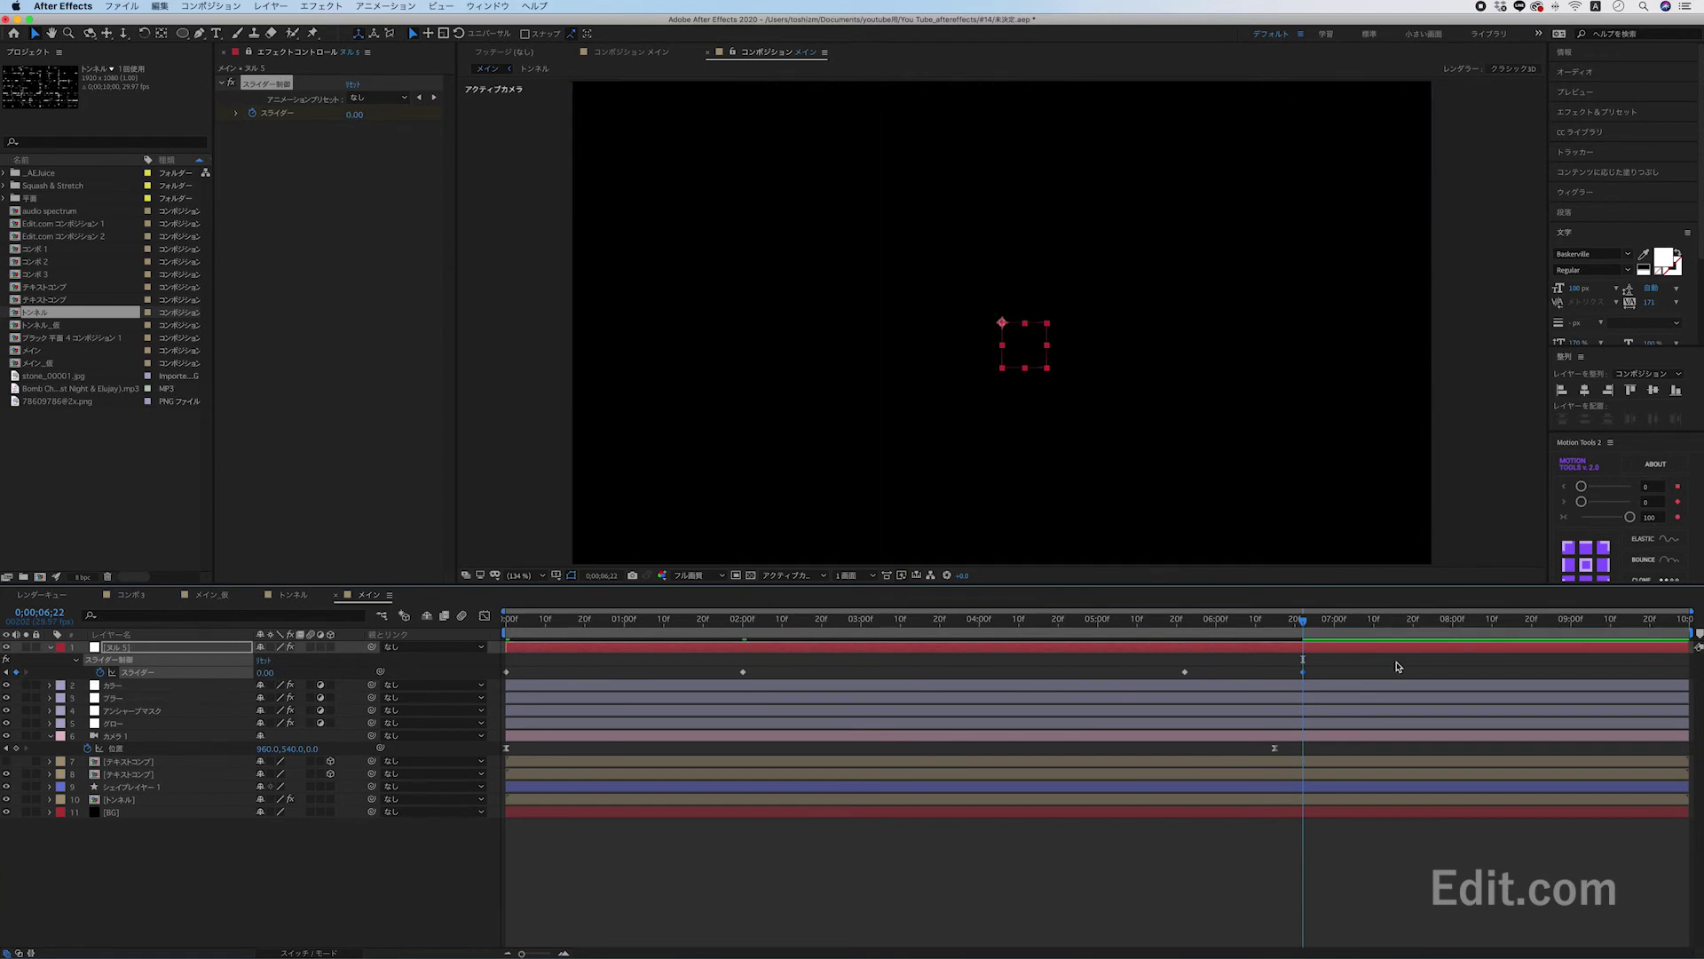
{"action": "left_click_drag", "start_coordinate": [1344, 666], "coordinate": [470, 685]}
In the speed graph, drag the final keyframe's influence handle to ease the fade-out.
{"action": "left_click", "coordinate": [485, 616]}
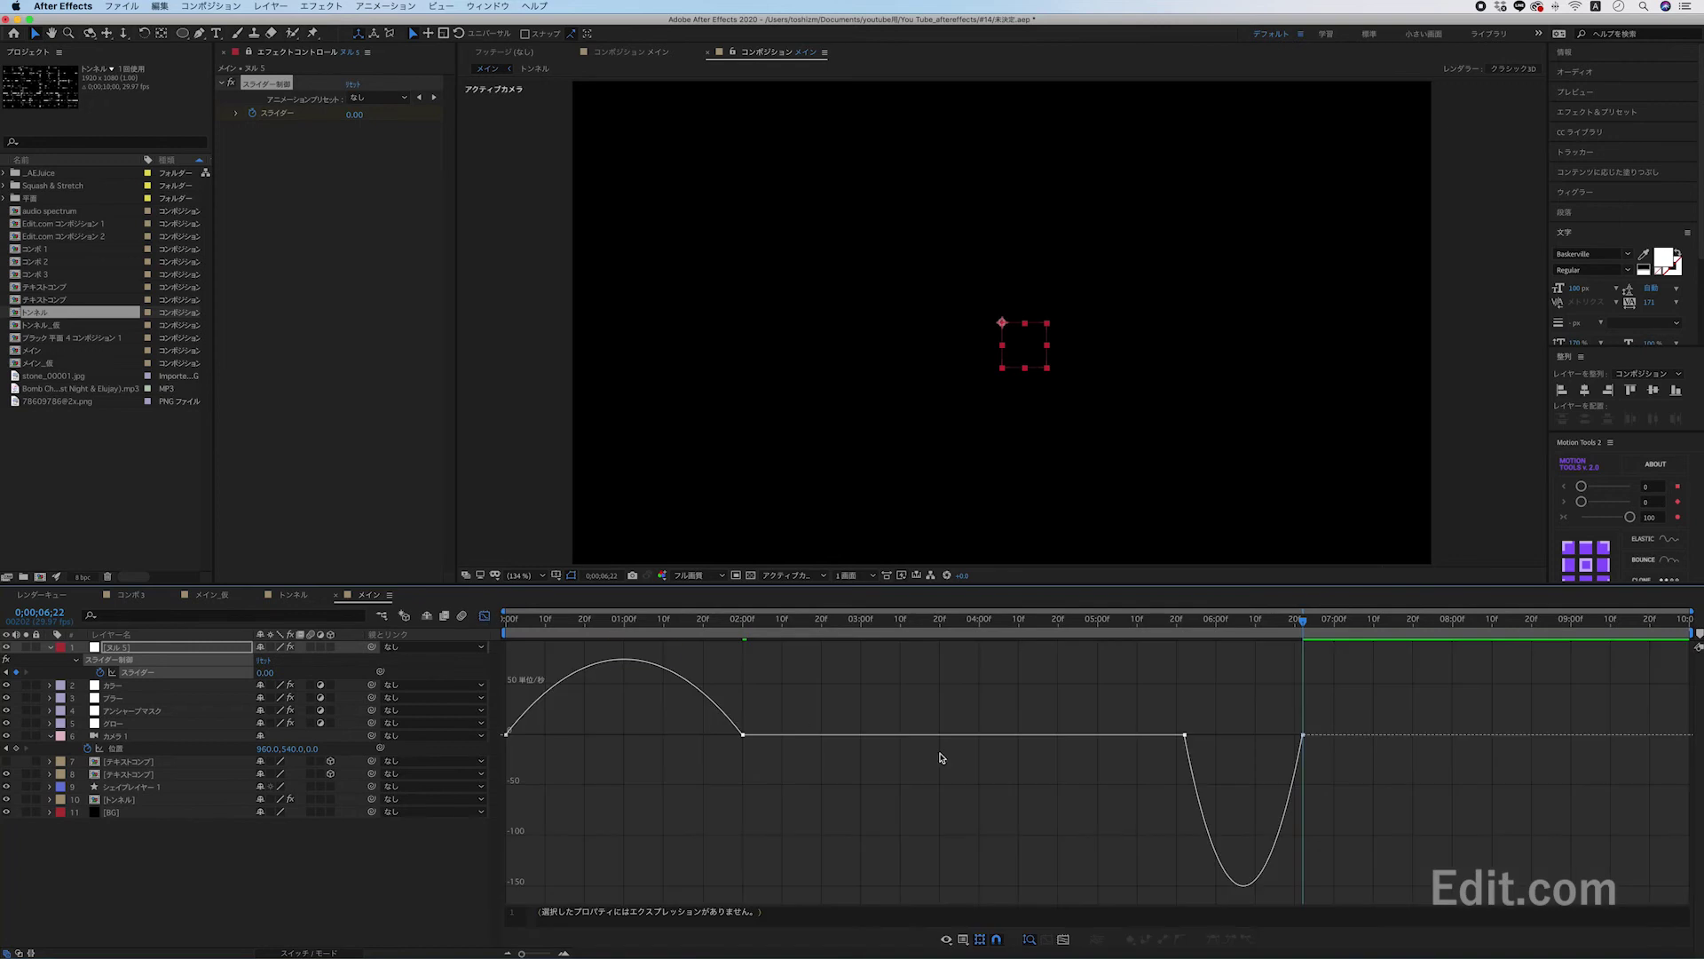
{"action": "left_click_drag", "start_coordinate": [1298, 750], "coordinate": [1259, 738]}
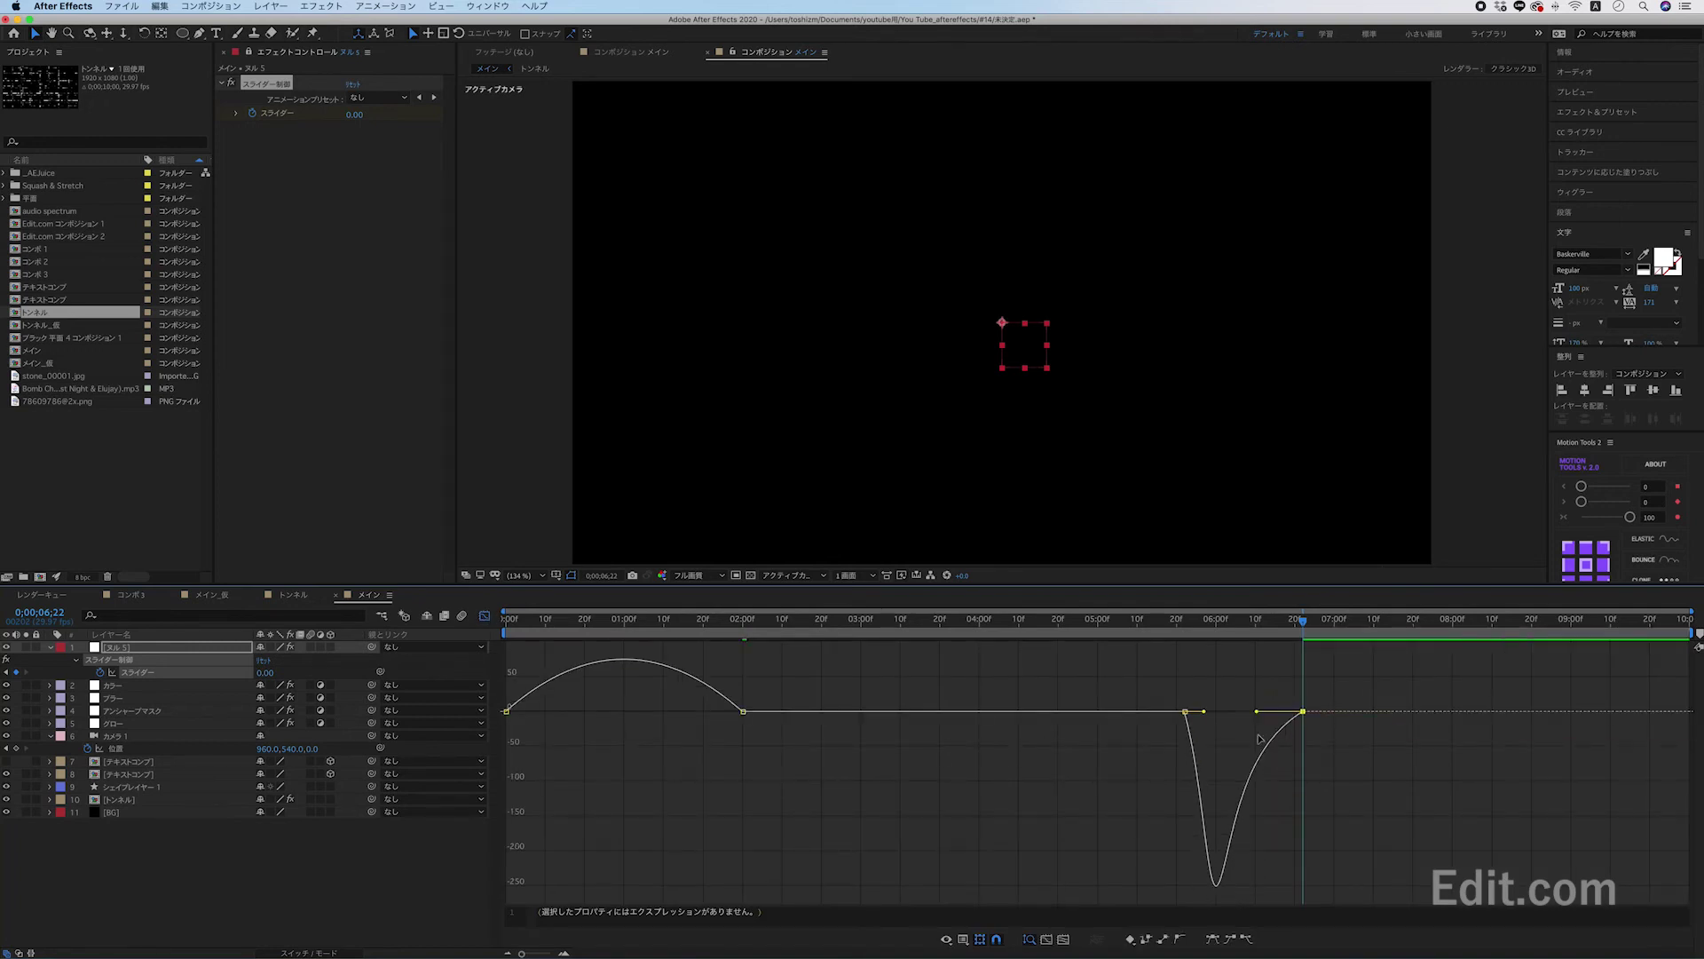
{"action": "left_click_drag", "start_coordinate": [1176, 627], "coordinate": [1190, 626]}
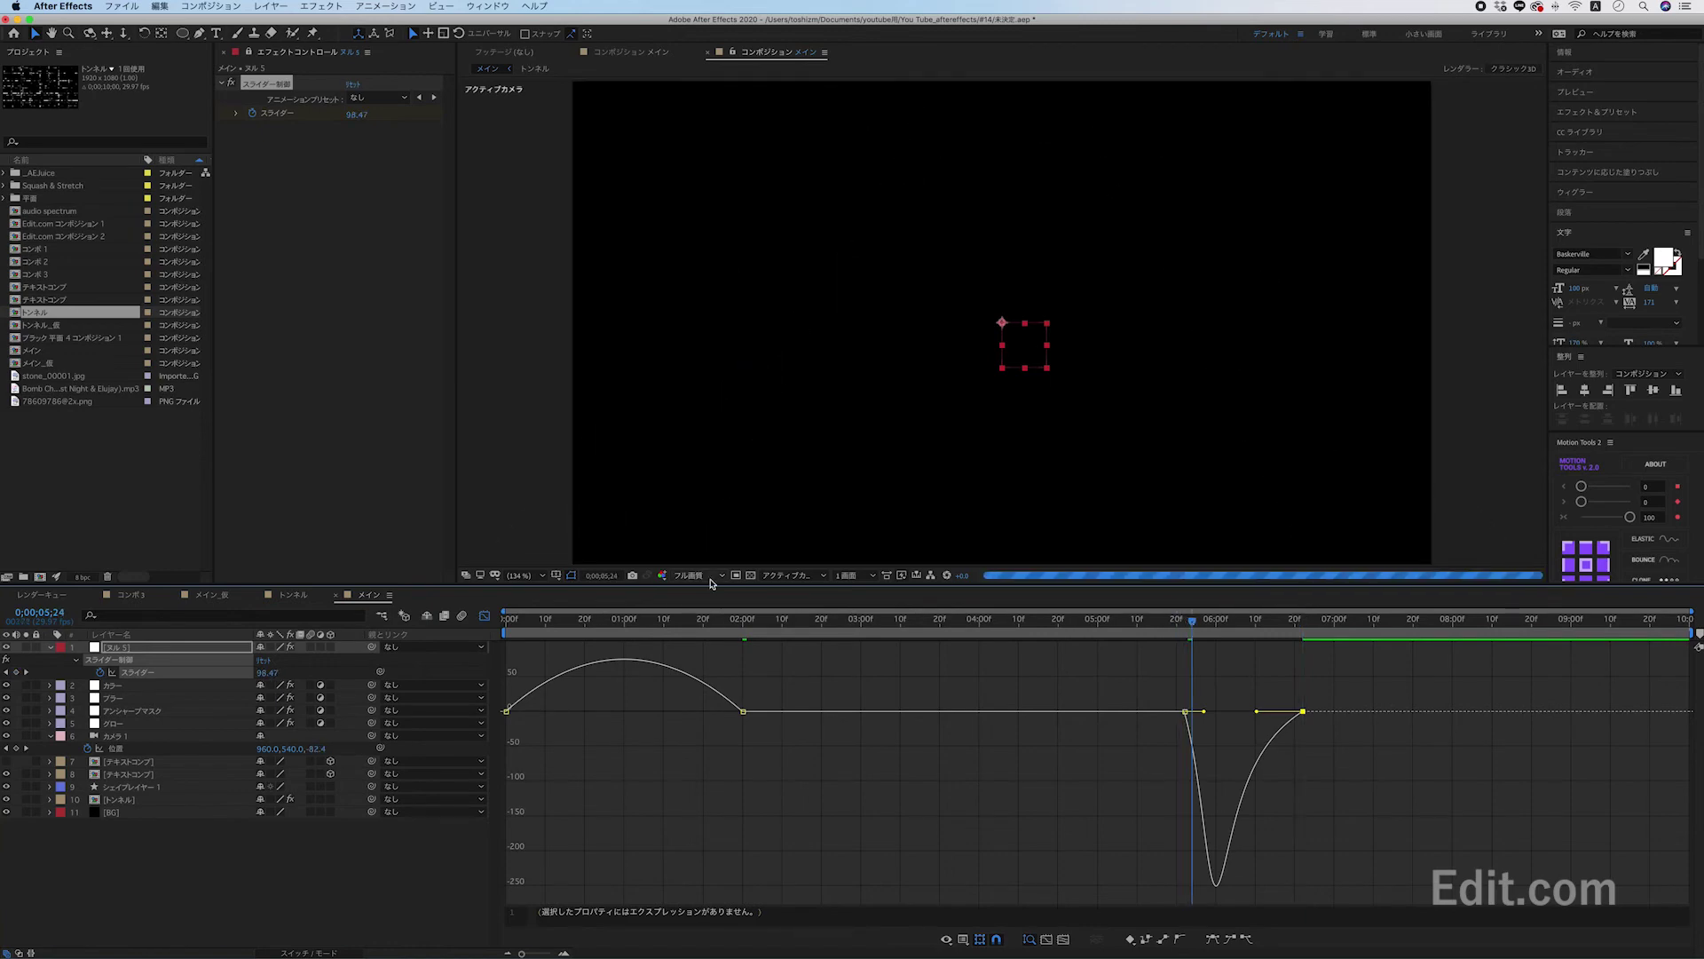
{"action": "left_click_drag", "start_coordinate": [1189, 626], "coordinate": [1263, 630]}
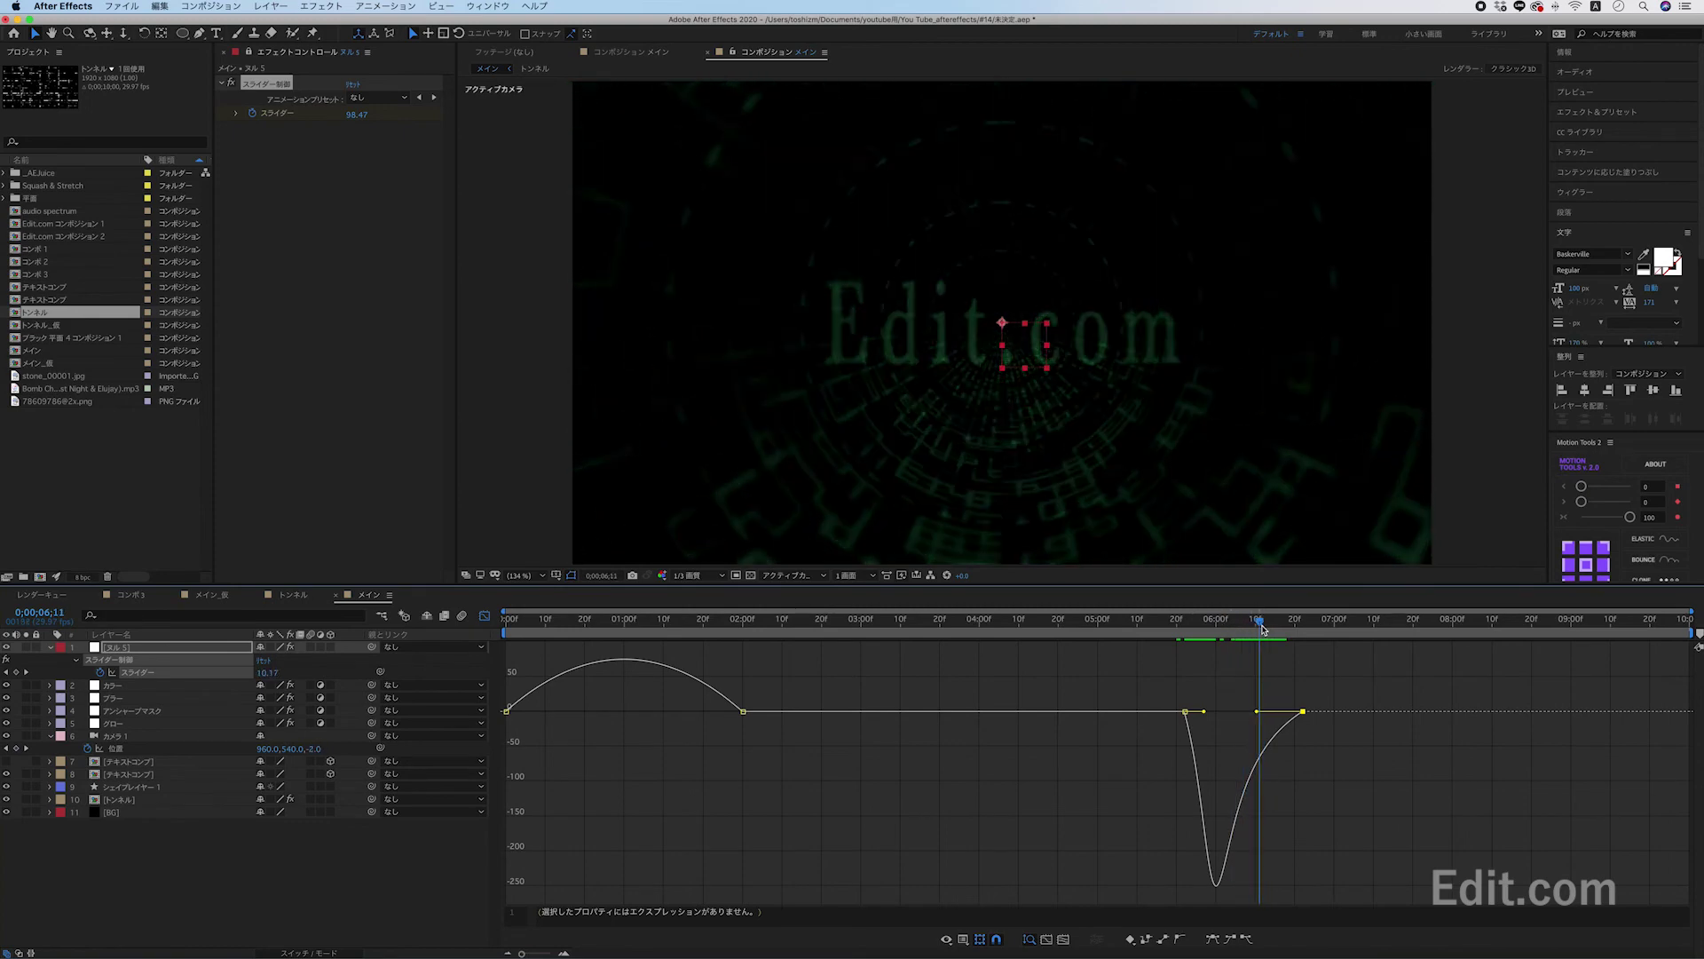
{"action": "left_click_drag", "start_coordinate": [1257, 711], "coordinate": [1251, 711]}
{"action": "mouse_move", "coordinate": [1259, 627]}
{"action": "left_mouse_down"}
{"action": "mouse_move", "coordinate": [1192, 627]}
{"action": "mouse_move", "coordinate": [1278, 627]}
{"action": "left_mouse_up"}
Back in the layer view, preview the fade between 5;21 and 6;20.
{"action": "left_click", "coordinate": [485, 616]}
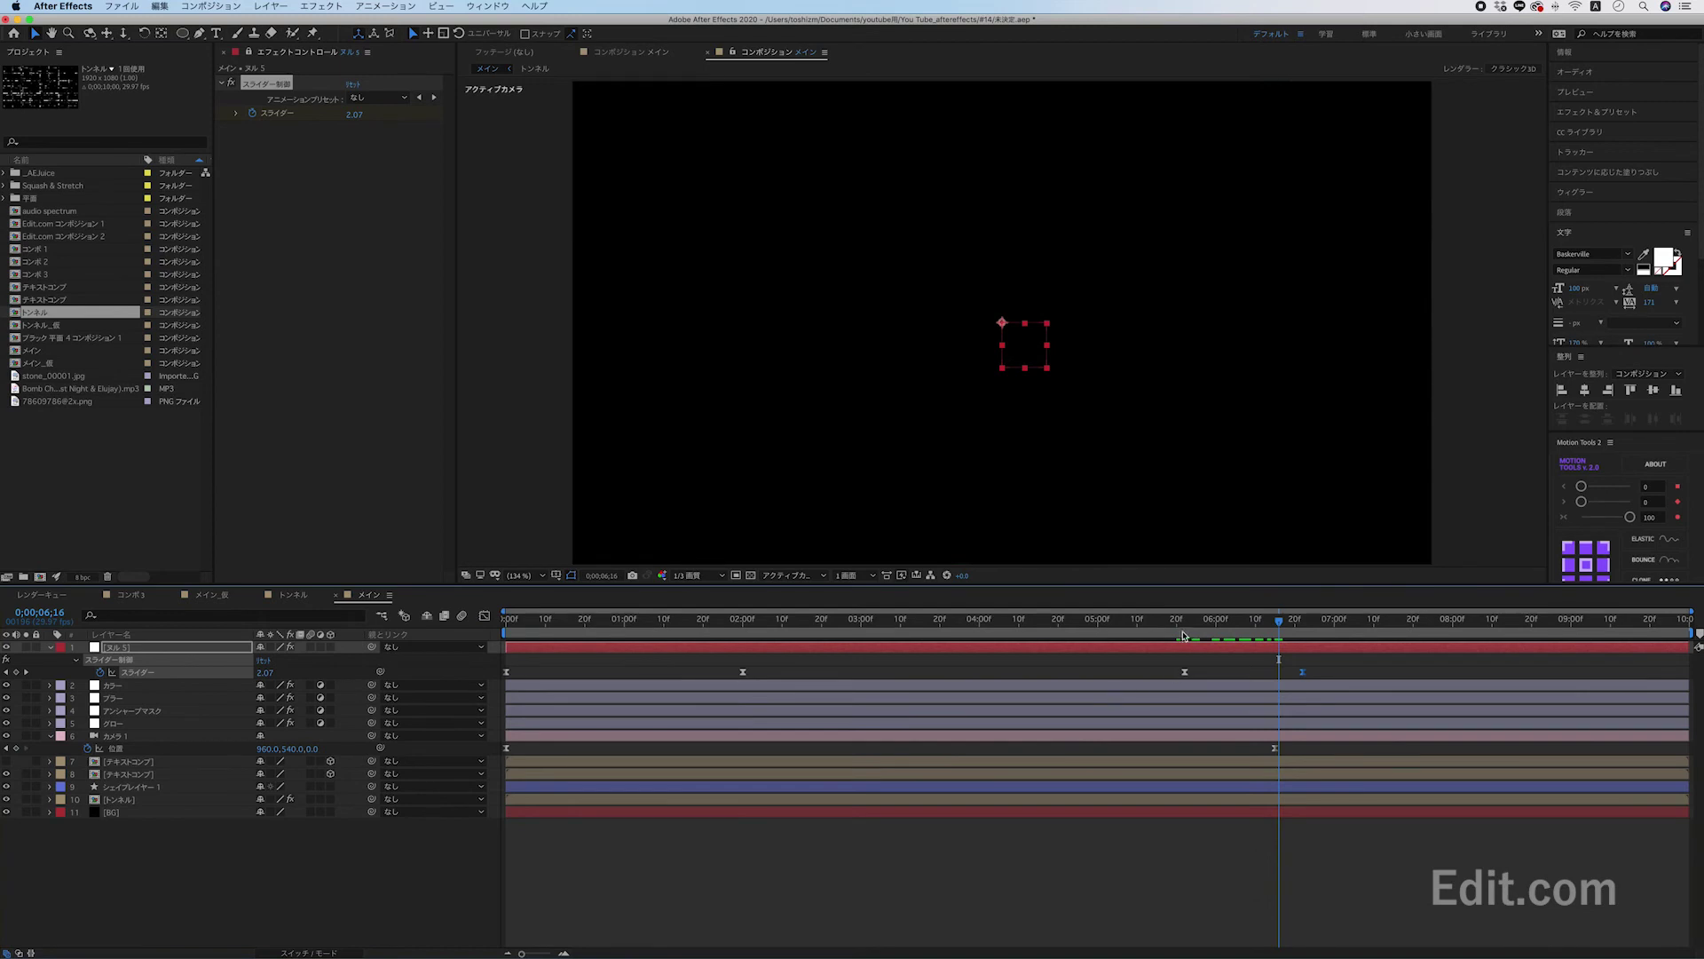
{"action": "left_click", "coordinate": [1181, 629]}
{"action": "left_click", "coordinate": [1295, 627]}
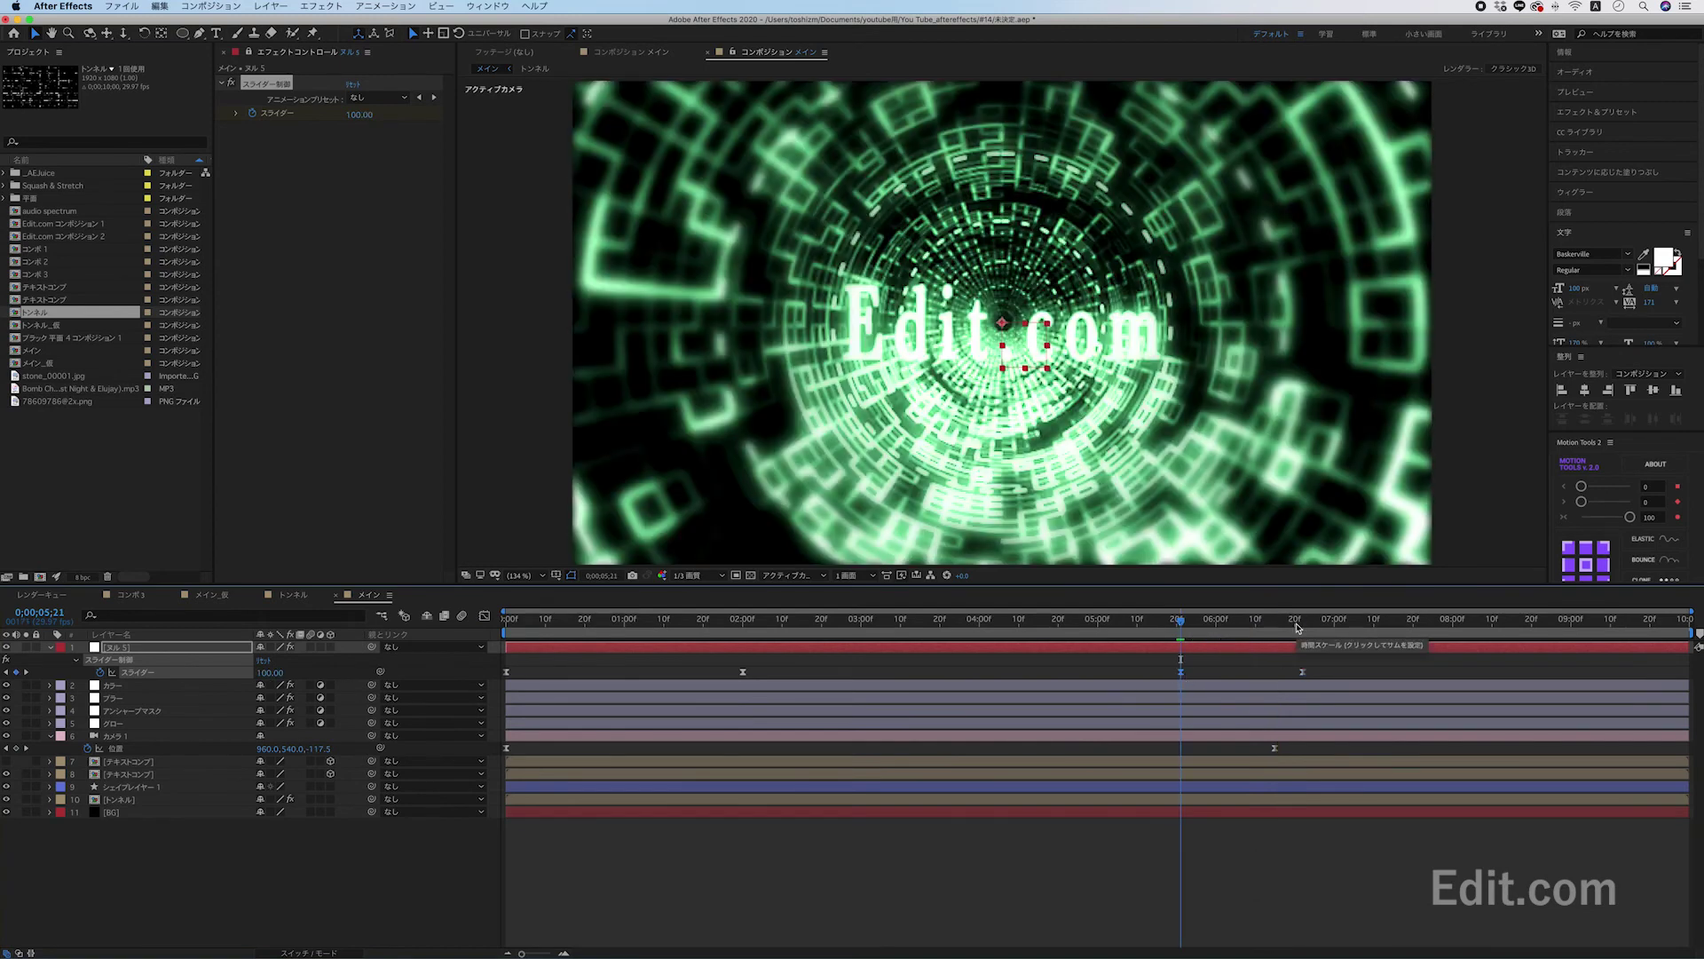
{"action": "mouse_move", "coordinate": [1179, 673]}
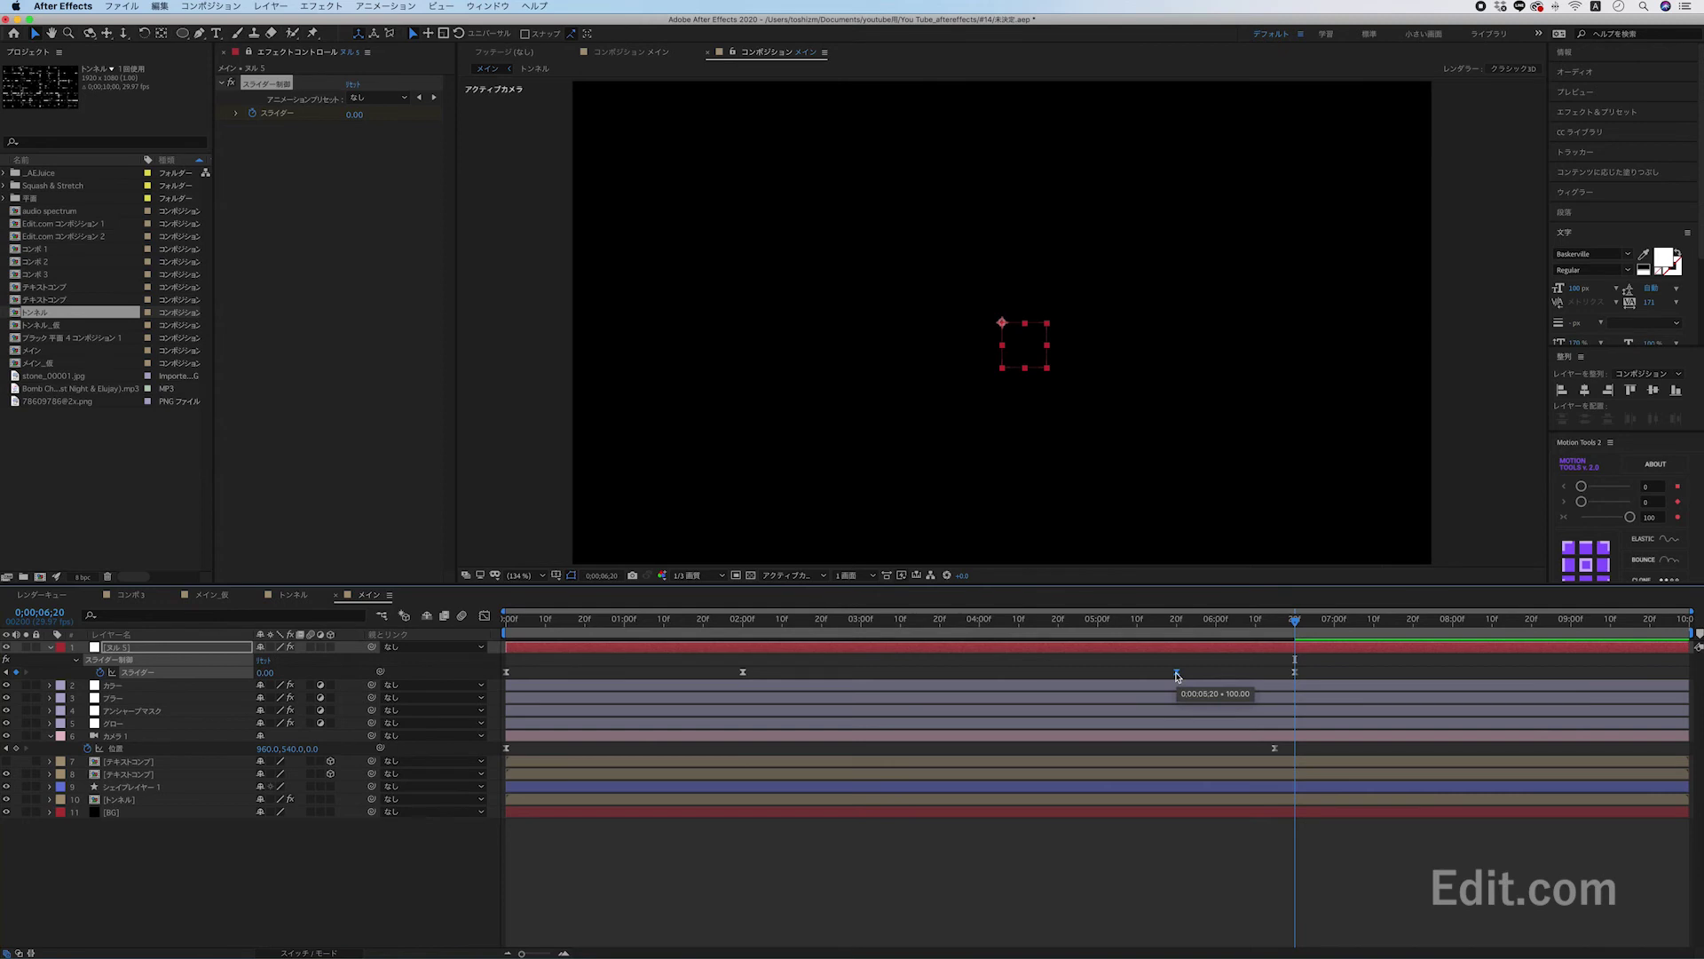
{"action": "left_click", "coordinate": [125, 738]}
{"action": "left_click", "coordinate": [127, 761]}
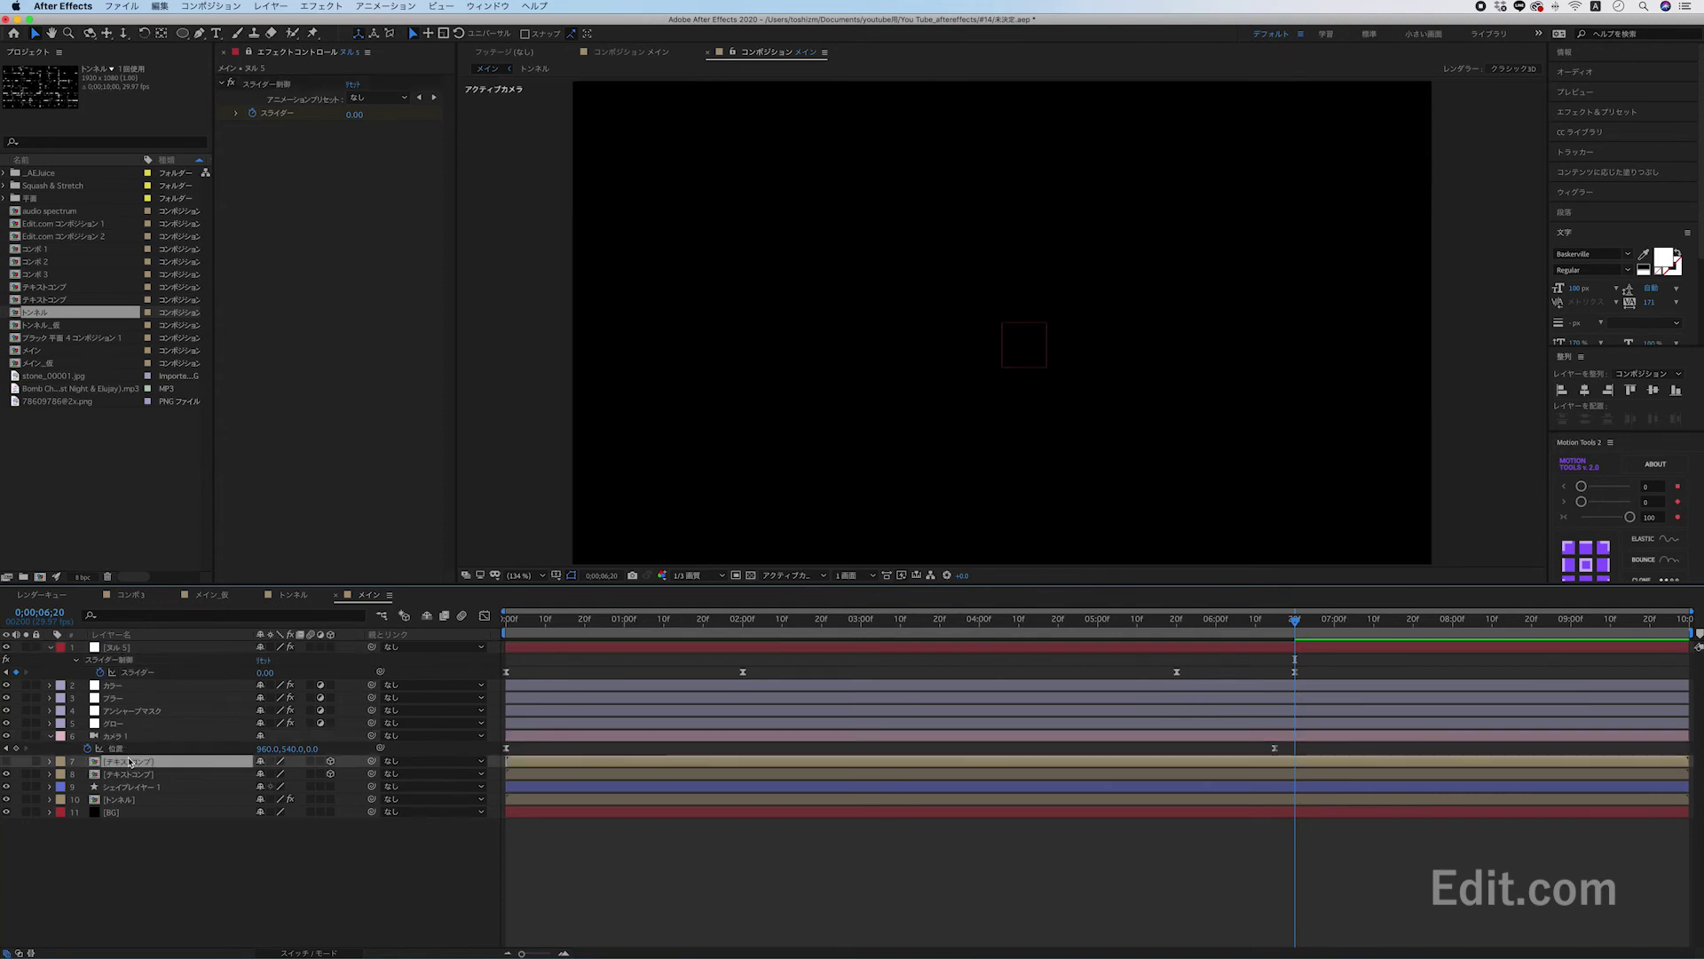
Move the Edit.com text comp to layer 2 and make it visible.
{"action": "left_click", "coordinate": [51, 648]}
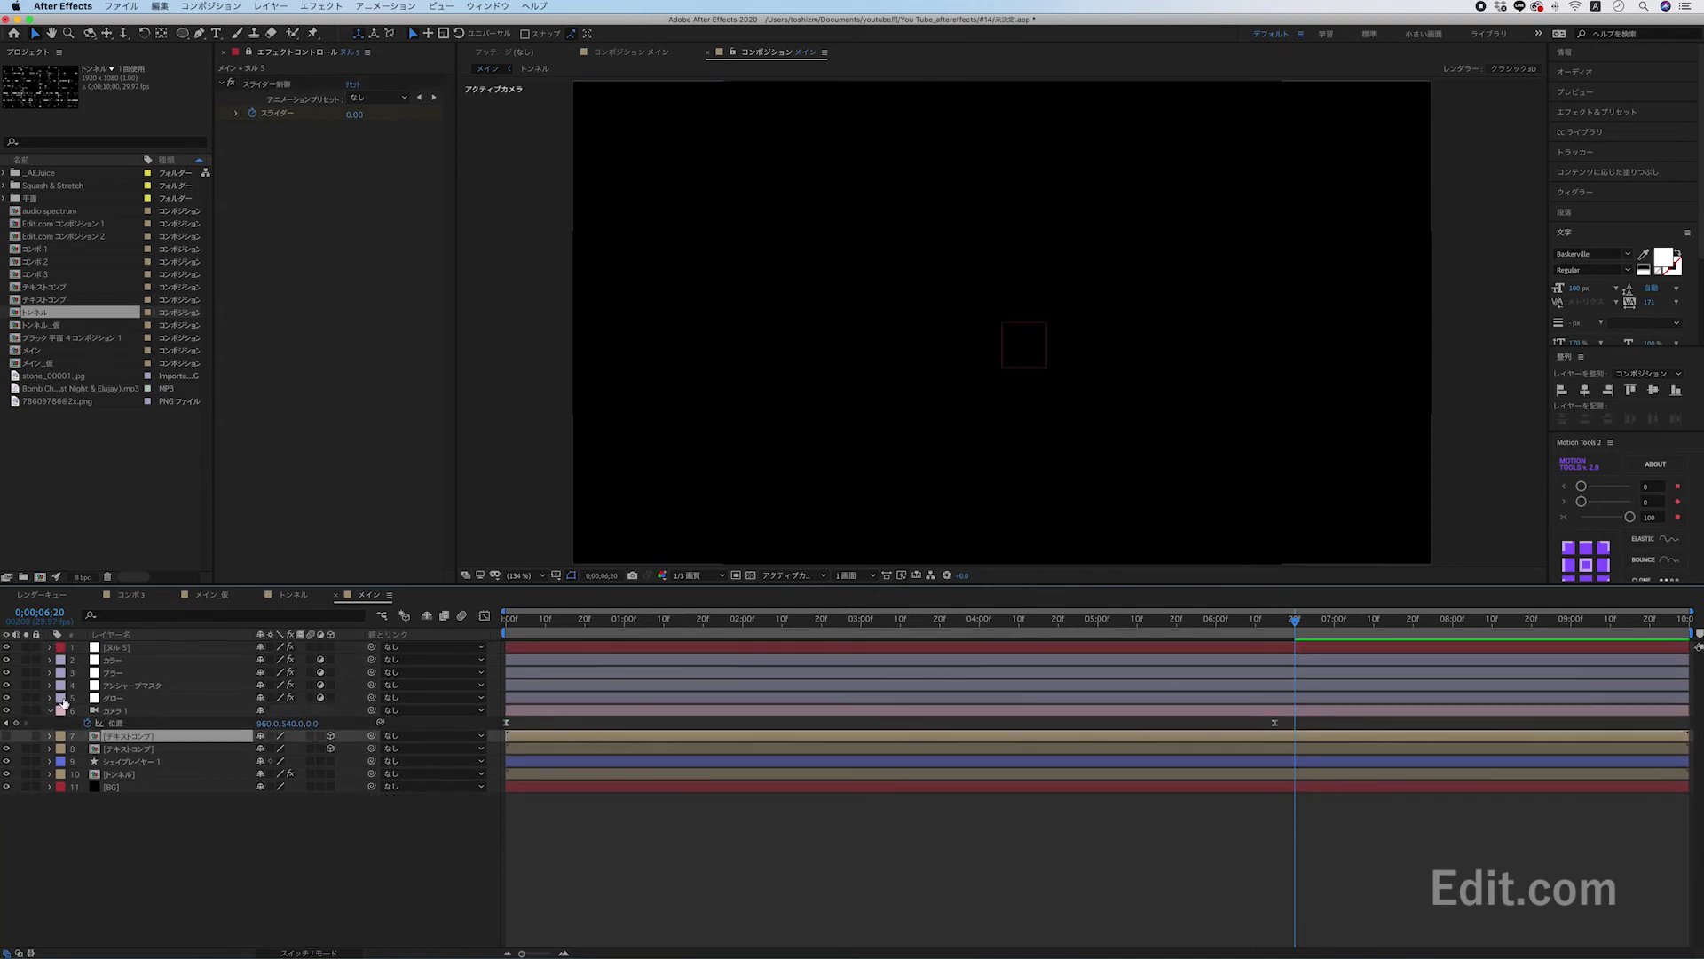
{"action": "left_click", "coordinate": [49, 711]}
{"action": "left_click_drag", "start_coordinate": [122, 726], "coordinate": [122, 659]}
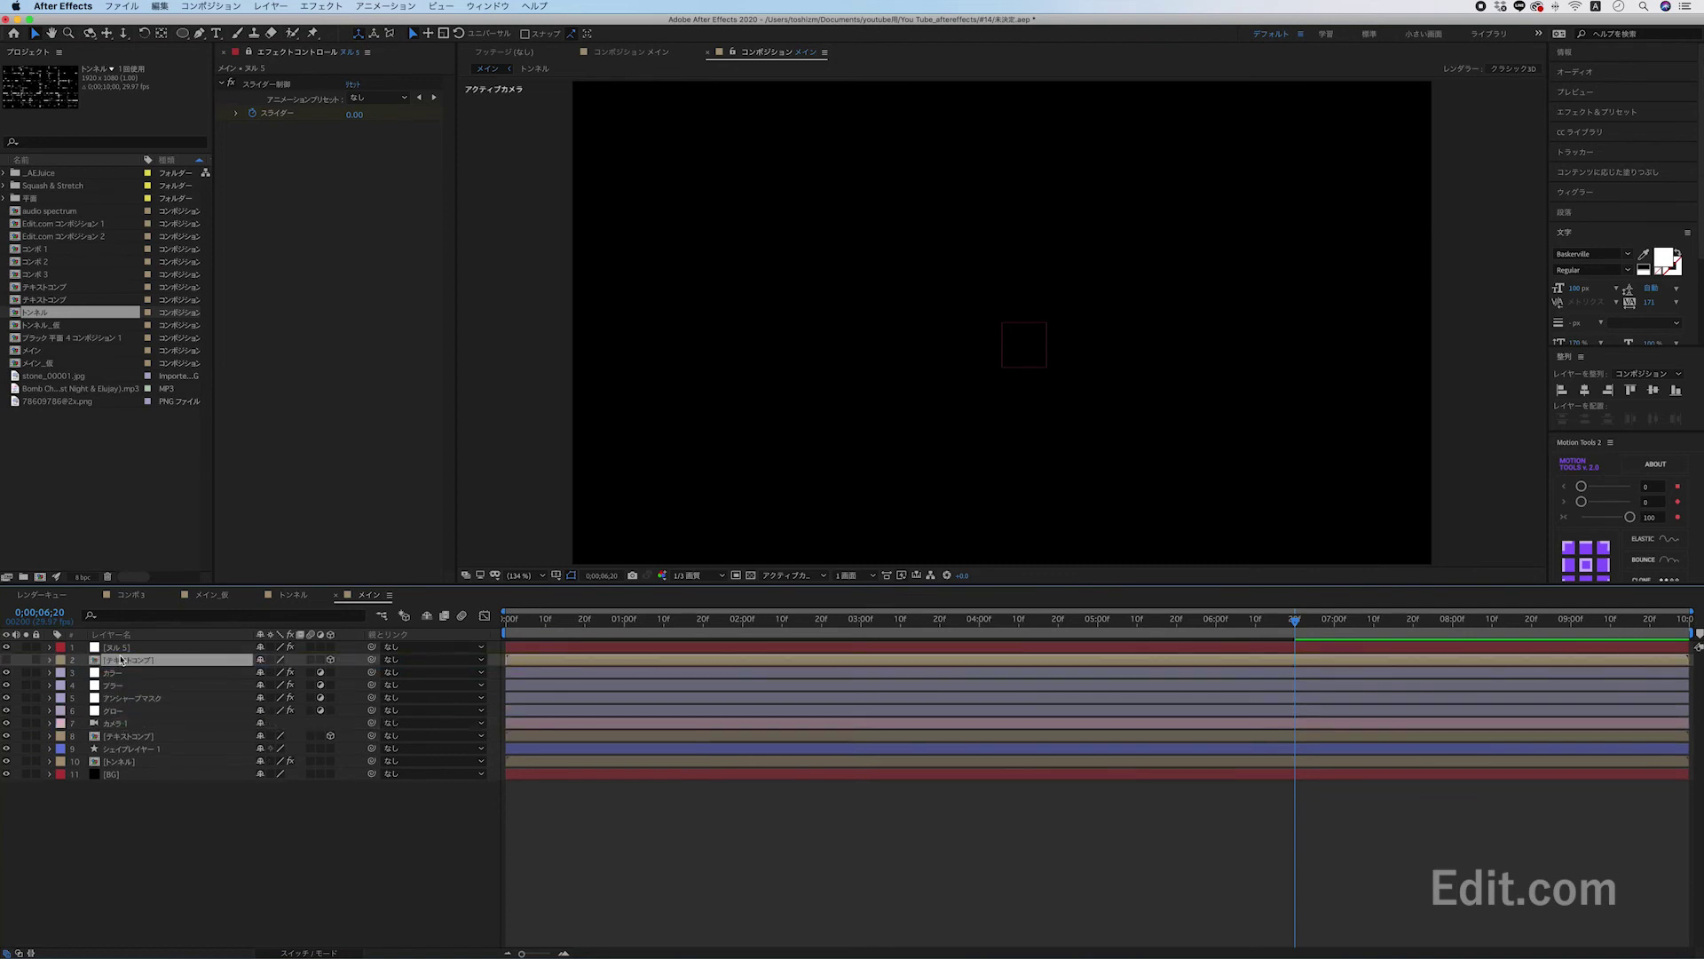
{"action": "left_click", "coordinate": [7, 659]}
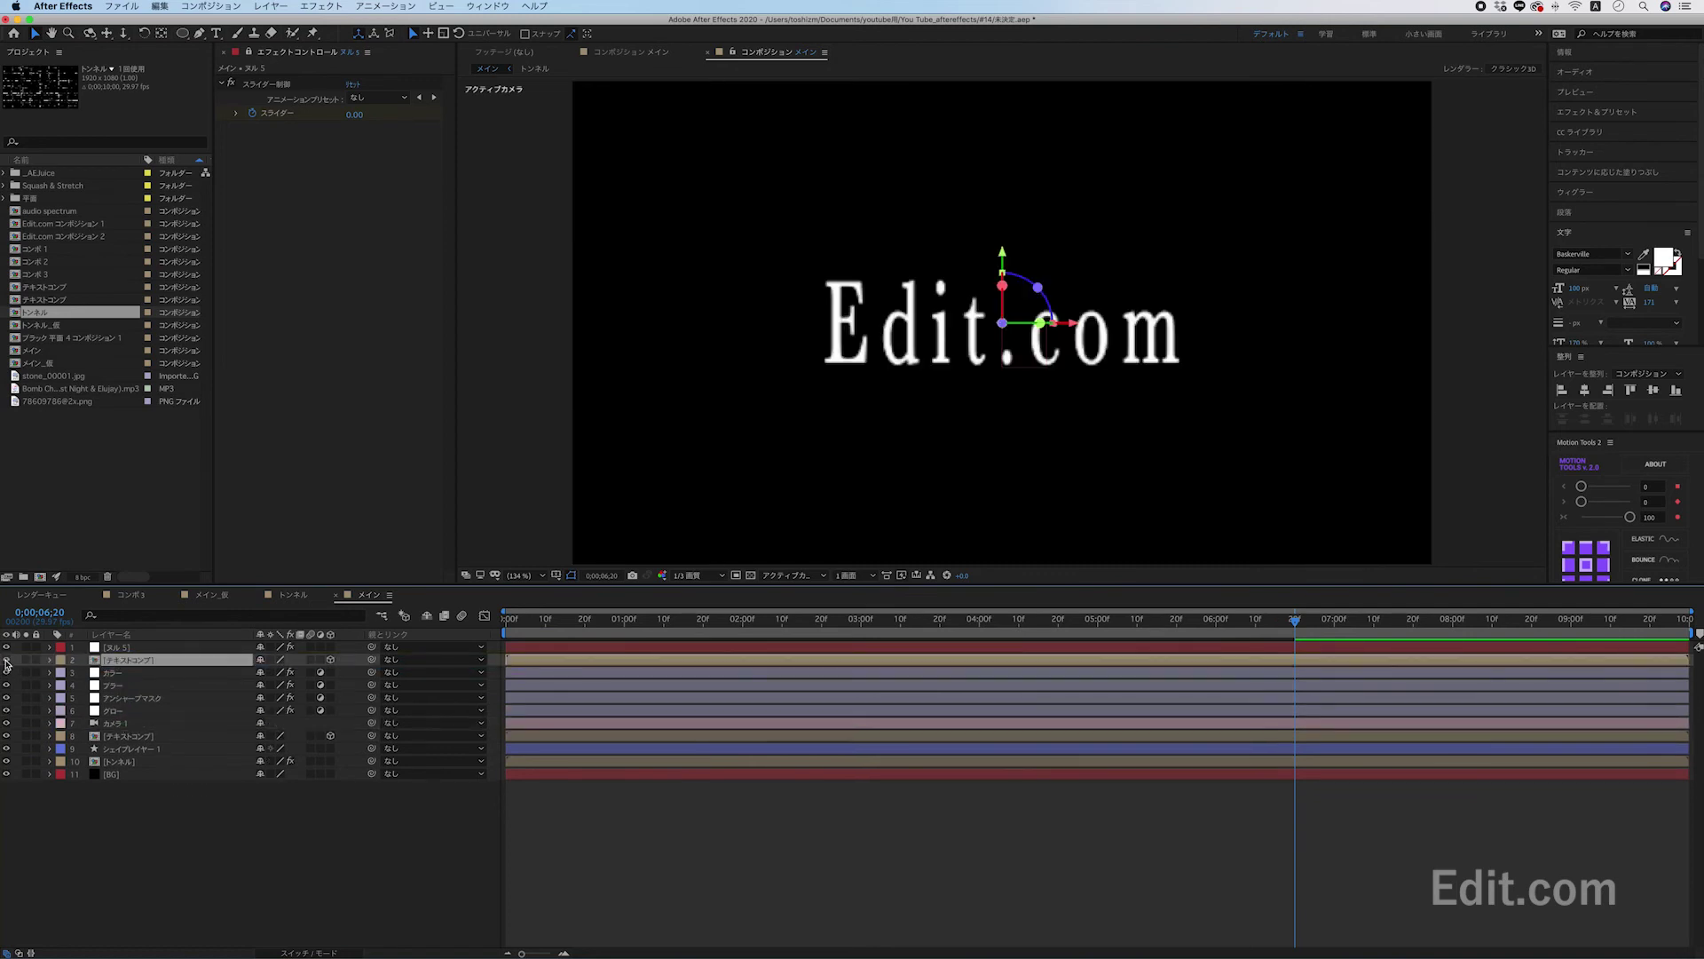
Add a 0% Opacity keyframe on the text comp at 5;20.
{"action": "left_click", "coordinate": [1290, 648]}
{"action": "key", "text": "u"}
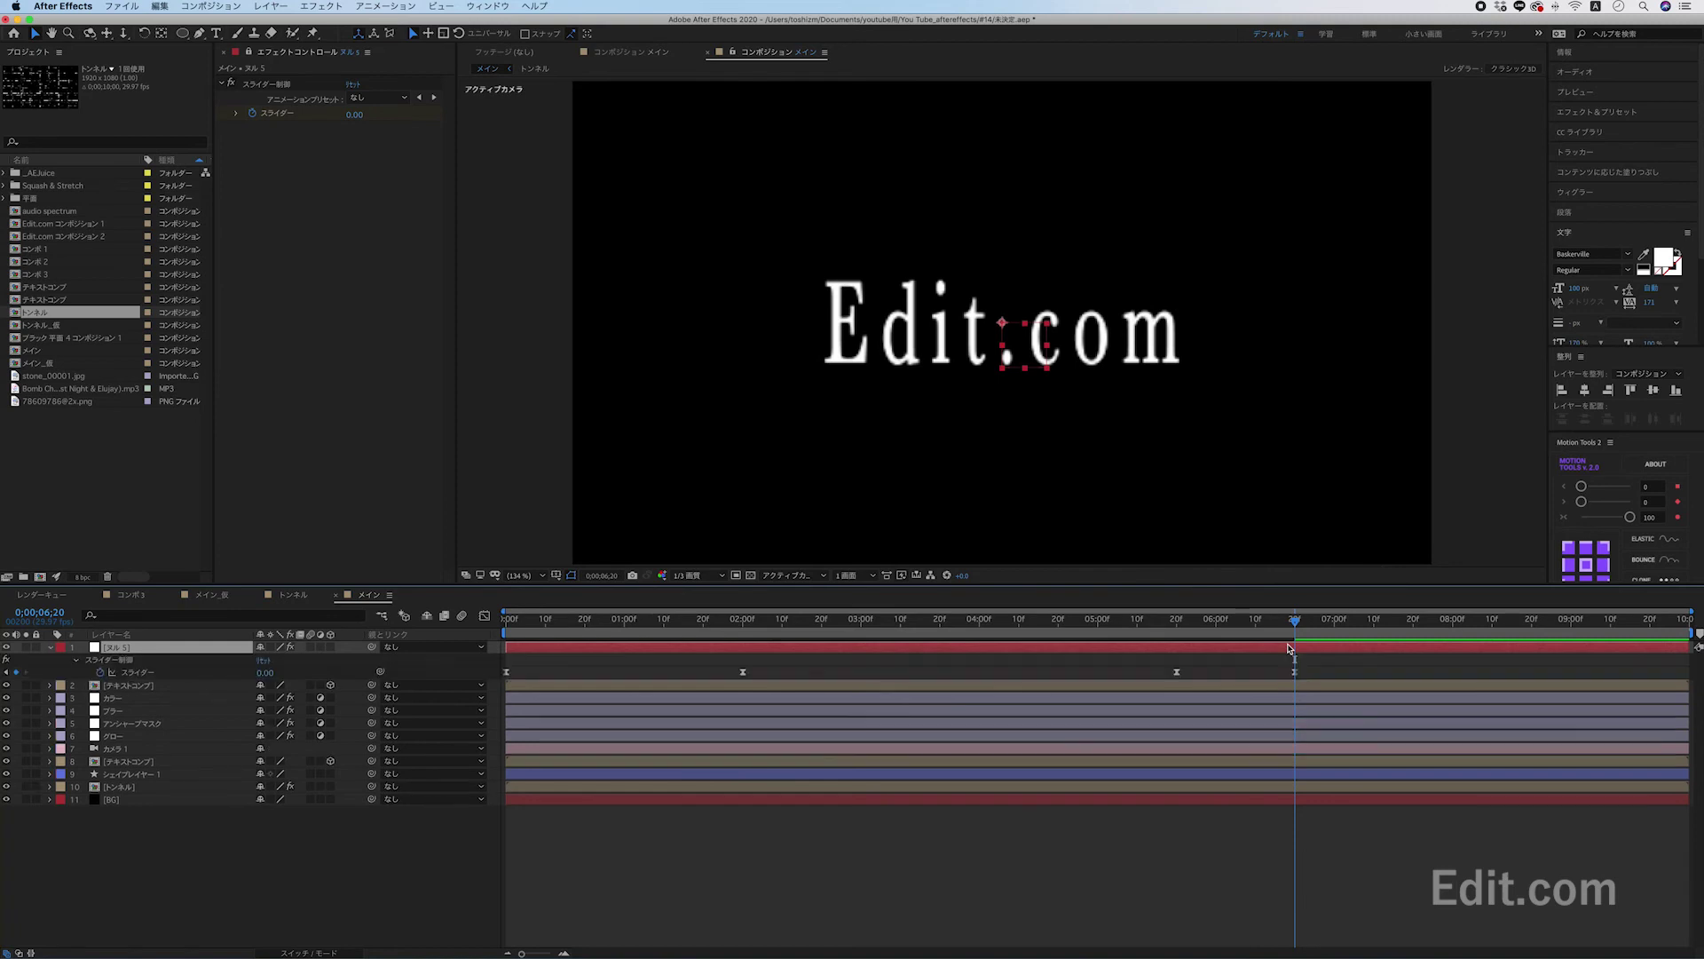
{"action": "left_click", "coordinate": [1233, 686]}
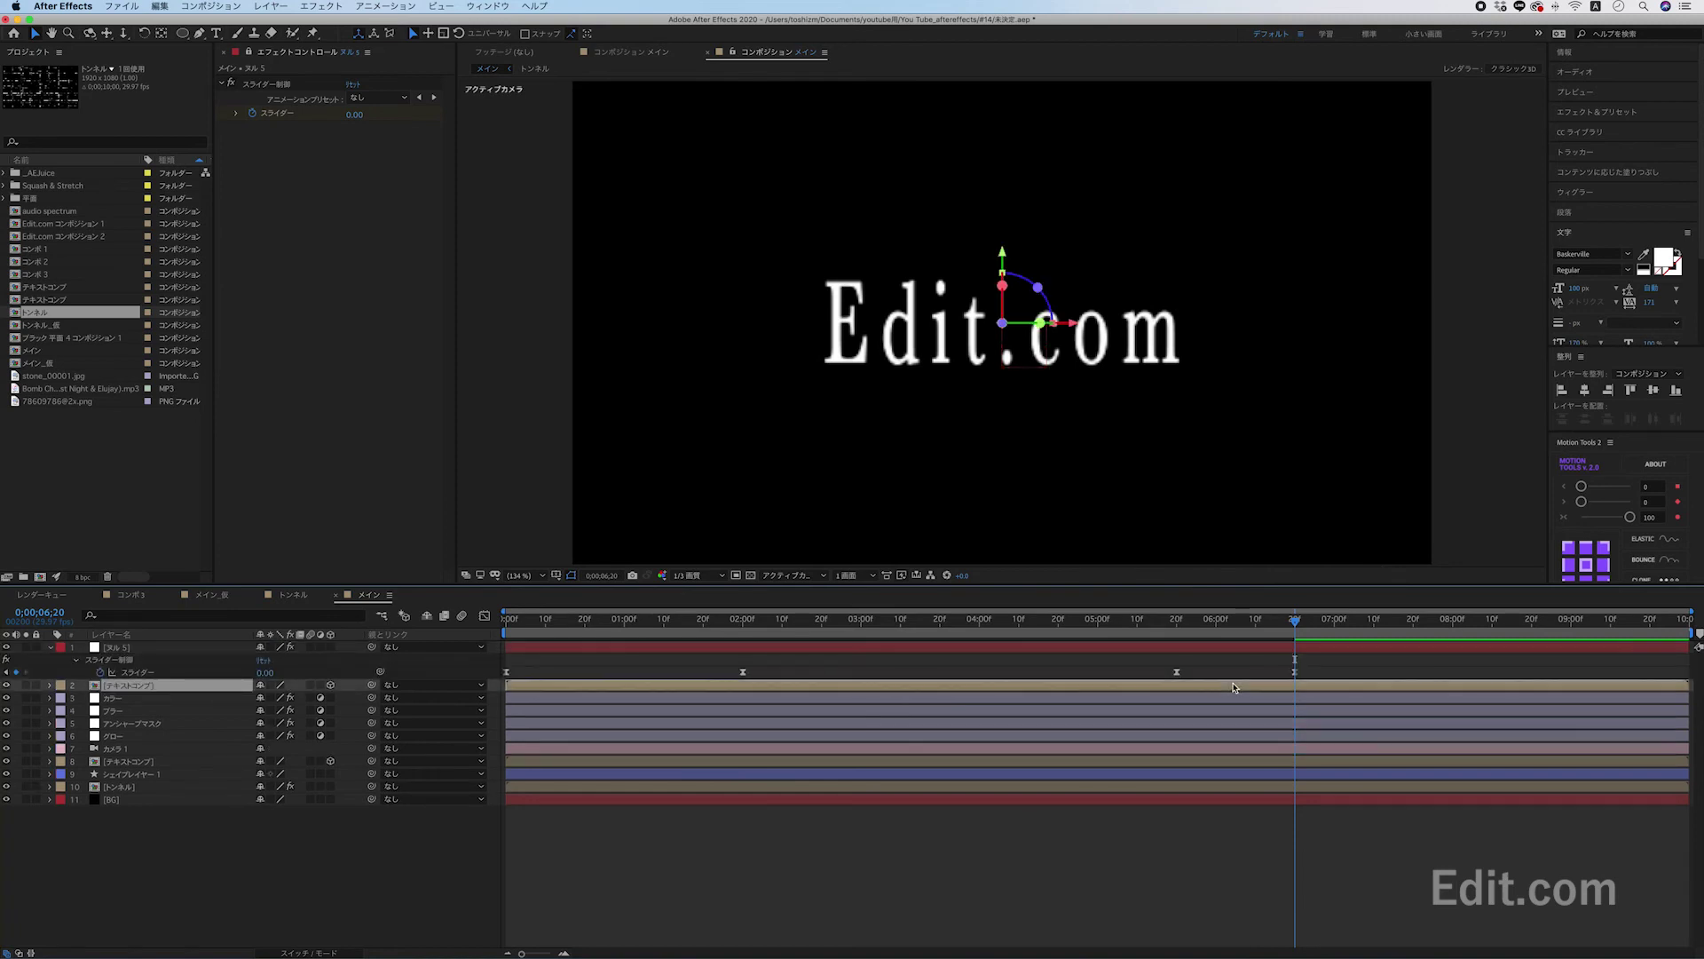
{"action": "key", "text": "t"}
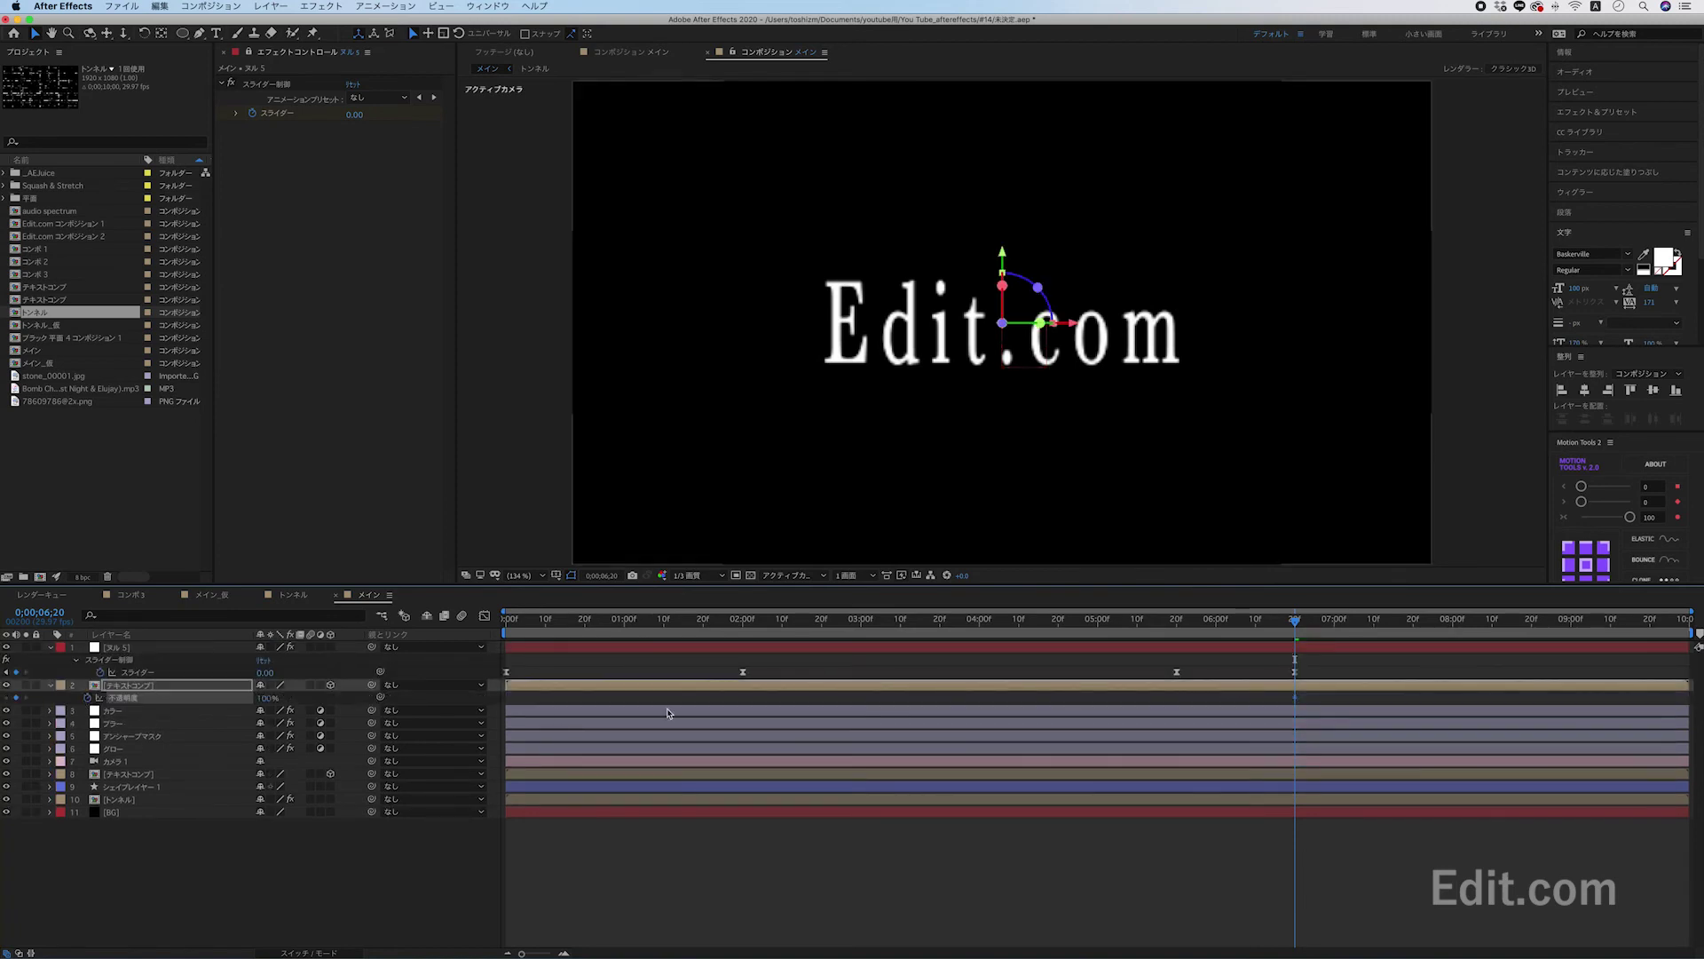
{"action": "left_click", "coordinate": [1180, 621]}
{"action": "left_click", "coordinate": [16, 698]}
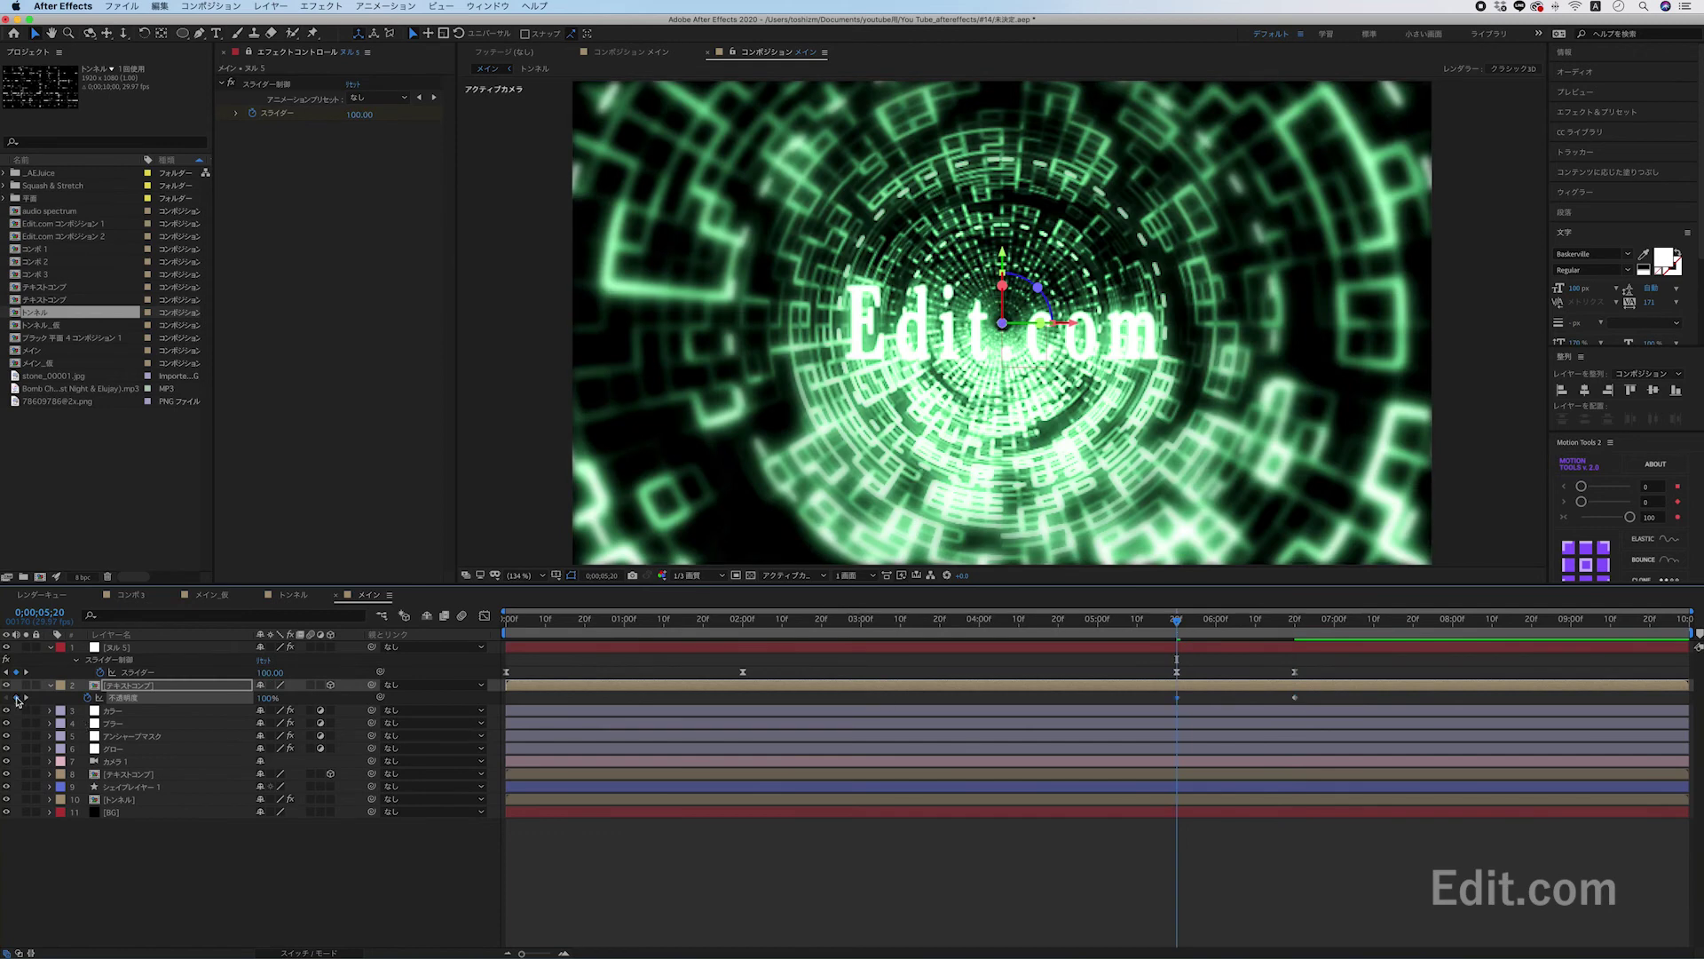
{"action": "left_click_drag", "start_coordinate": [1156, 693], "coordinate": [1332, 709]}
{"action": "left_click", "coordinate": [480, 616]}
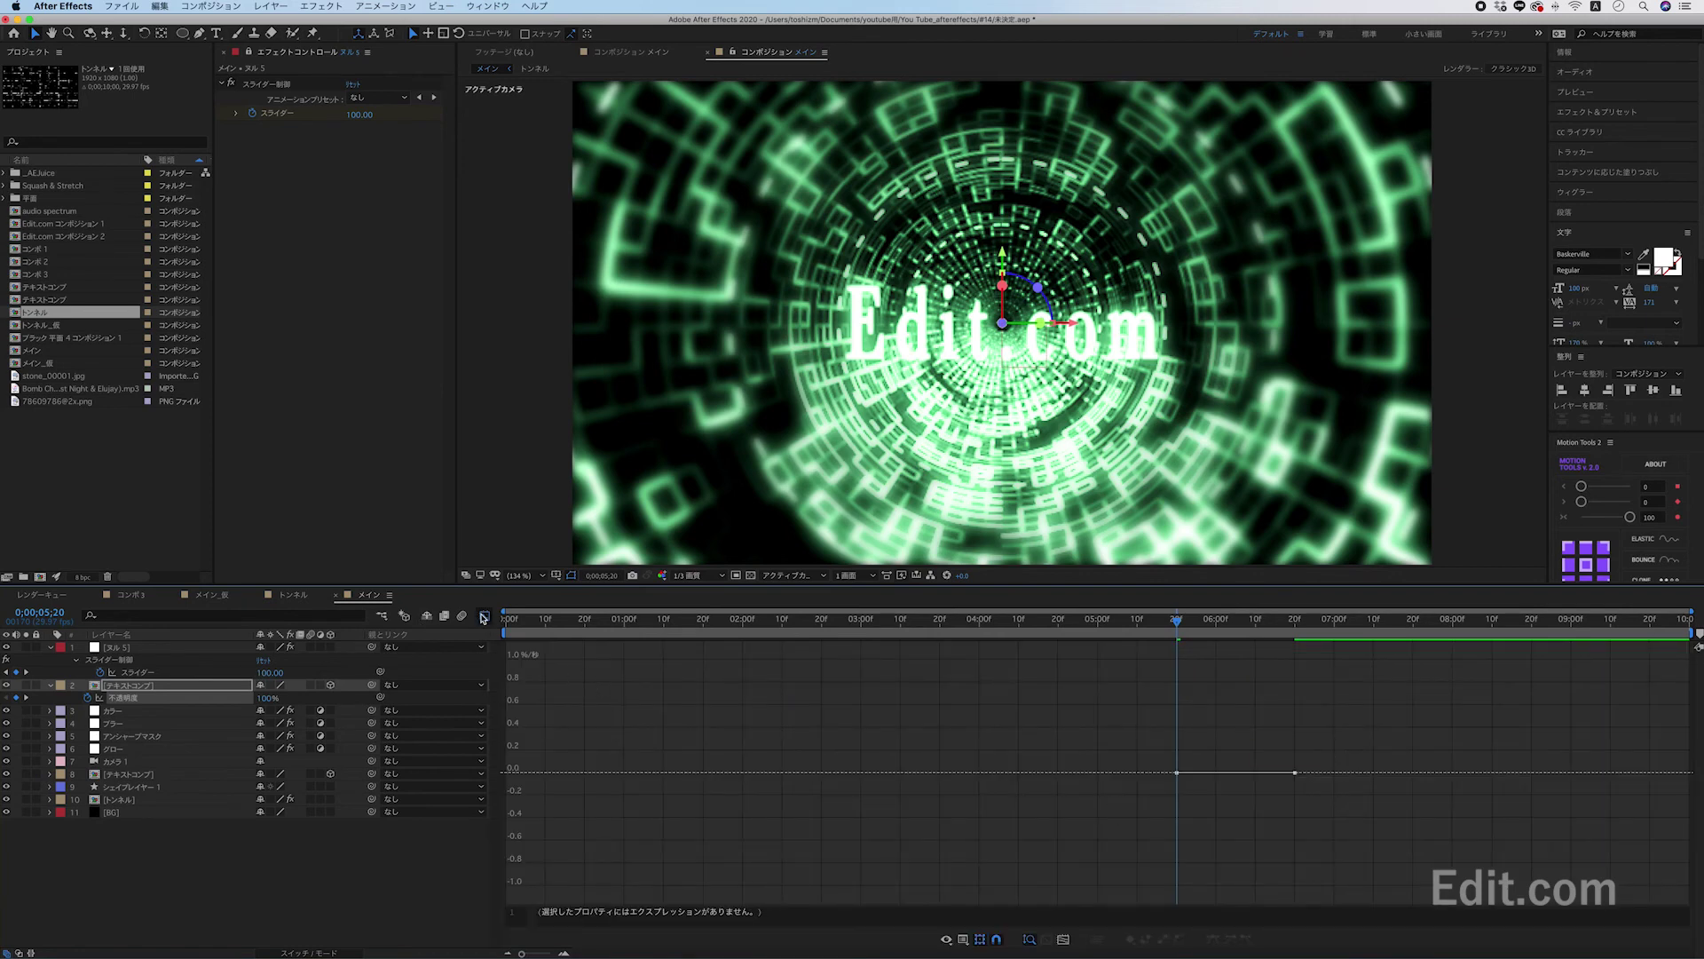
{"action": "left_click", "coordinate": [483, 616]}
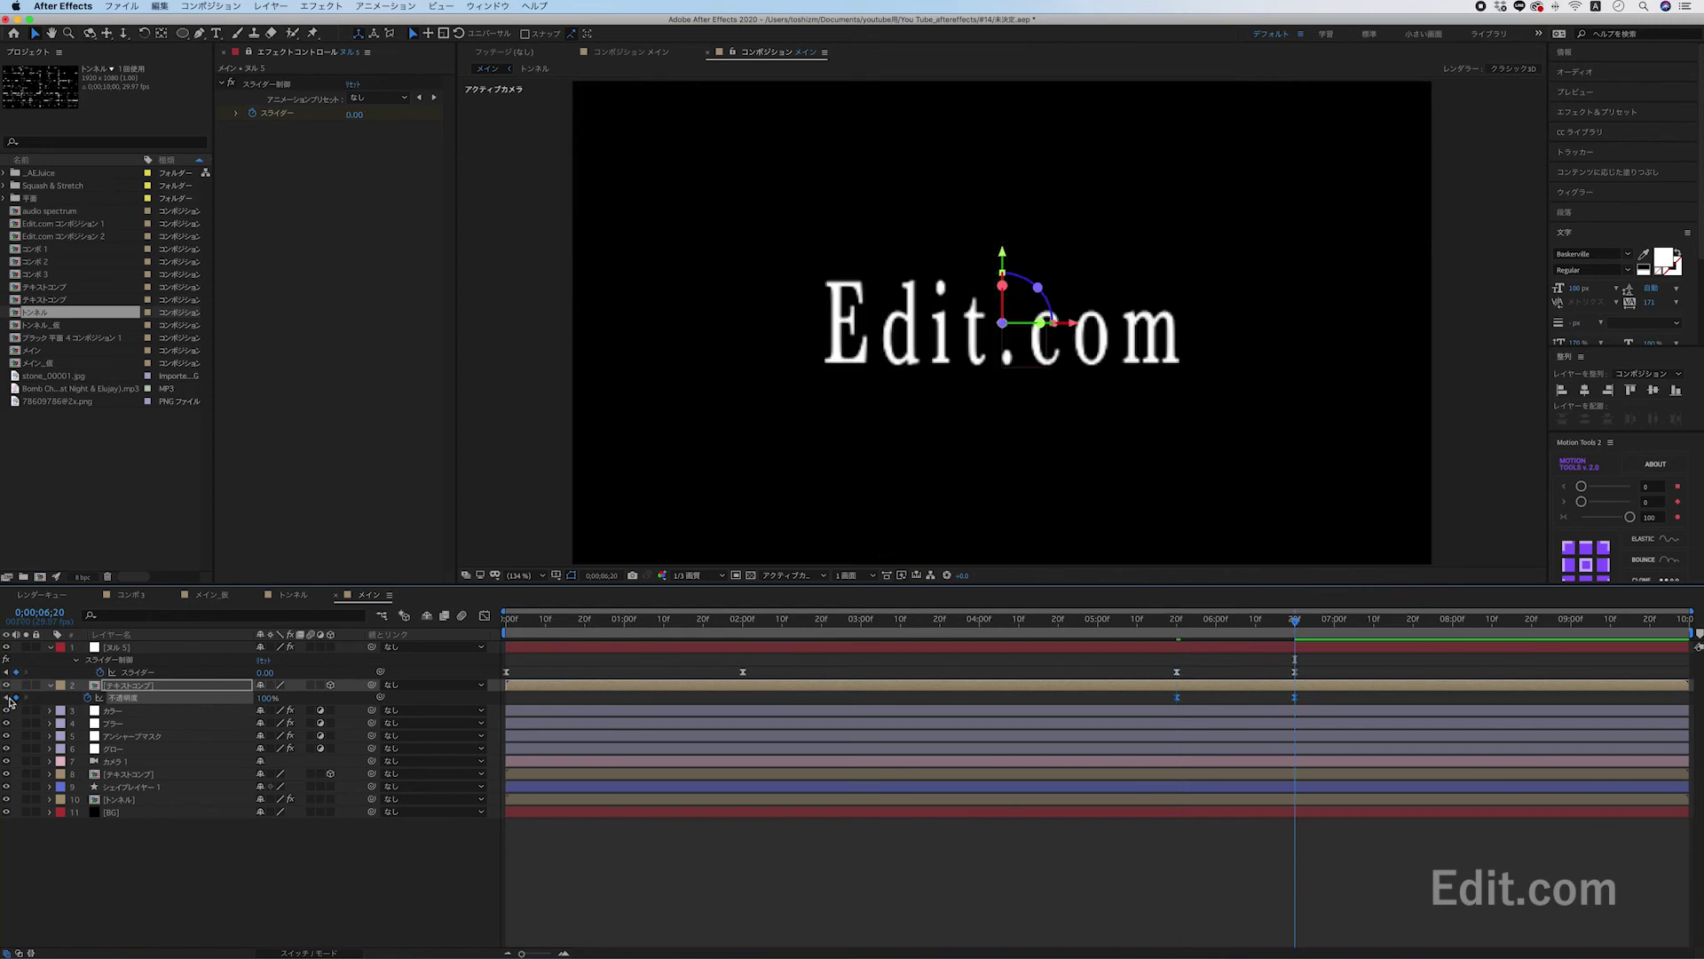
{"action": "left_click", "coordinate": [270, 700]}
{"action": "key", "text": "Return"}
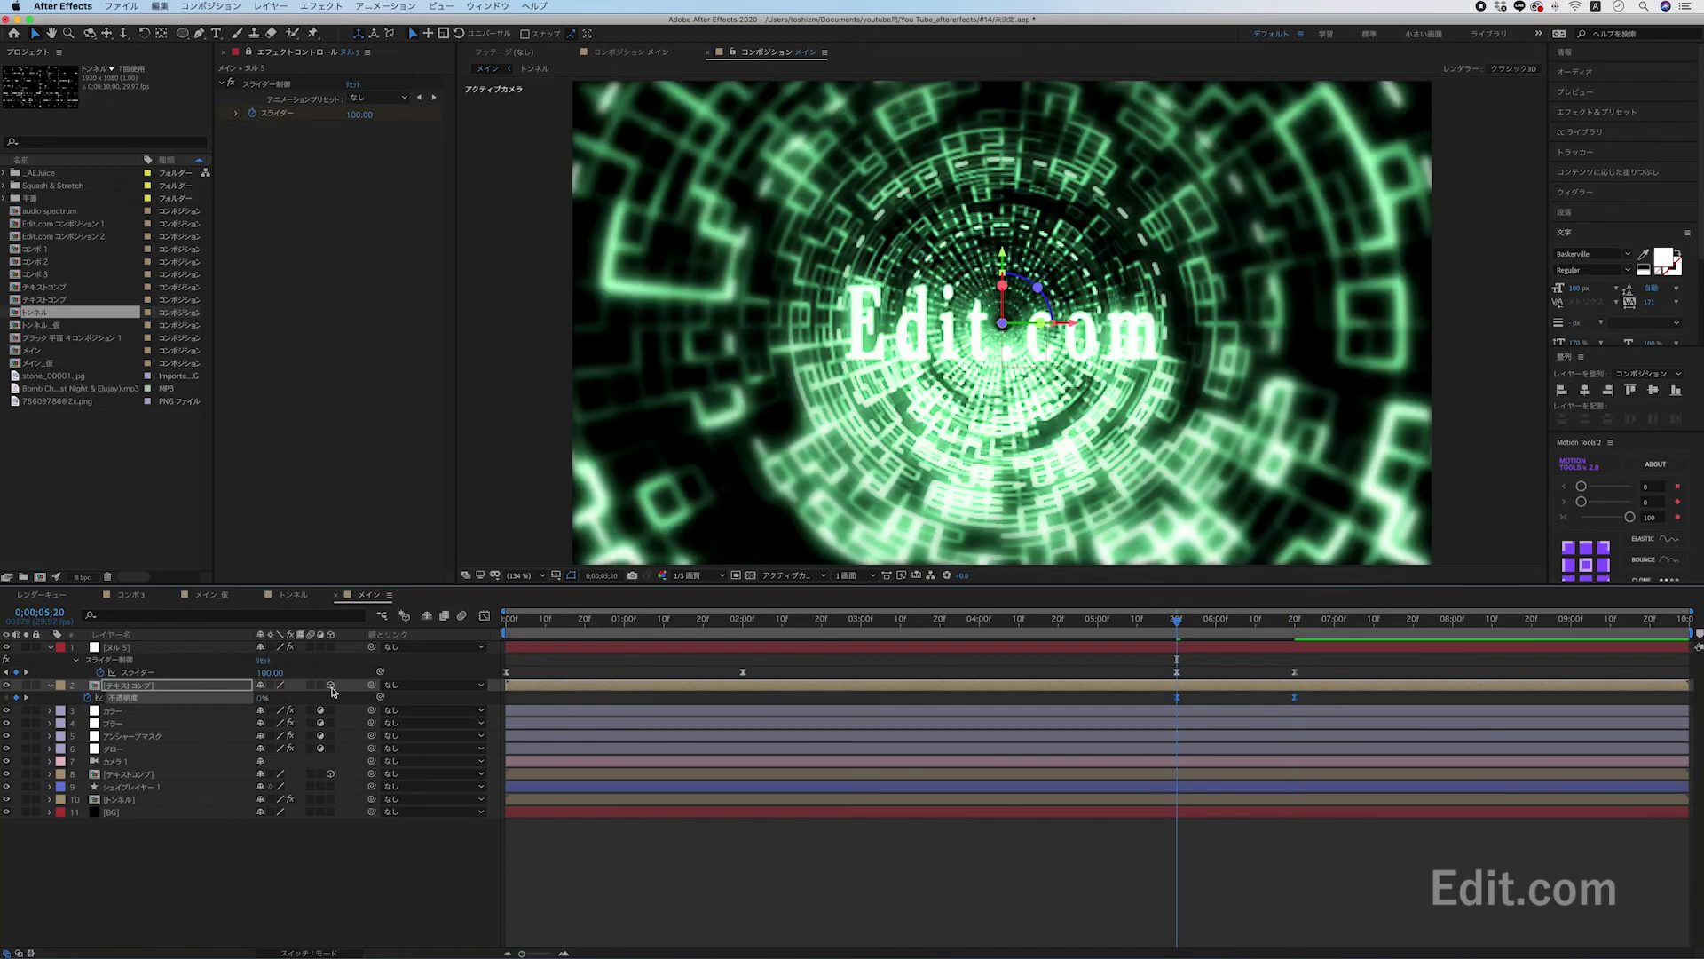
Set the text comp's Opacity to 100% at 6;20.
{"action": "left_click", "coordinate": [483, 616]}
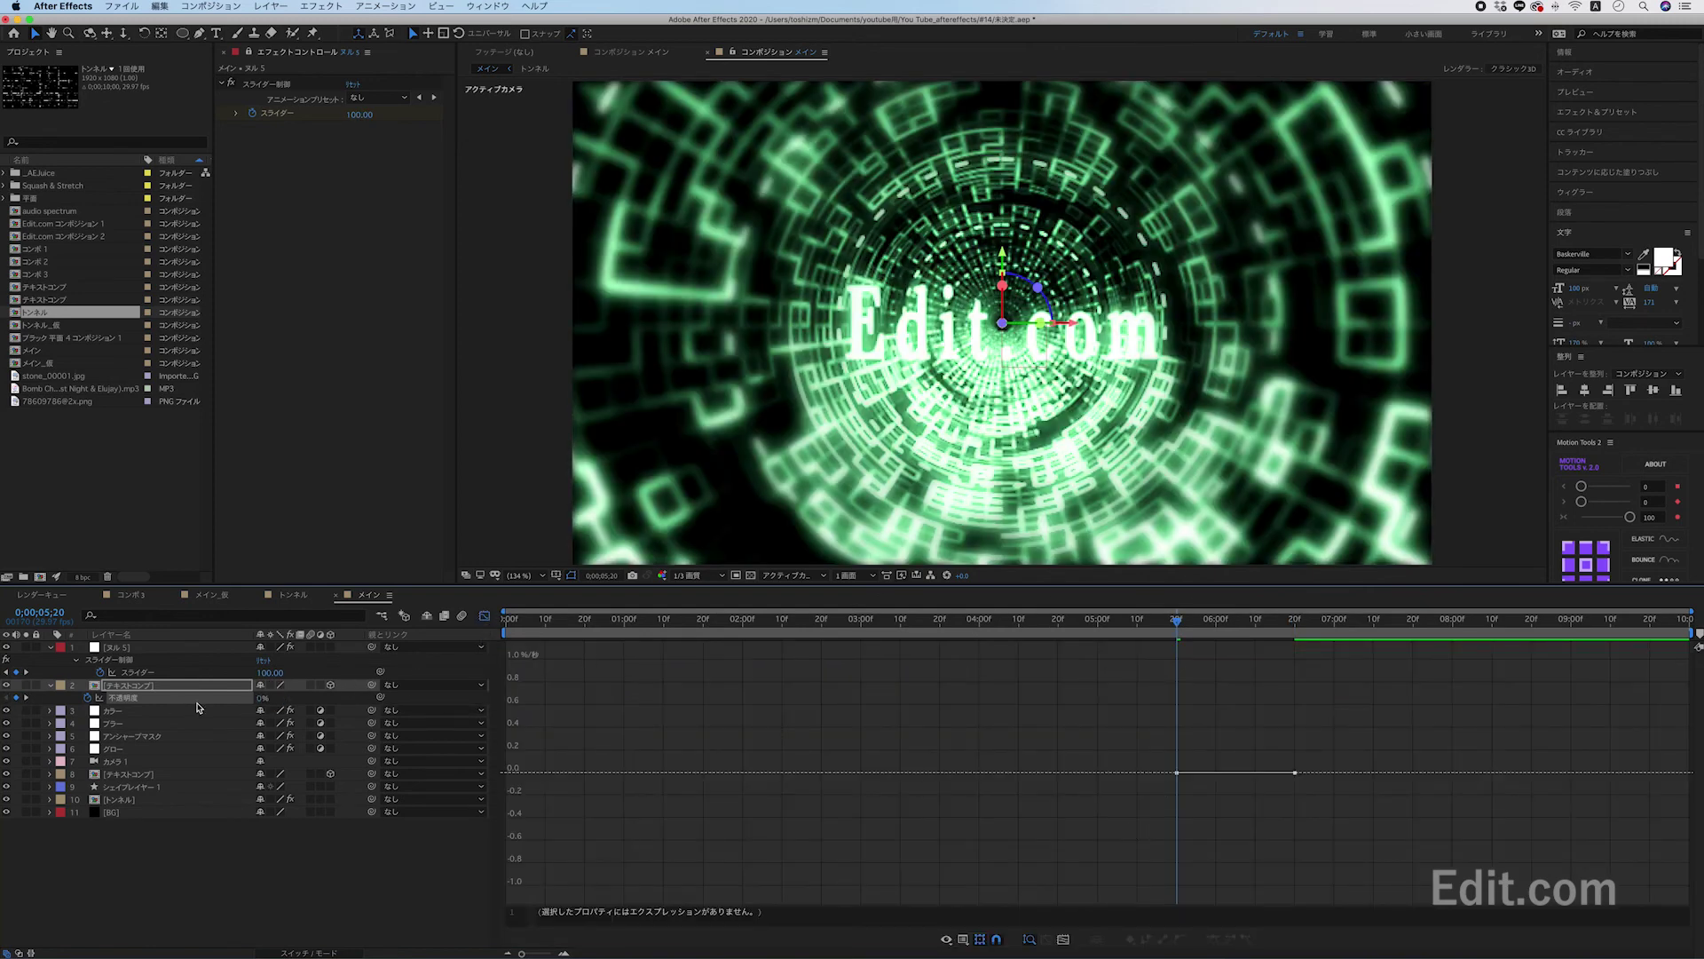
{"action": "left_click", "coordinate": [484, 615]}
{"action": "left_click", "coordinate": [207, 701]}
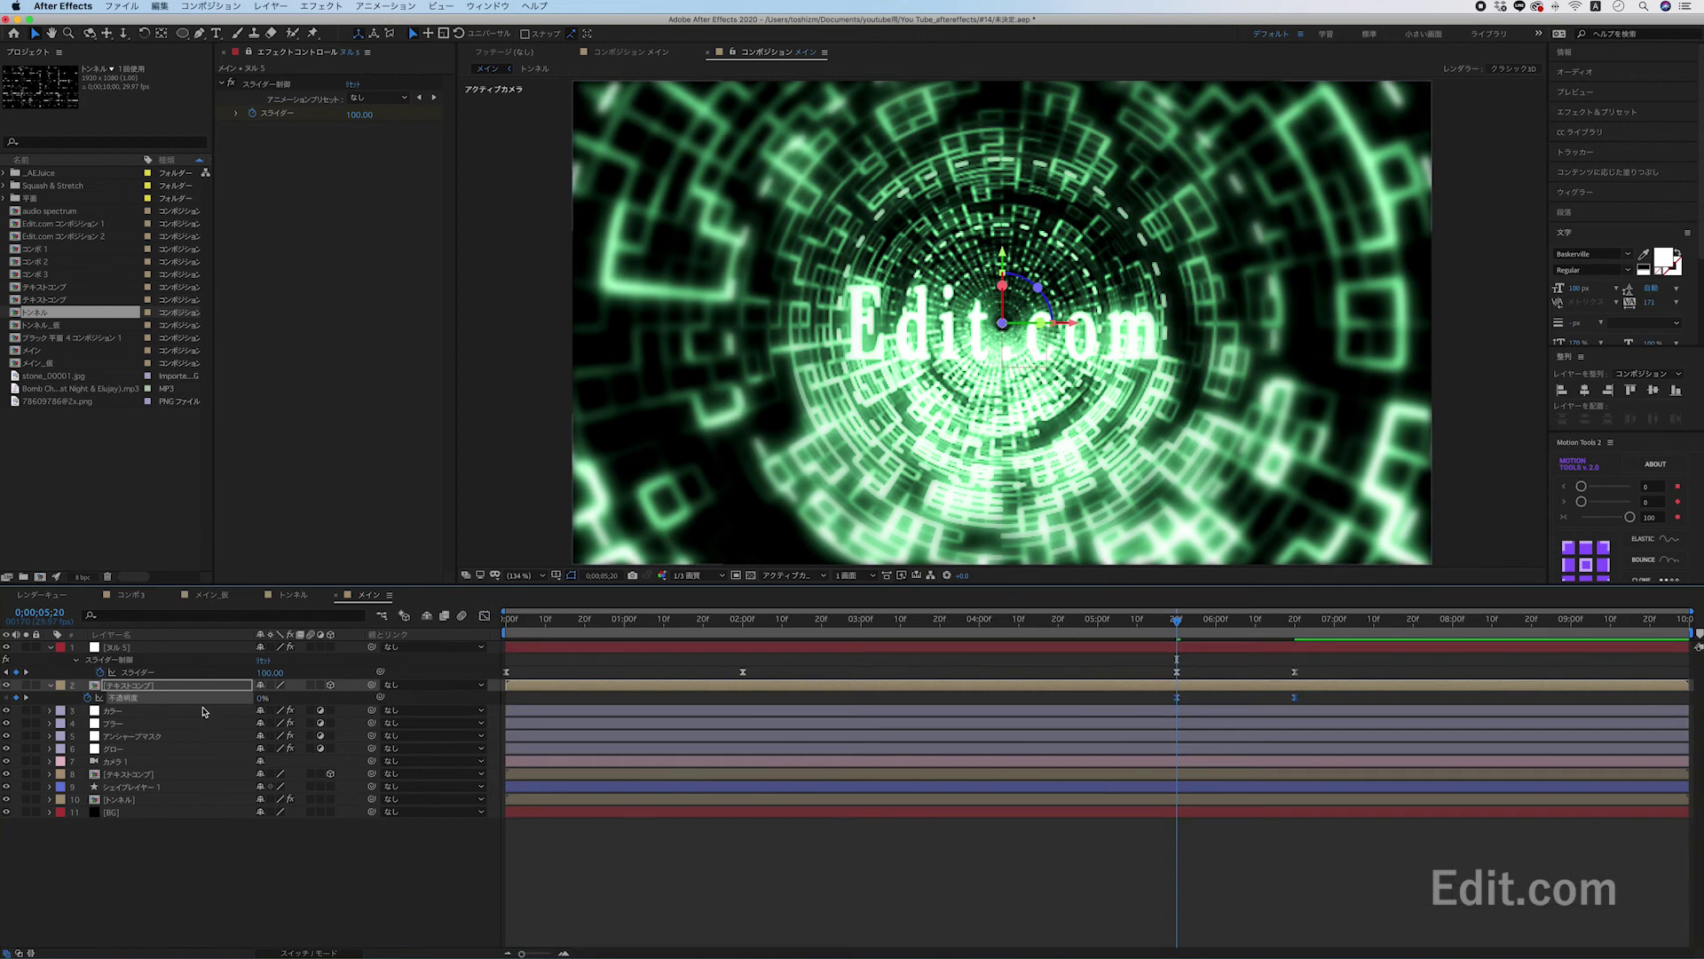
{"action": "key", "text": "k"}
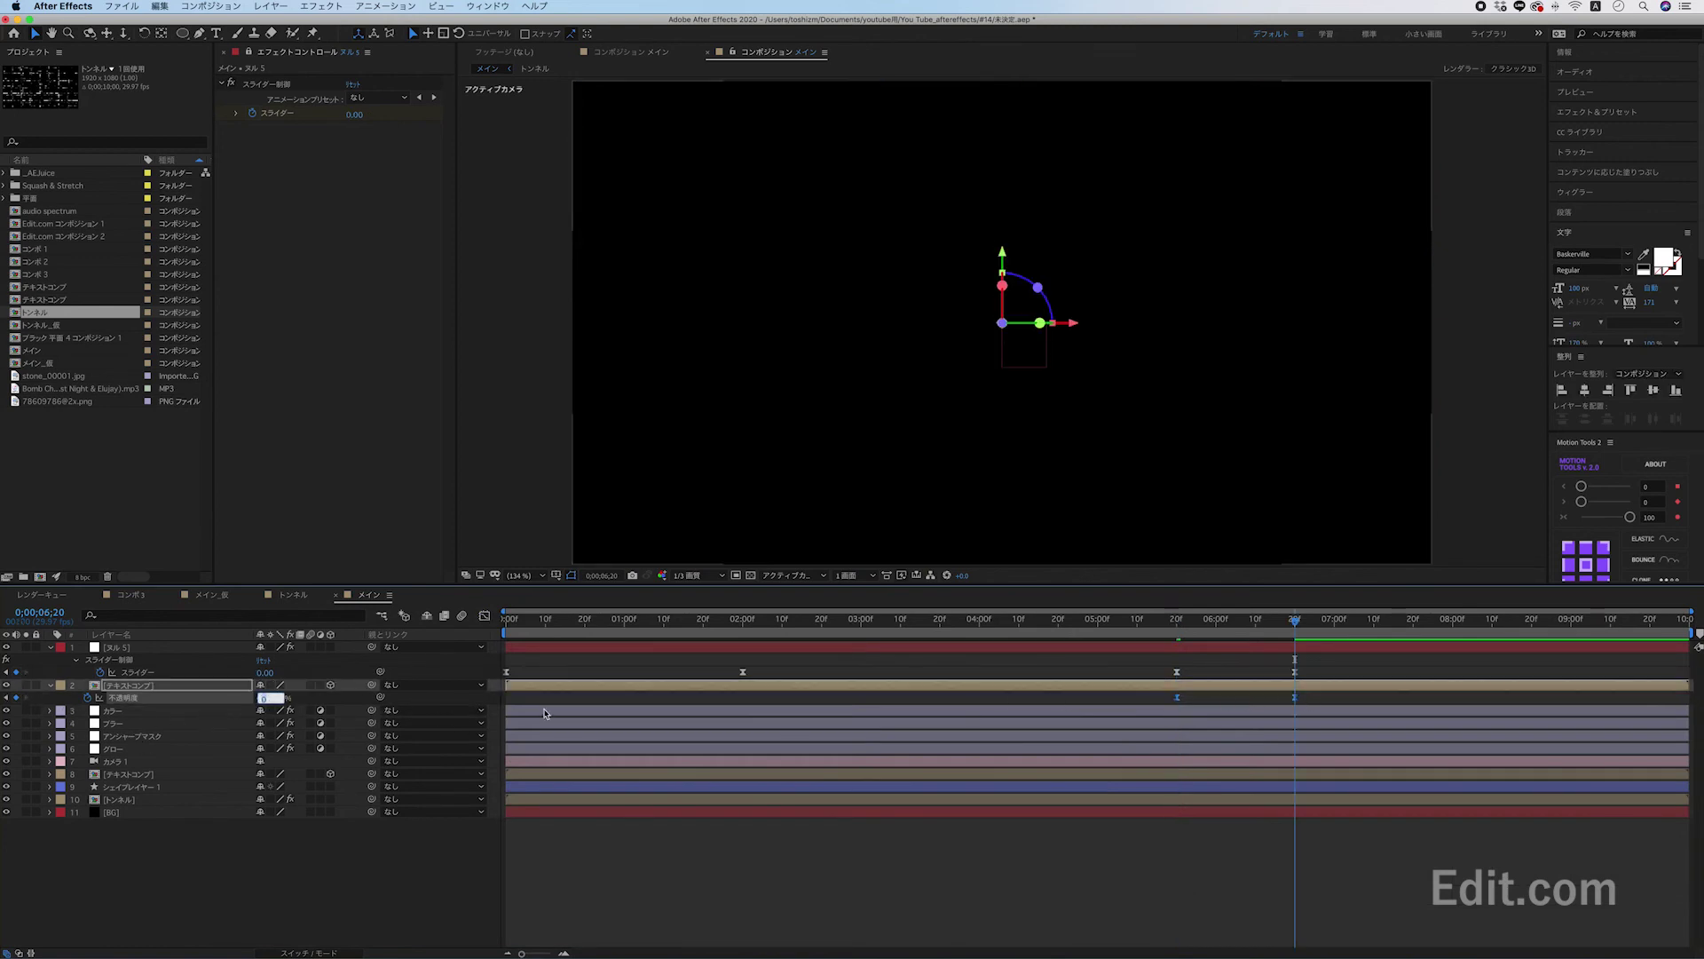
{"action": "left_click", "coordinate": [404, 701]}
{"action": "left_click", "coordinate": [259, 699]}
{"action": "type", "text": "100"}
{"action": "key", "text": "Return"}
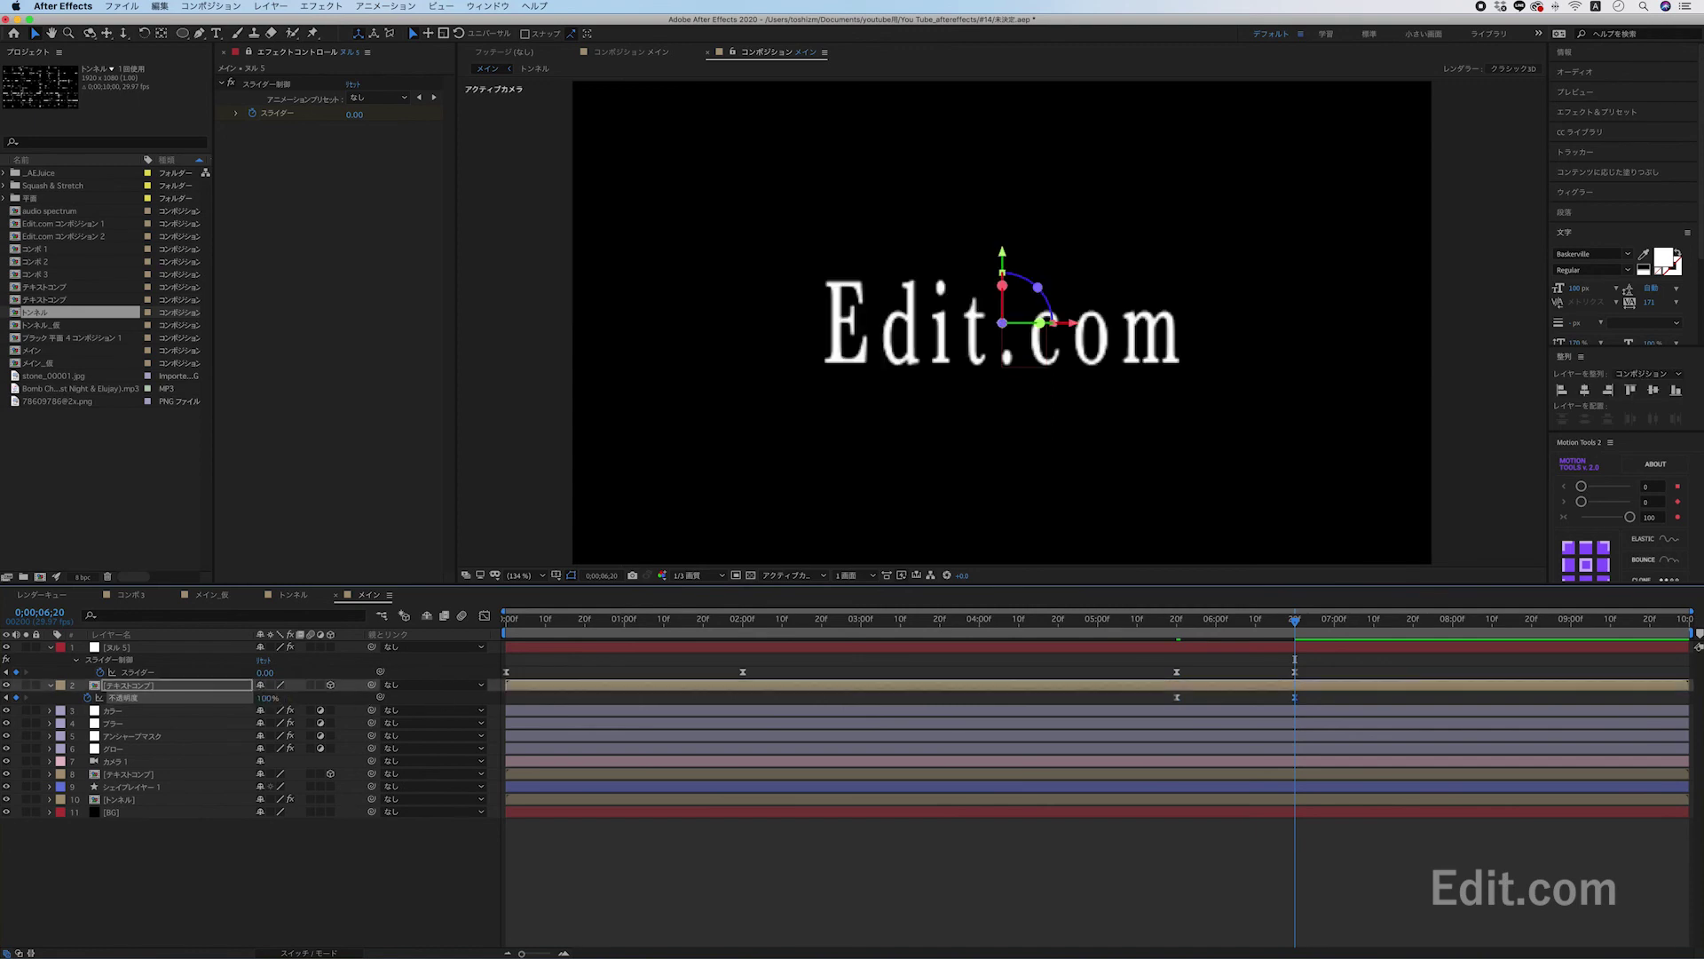
Lengthen the easing into the 100% keyframe and preview the text fade around 5;20–6;22.
{"action": "key", "text": "shift+F3"}
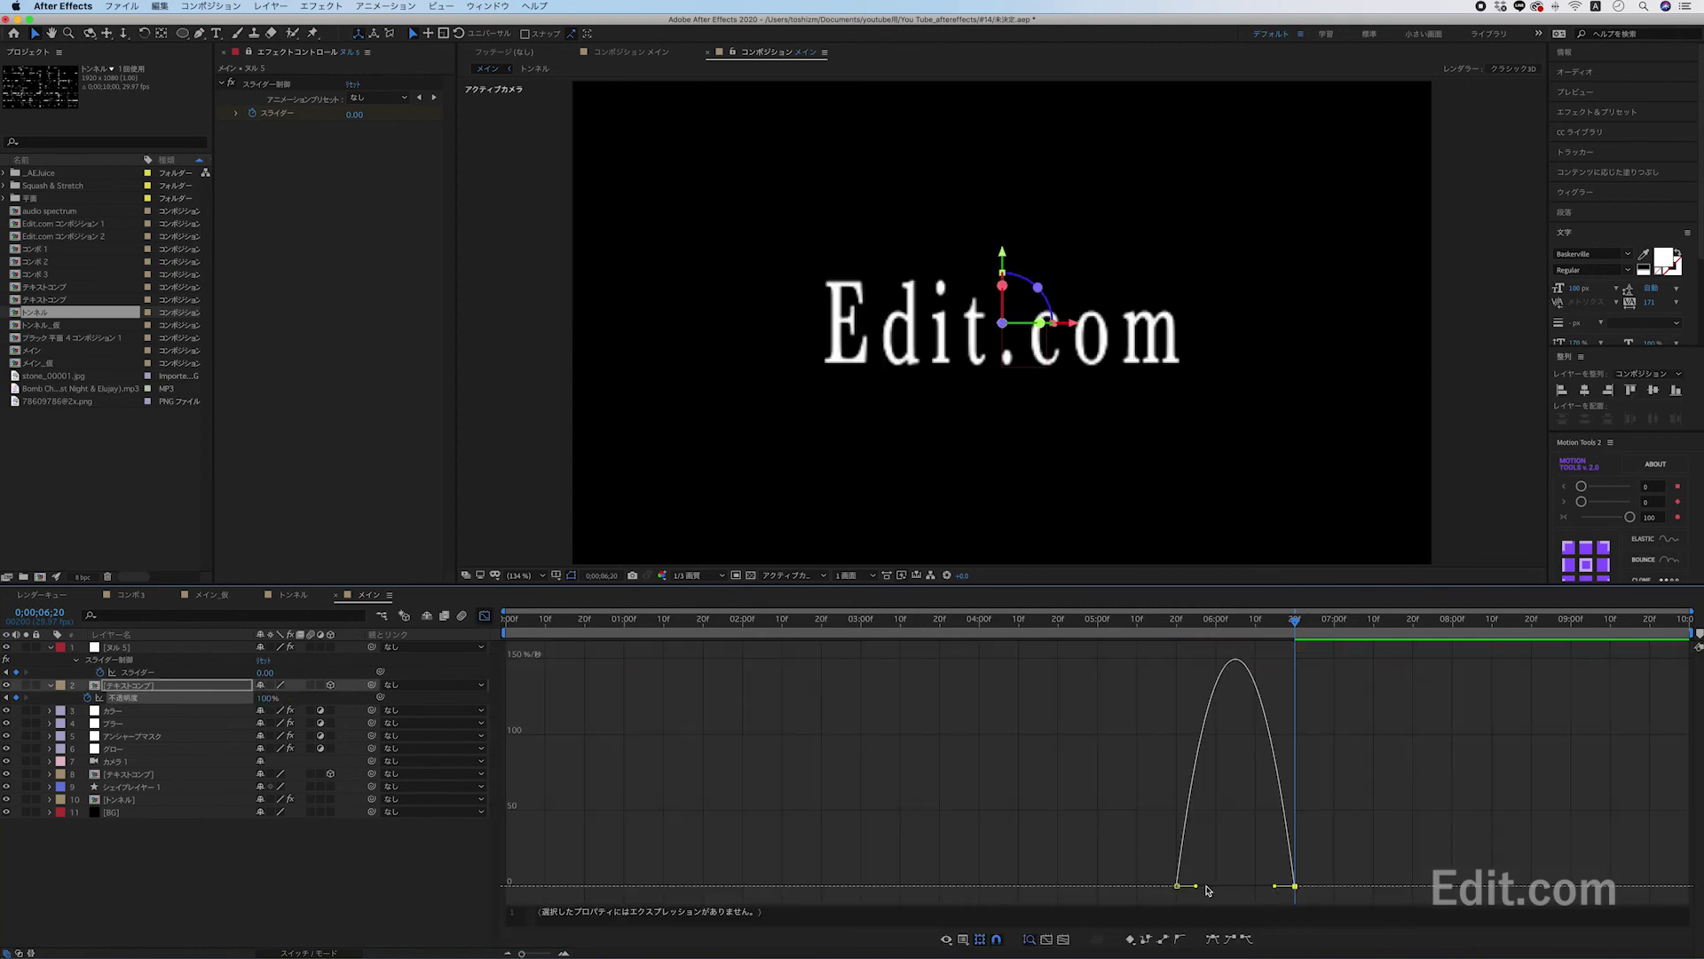
{"action": "left_click_drag", "start_coordinate": [1274, 886], "coordinate": [1248, 886]}
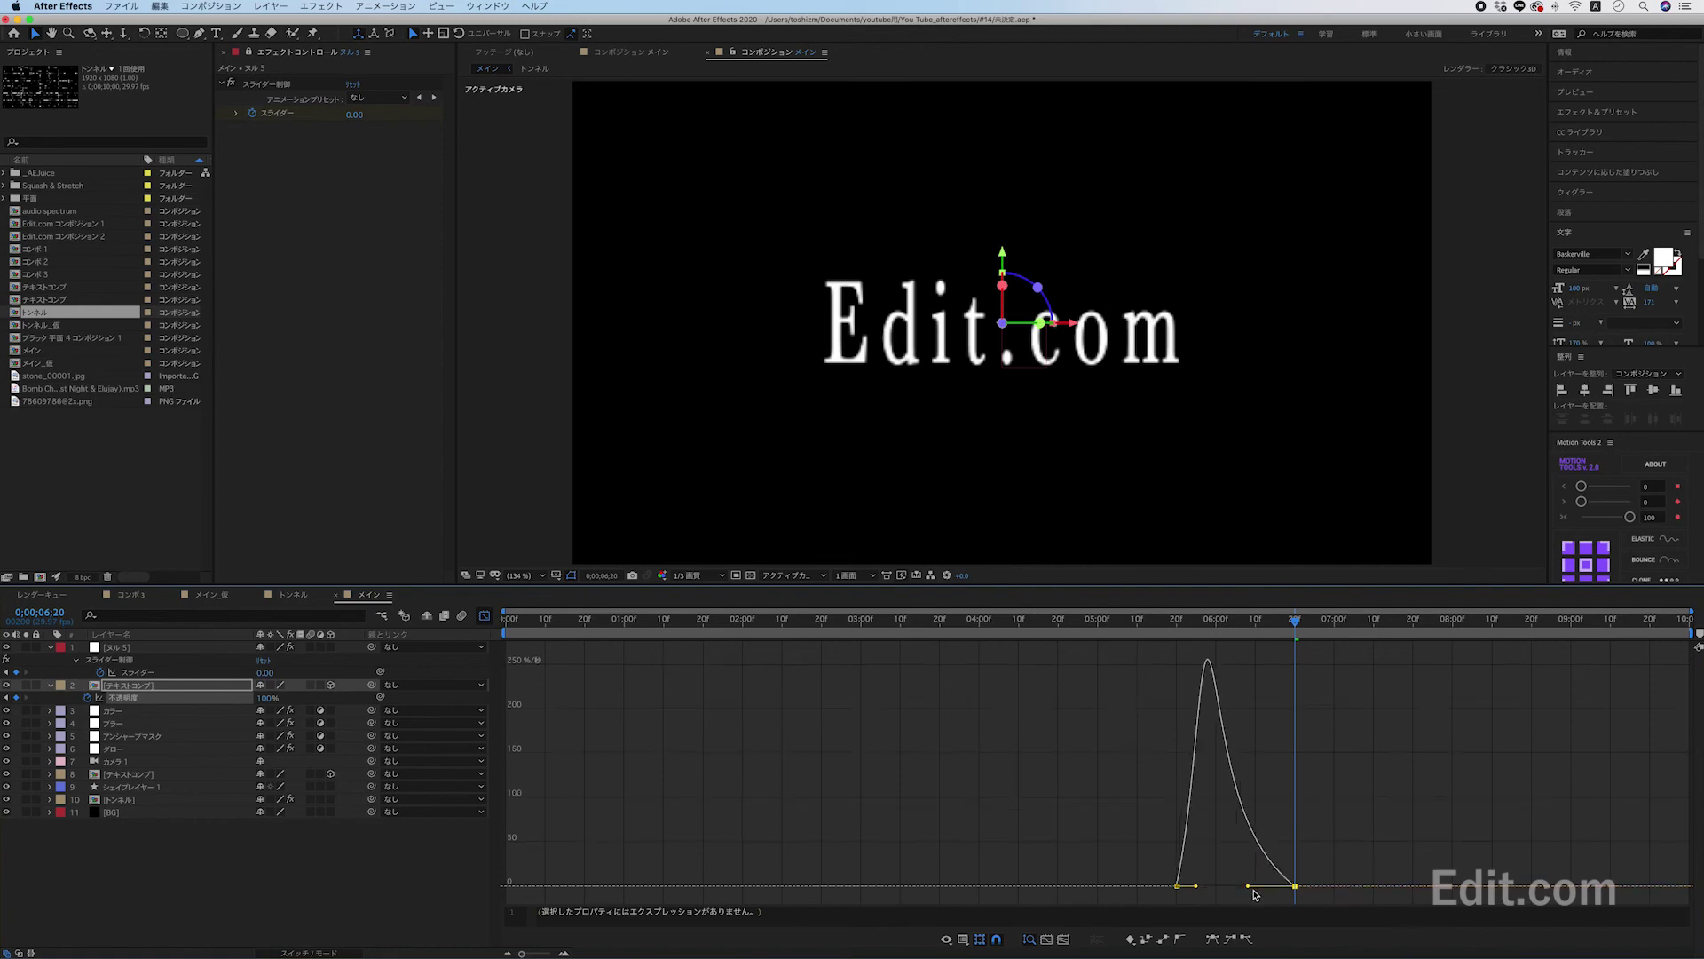
{"action": "left_click", "coordinate": [487, 616]}
{"action": "mouse_move", "coordinate": [1178, 624]}
{"action": "left_mouse_down"}
{"action": "mouse_move", "coordinate": [1302, 630]}
{"action": "mouse_move", "coordinate": [1287, 632]}
{"action": "left_mouse_up"}
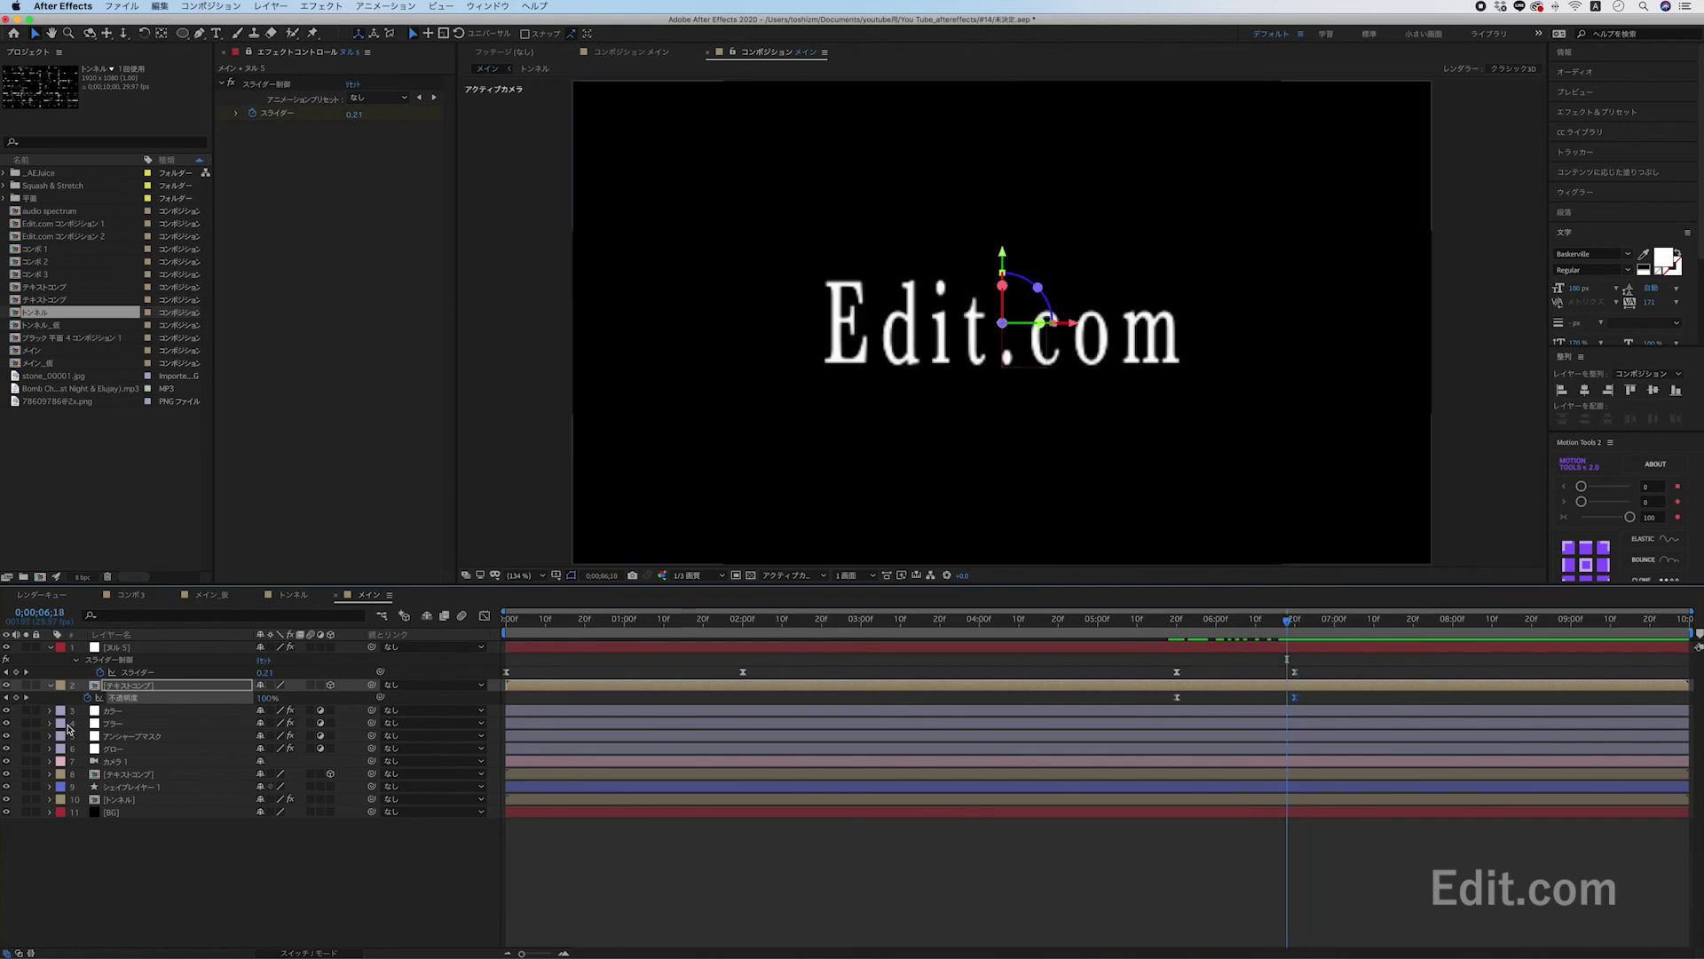
{"action": "left_click", "coordinate": [152, 776]}
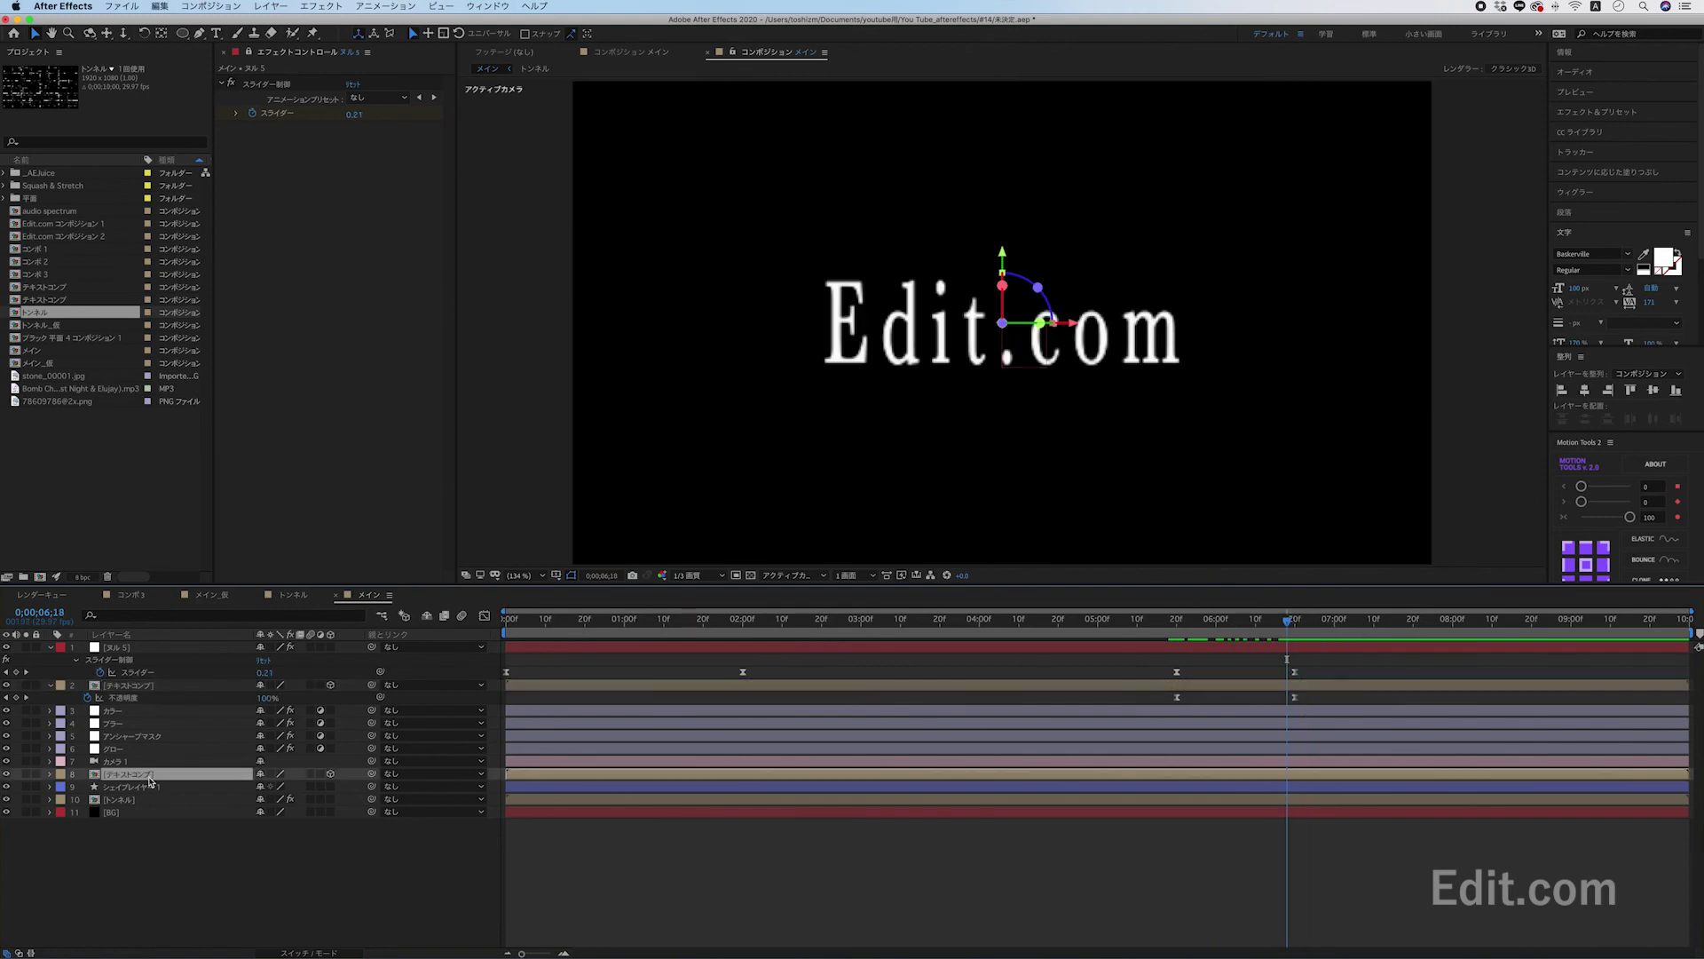
Apply Stylize > Find Edges to text comp layer 8.
{"action": "left_click", "coordinate": [248, 53]}
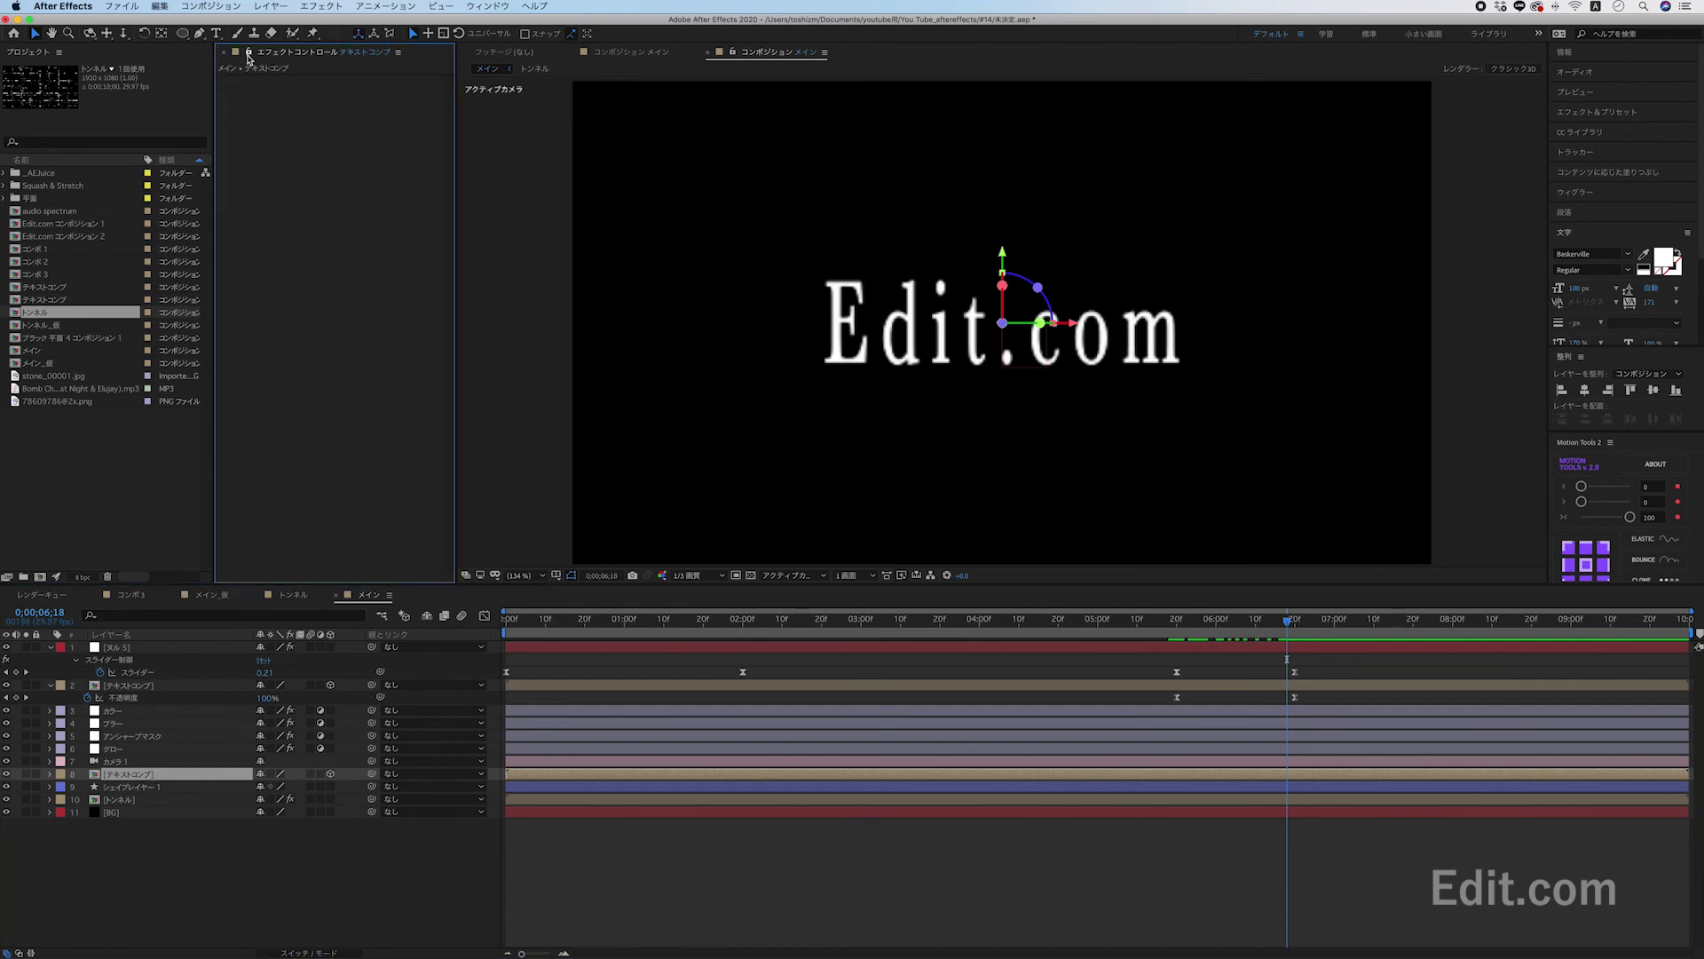
{"action": "right_click", "coordinate": [322, 216]}
{"action": "mouse_move", "coordinate": [401, 489]}
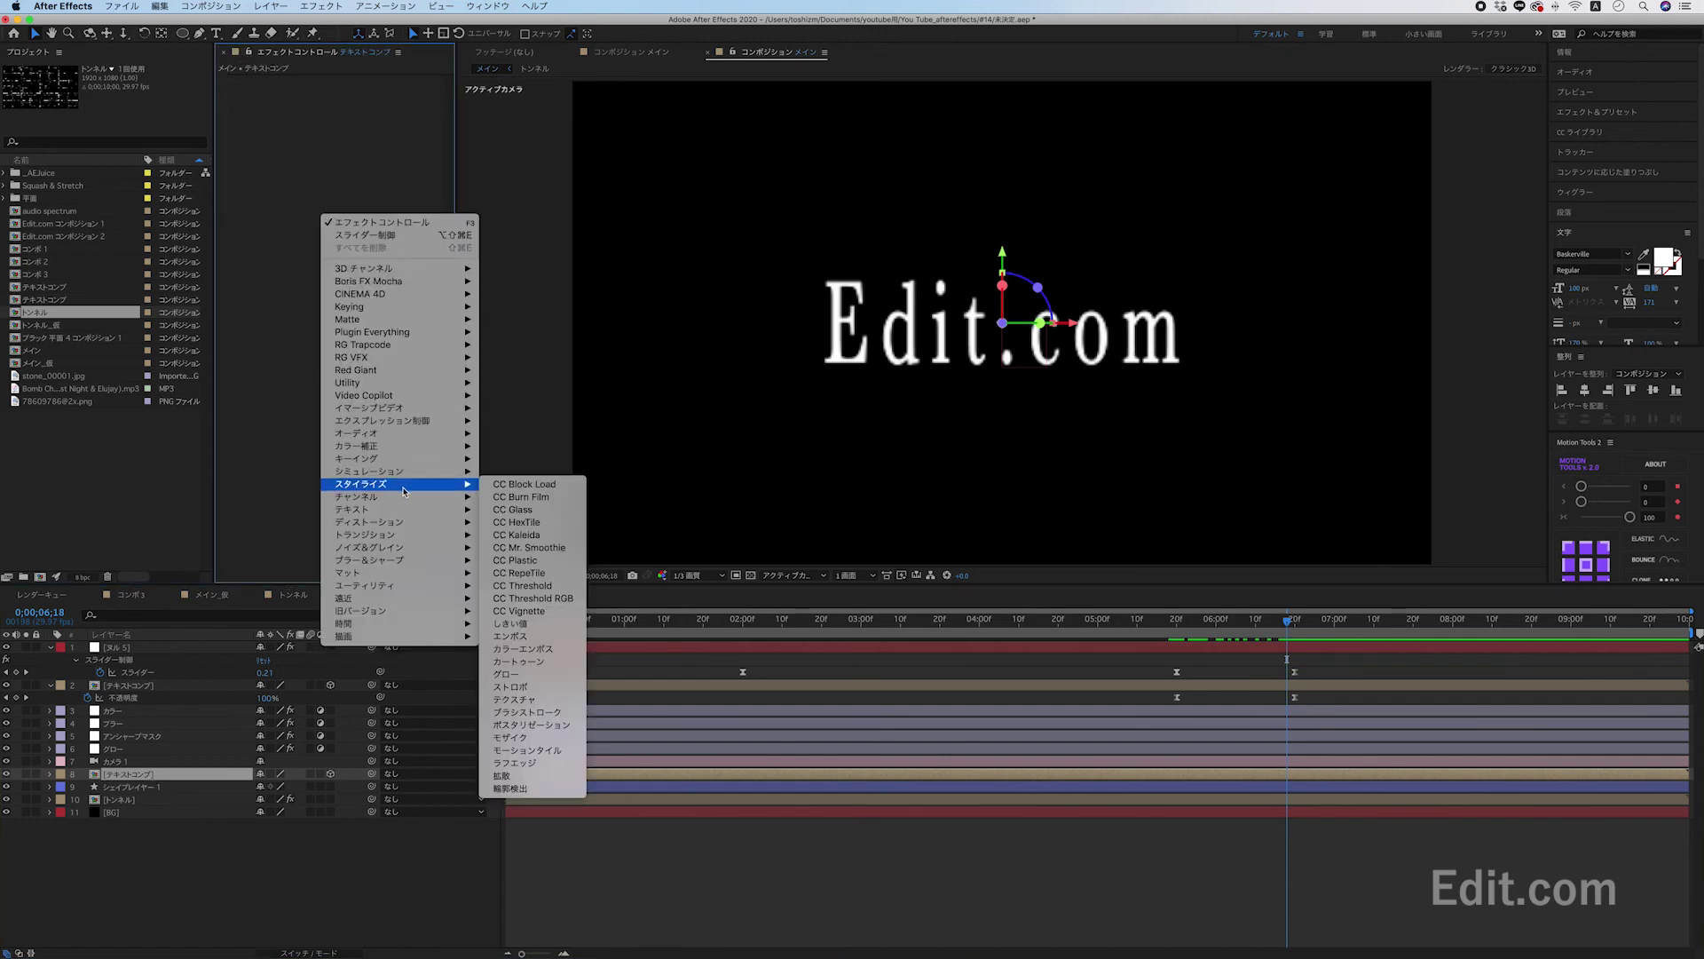
{"action": "left_click", "coordinate": [520, 789]}
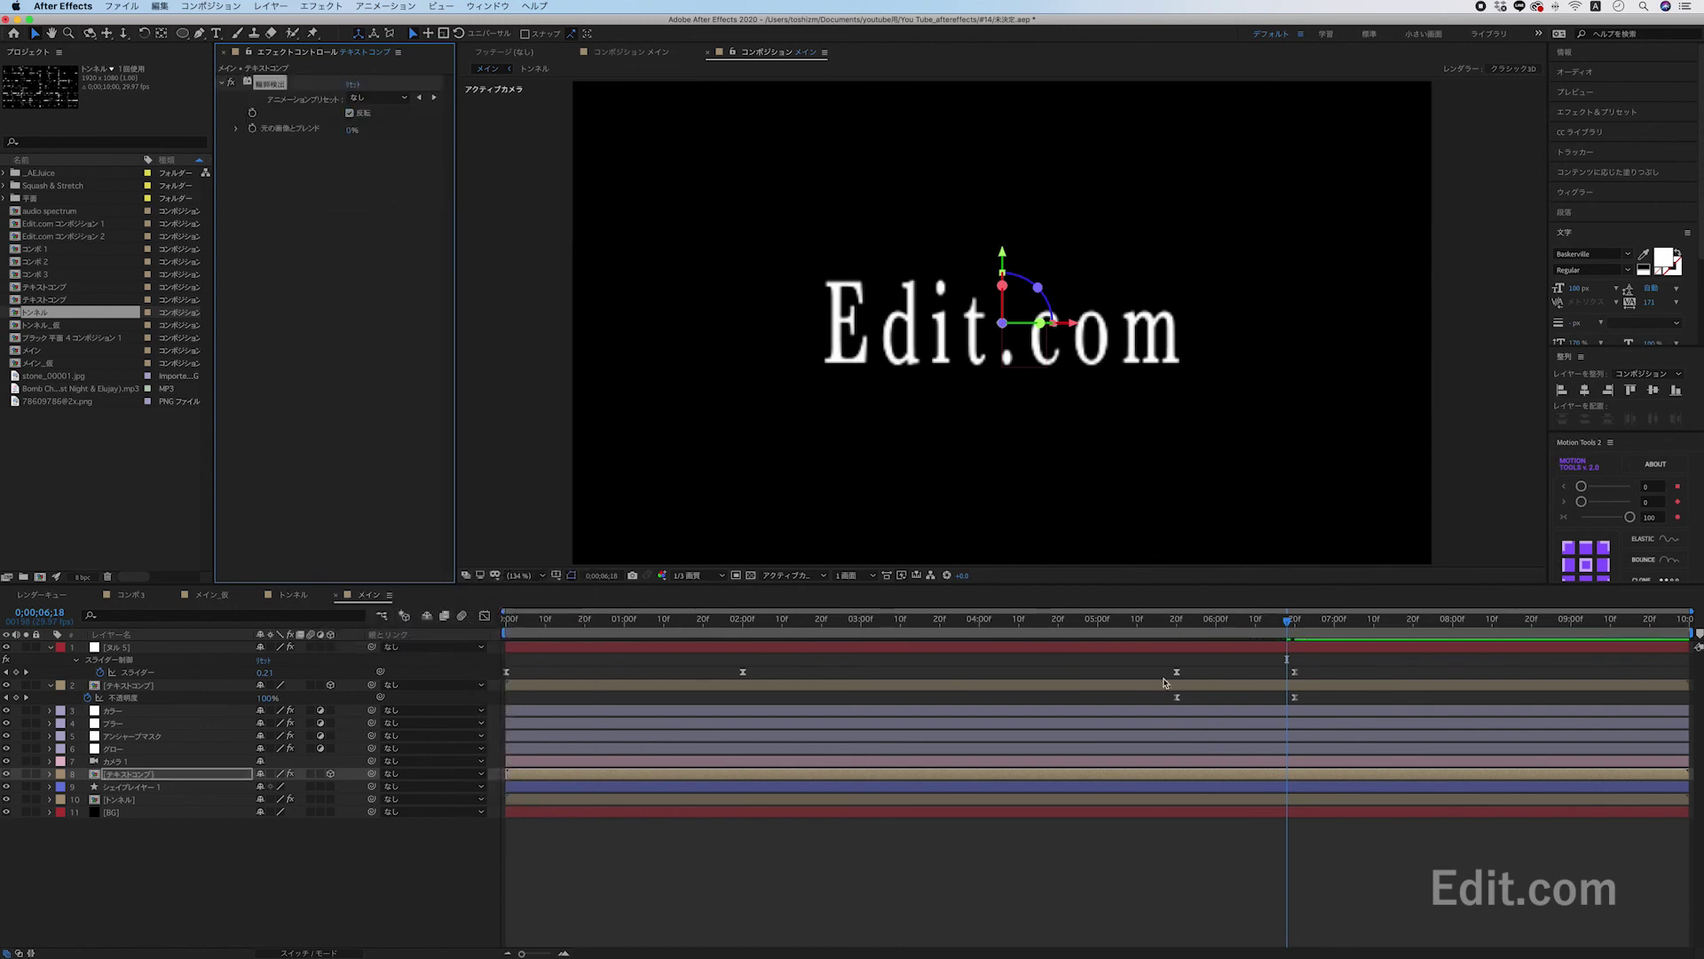
Set the viewer to Full resolution and play a preview from 5;02.
{"action": "left_click", "coordinate": [1107, 629]}
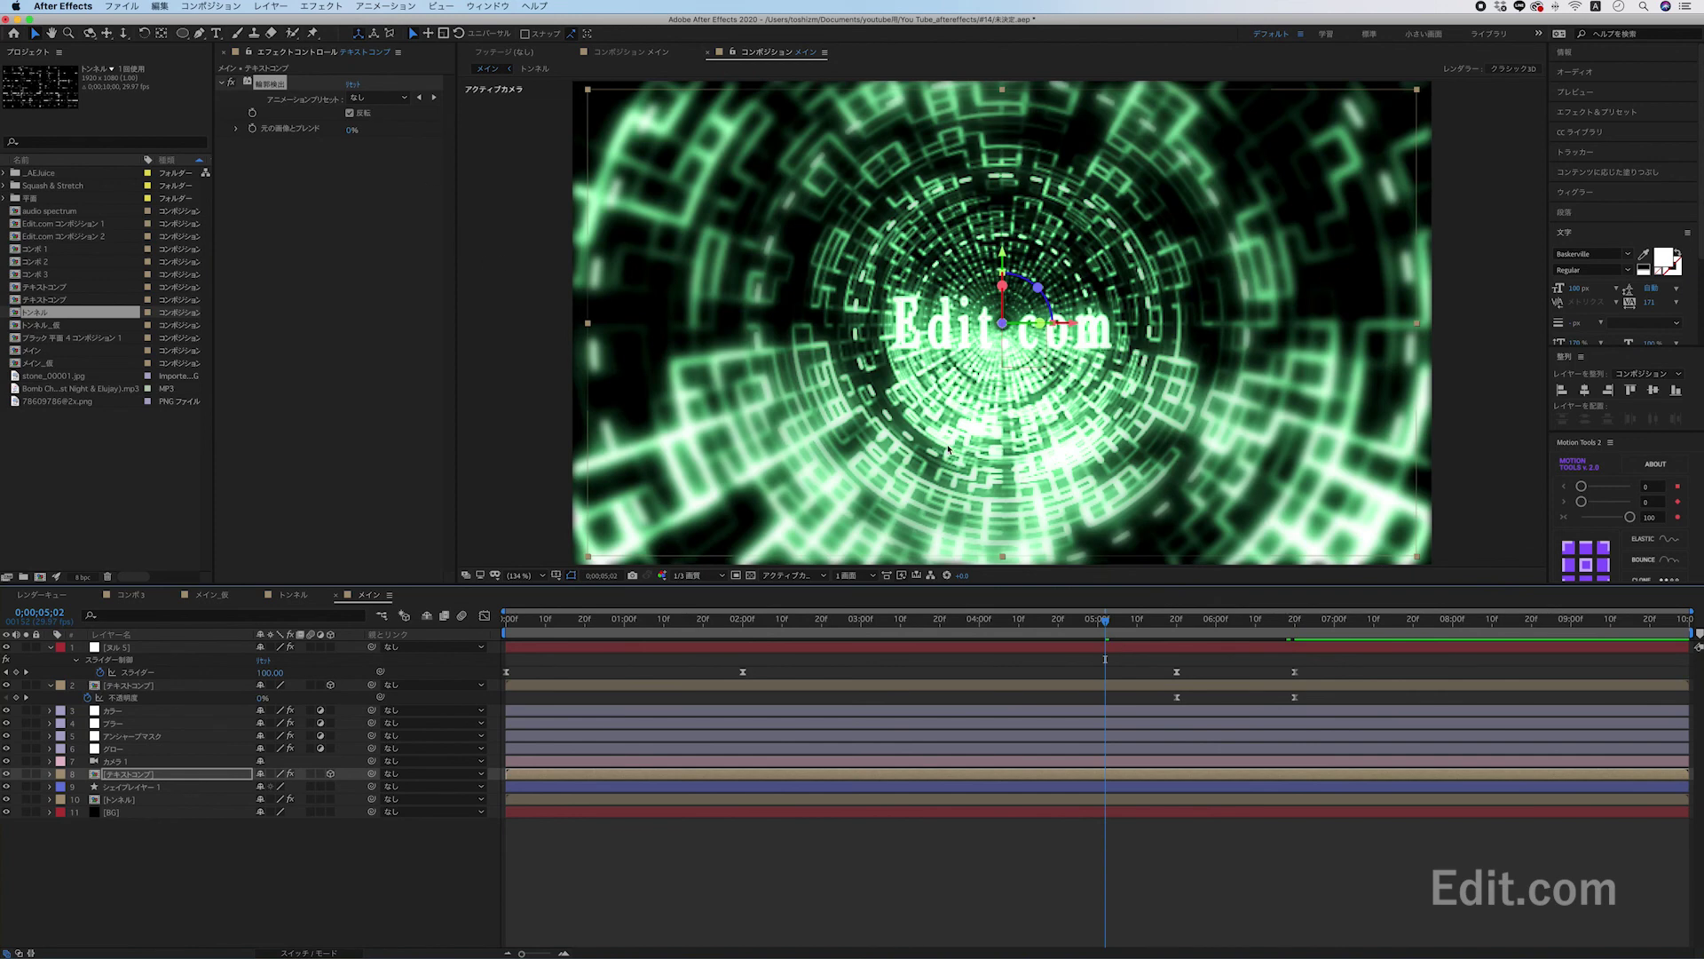
{"action": "left_click", "coordinate": [700, 576]}
{"action": "left_click", "coordinate": [710, 610]}
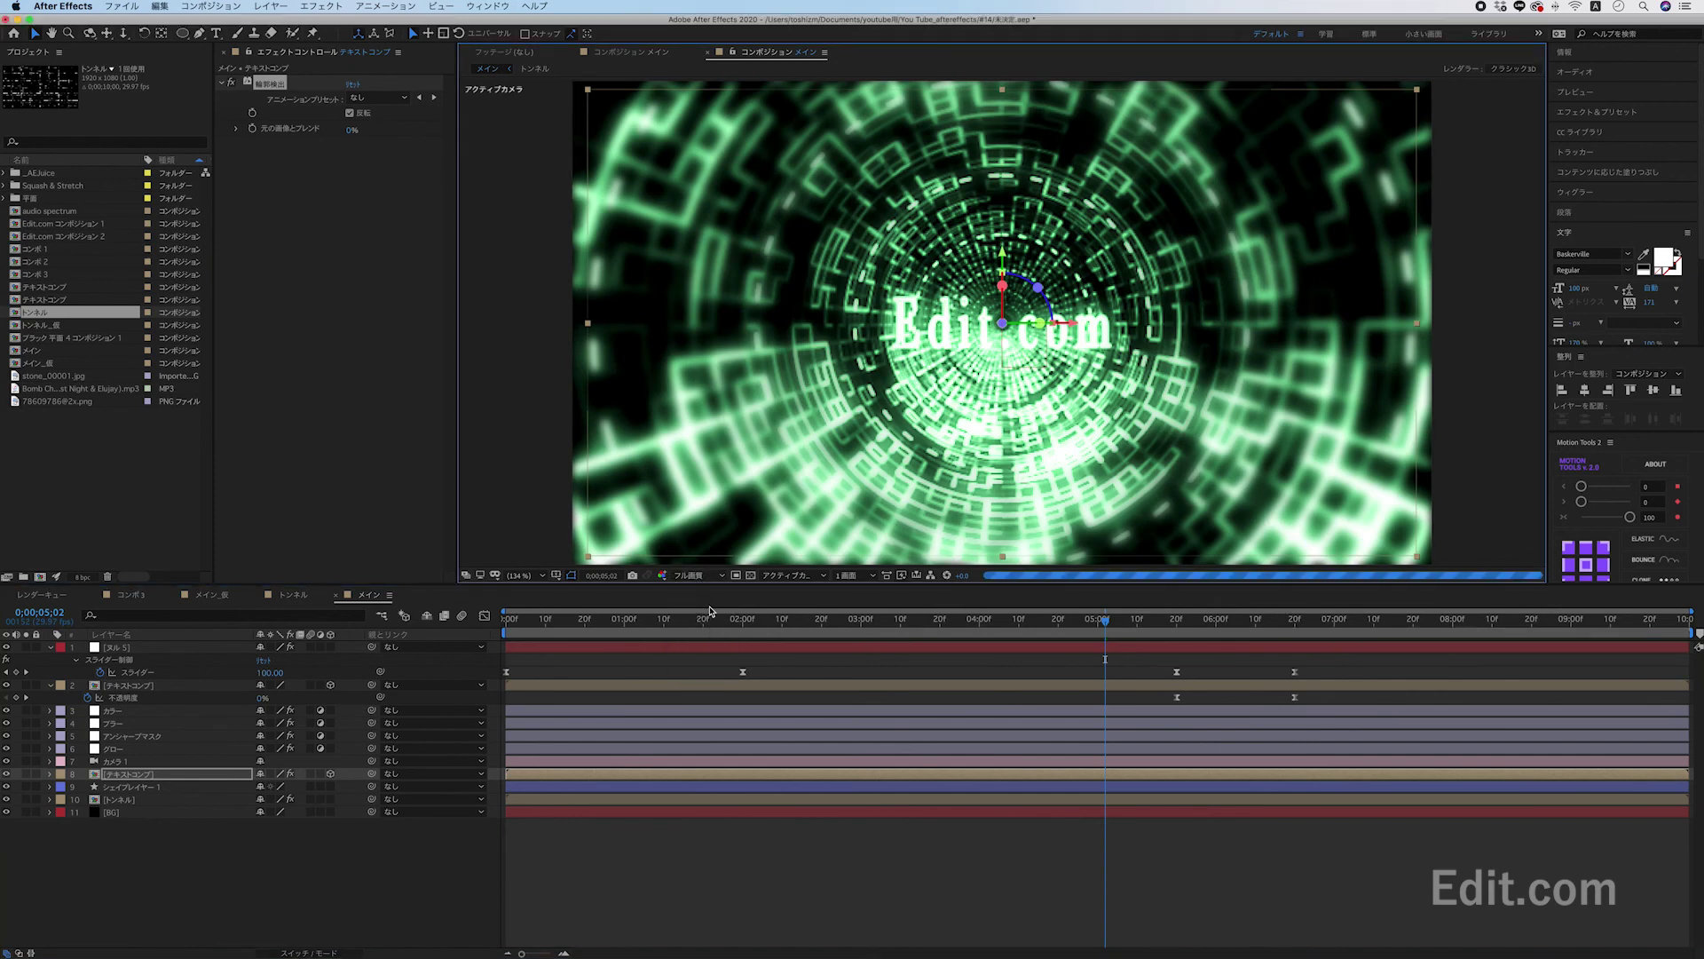
{"action": "key", "text": "space"}
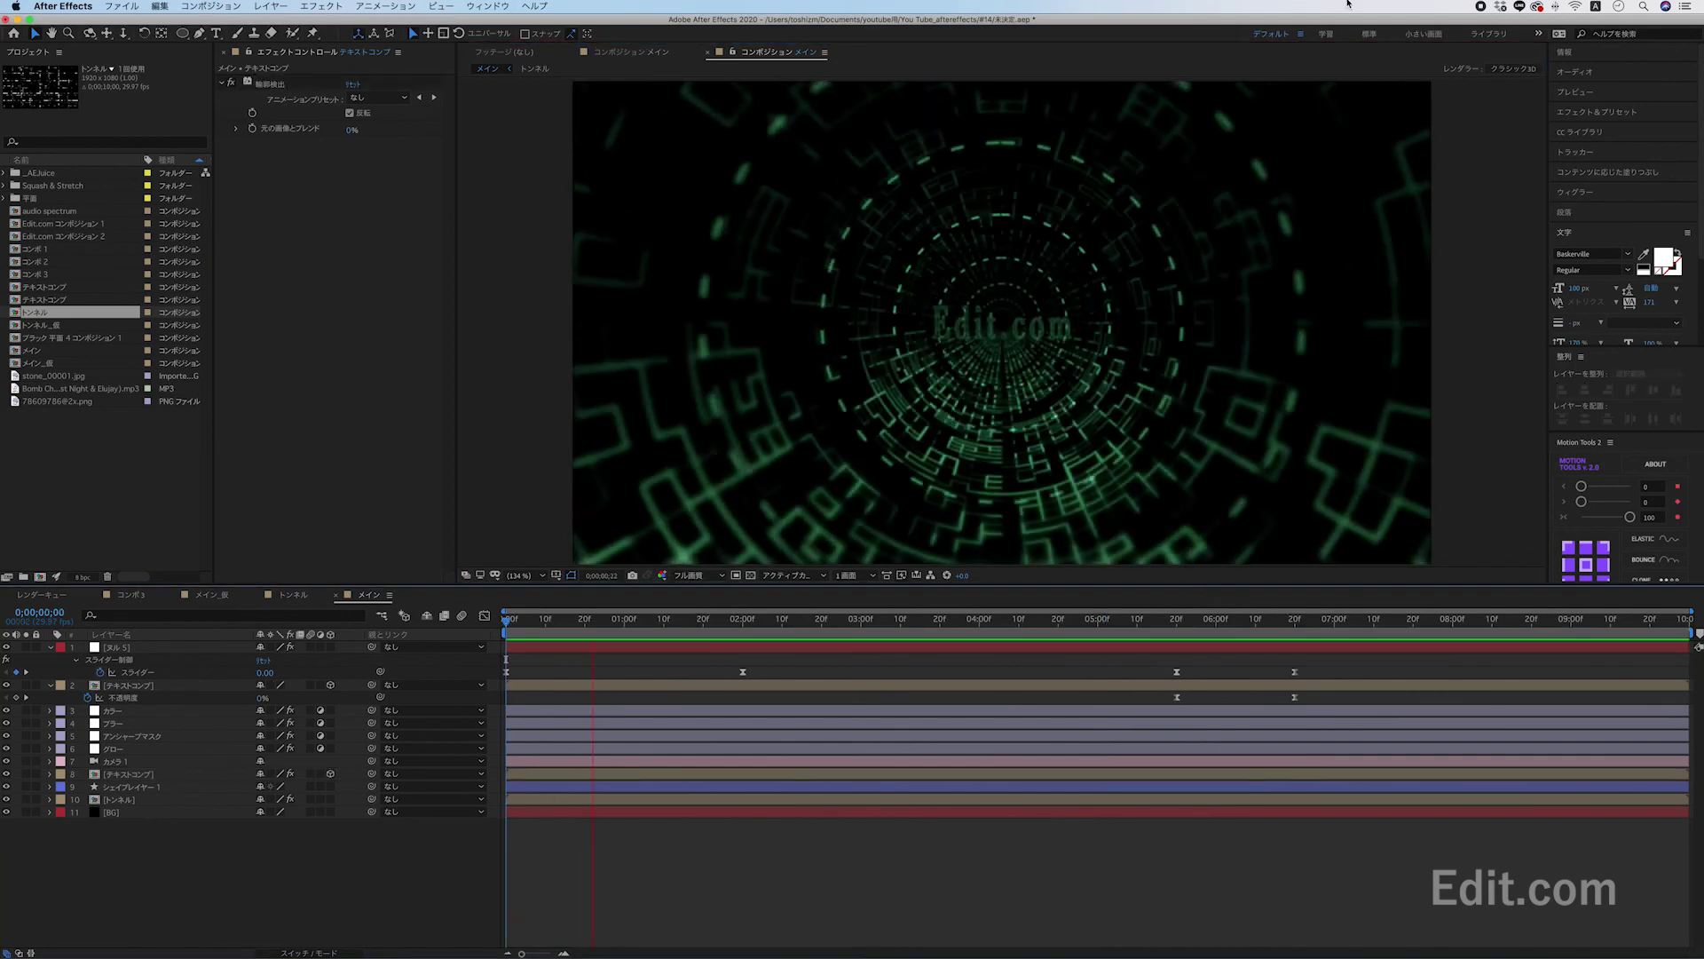